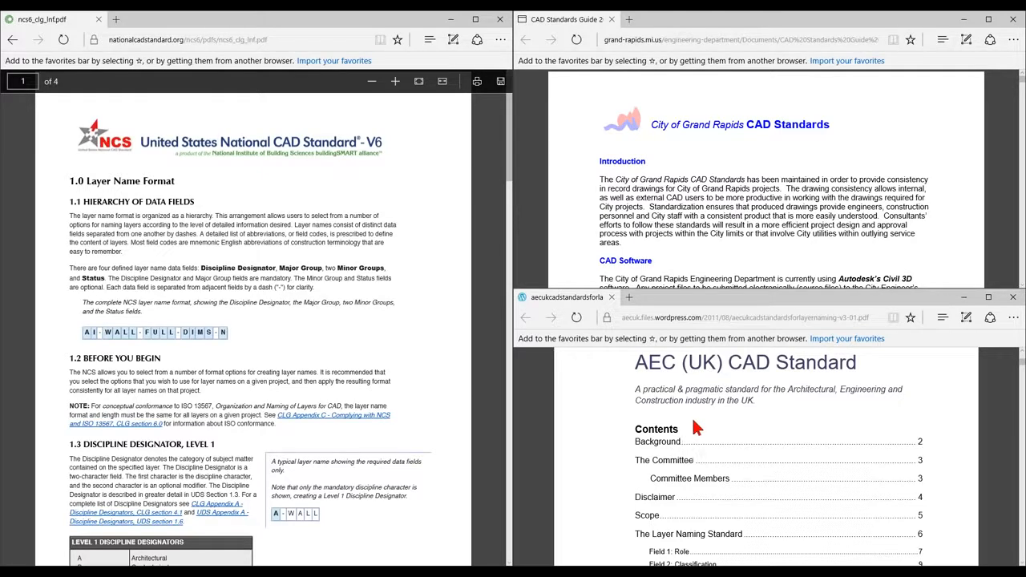
Look over the AEC (UK), City of Grand Rapids and United States National CAD Standard documents.
scroll(710, 413, up, 2)
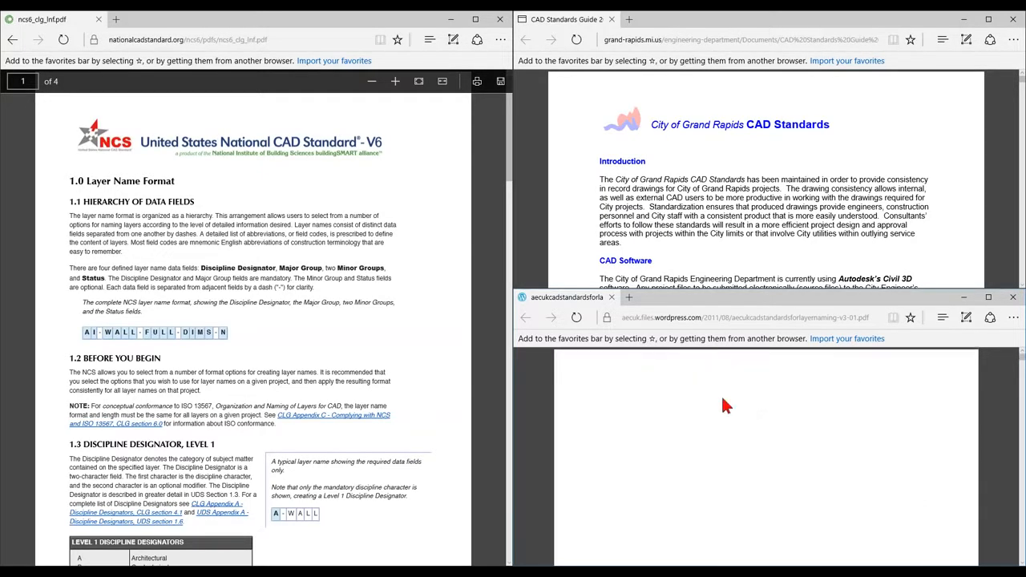
scroll(724, 423, down, 2)
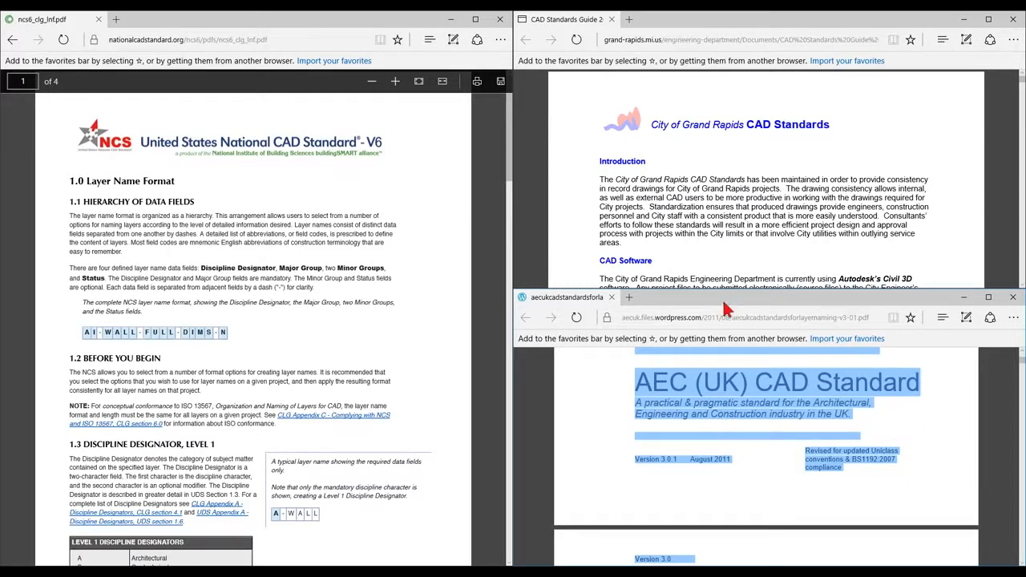
click(728, 165)
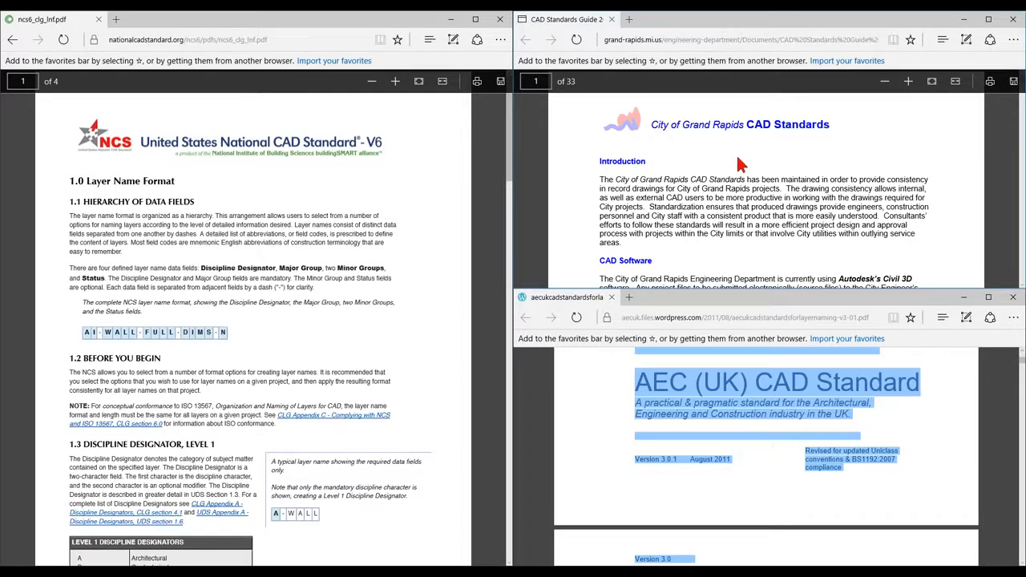
click(368, 216)
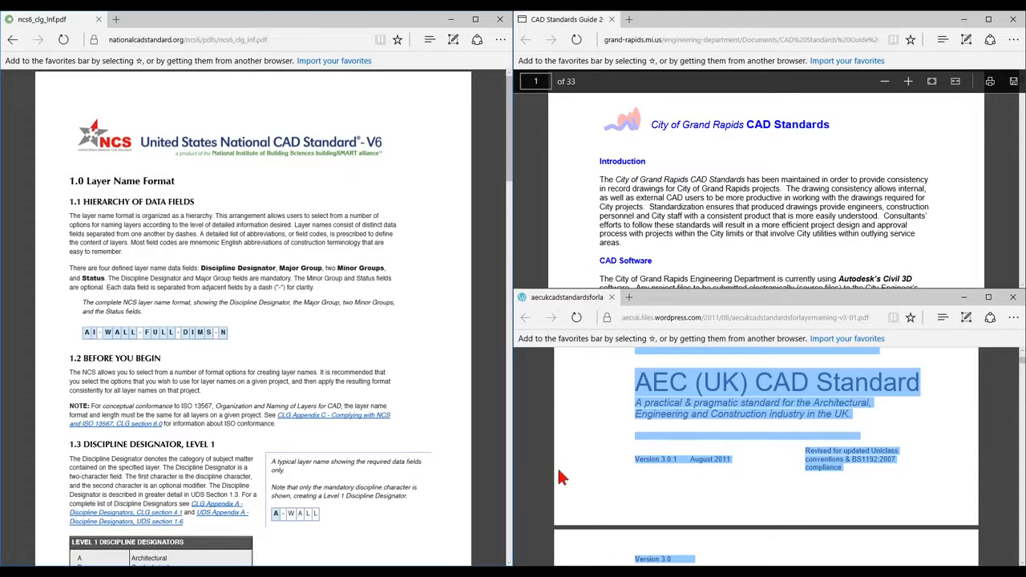
Switch to AutoCAD with the MyCompany-Sheet.dwt template drawing in front.
mouse_move(617, 570)
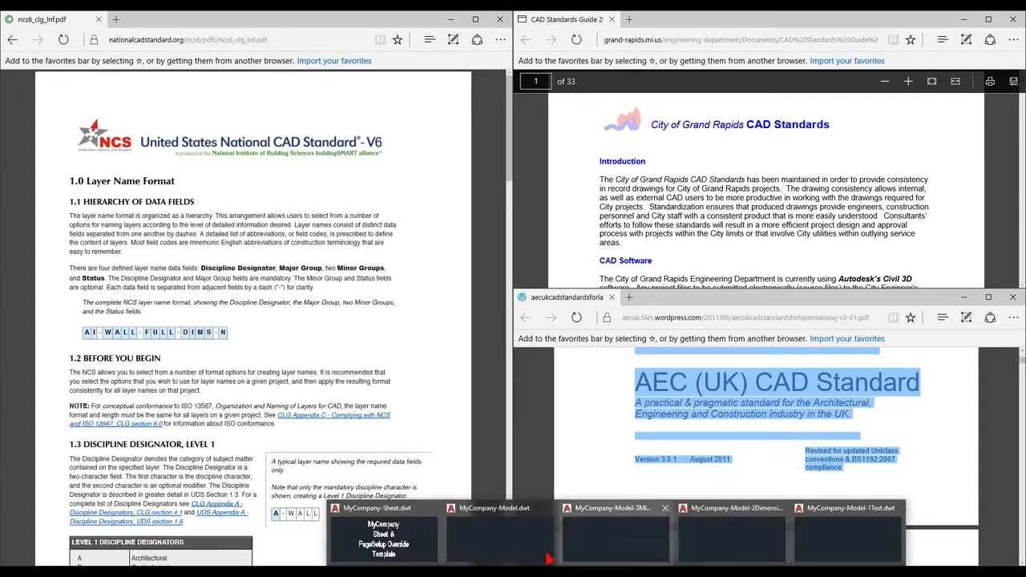
click(408, 532)
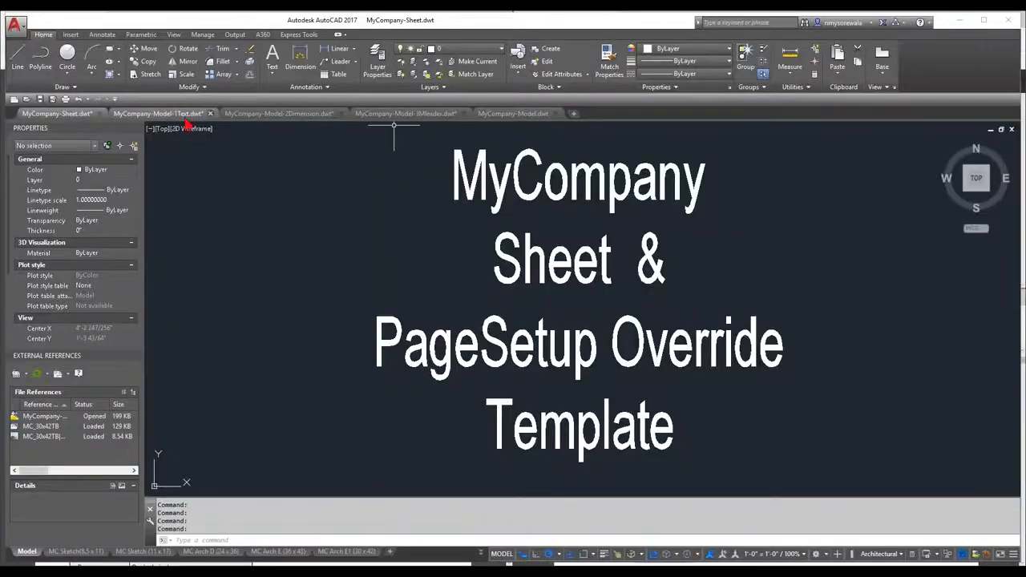
mouse_move(170, 124)
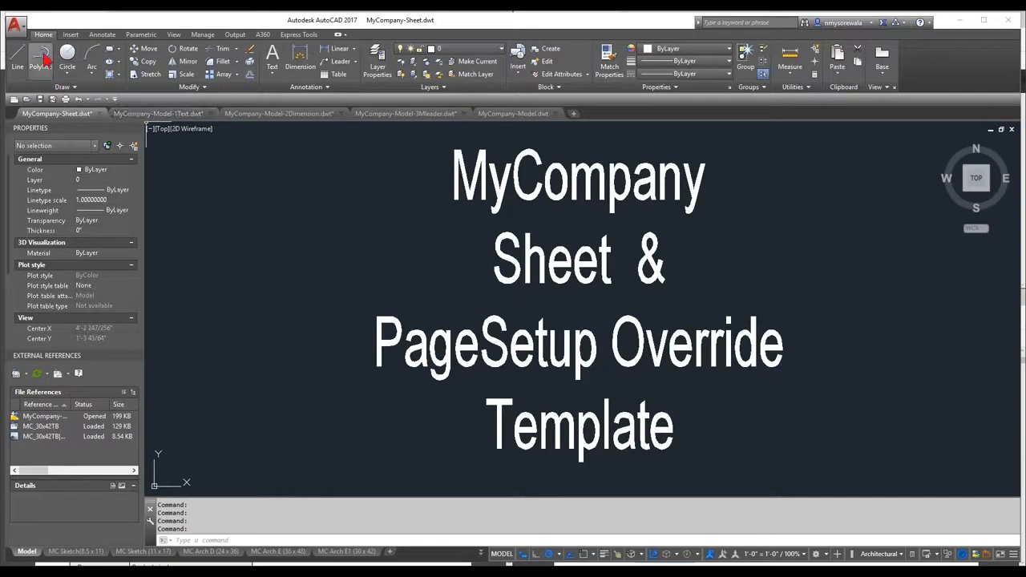
Preview the MyCompany-Model.dwt and MyCompany-Sheet.dwt templates, and create a new drawing from acad.dwt.
click(22, 27)
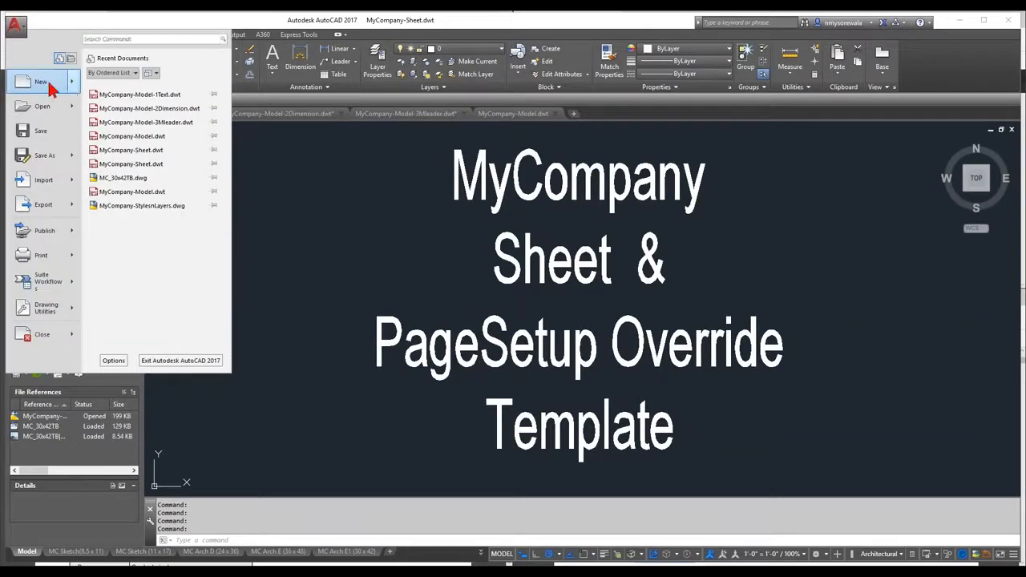
click(50, 87)
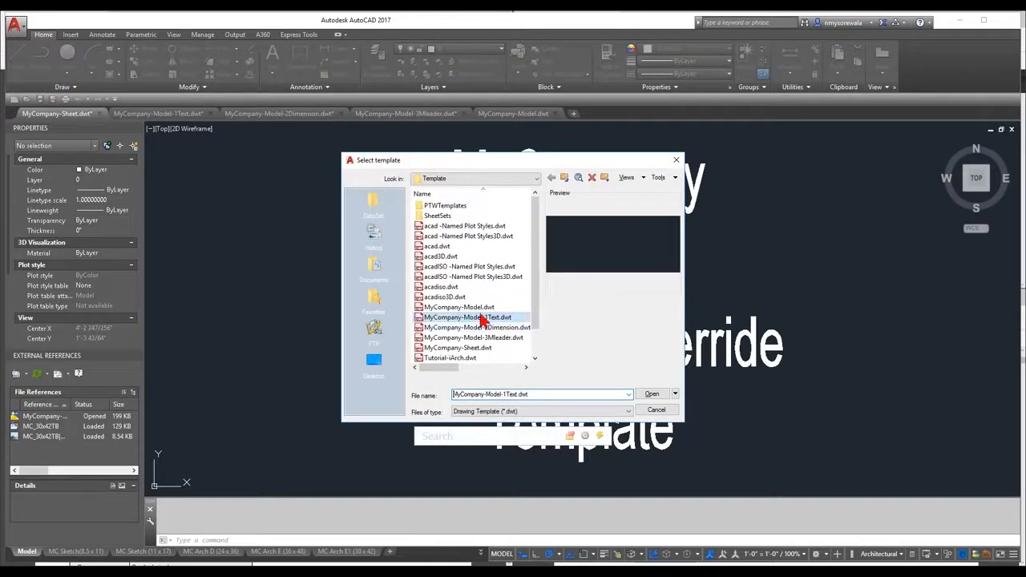
click(473, 308)
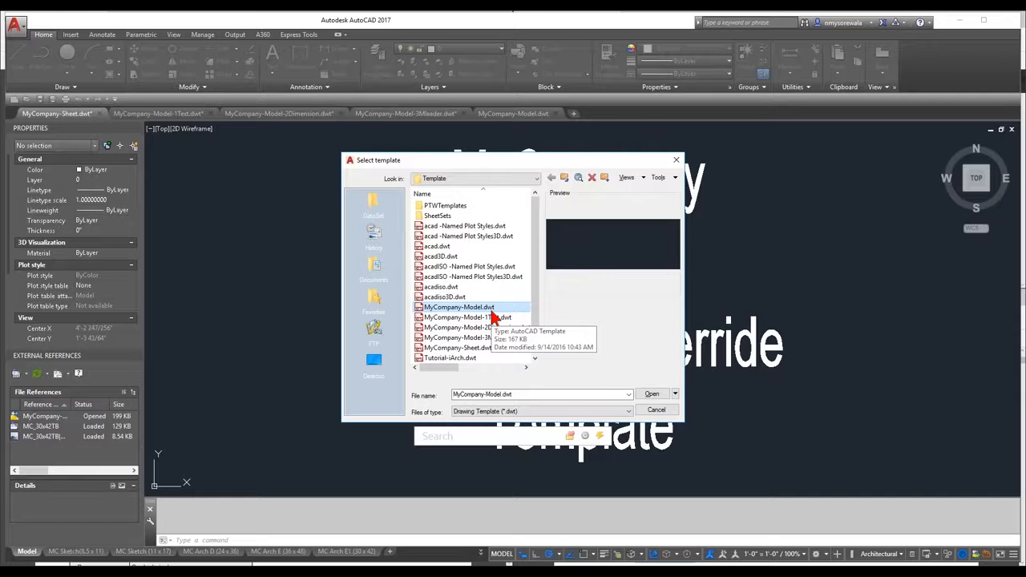
click(486, 348)
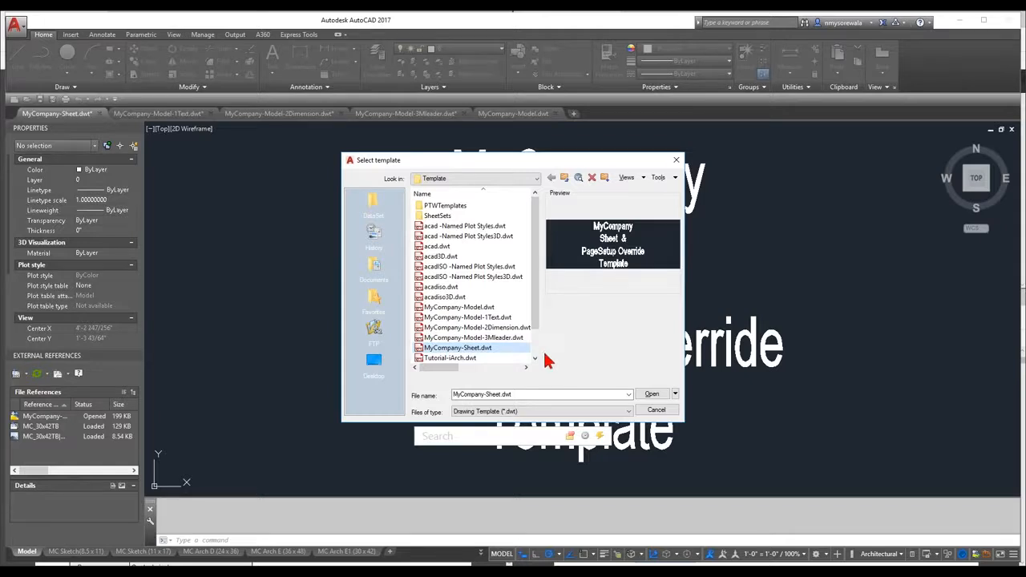
scroll(538, 335, down, 1)
scroll(542, 332, up, 1)
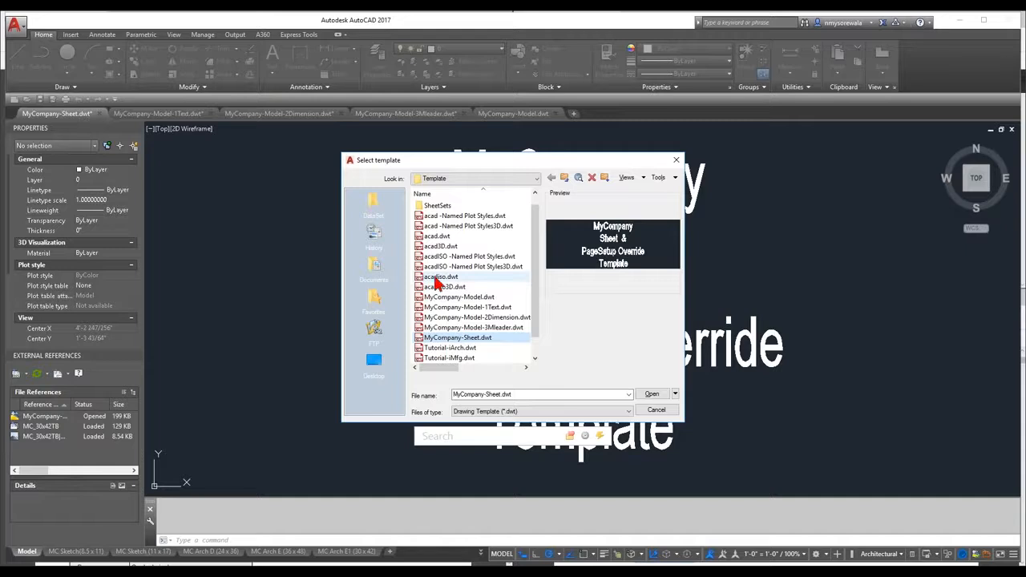
click(456, 238)
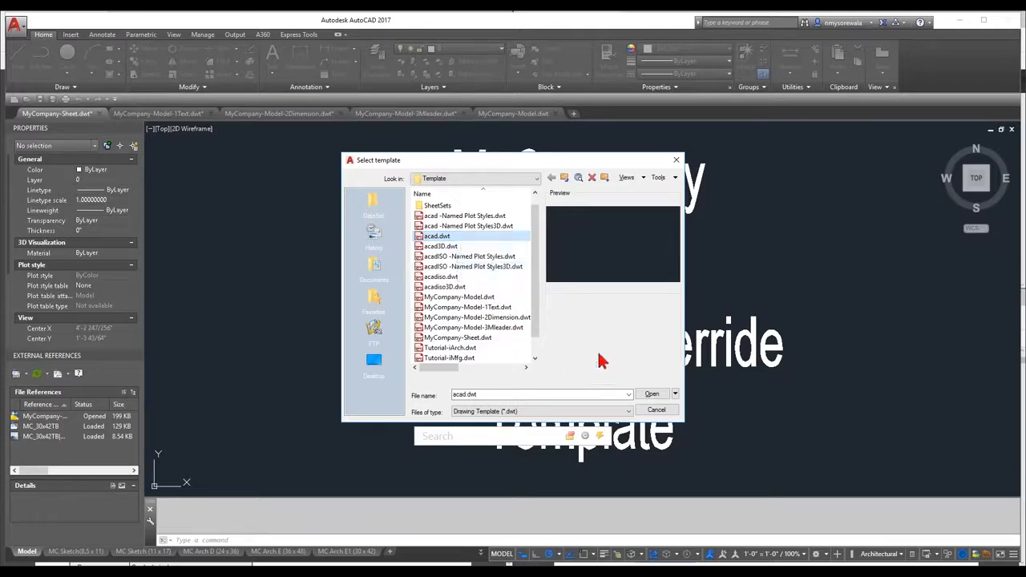
click(642, 396)
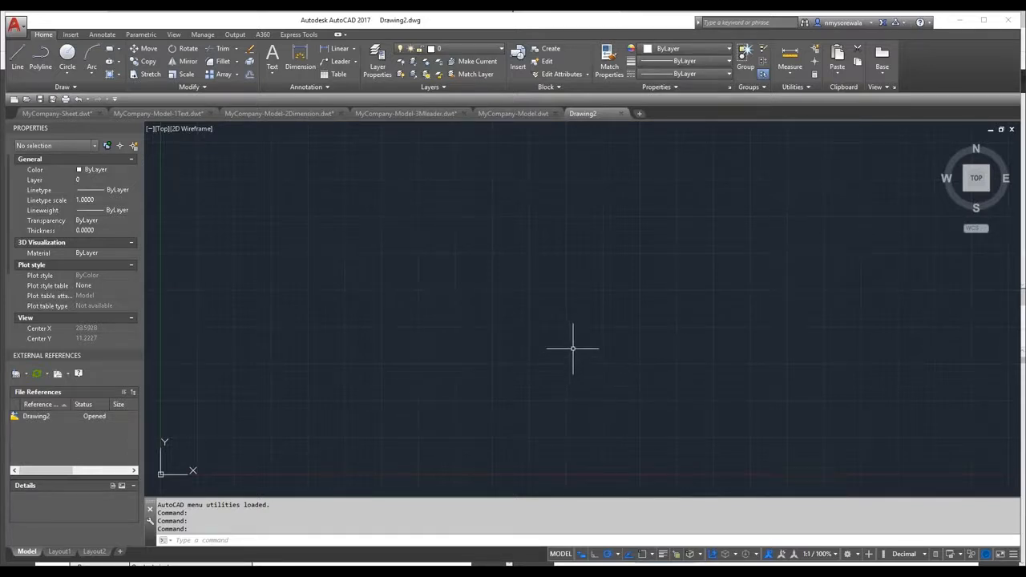
Open the file path options and inspect the drawing template and sheet set template locations under Template Settings.
right_click(415, 526)
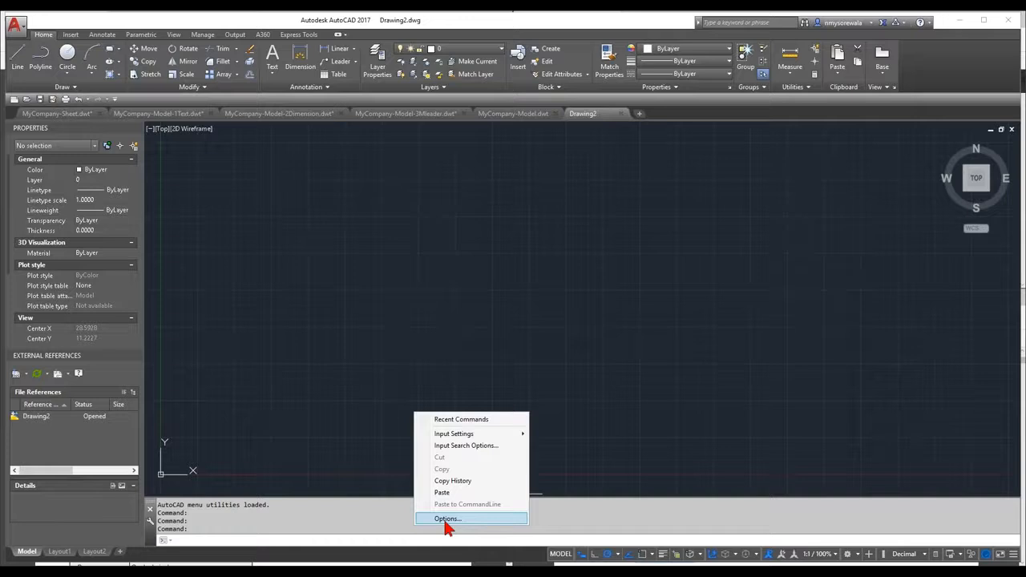
click(446, 519)
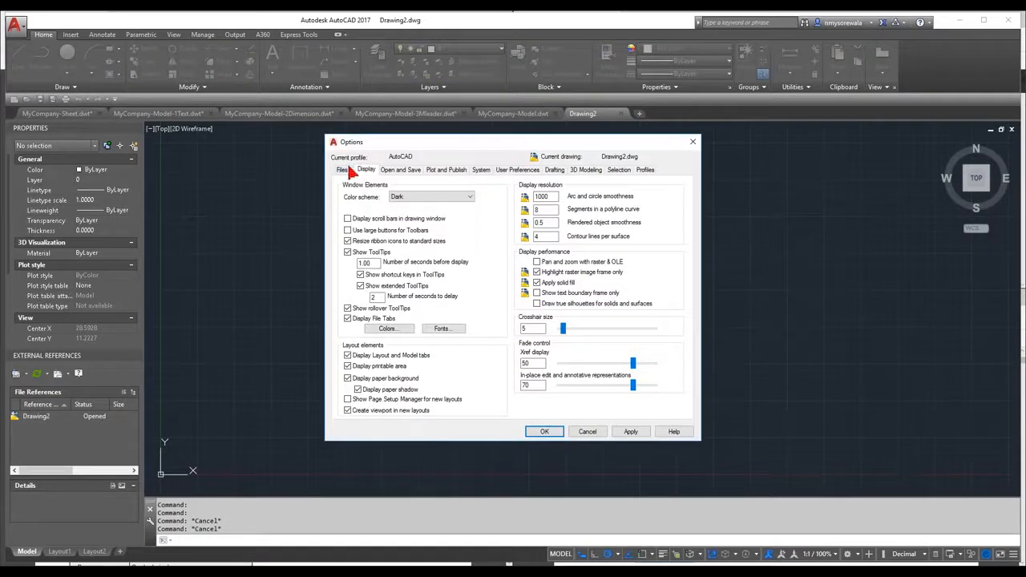
click(343, 170)
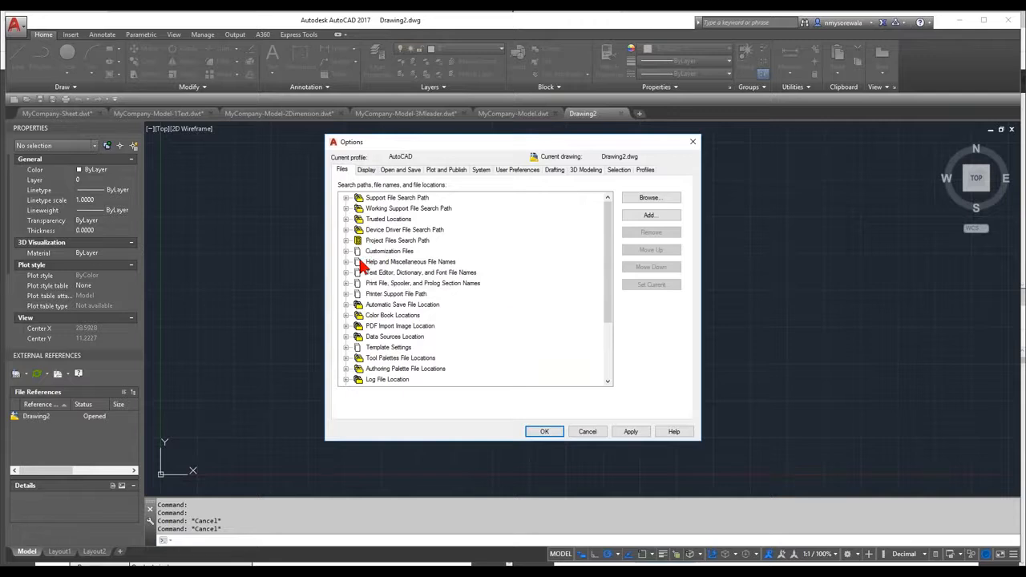
scroll(347, 362, down, 1)
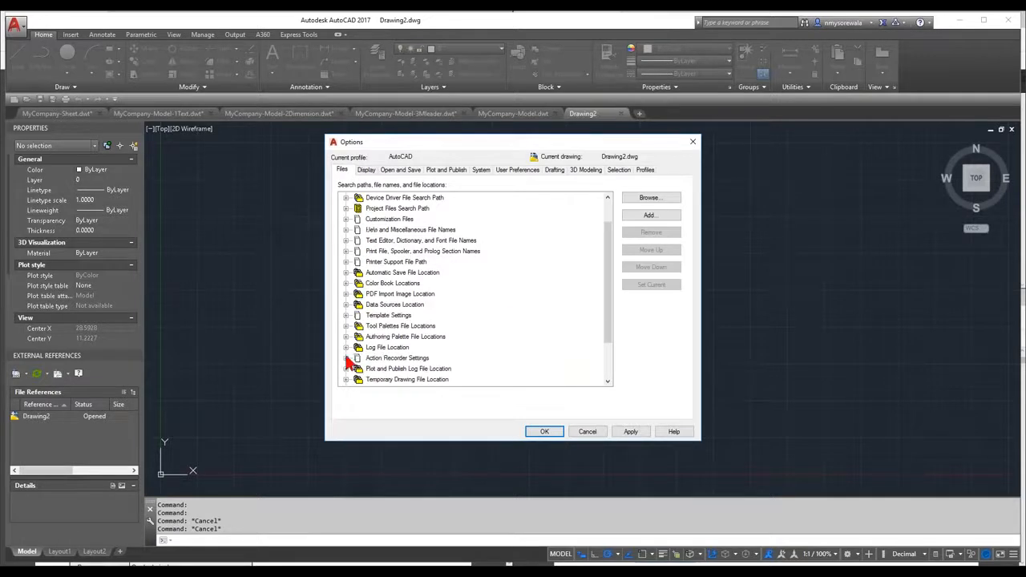
double_click(390, 316)
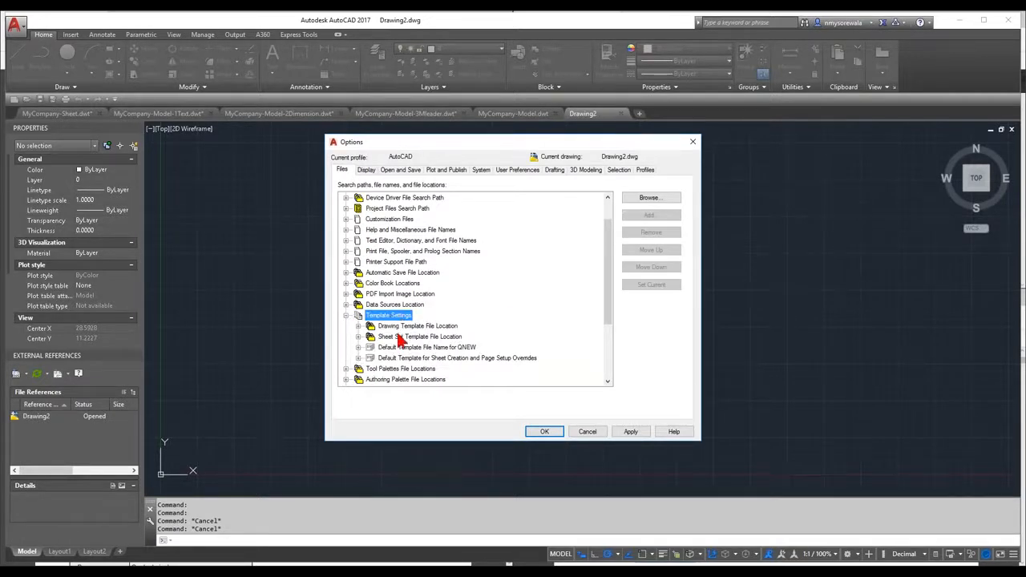
click(359, 325)
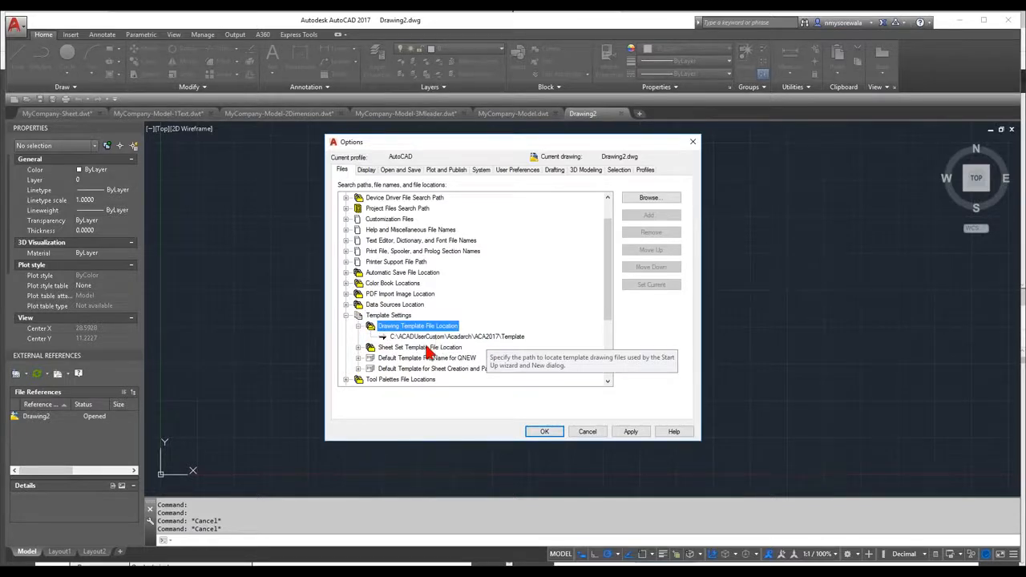
click(359, 347)
scroll(455, 345, down, 3)
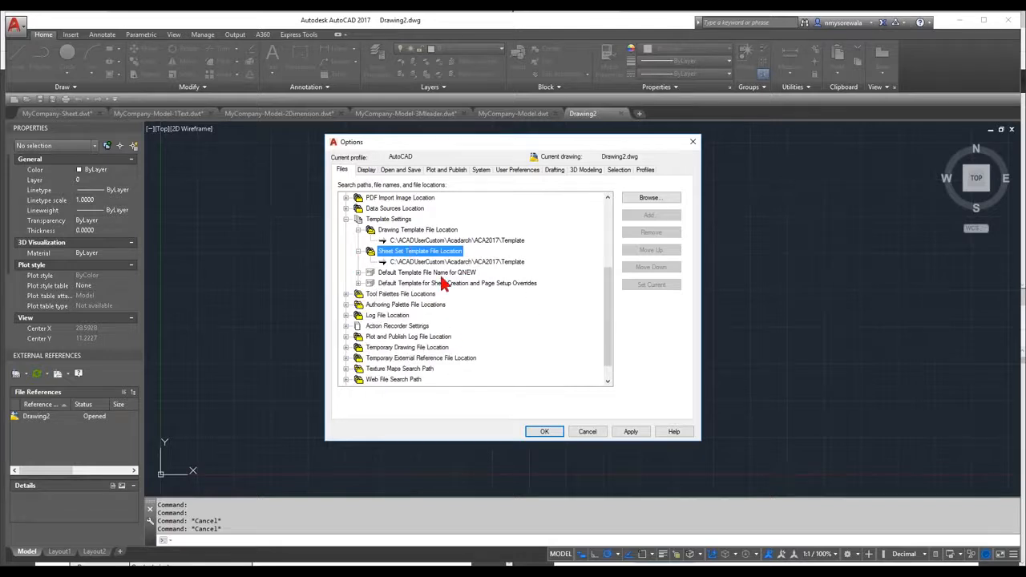
Set the default template file for QNEW to MyCompany-Model.dwt.
click(360, 273)
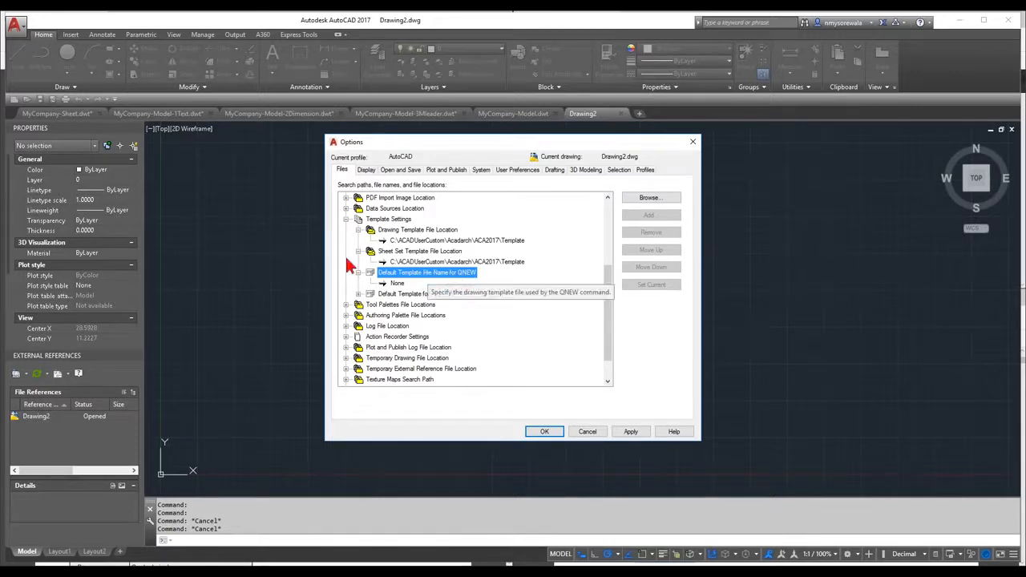
click(397, 284)
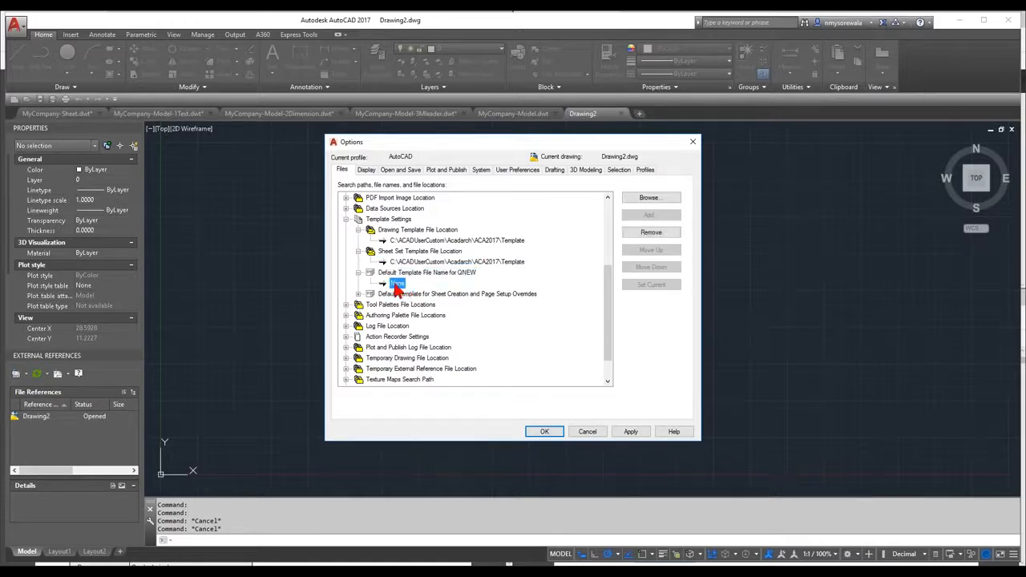
click(650, 198)
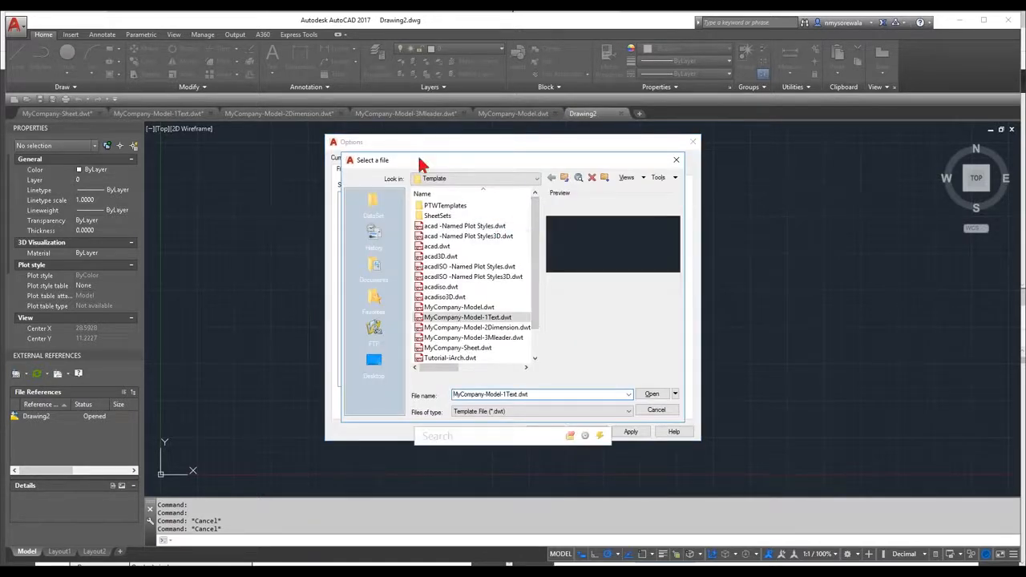
click(477, 310)
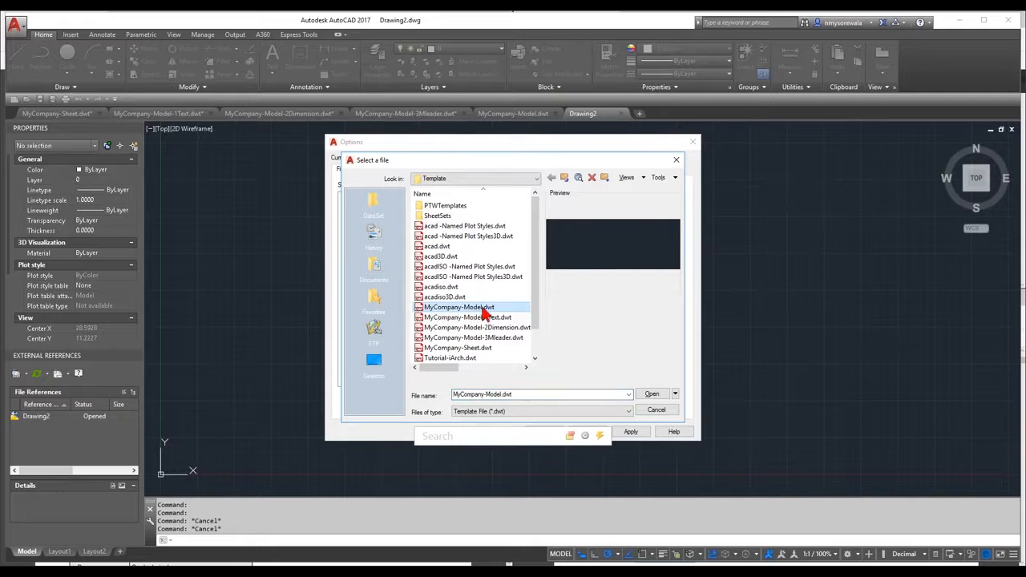
click(651, 394)
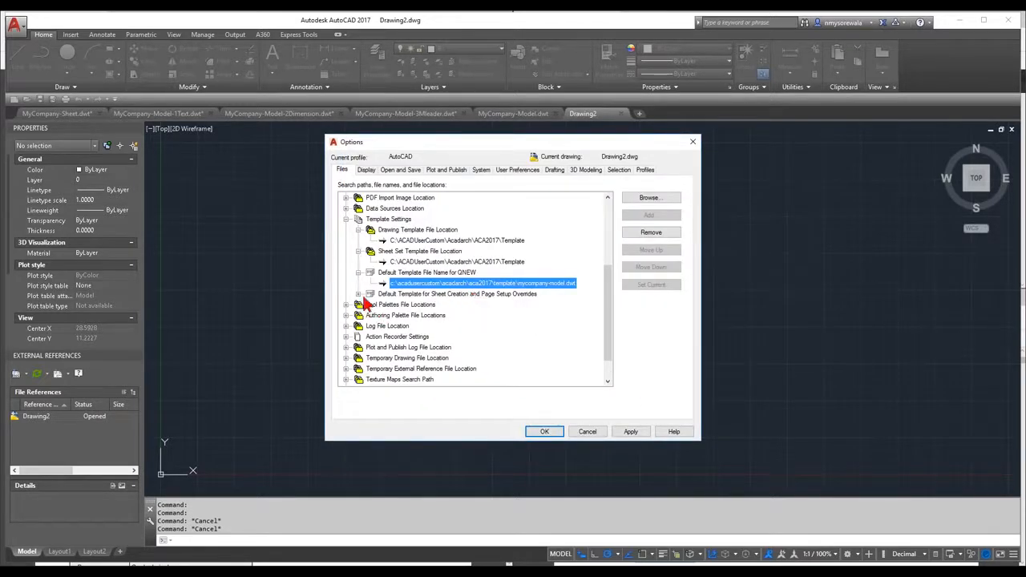
Set the default template for sheet creation and page setup overrides to MyCompany-Sheet.dwt.
double_click(427, 295)
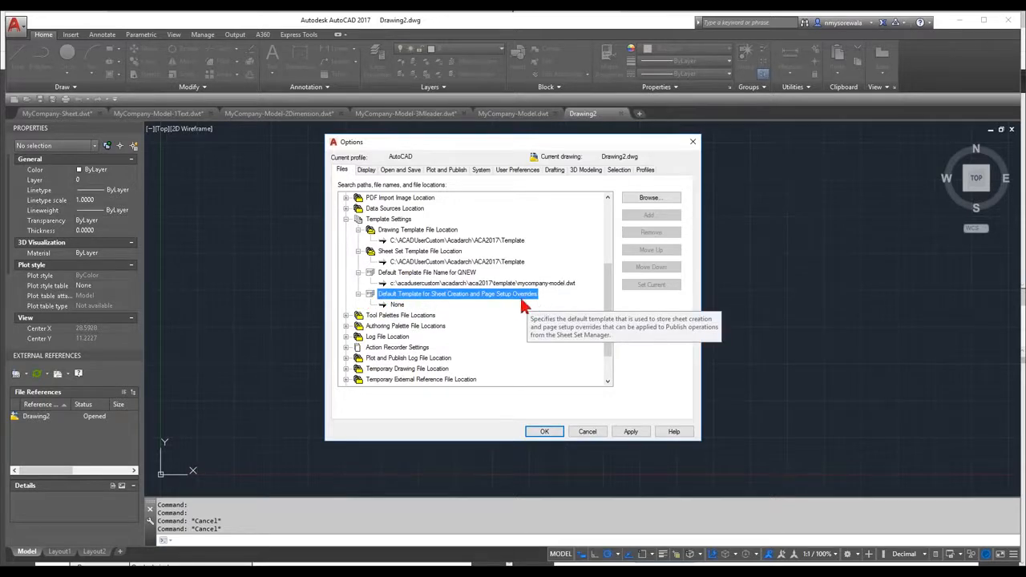
click(400, 307)
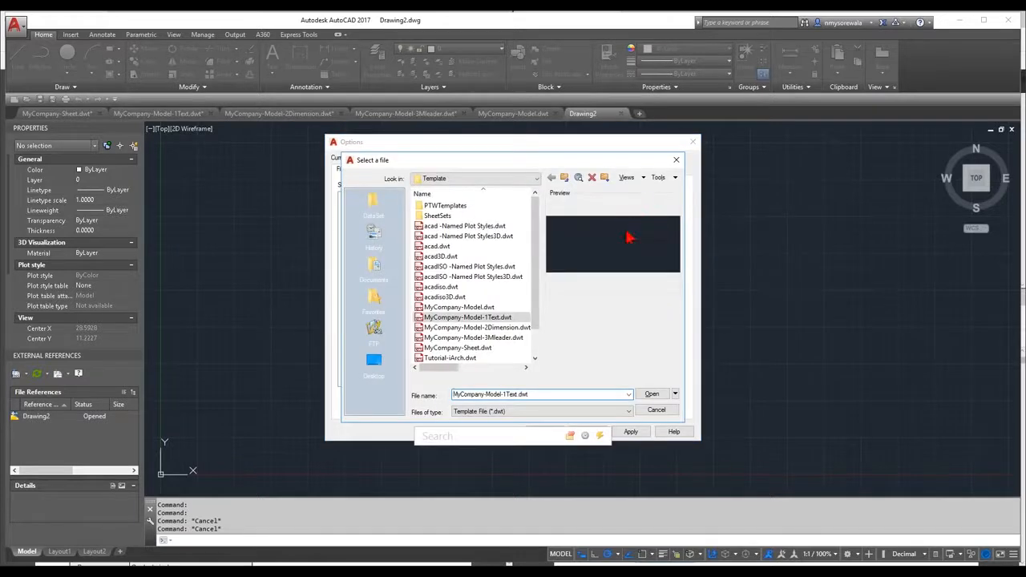
click(464, 348)
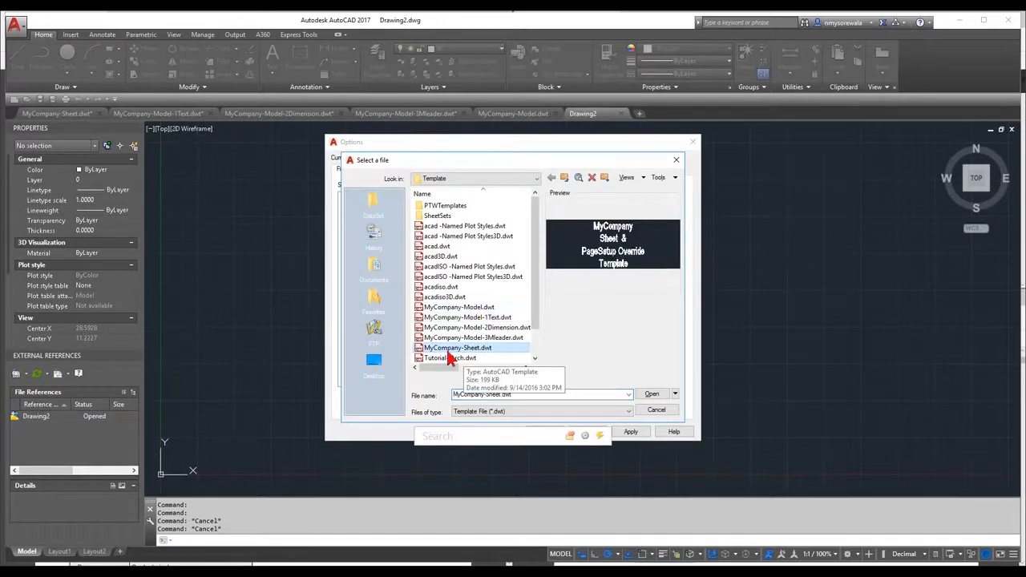
click(650, 394)
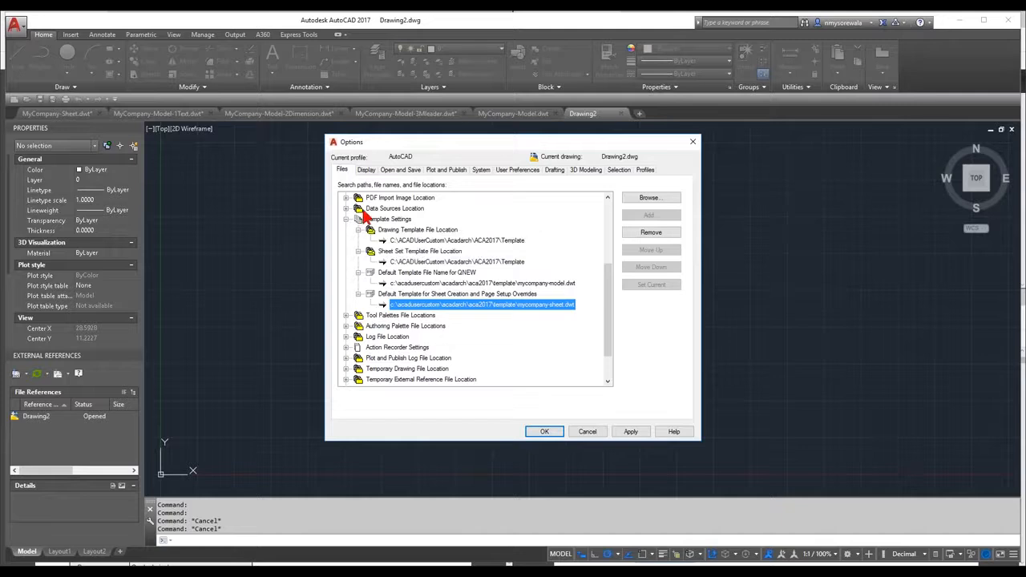
Inspect the plot style table and printer configuration search paths under Printer Support File Path.
scroll(361, 238, up, 4)
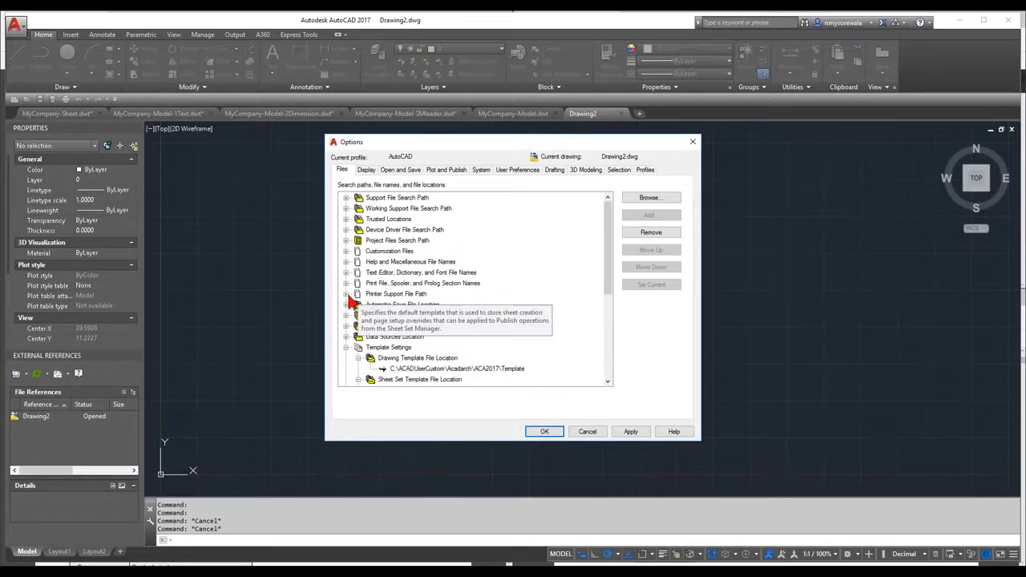
click(346, 295)
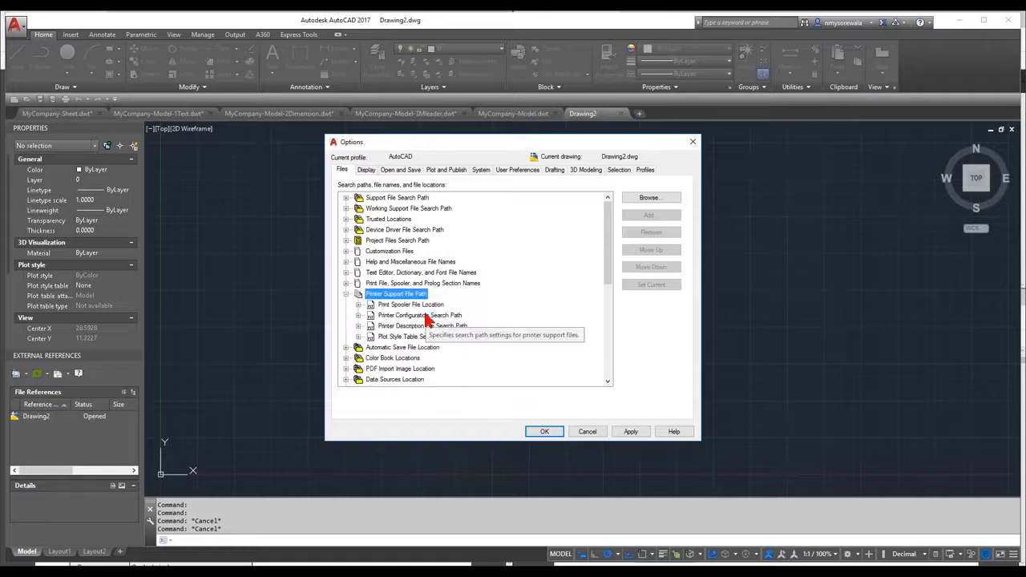
click(358, 338)
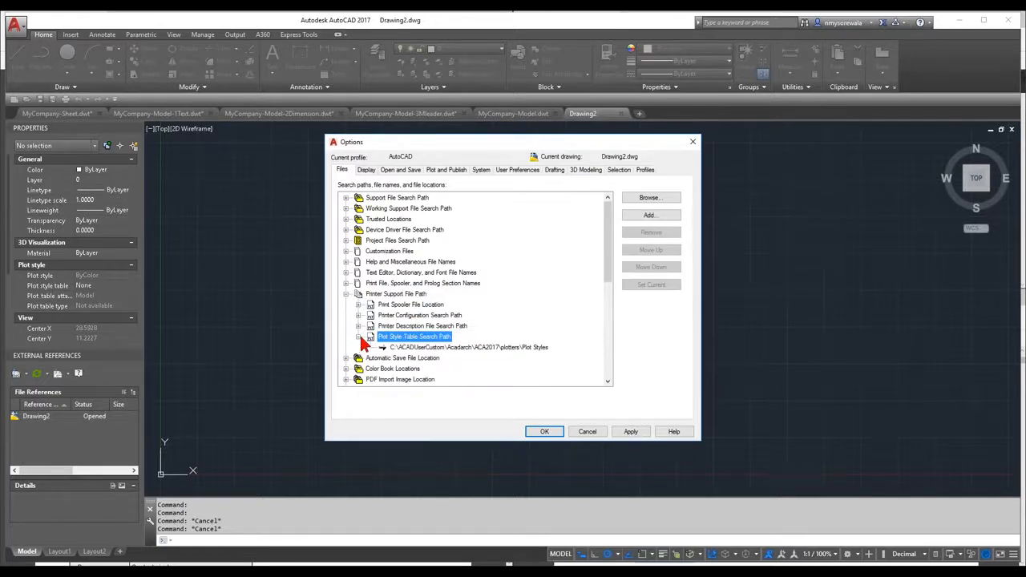
click(454, 348)
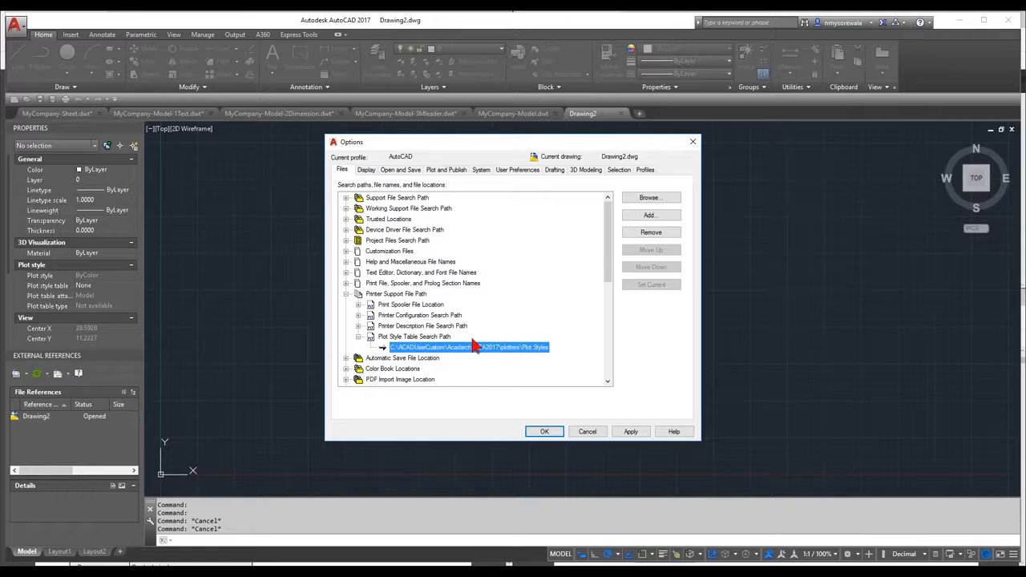
click(359, 315)
click(368, 316)
click(460, 328)
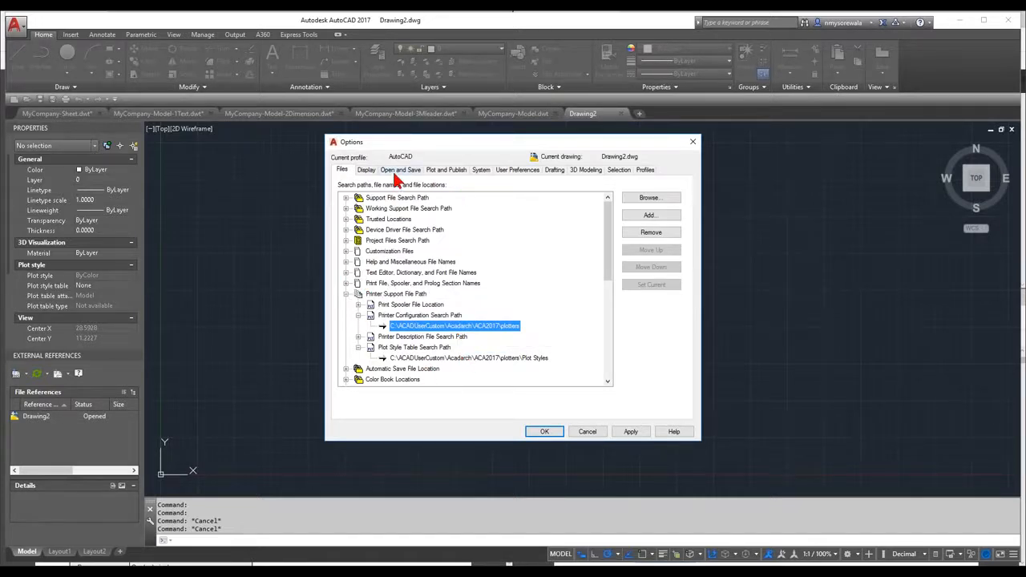
Review the Open and Save, Plot and Publish, System, User Preferences, Drafting and 3D Modeling options.
click(399, 173)
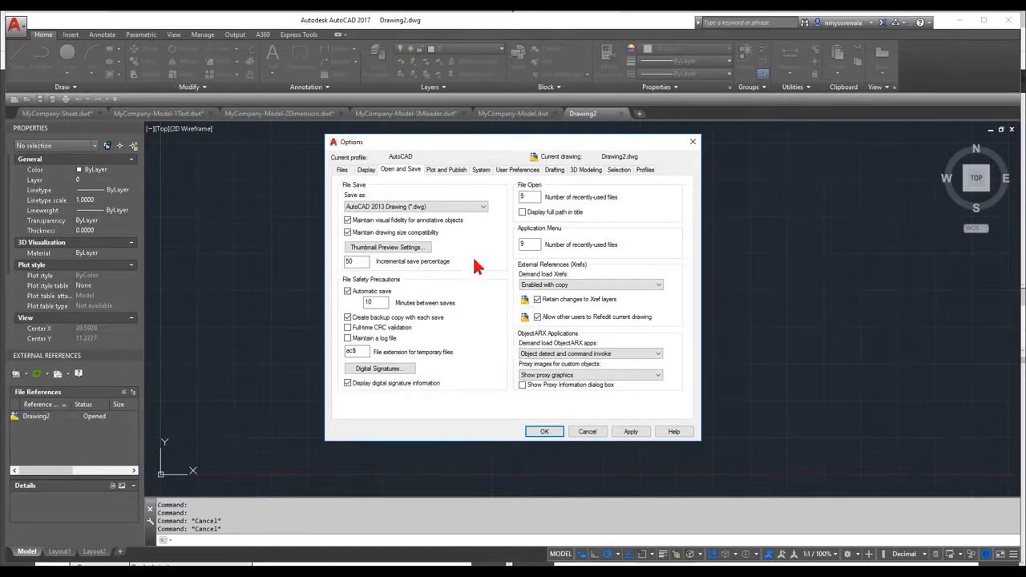
click(453, 172)
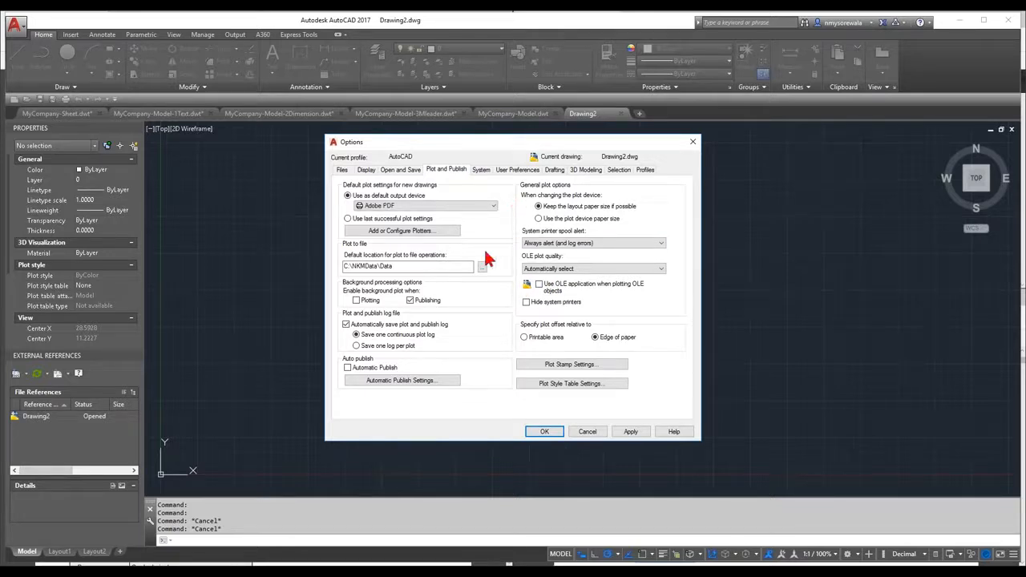
click(481, 172)
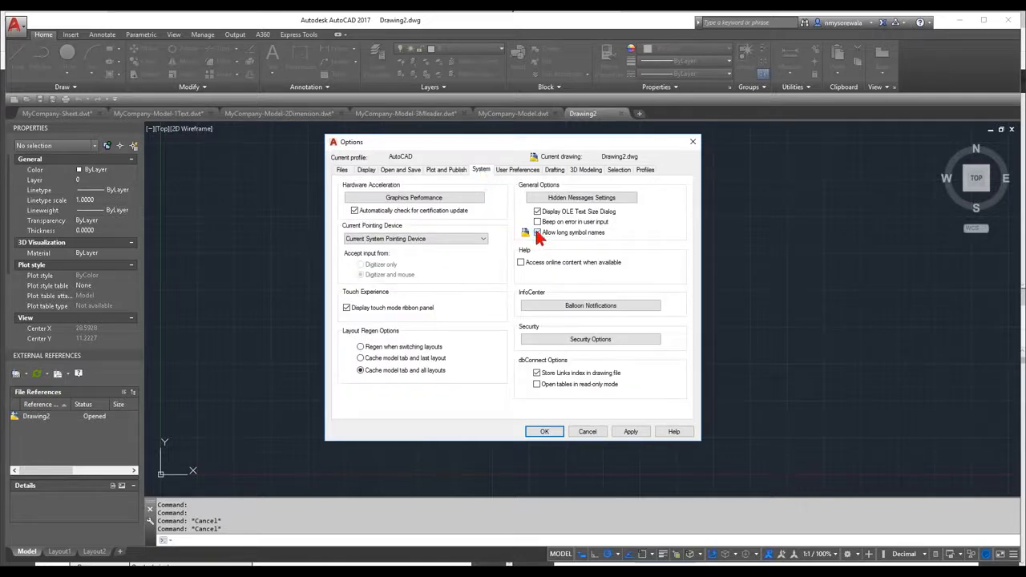
click(517, 171)
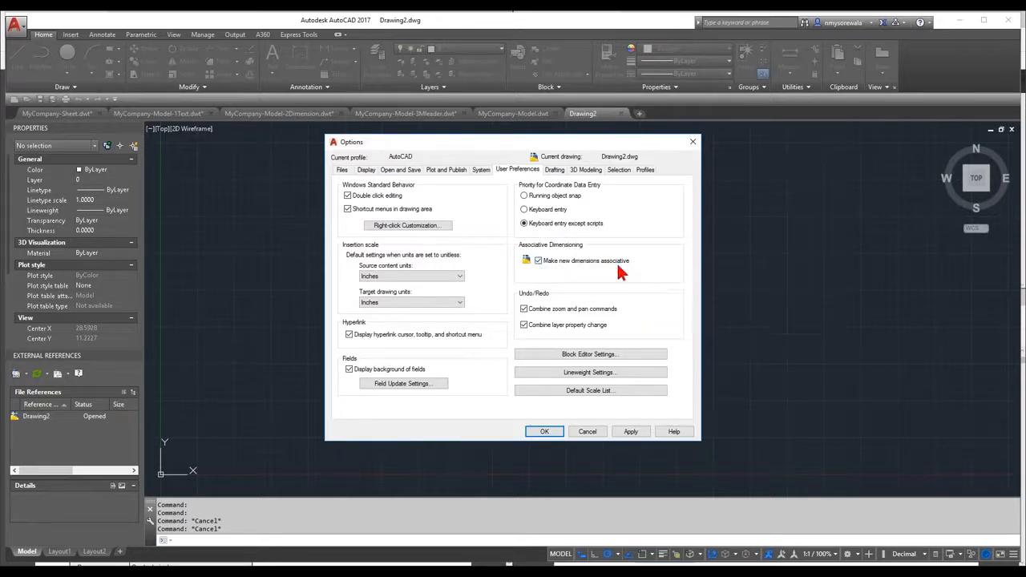
click(554, 172)
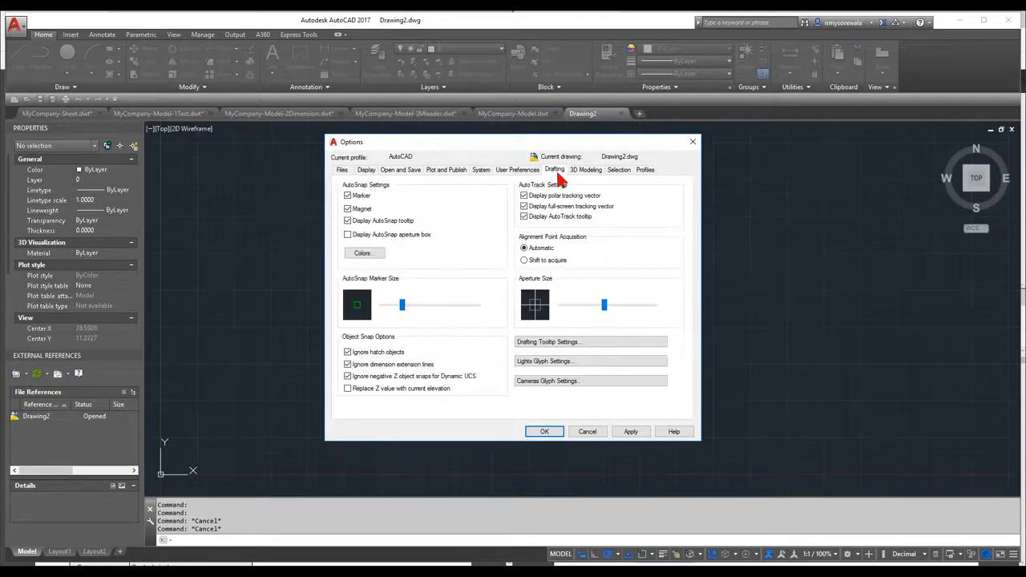
click(571, 170)
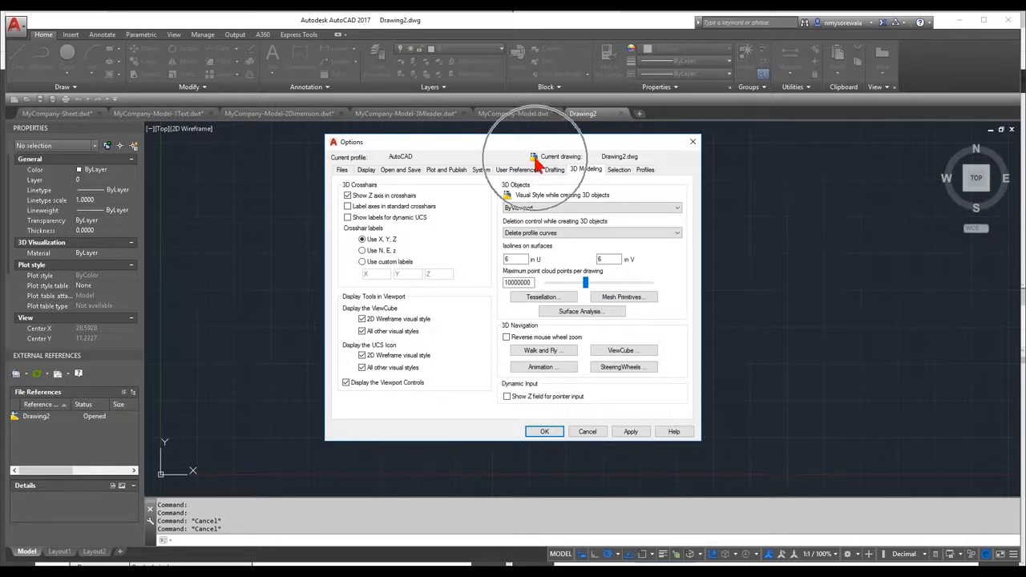
Set the arc and circle smoothness in the display options to 10000 and accept the options.
click(367, 170)
click(549, 197)
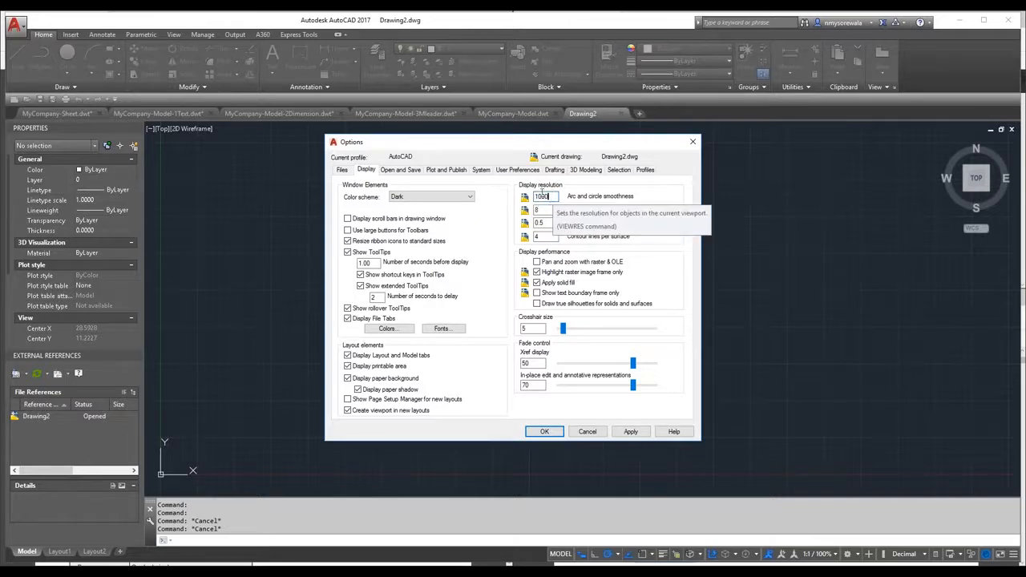
text(0)
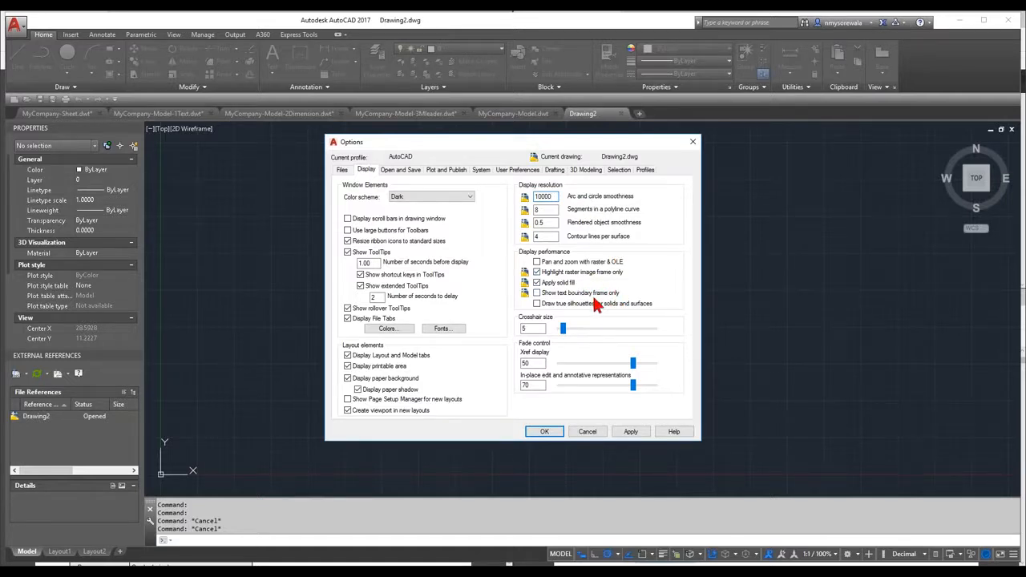
click(544, 433)
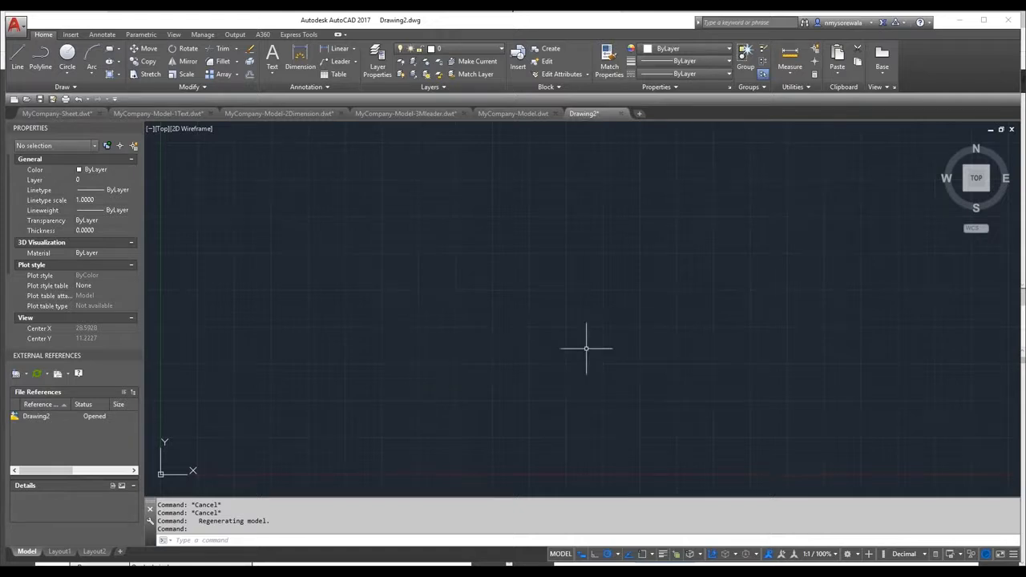
Turn off the grid and make the Grid, Snap Mode and Isometric Drafting toggles available on the status bar.
key(F7)
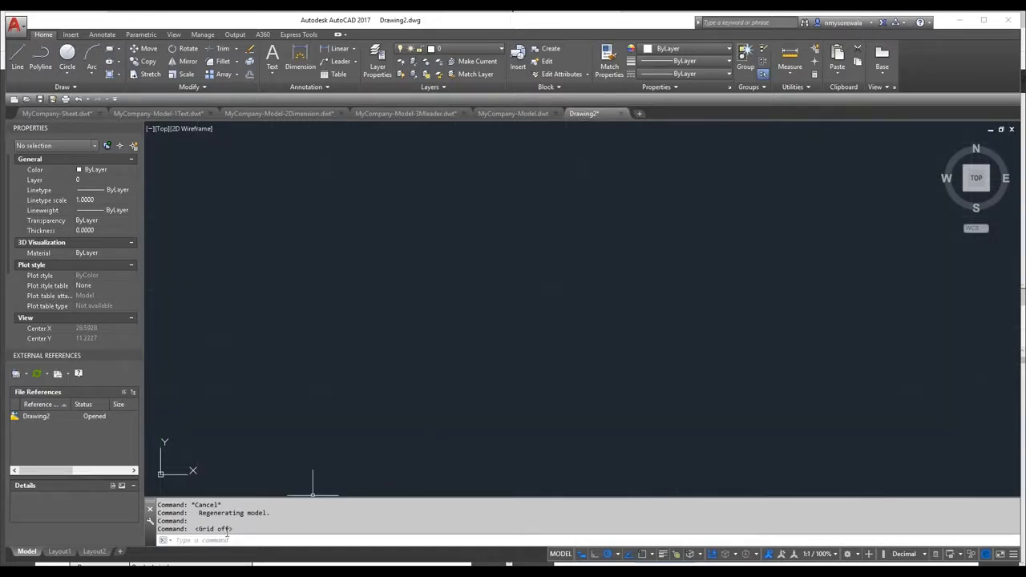
click(1013, 556)
click(1000, 160)
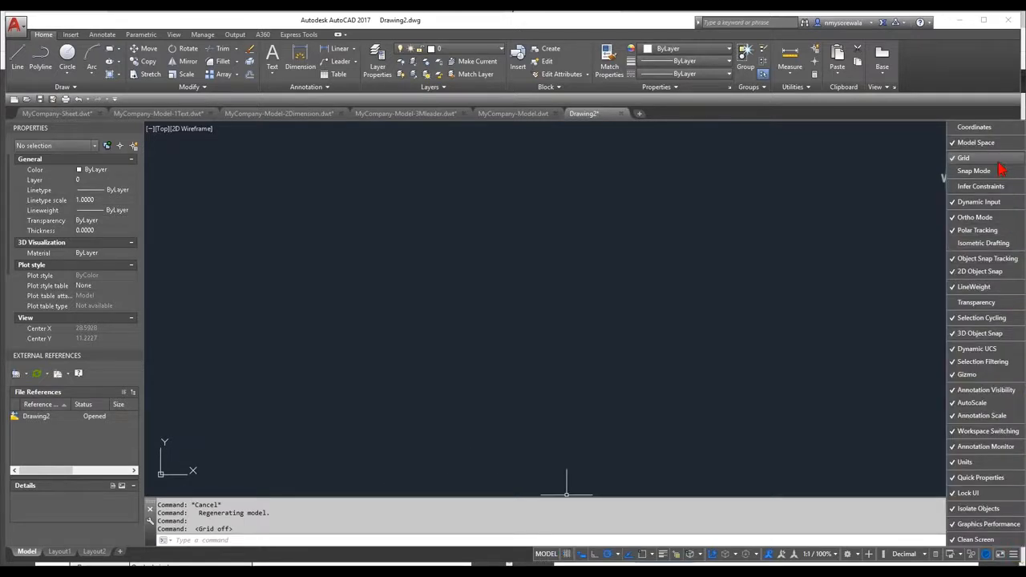
click(971, 172)
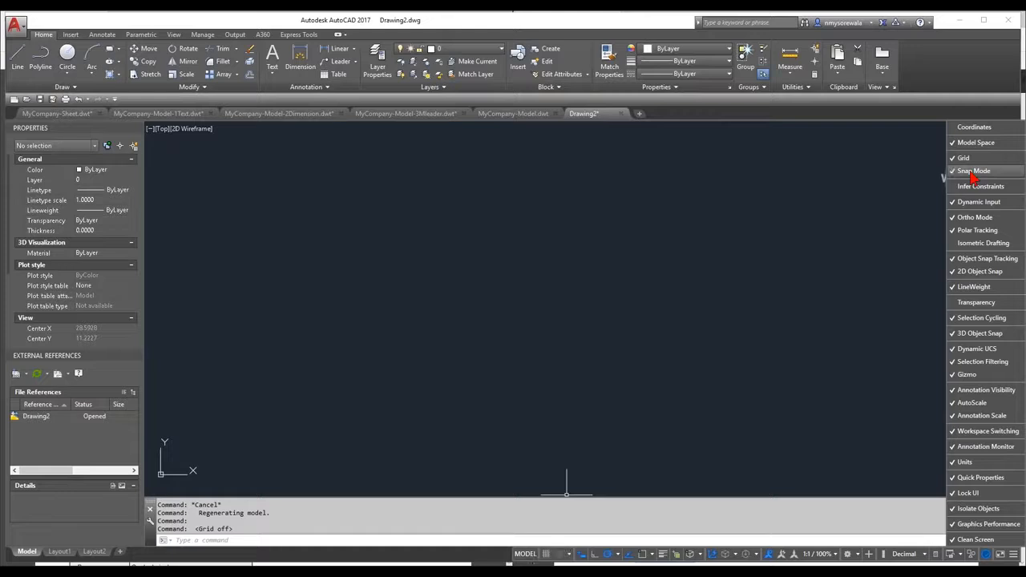
click(983, 244)
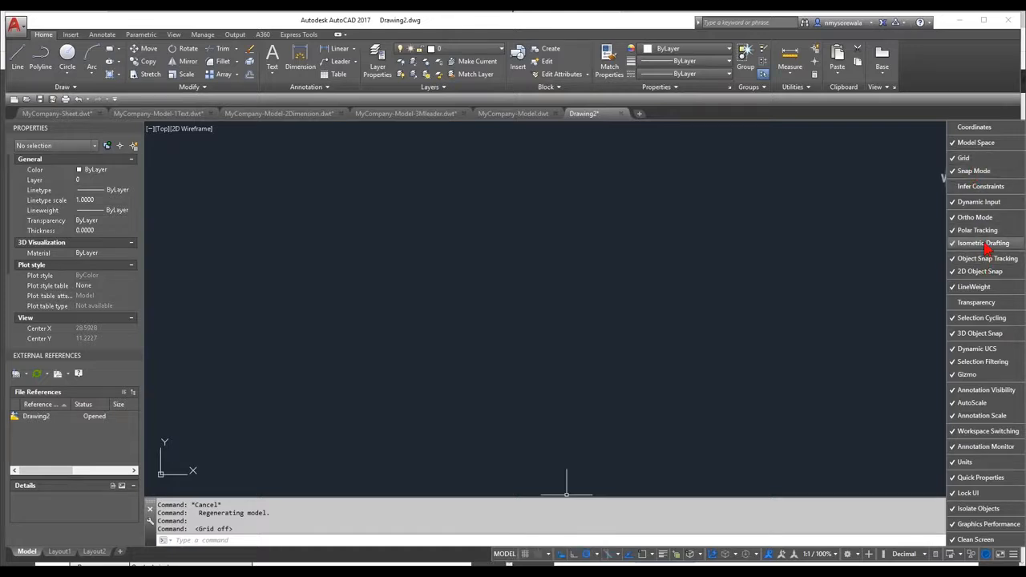
click(477, 557)
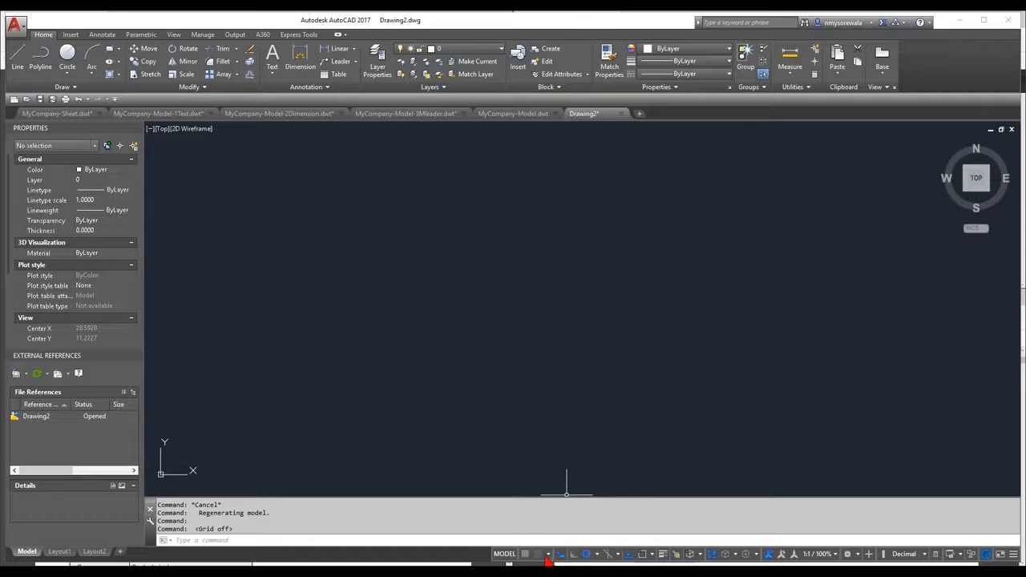
Switch snap mode on and back off.
click(542, 557)
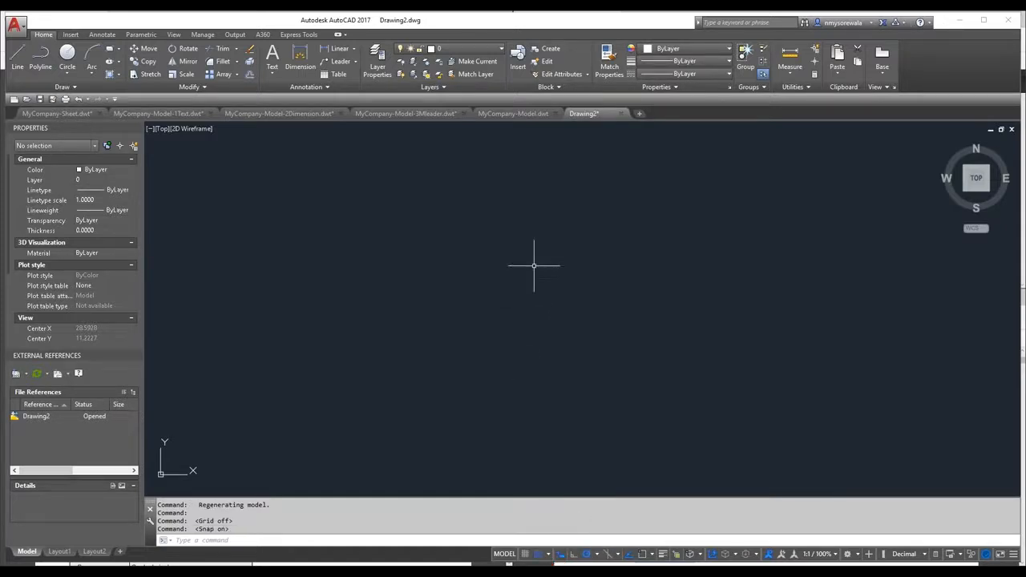
key(F9)
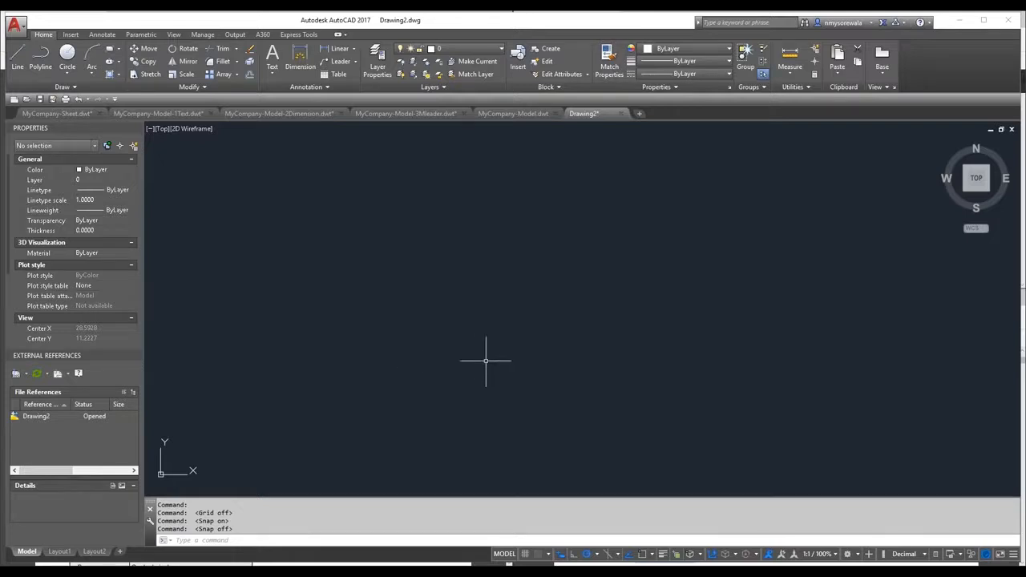
Set the annotation scale to 1/8" = 1'-0" and the XREFOVERRIDE system variable to 1.
click(820, 555)
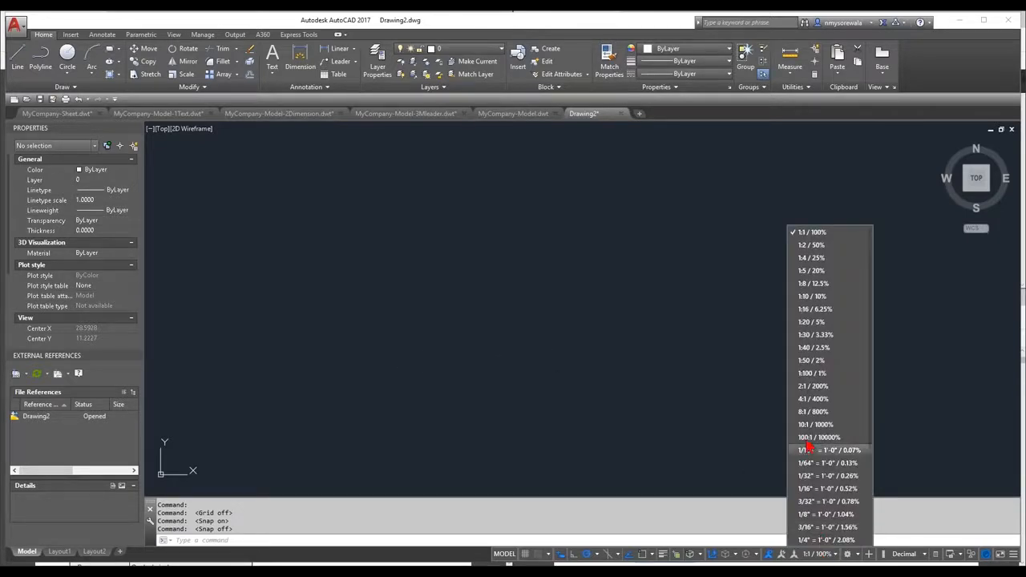
click(838, 514)
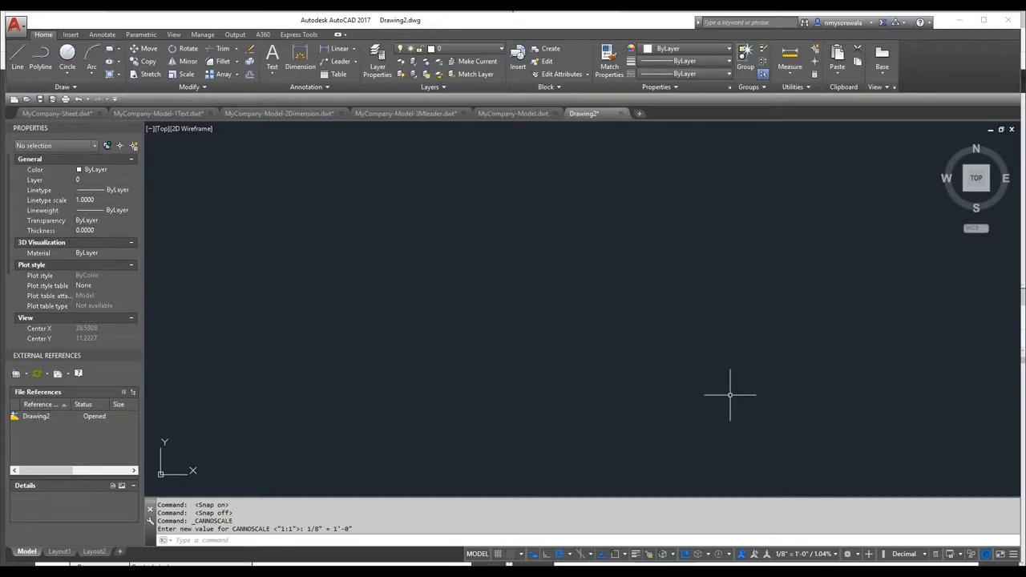
text(XREFOVERide)
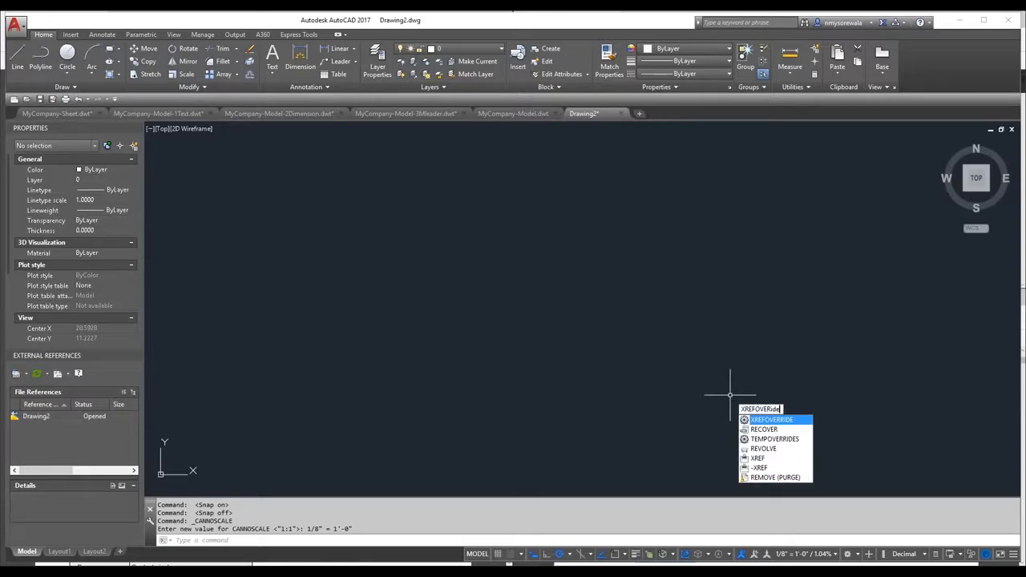
key(Return)
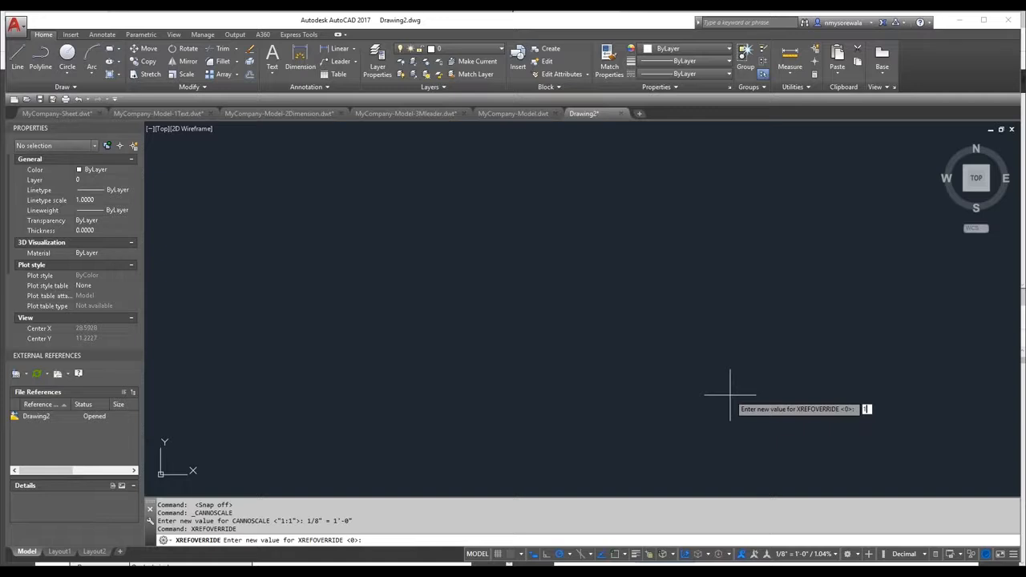
key(Return)
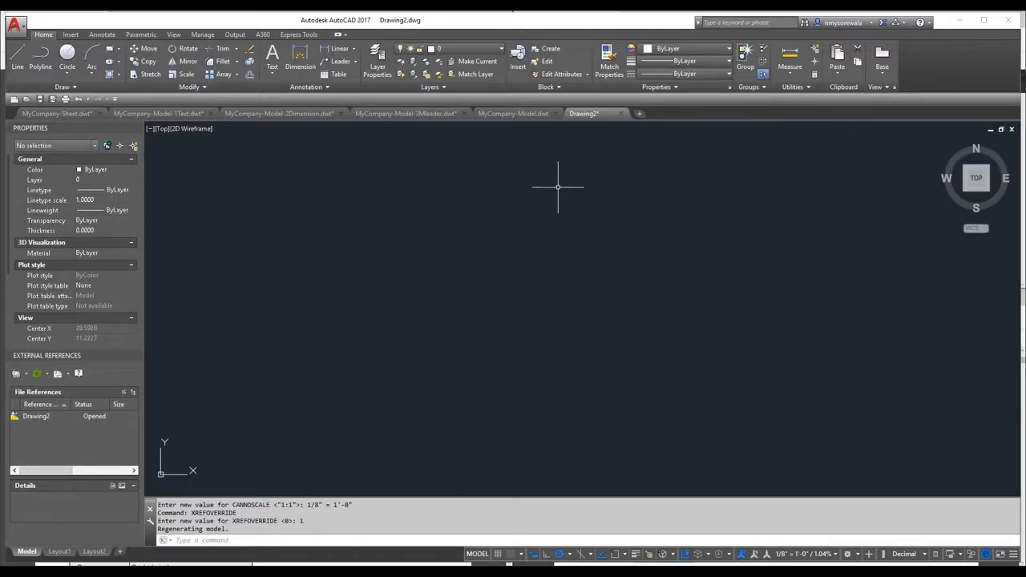
Begin saving the drawing as an AutoCAD Drawing Template (*.dwt) with sheet and view thumbnails updated now.
click(14, 25)
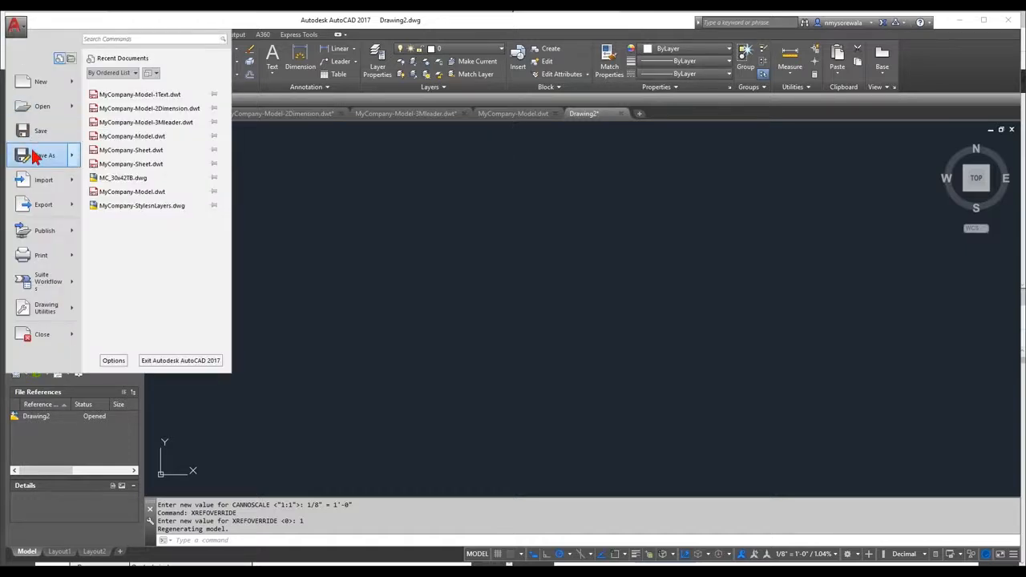
mouse_move(37, 156)
click(147, 90)
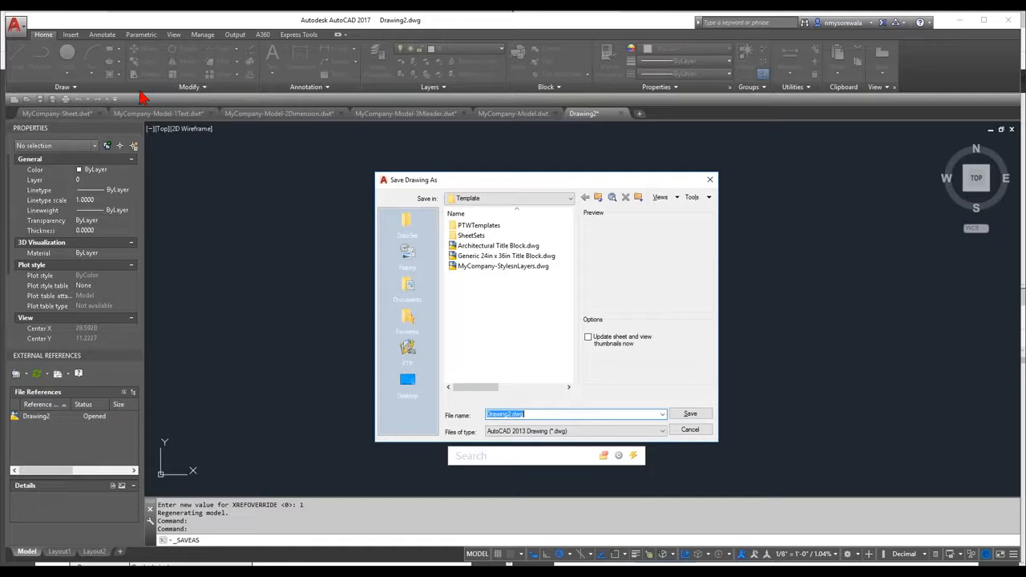
click(512, 432)
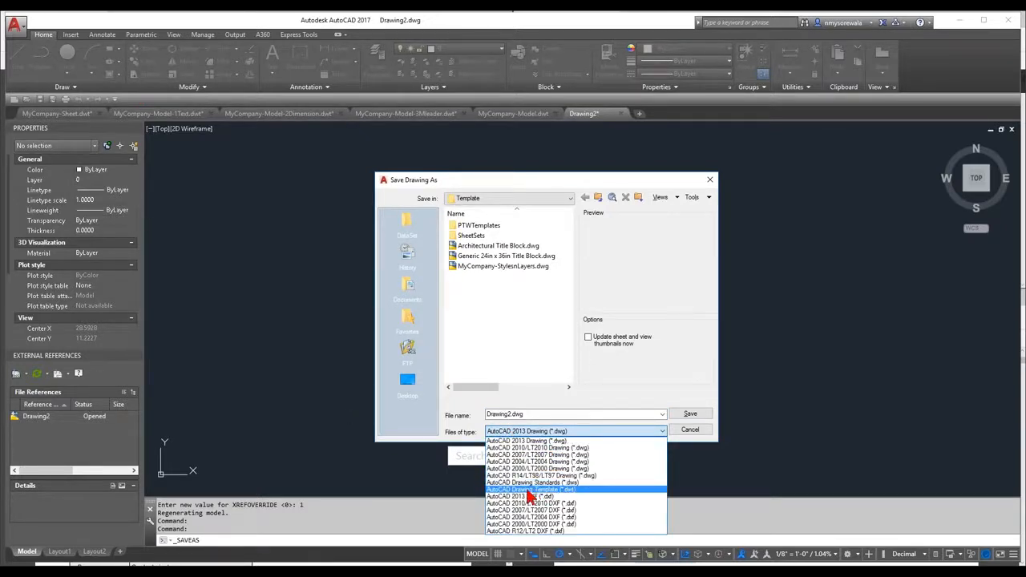
click(572, 489)
key(Delete)
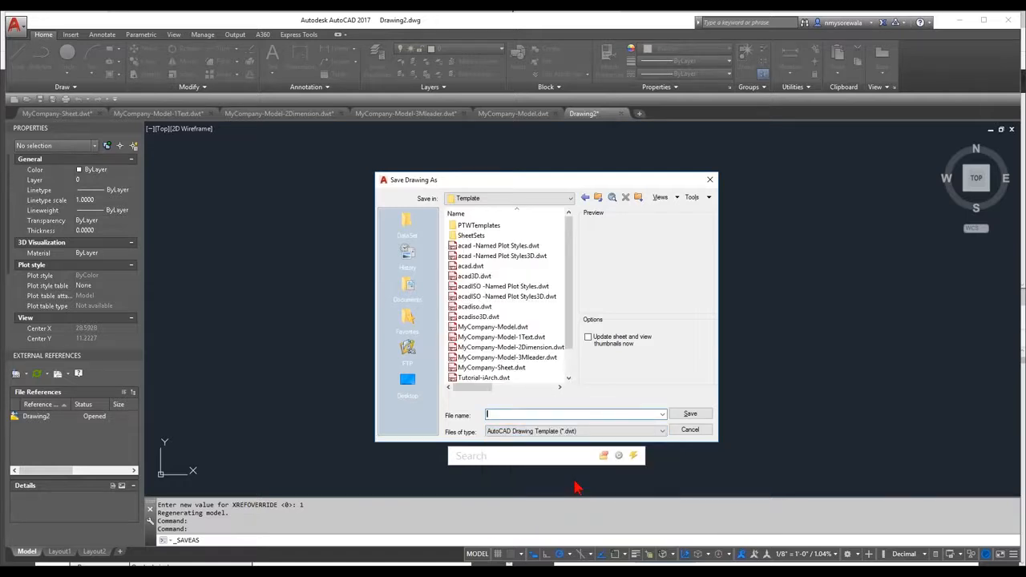
click(587, 340)
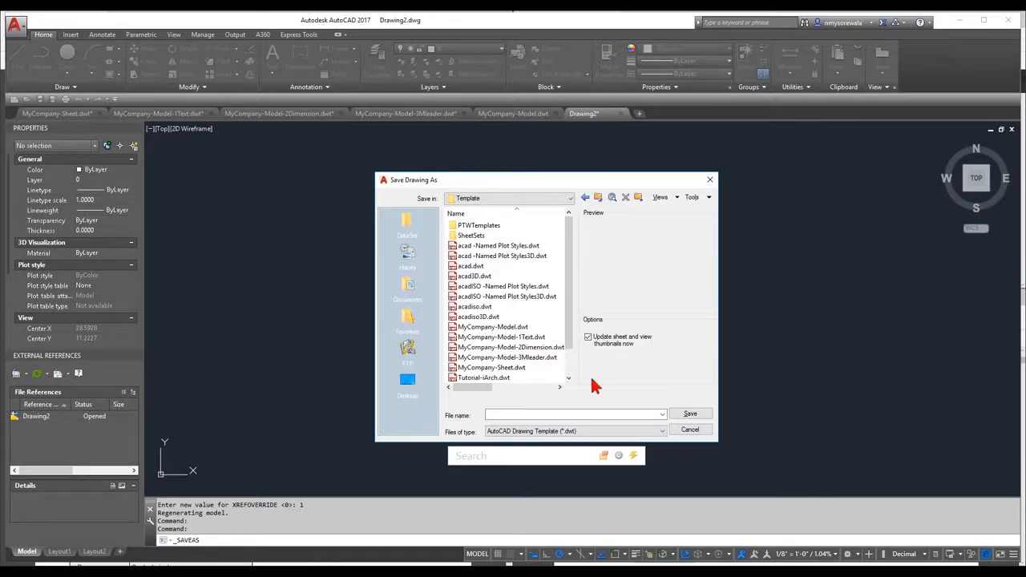
Name the template MYC-Model, save it in the Template folder and accept its template options.
click(536, 414)
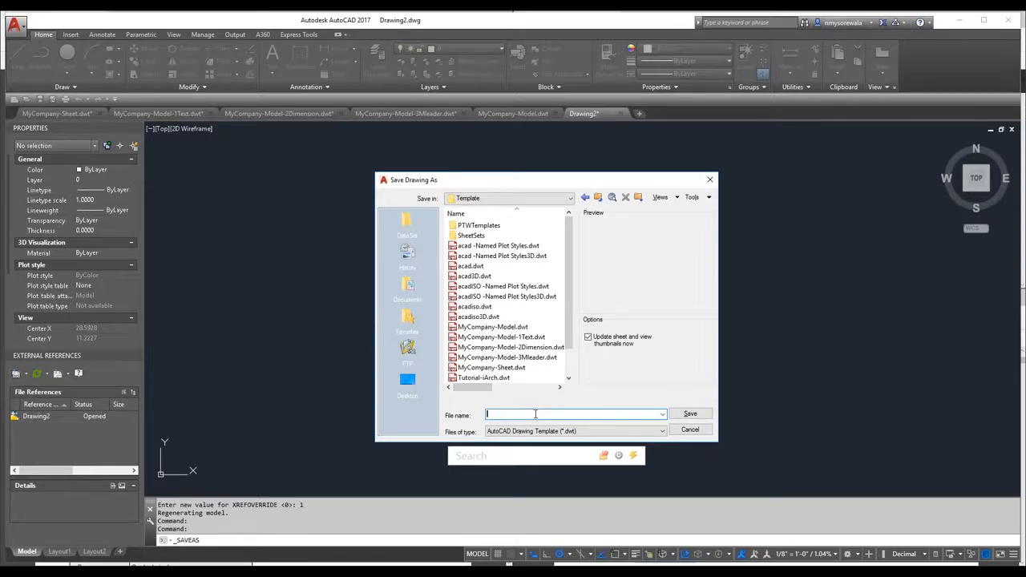
text(MYC)
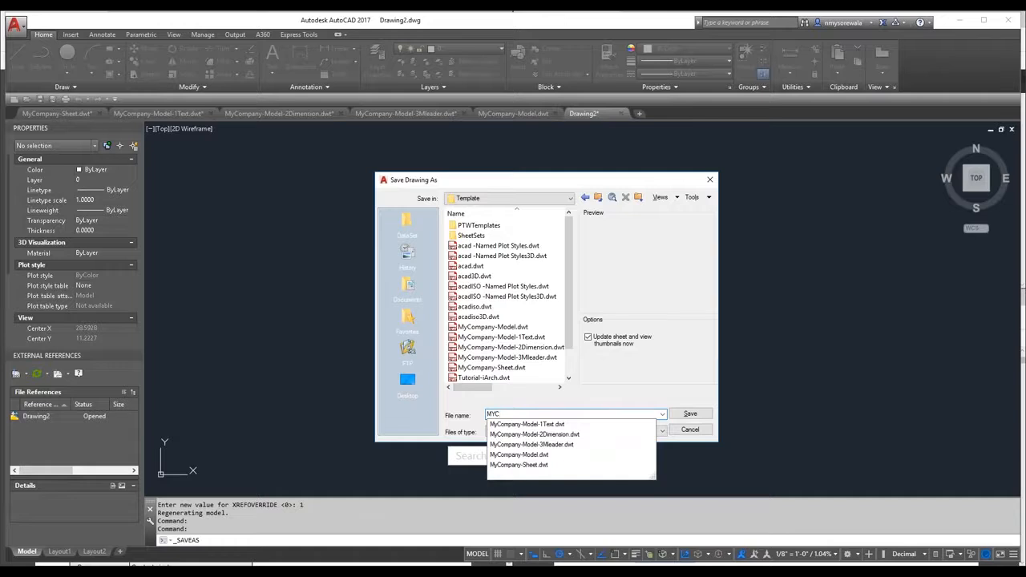
text(-)
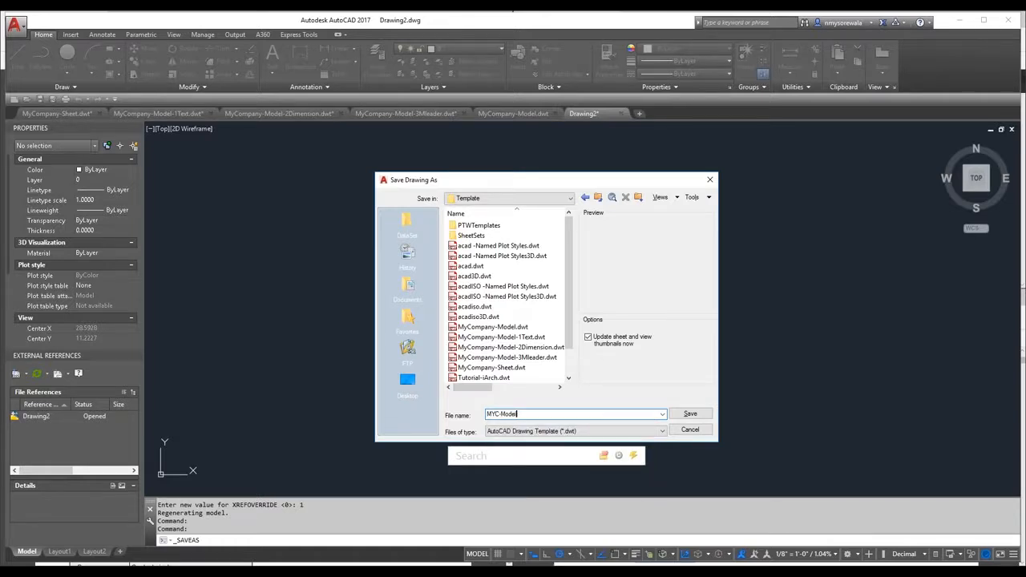
text(Model)
click(688, 416)
drag(120, 159, 67, 128)
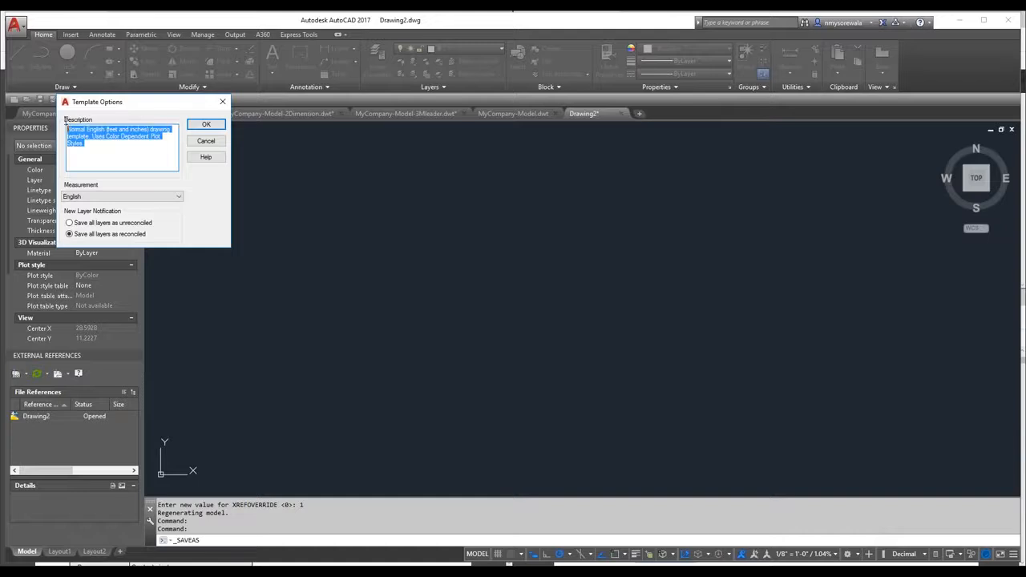
click(200, 126)
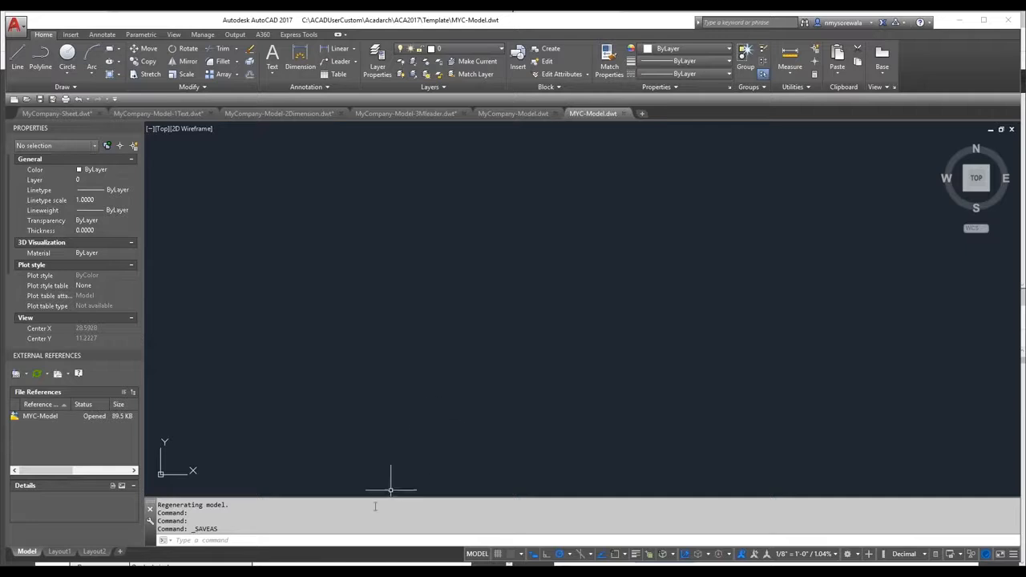
Set the drawing units to Architectural length and 0.00 angle precision, and save the MYC-Model template.
text(unit)
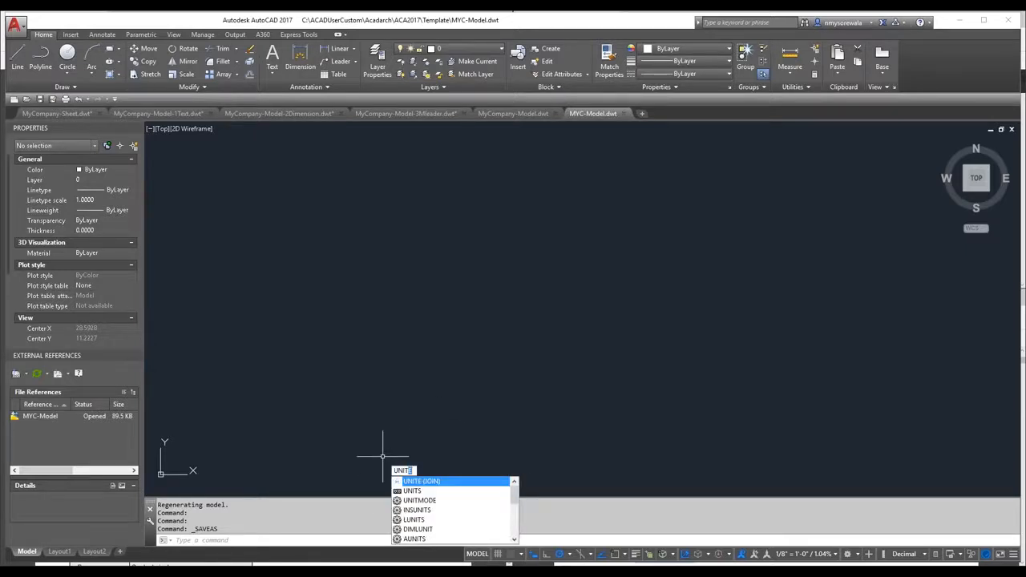
text(s)
key(Return)
click(465, 219)
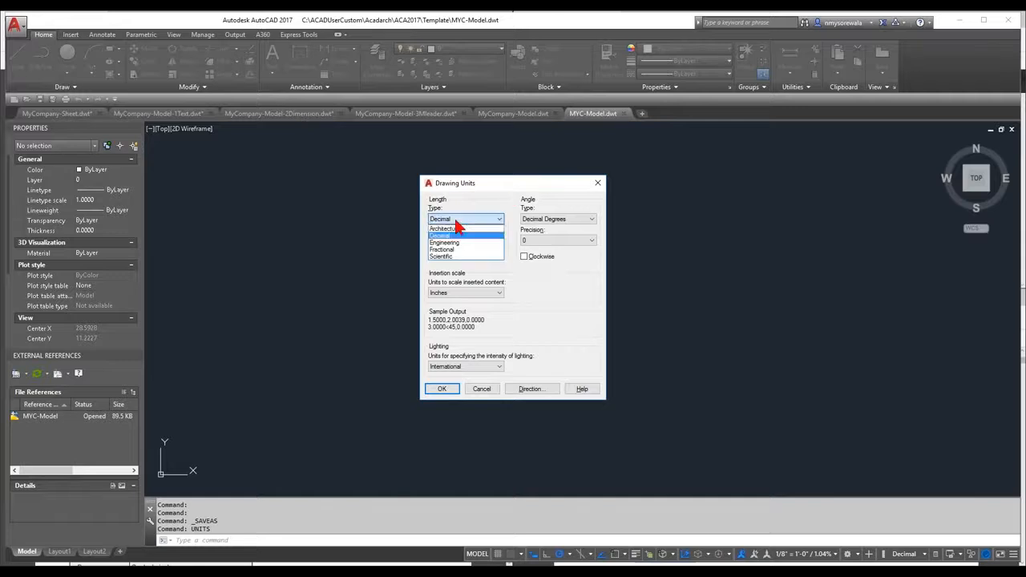
click(463, 230)
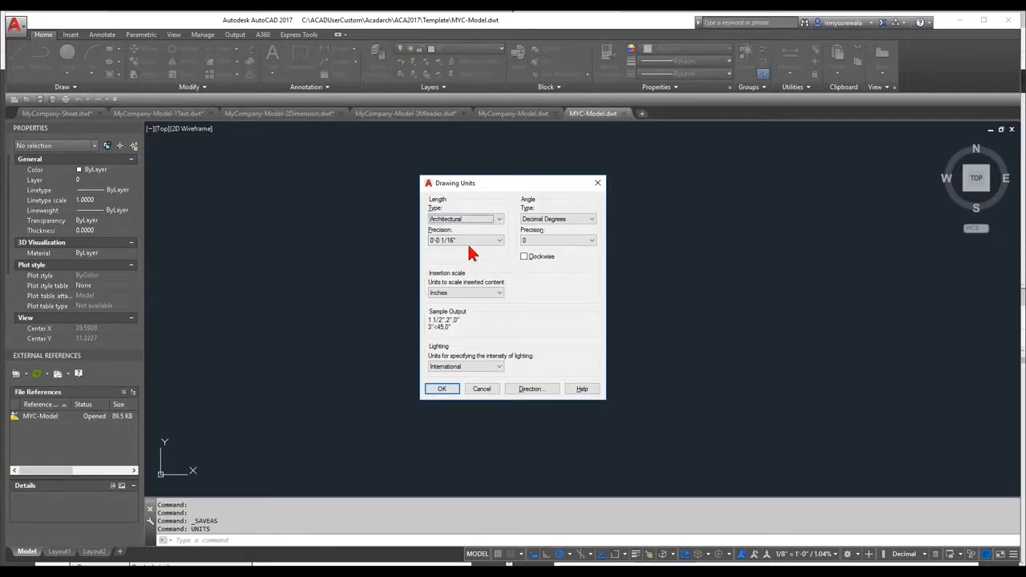
click(553, 240)
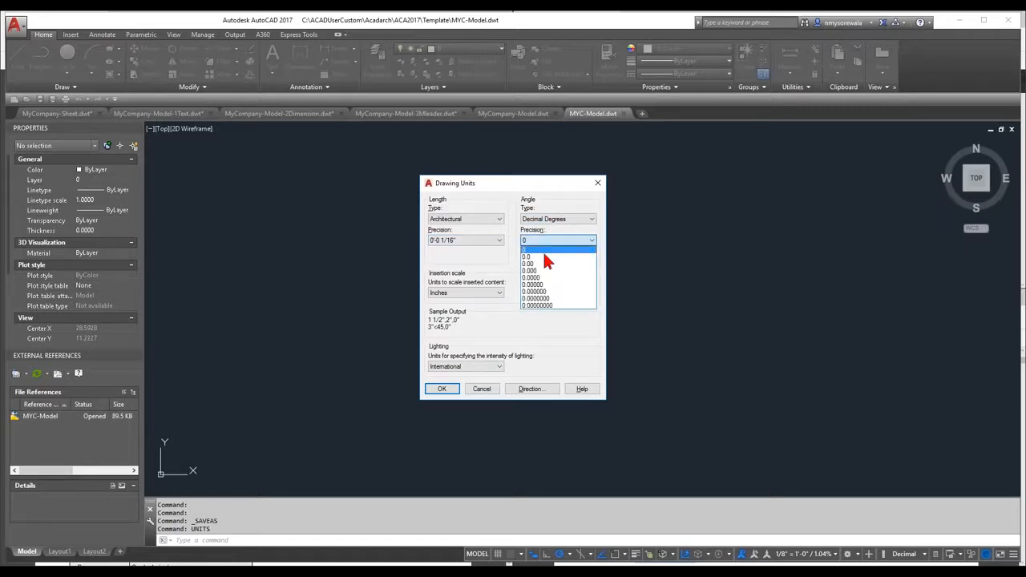
click(545, 264)
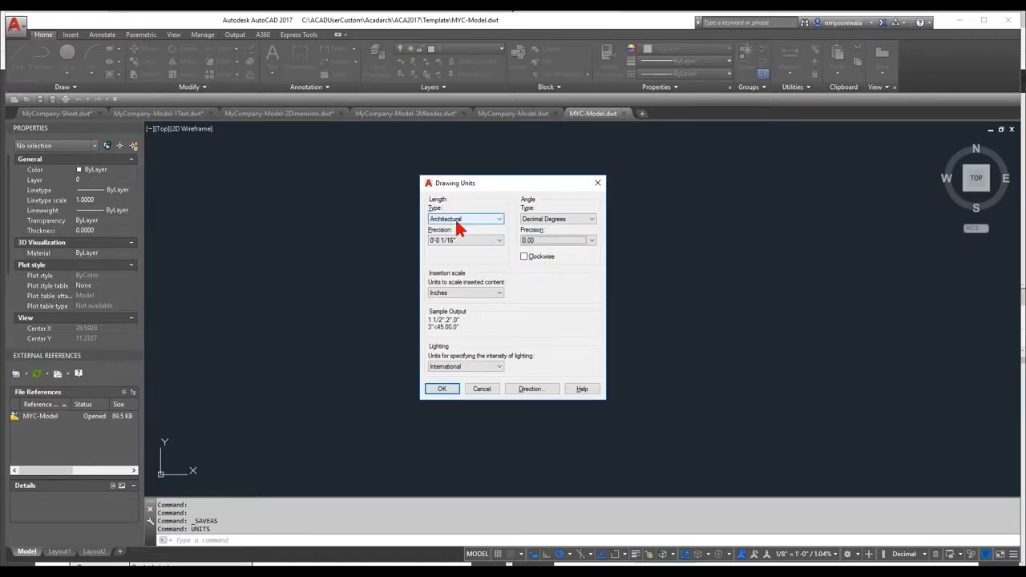
click(443, 389)
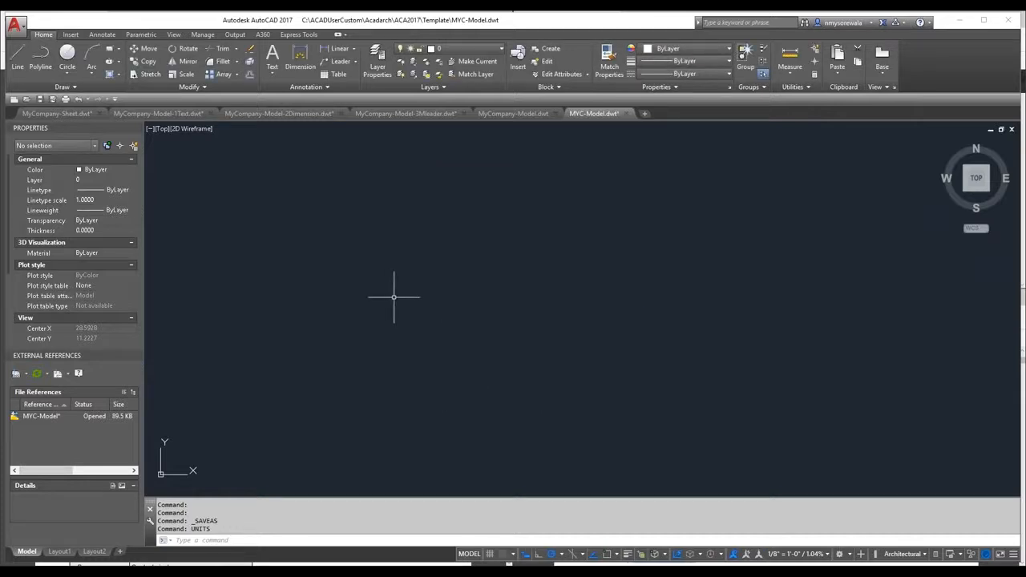
key(ctrl+s)
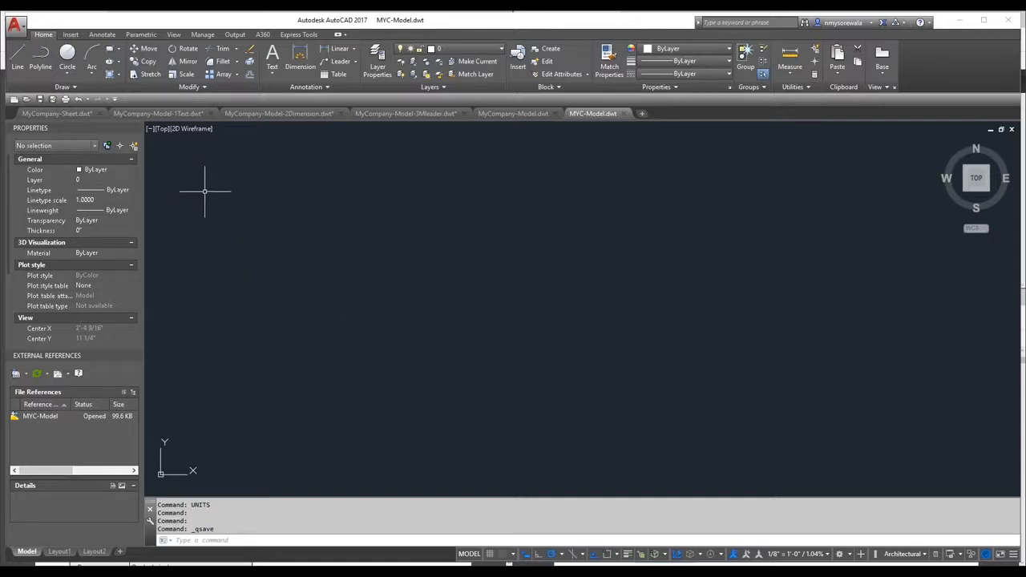
Start a new drawing from the default template and review the text styles it contains.
click(14, 100)
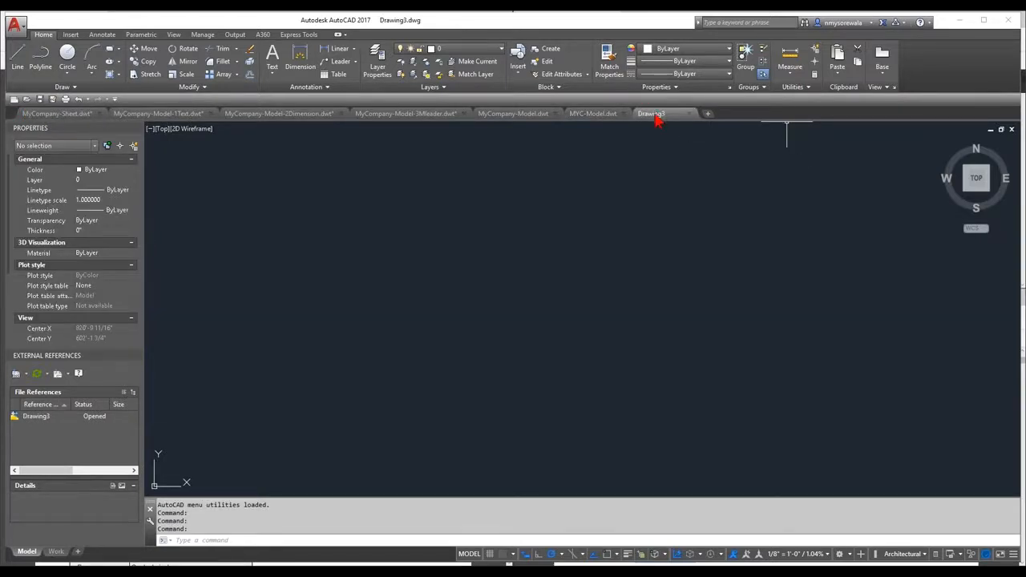
mouse_move(662, 122)
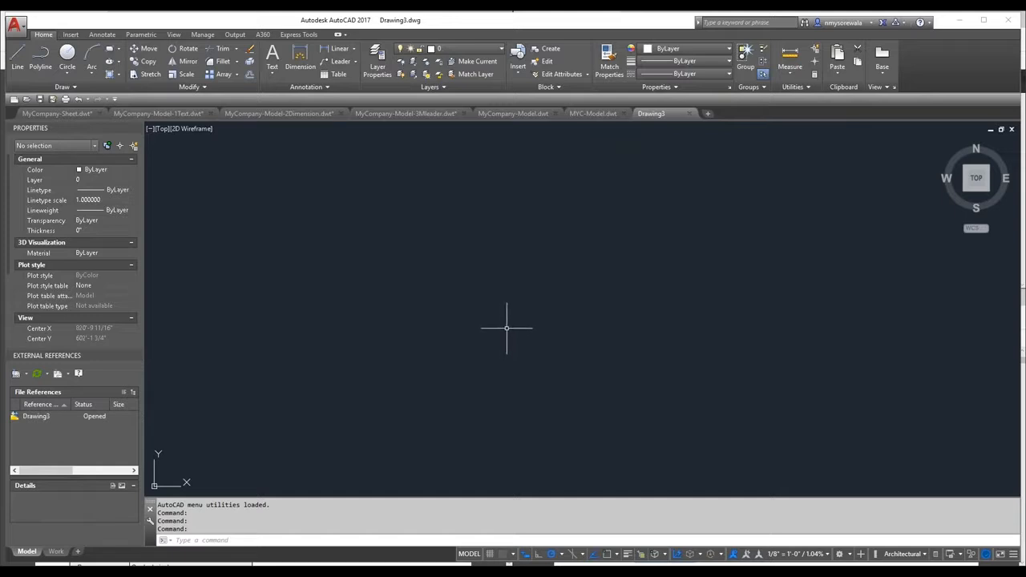
text(st)
key(Return)
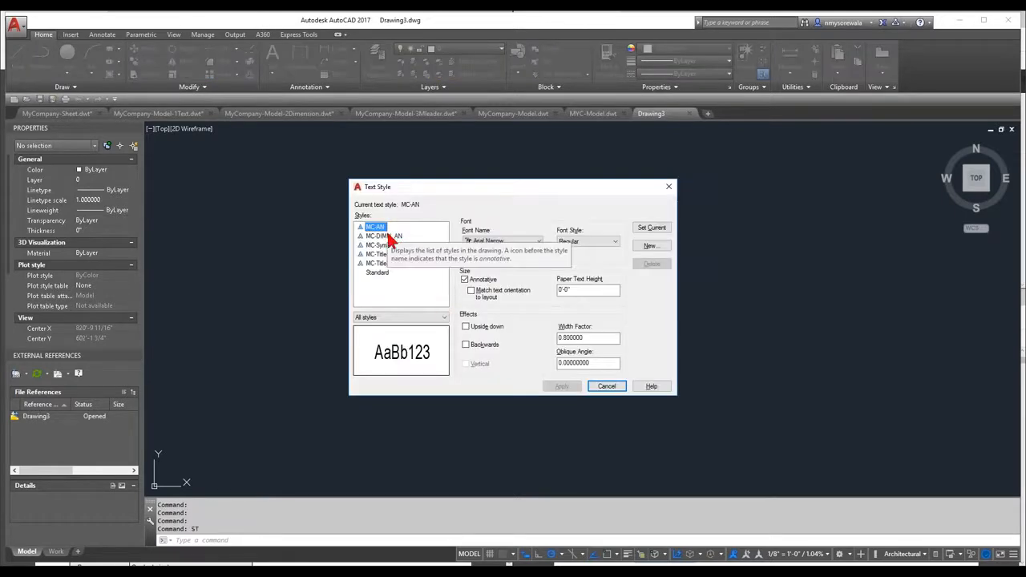
click(607, 386)
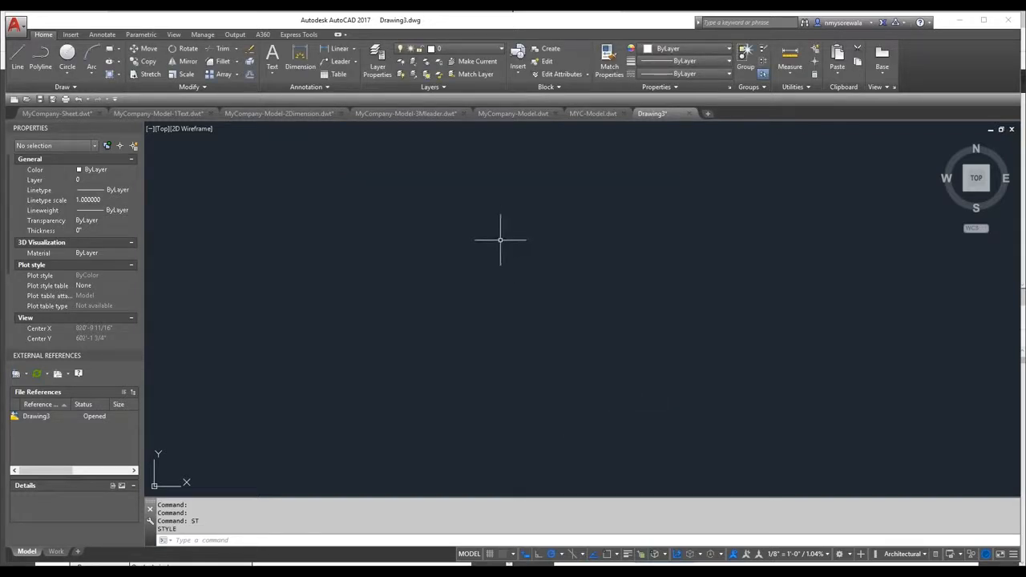
Review the new drawing's dimension styles and close that drawing without saving it.
text(ddim)
key(Return)
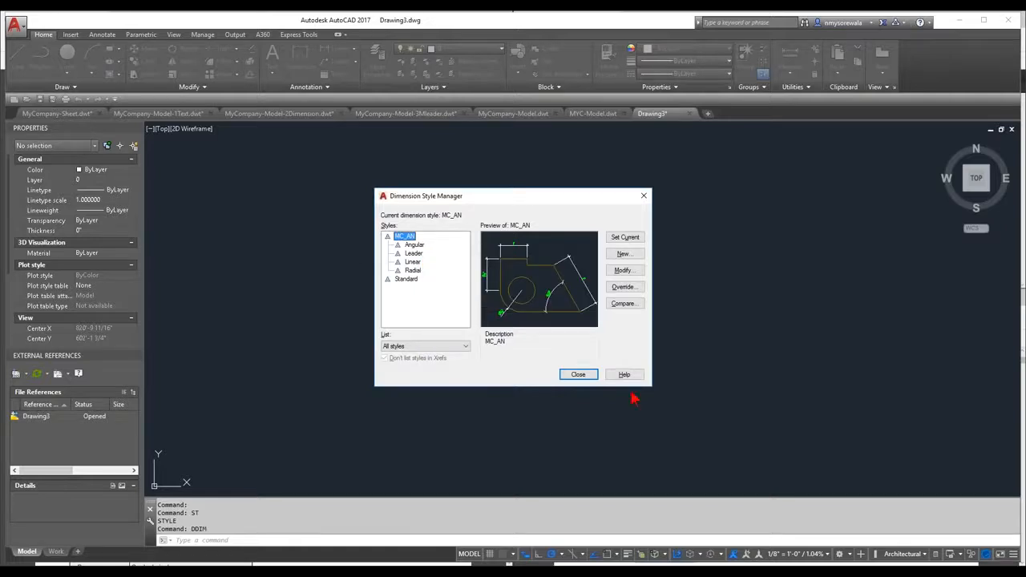
click(579, 375)
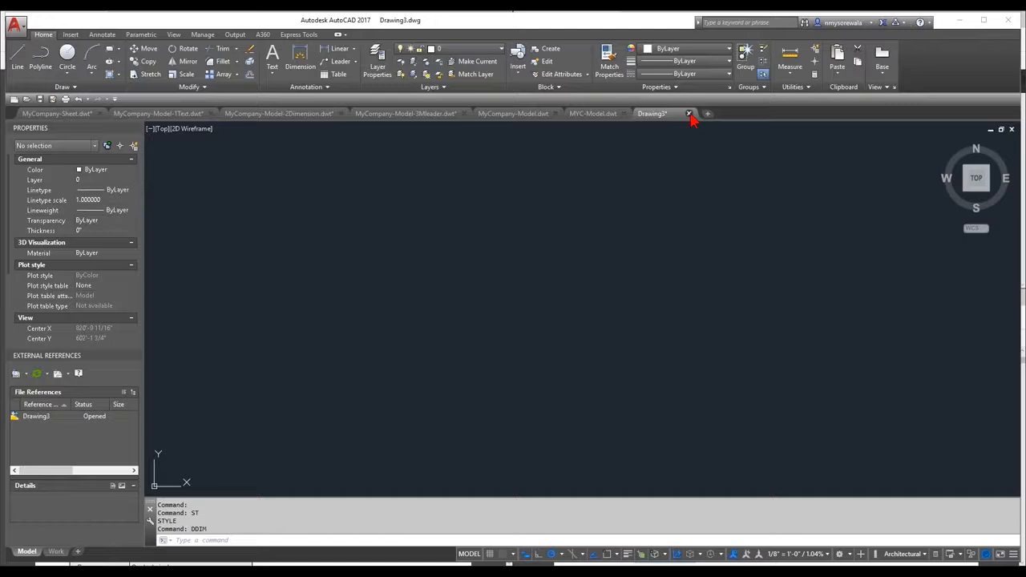
click(690, 114)
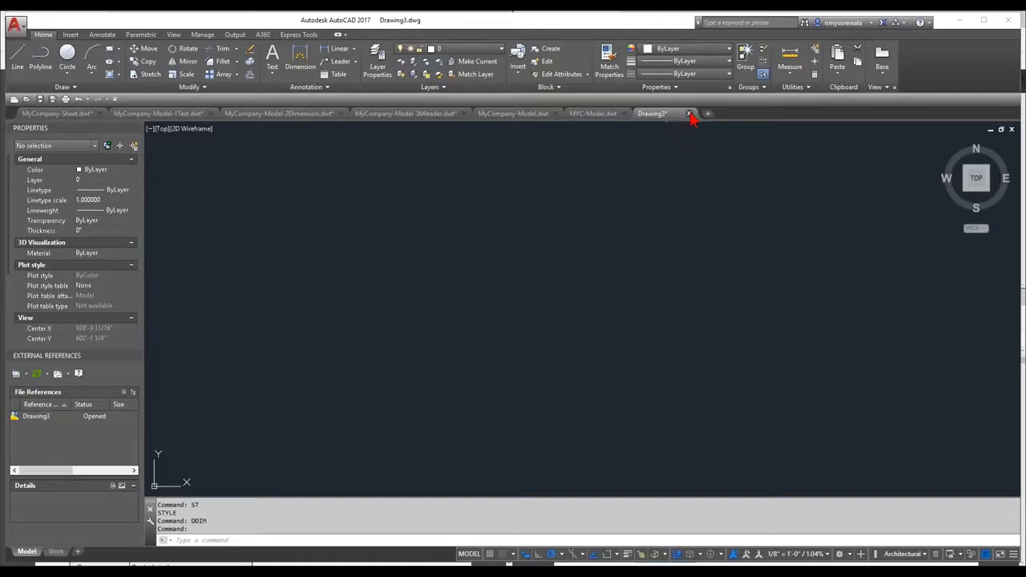
click(690, 115)
click(526, 321)
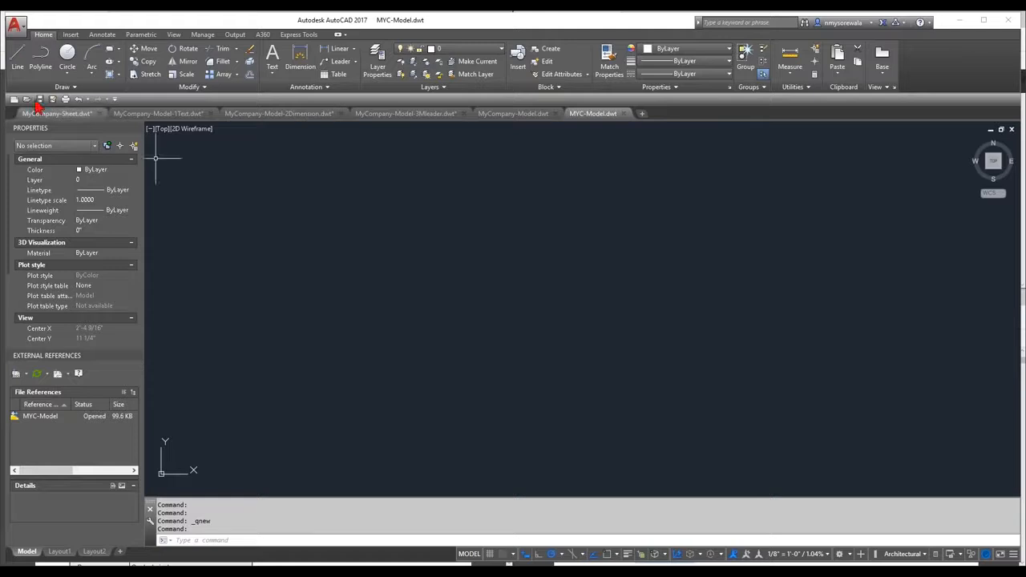
Check the default template file name for QNEW in the options, and briefly open and close a drawing based on it.
text(op)
key(Return)
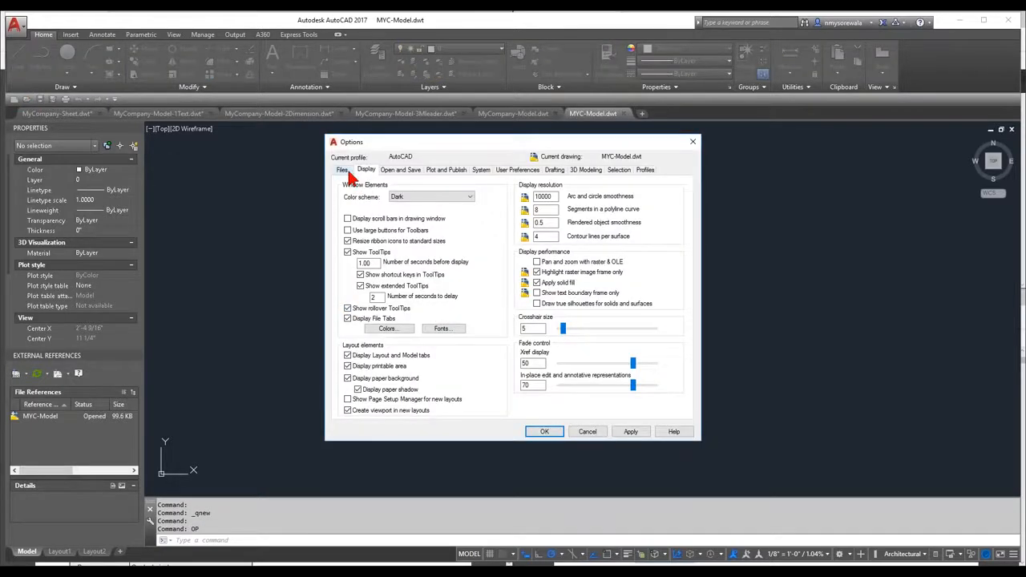
click(342, 170)
scroll(358, 373, down, 2)
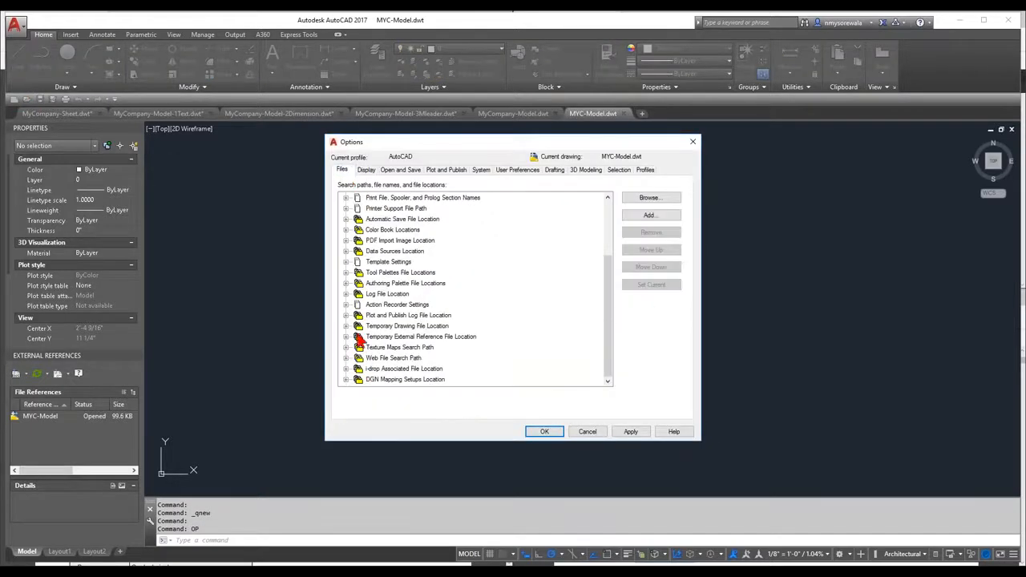
click(346, 262)
click(358, 294)
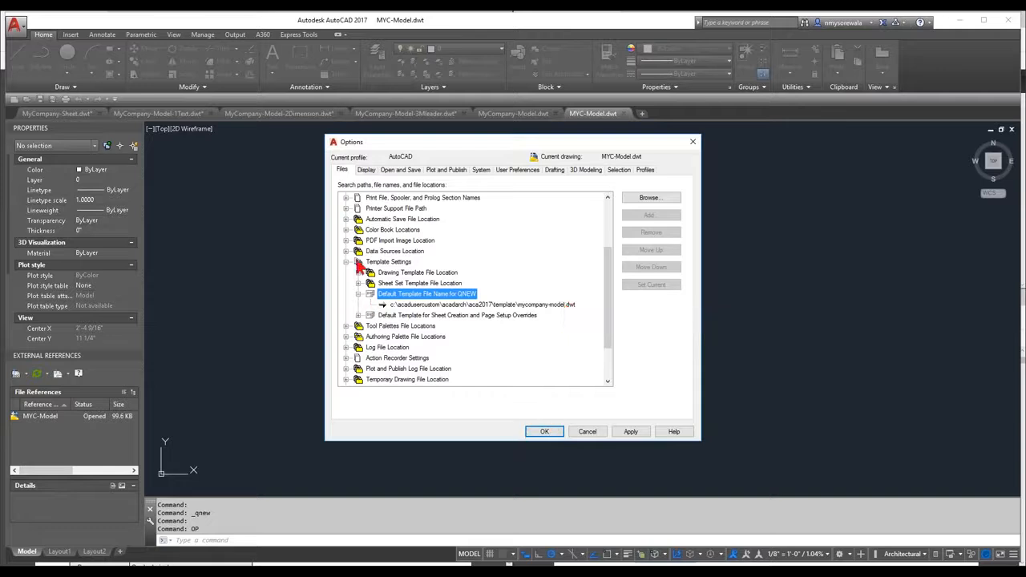
click(537, 433)
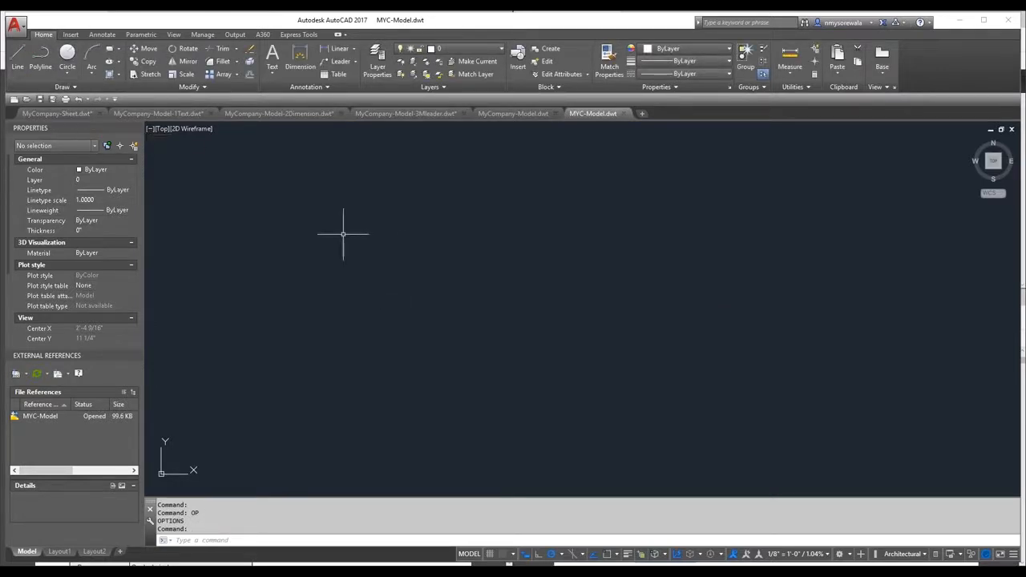
click(15, 99)
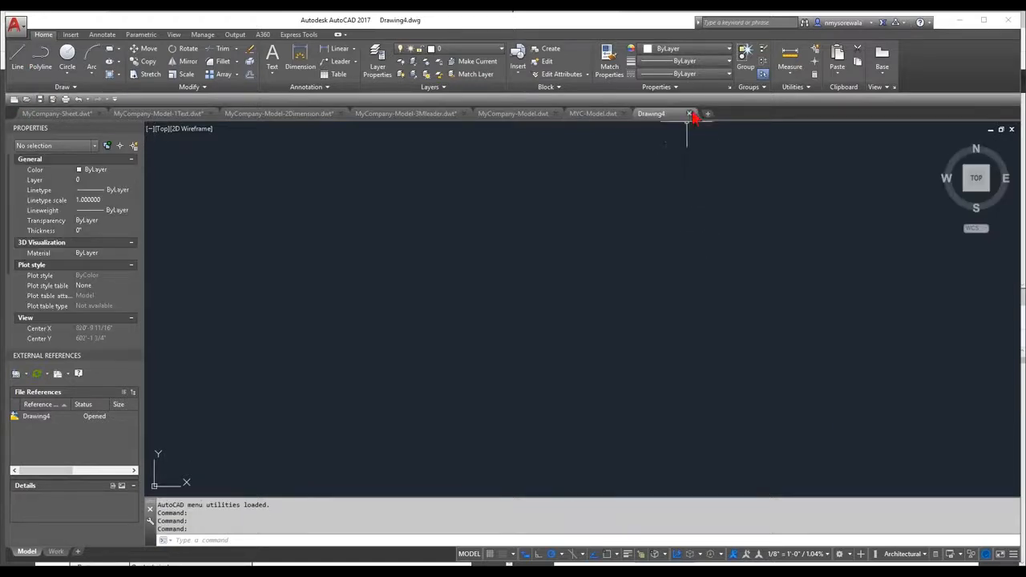
click(690, 114)
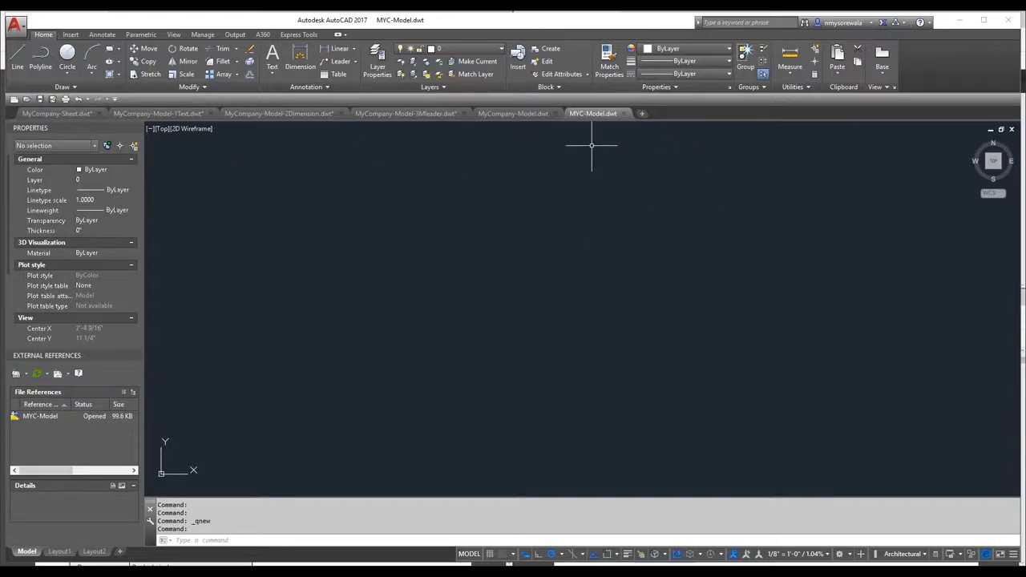
Examine the settings of the Annotative and Standard text styles in the MYC-Model template.
text(st)
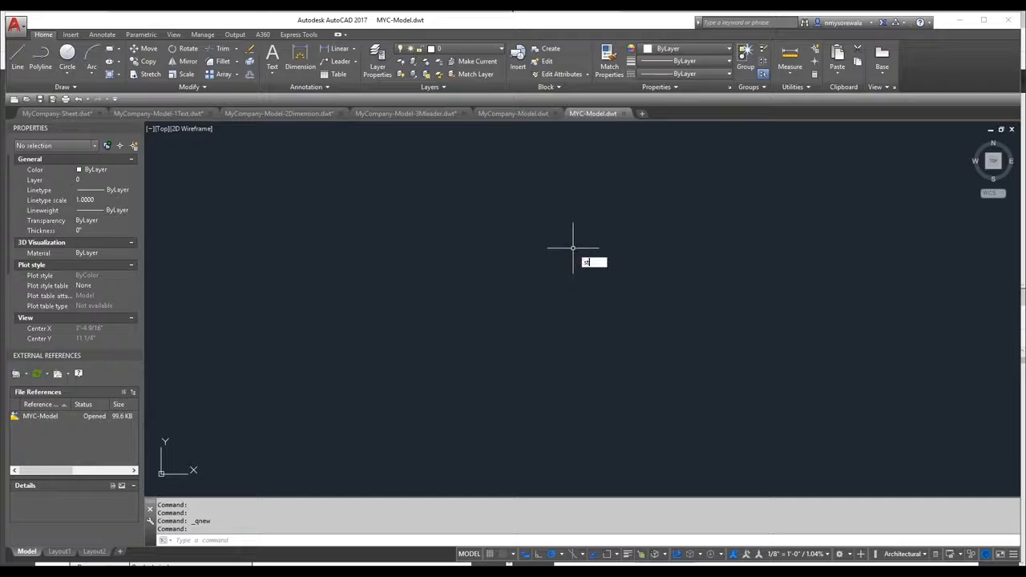
key(Return)
click(607, 386)
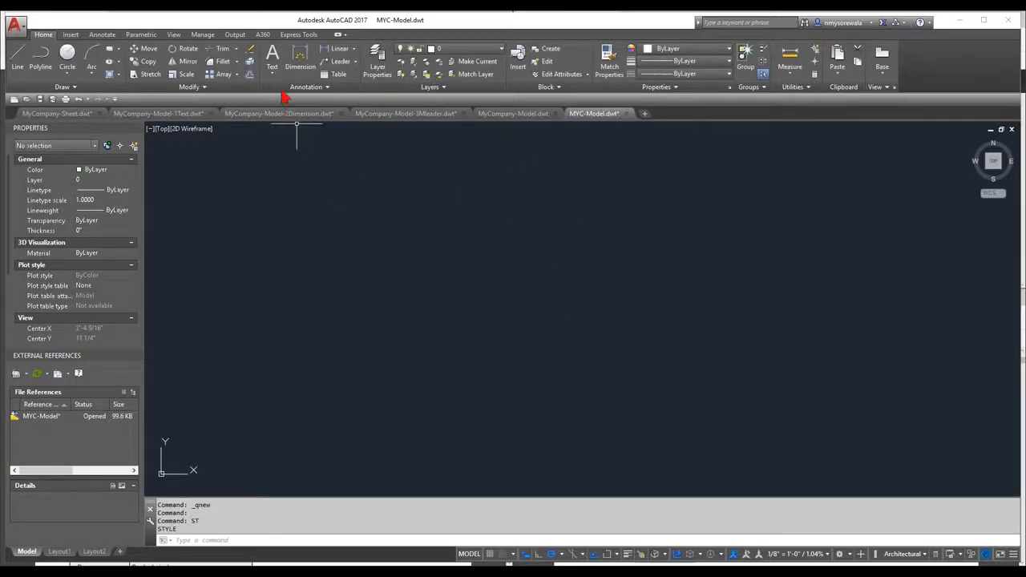
click(104, 34)
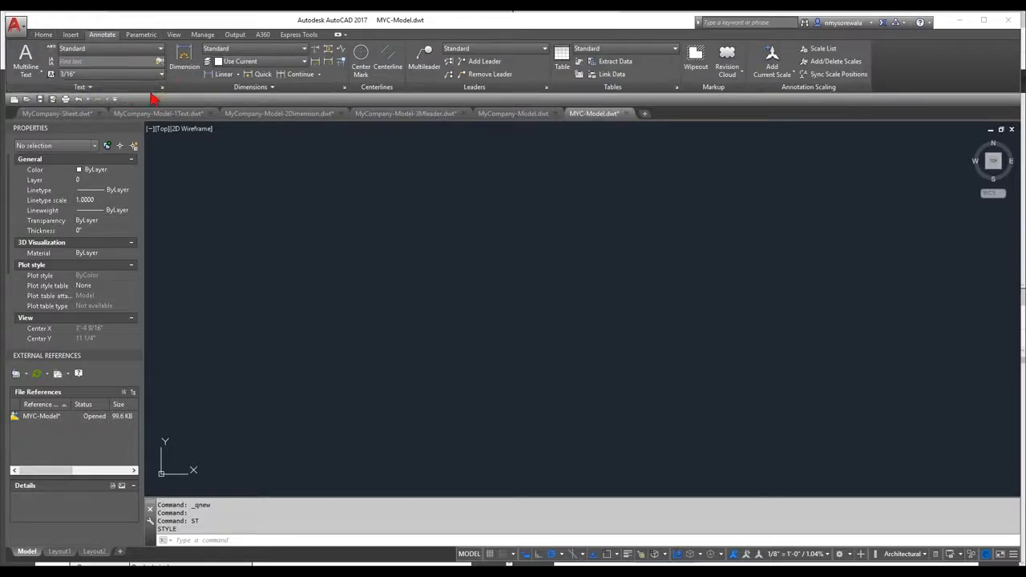
click(163, 90)
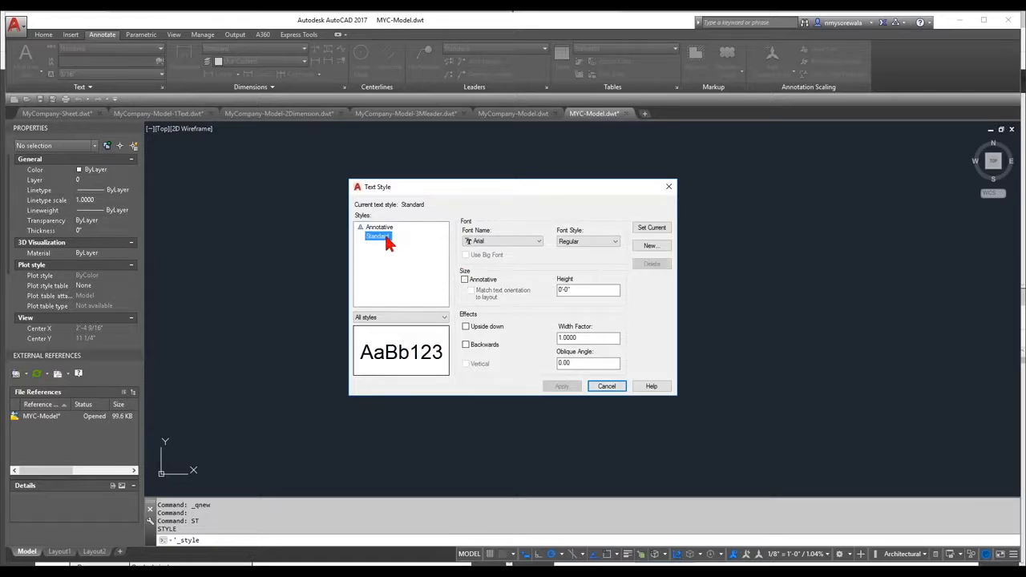
click(380, 228)
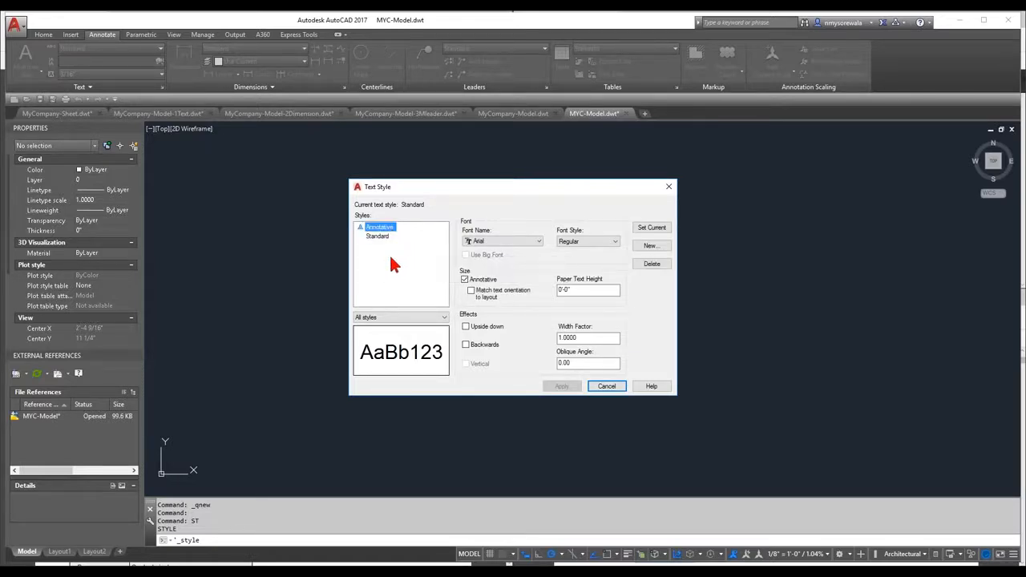
click(380, 237)
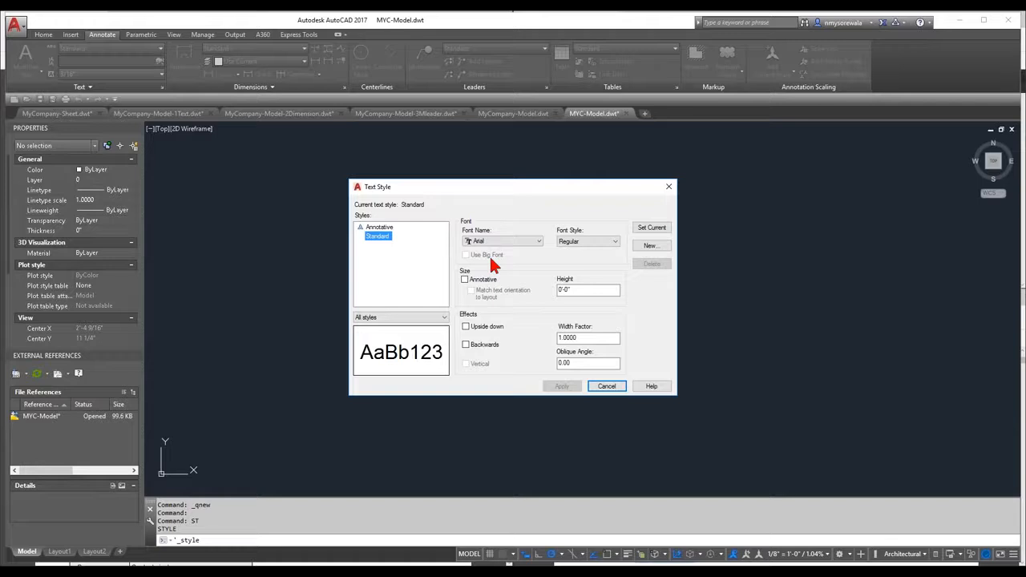
click(378, 236)
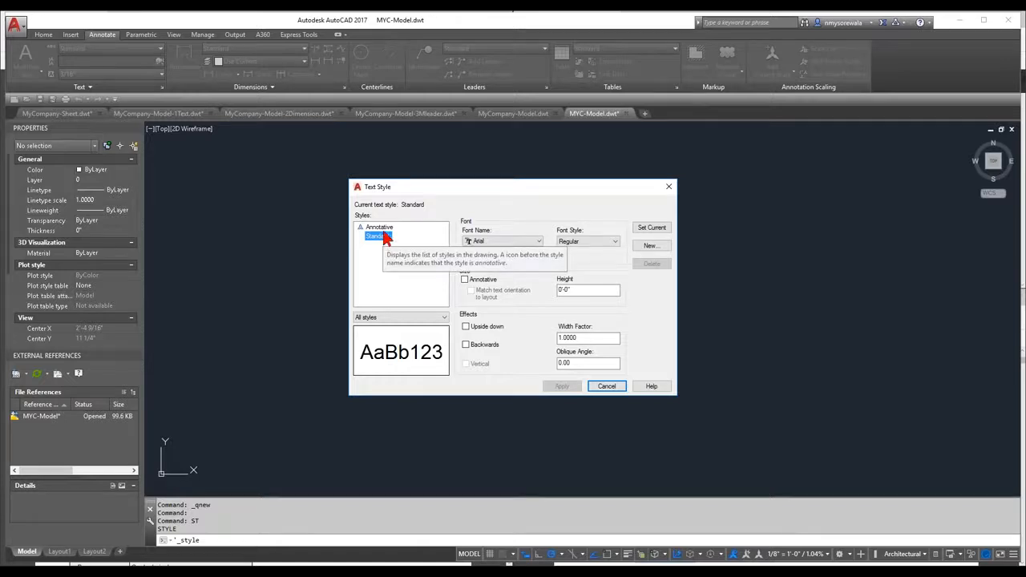
key(Up)
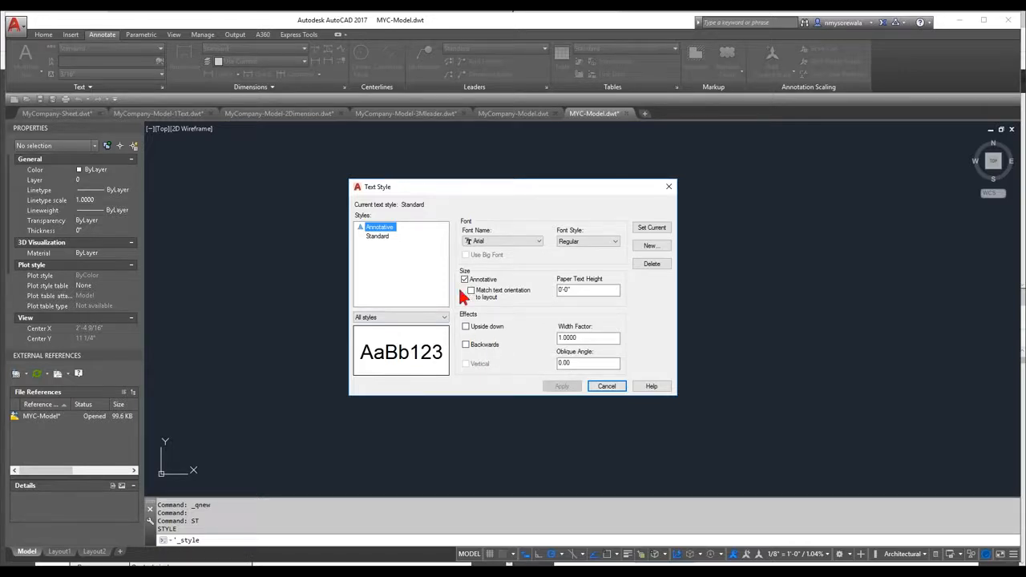
click(606, 385)
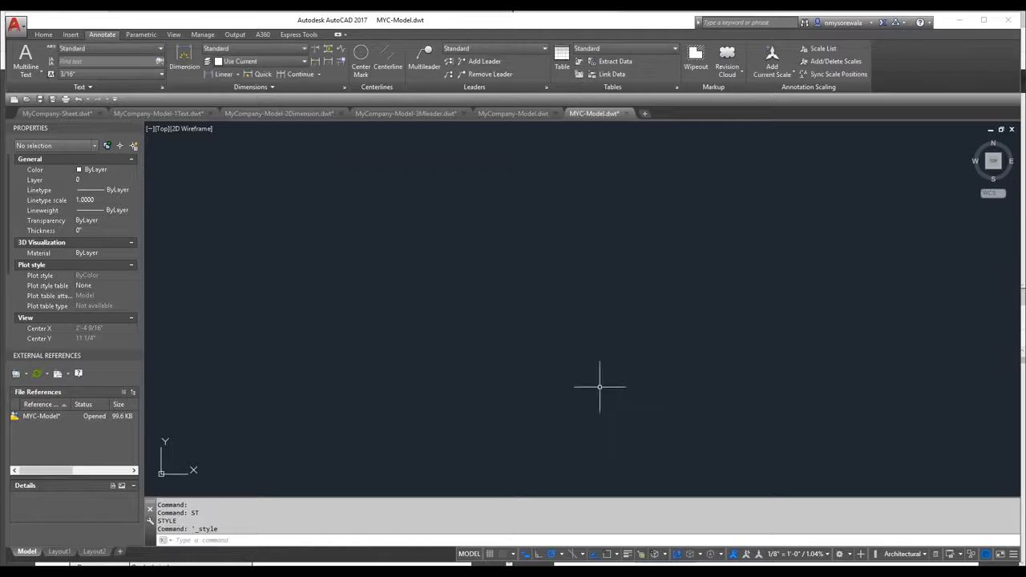
Switch to the MyCompany-Model.dwt drawing and review its text styles for reference.
click(518, 114)
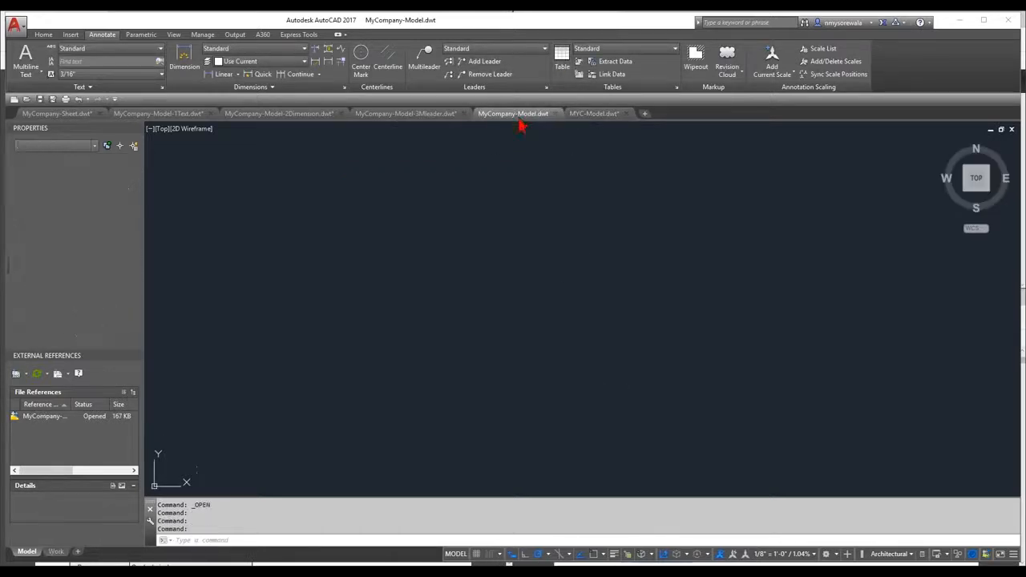
text(ST)
key(Return)
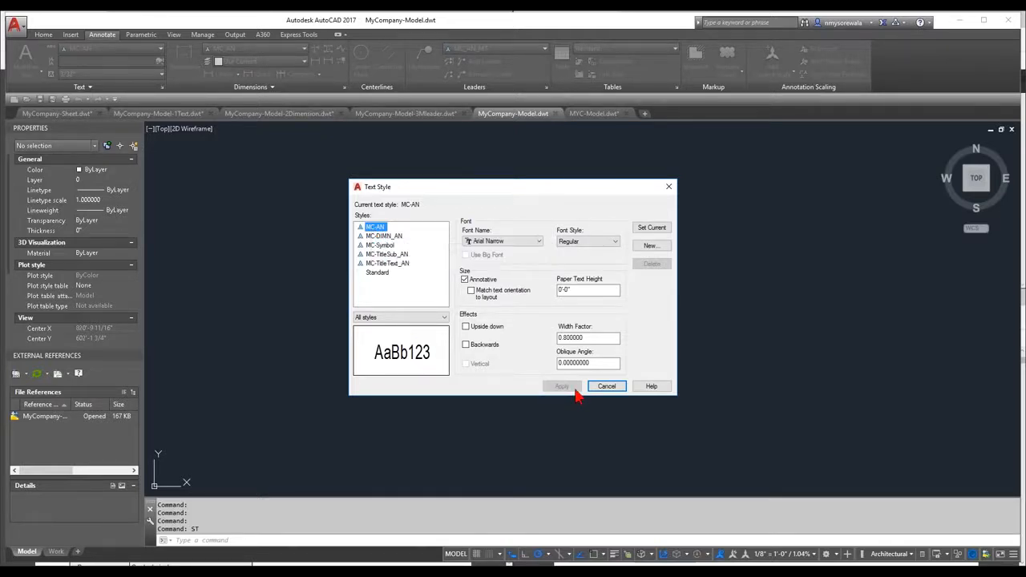
click(605, 386)
Switch to the MYC-Model.dwt drawing and create a new text style named MC-AN.
click(601, 114)
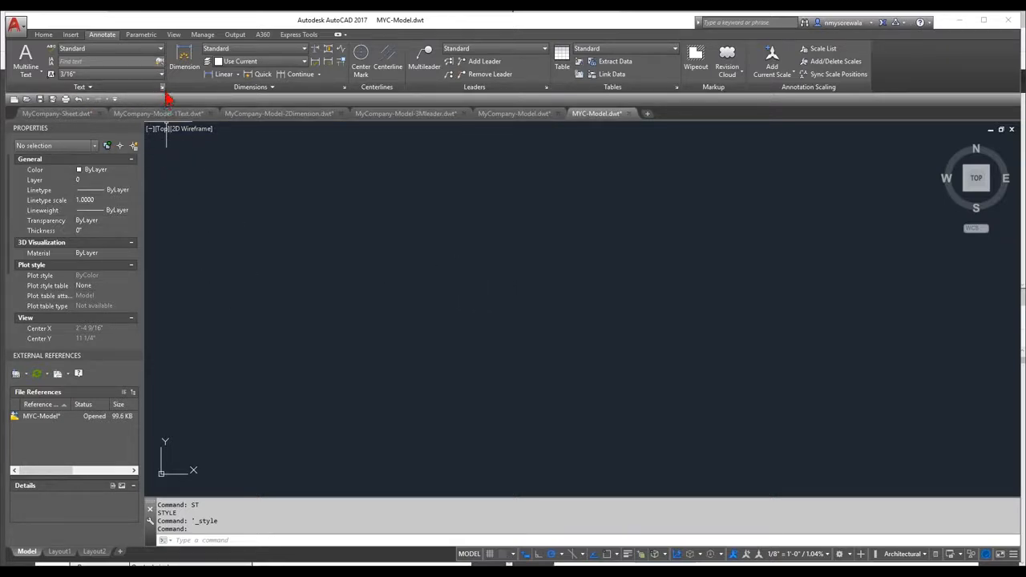
drag(164, 89, 161, 91)
click(163, 91)
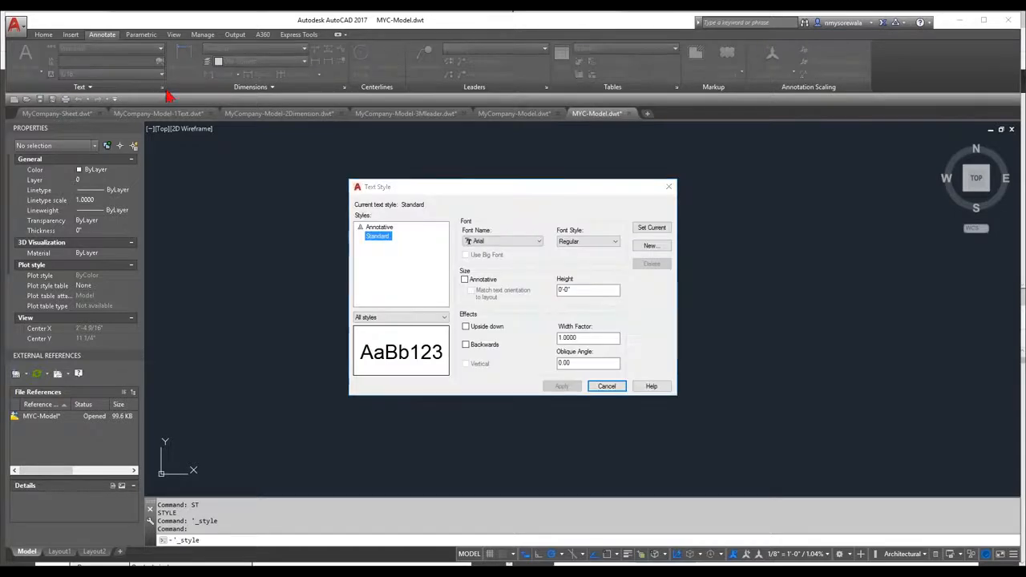
click(651, 247)
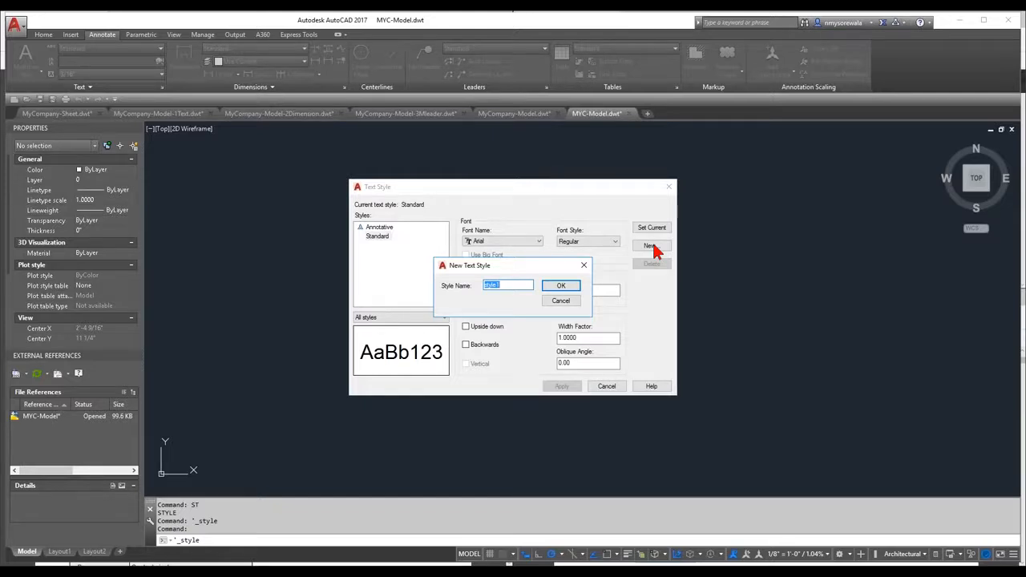
text(MC-Anno)
drag(490, 285, 484, 287)
click(559, 287)
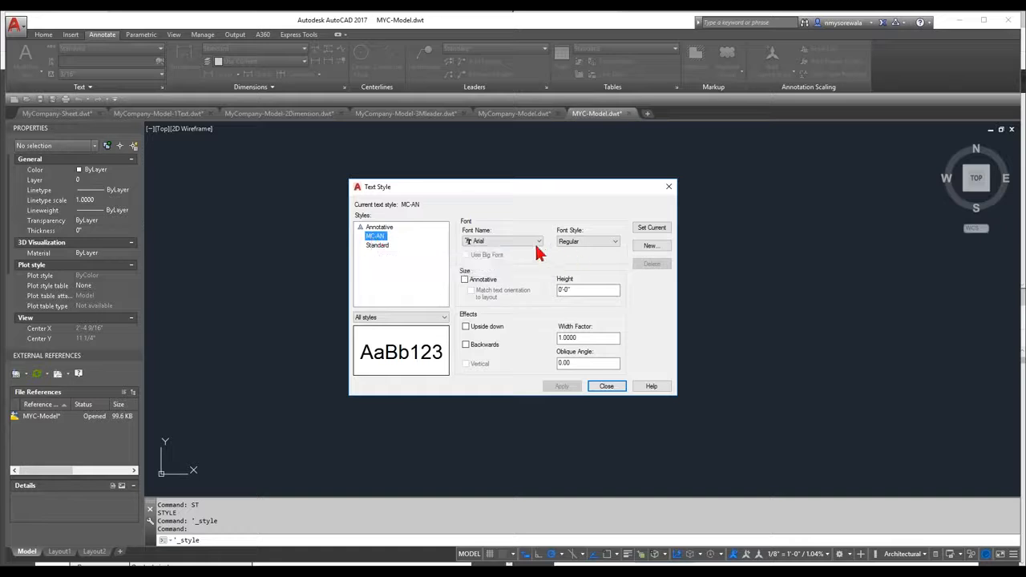
Make the MC-AN text style annotative and set its font to Arial Narrow, keeping the paper text height at 0'-0".
click(465, 280)
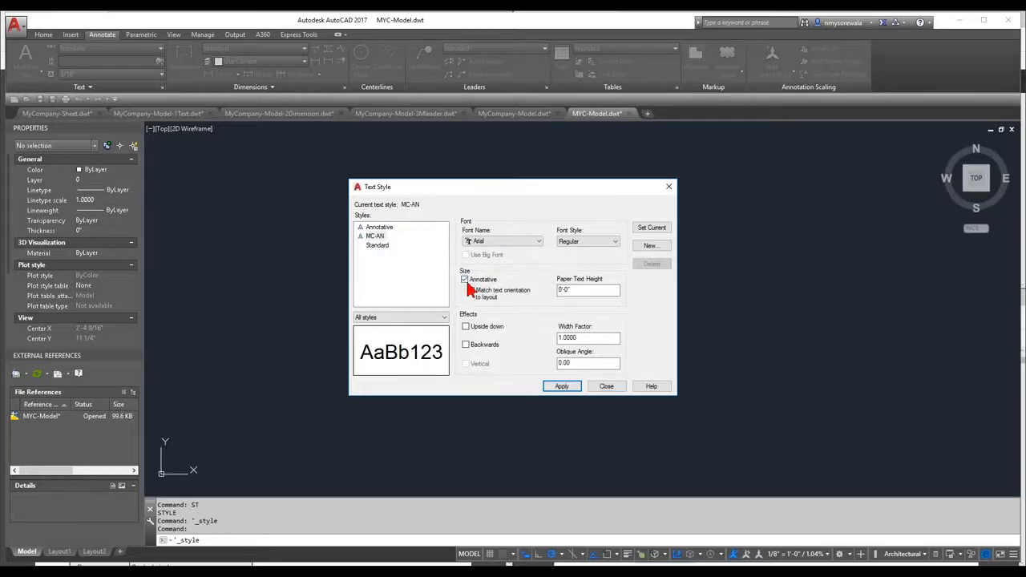
click(376, 238)
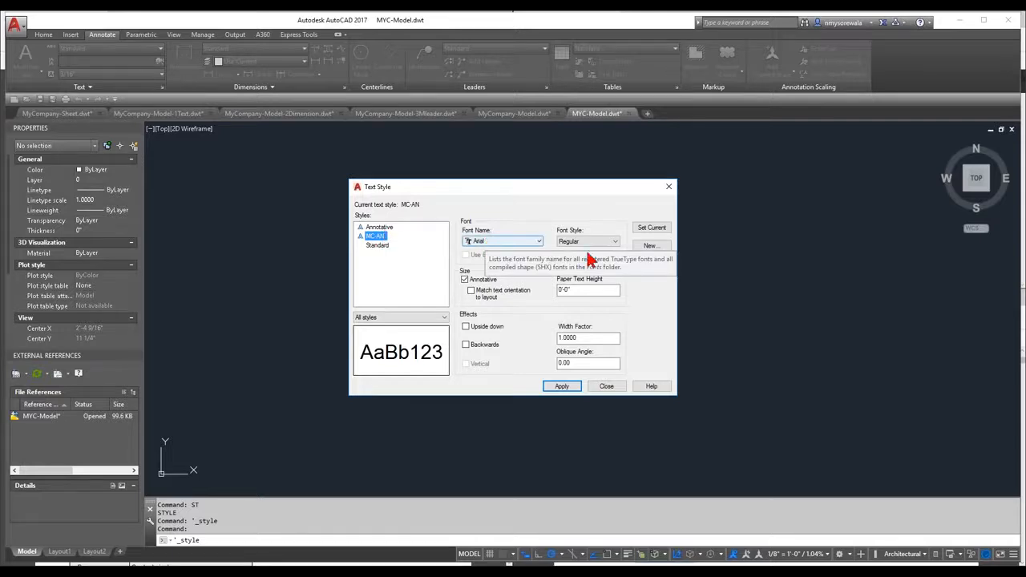
click(542, 241)
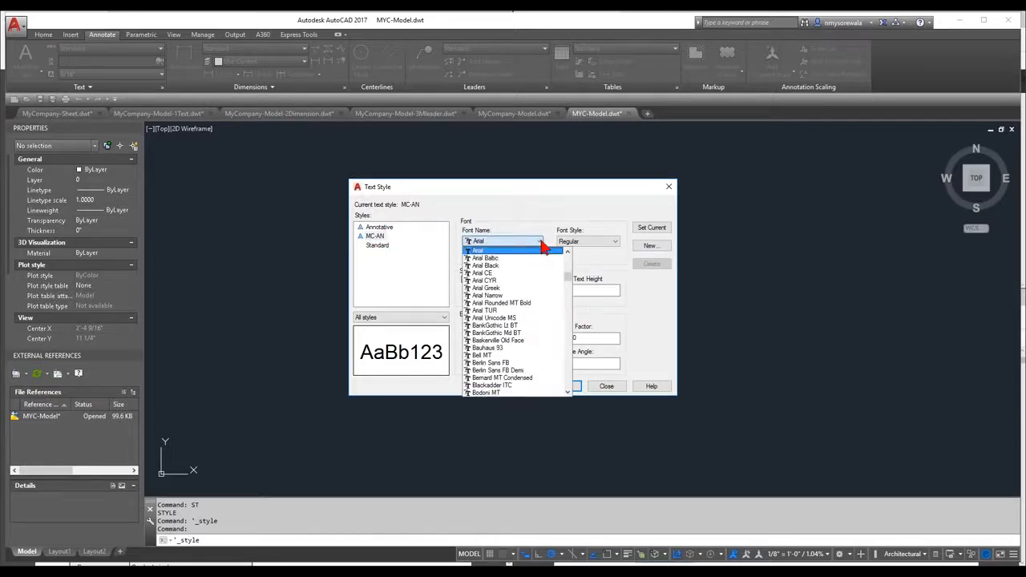
click(527, 297)
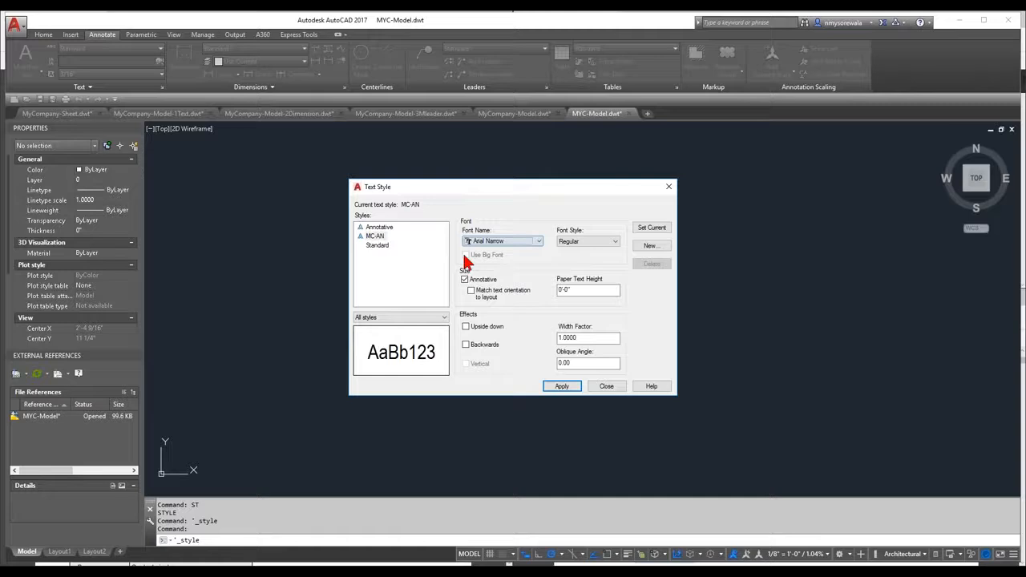
click(375, 237)
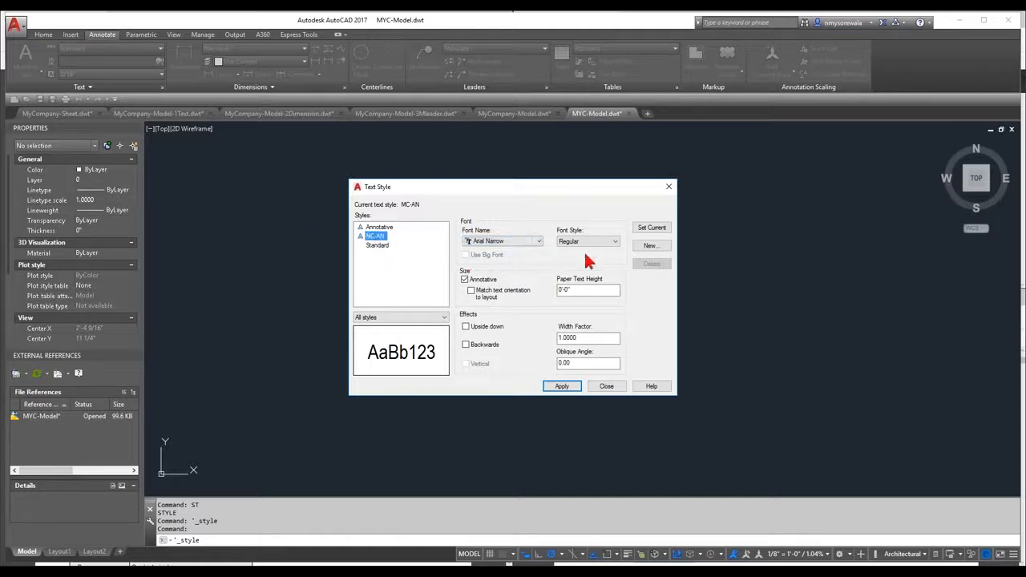
click(579, 291)
double_click(566, 290)
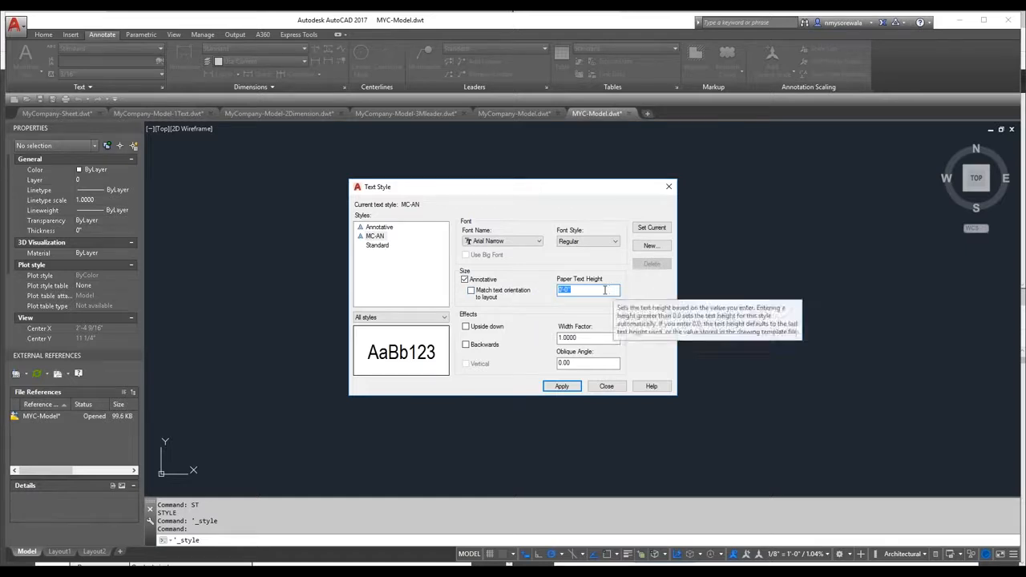
Save the changes to MC-AN and create another text style named MC-DIMN.
click(651, 247)
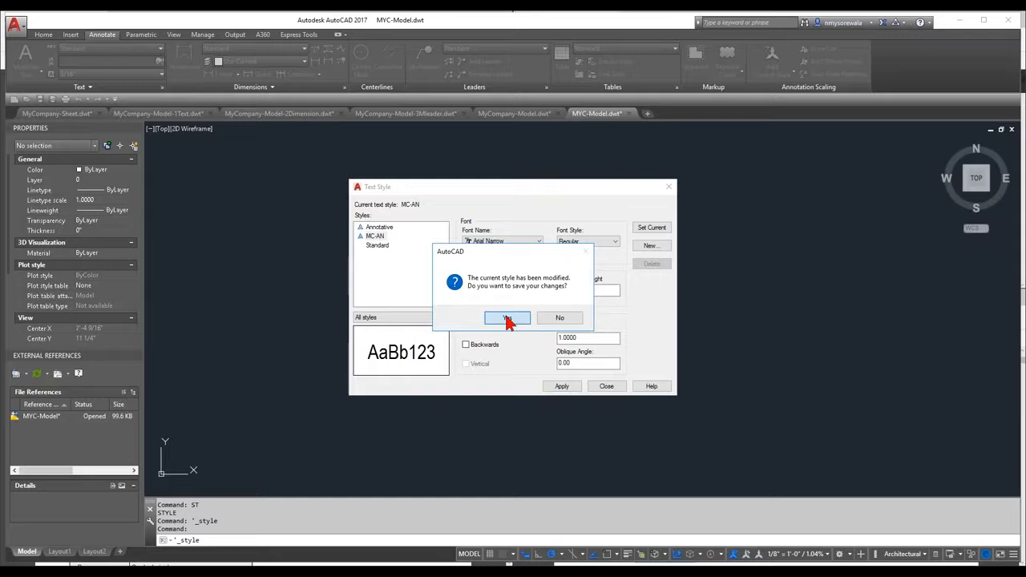
click(508, 319)
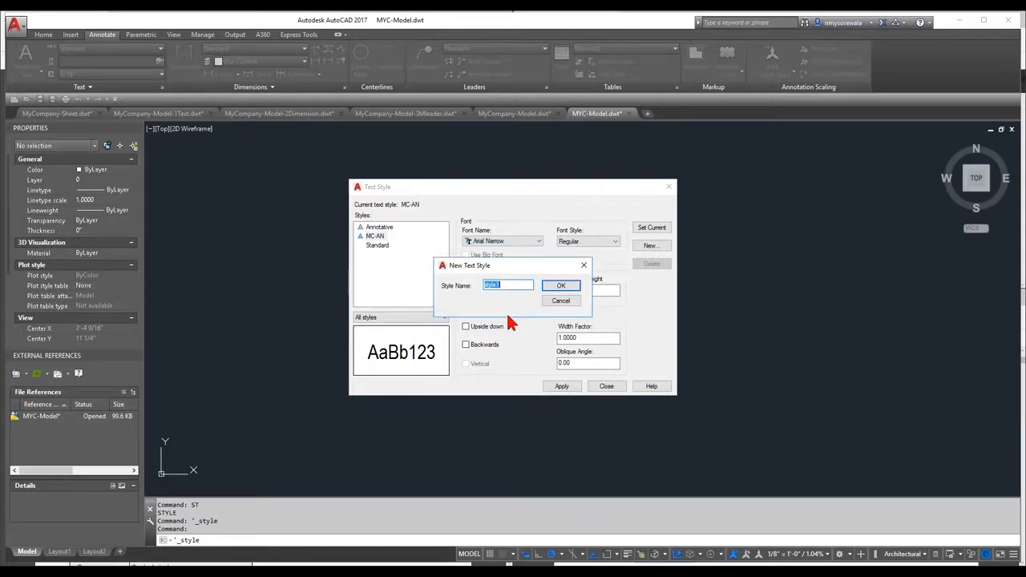
text(MC-DIMN)
click(561, 289)
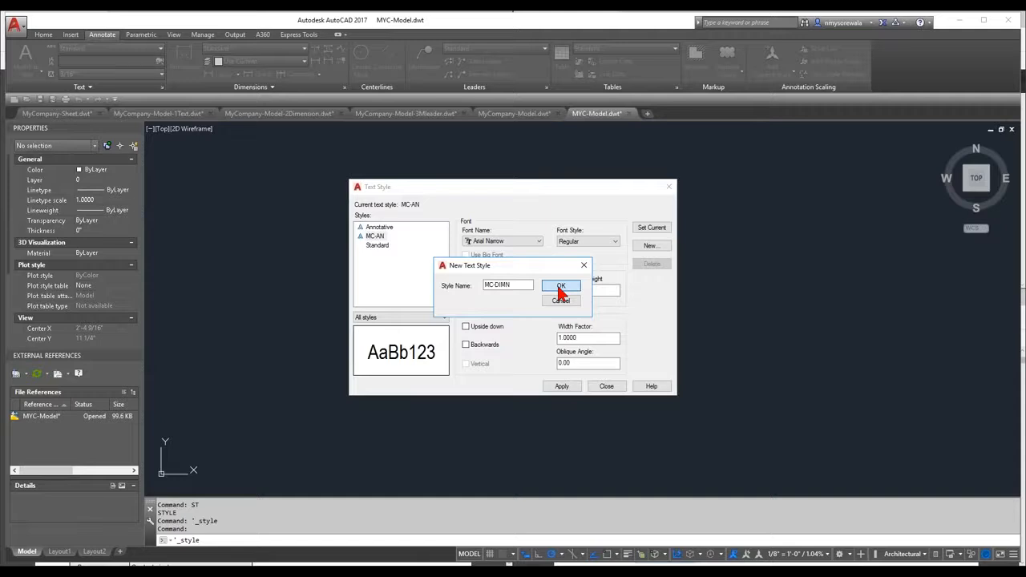
click(387, 248)
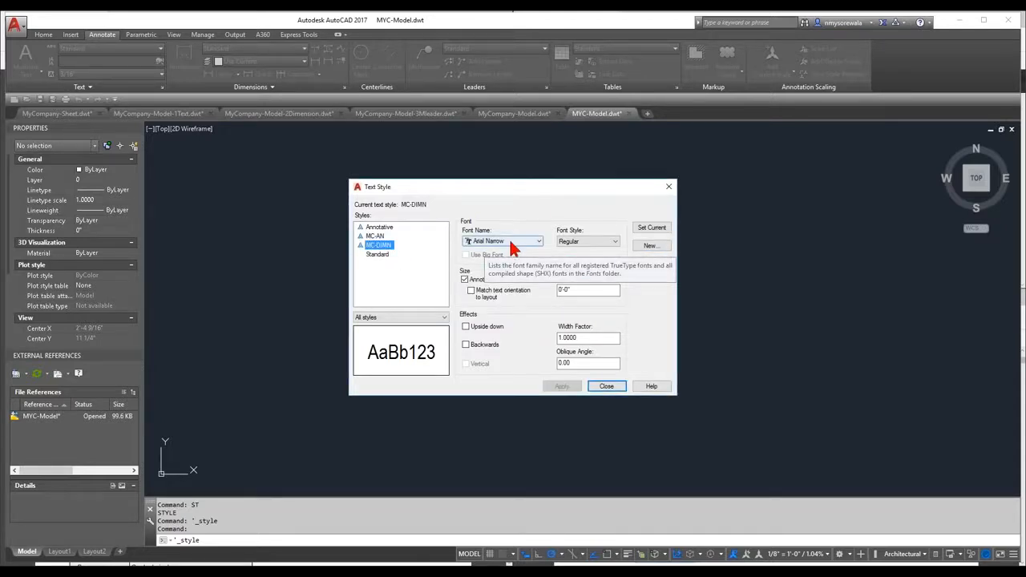
Set the MC-DIMN text style's width factor to 0.9 and save the change.
click(586, 338)
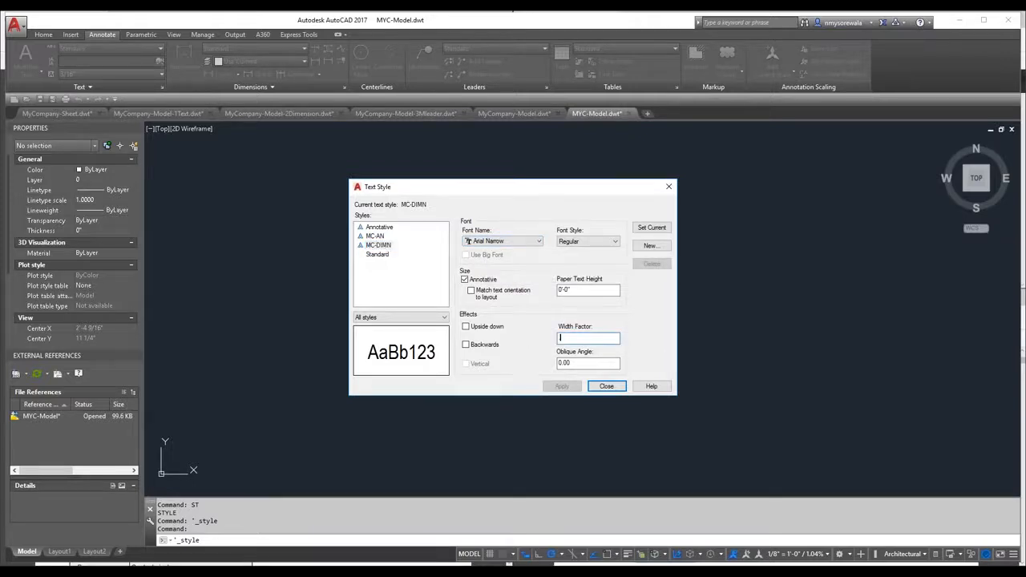
text(.8)
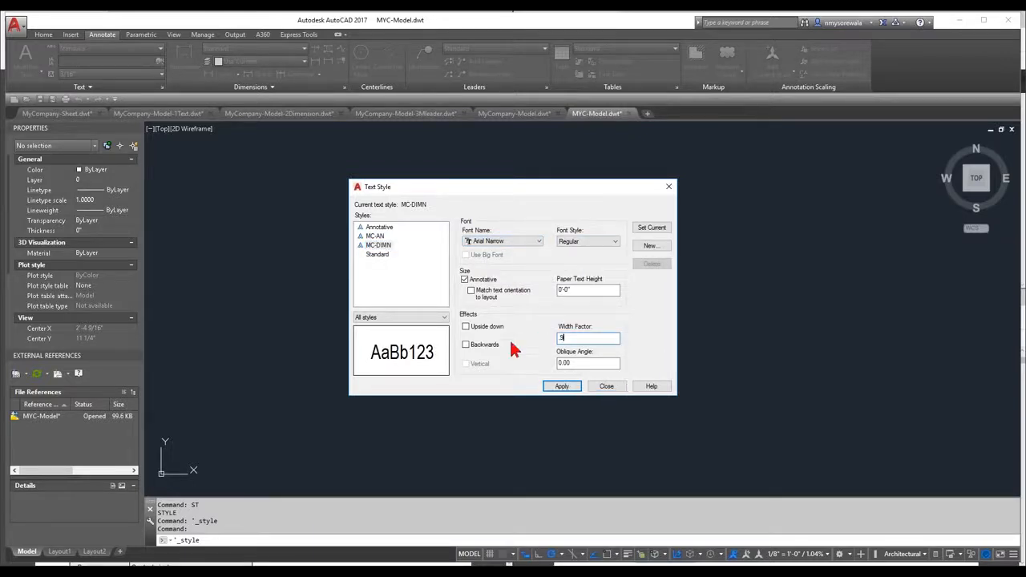
click(380, 244)
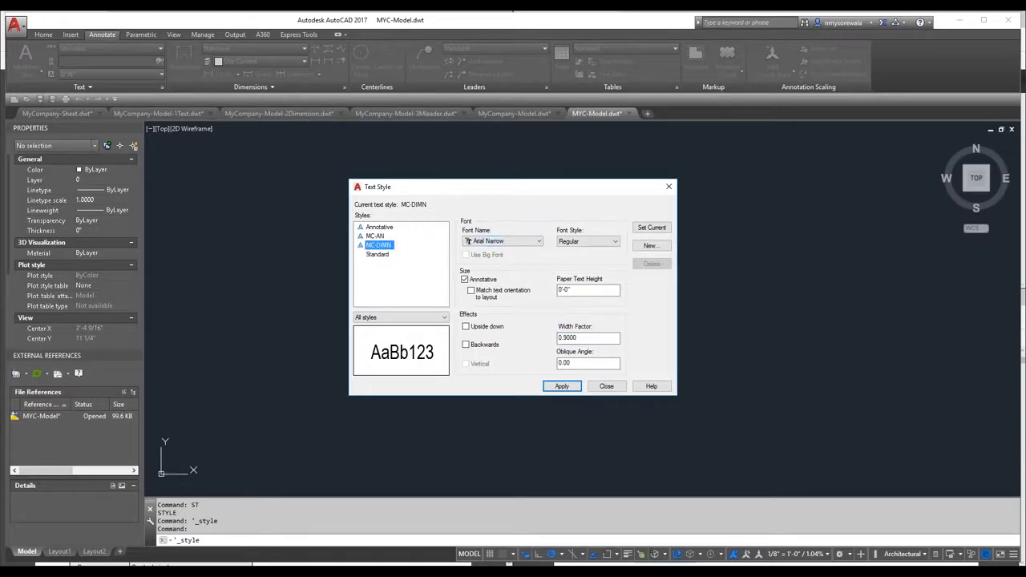
click(586, 289)
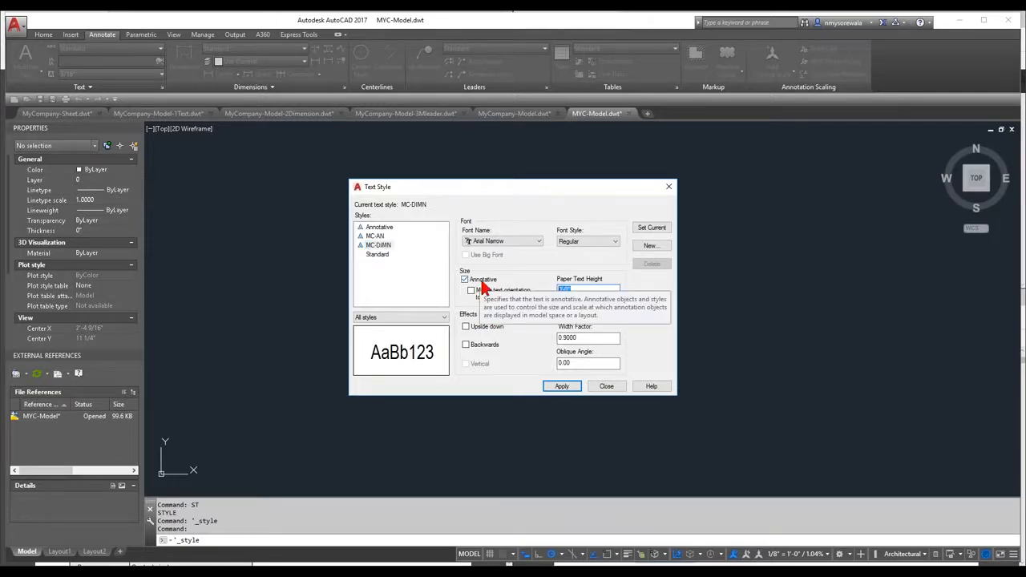
click(381, 239)
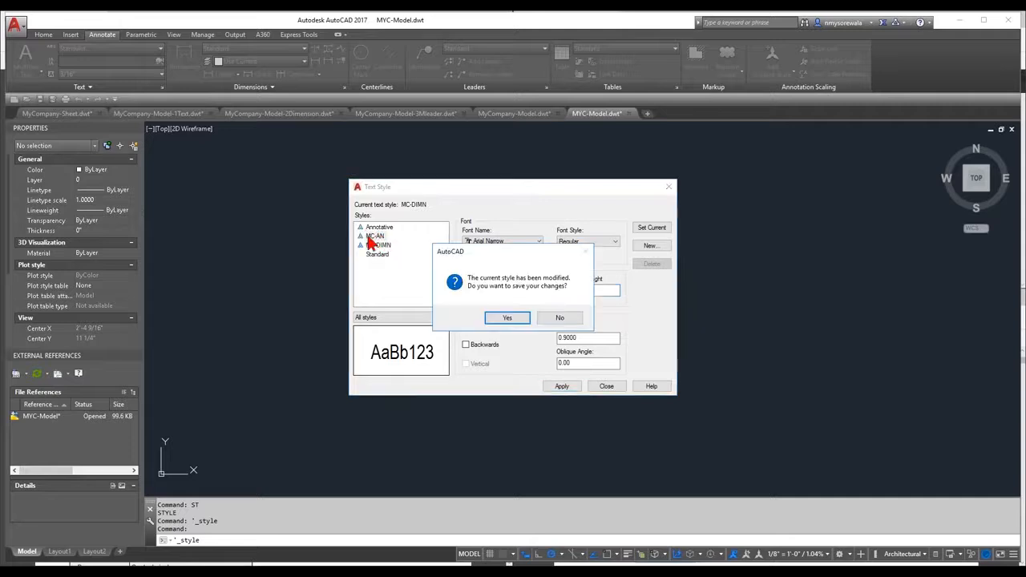
click(506, 319)
Make MC-AN the current text style and finish editing the text styles.
click(376, 238)
click(649, 239)
click(606, 387)
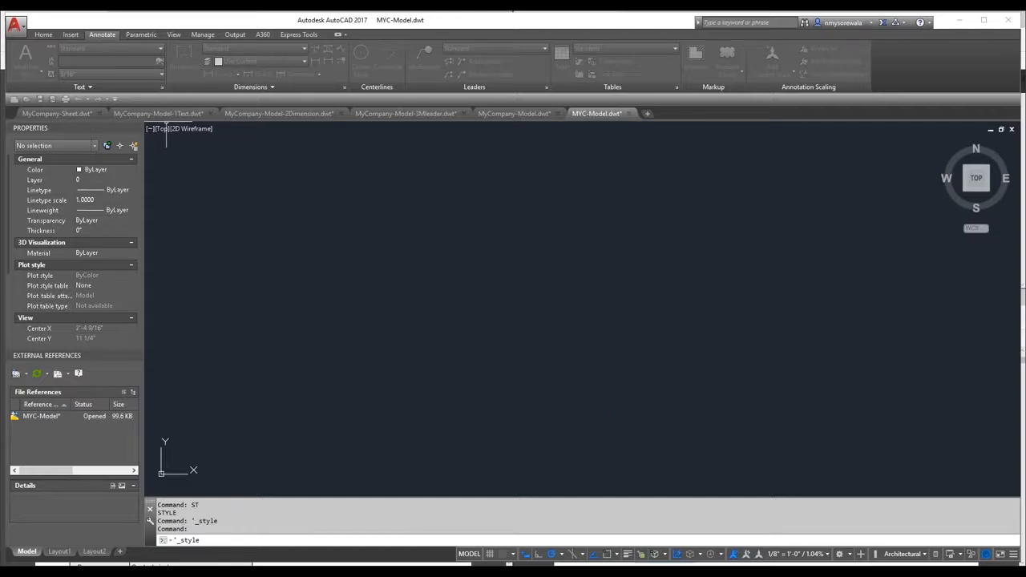
Place multiline text reading "MY Company Test" in model space using the MC-AN style.
text(mt)
key(Return)
click(375, 231)
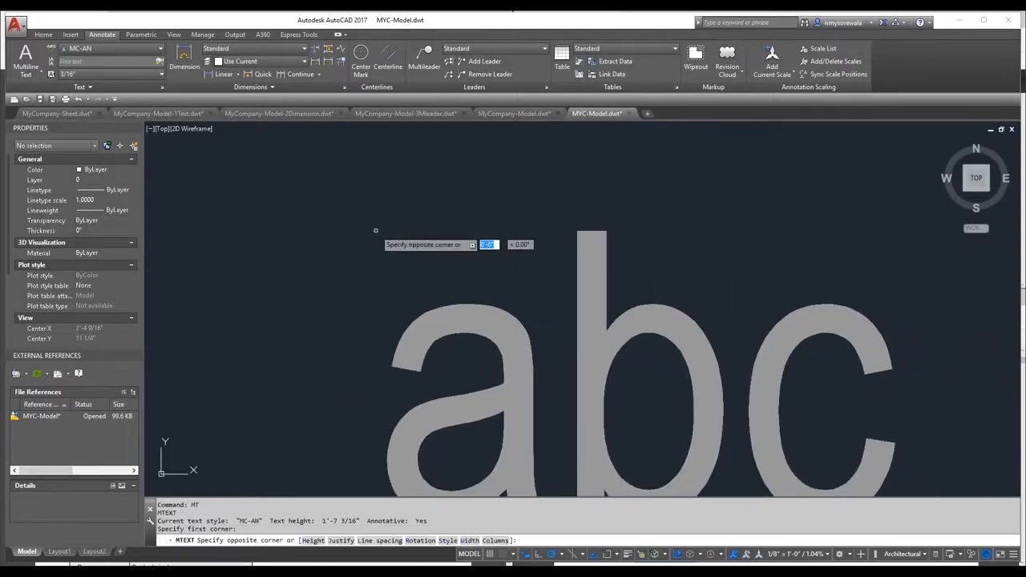
click(741, 430)
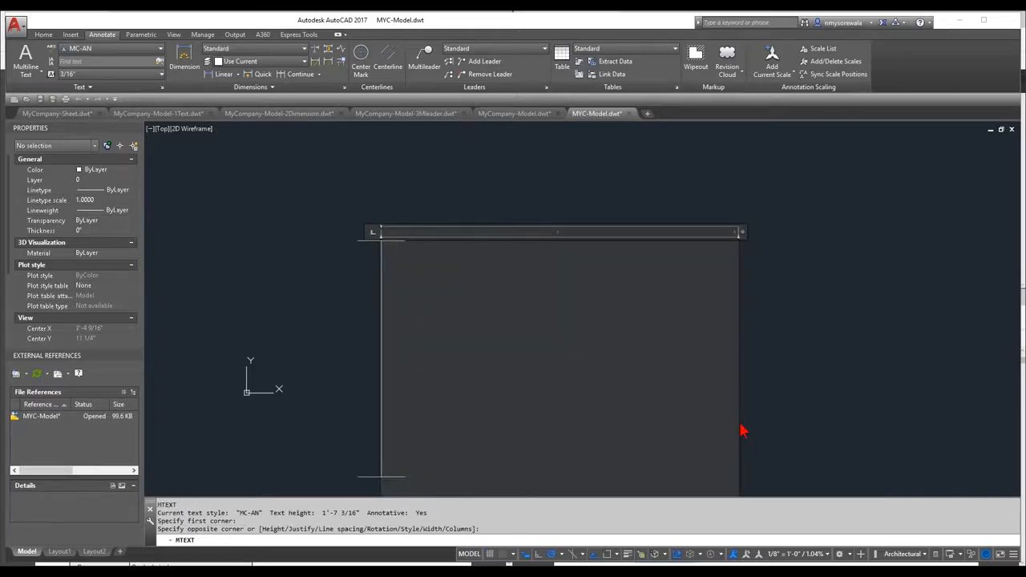
text(MYCompany)
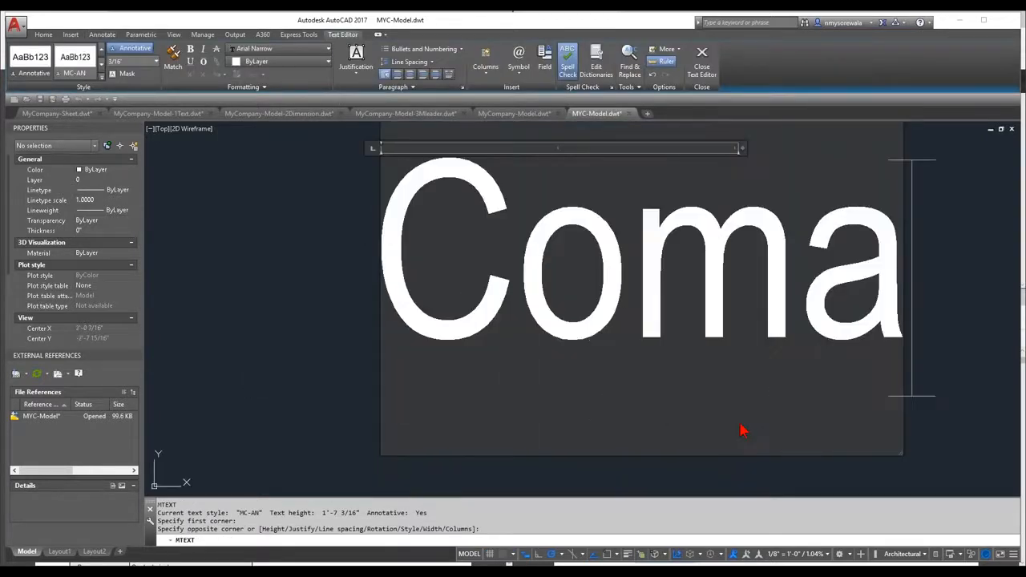
text( Text)
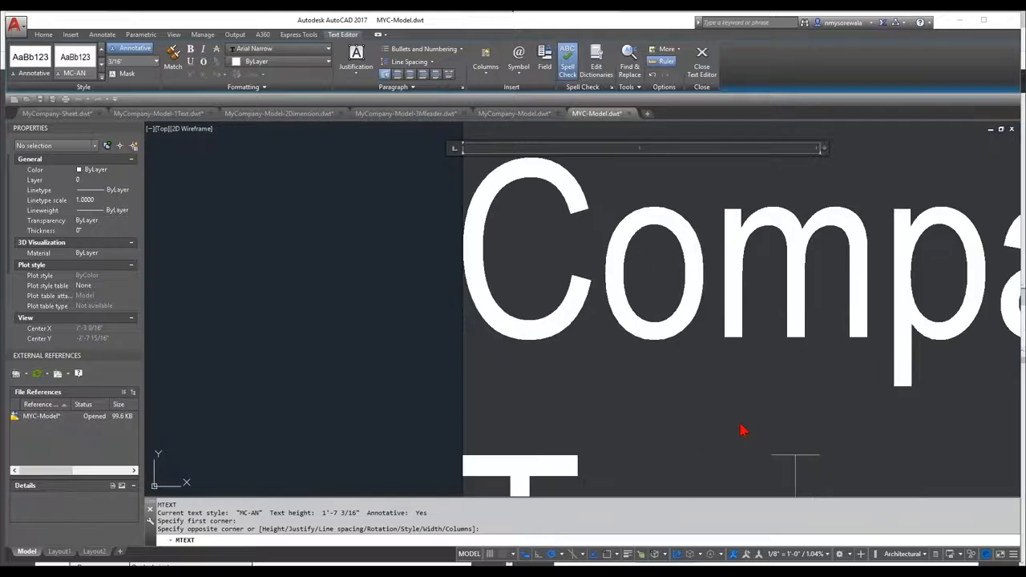
click(390, 344)
scroll(391, 341, down, 5)
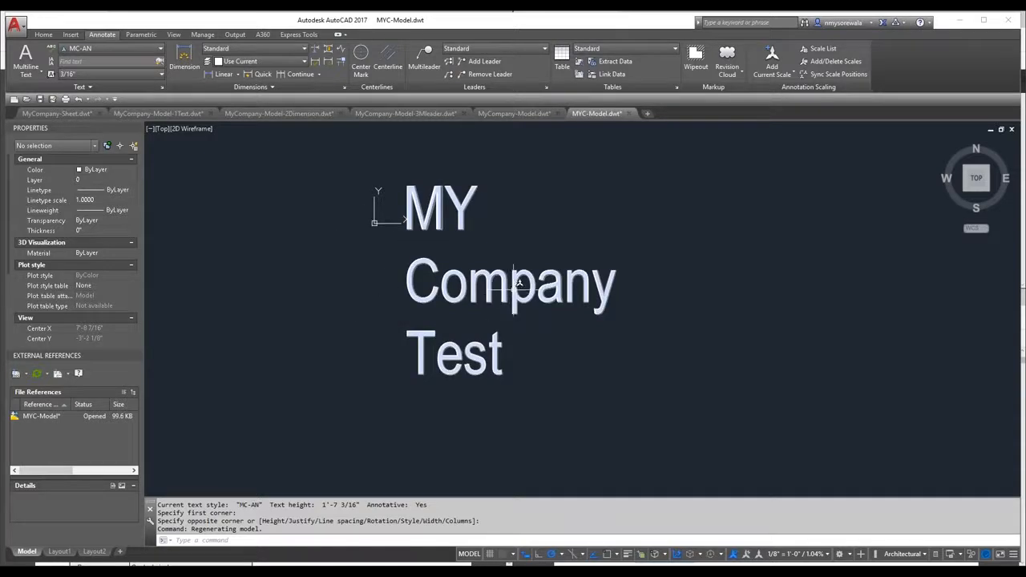
mouse_move(517, 282)
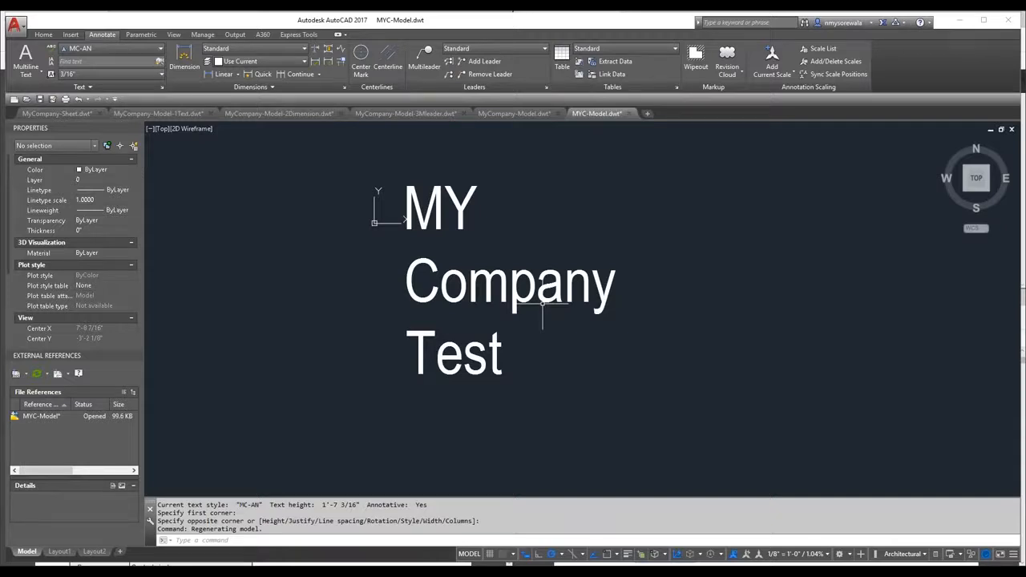
click(654, 426)
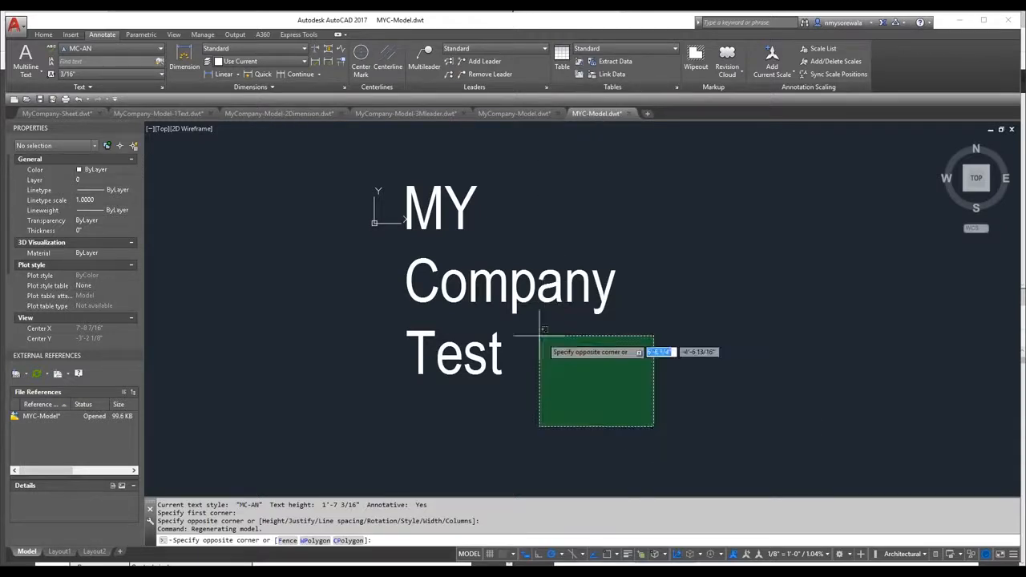
click(364, 185)
key(Escape)
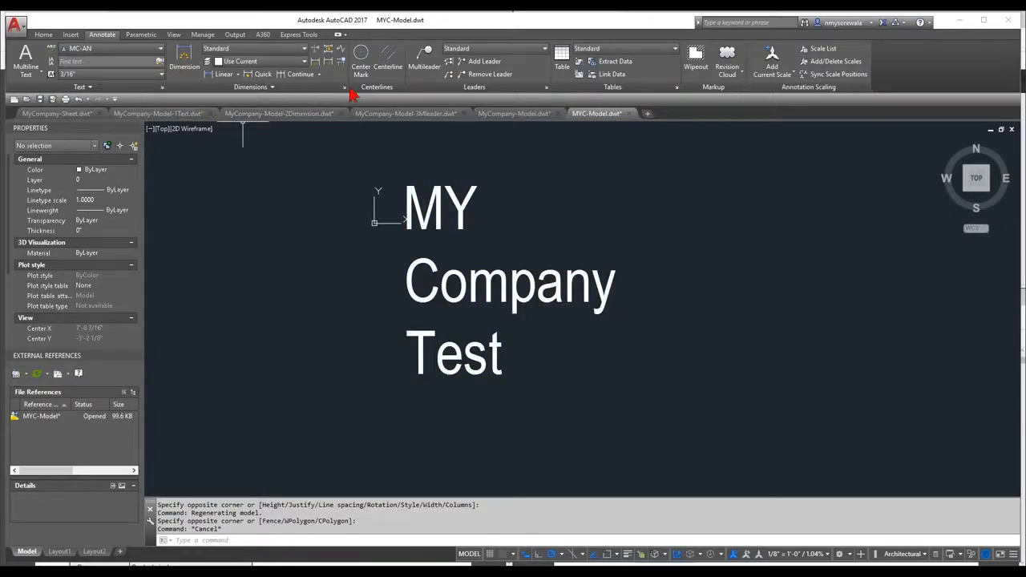
Switch to the model space of MyCompany-Model-1Text.dwt and check its list of text styles.
click(177, 117)
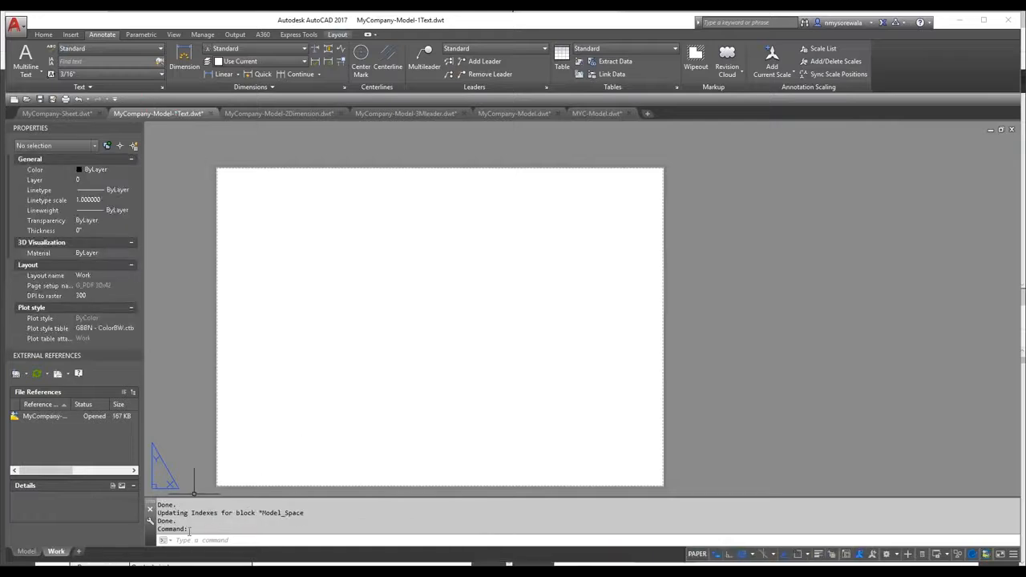
click(32, 552)
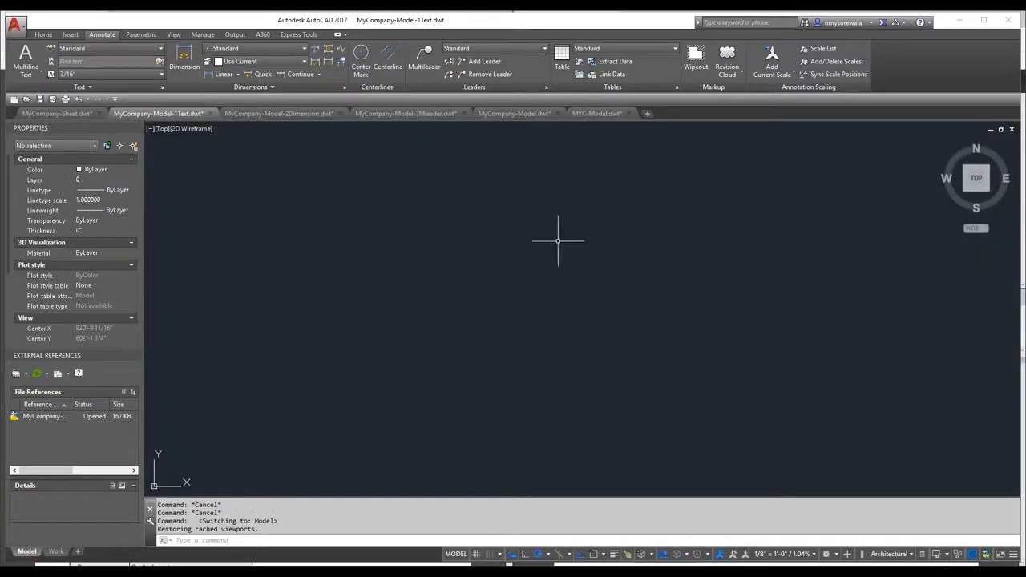
text(st)
key(Return)
click(607, 386)
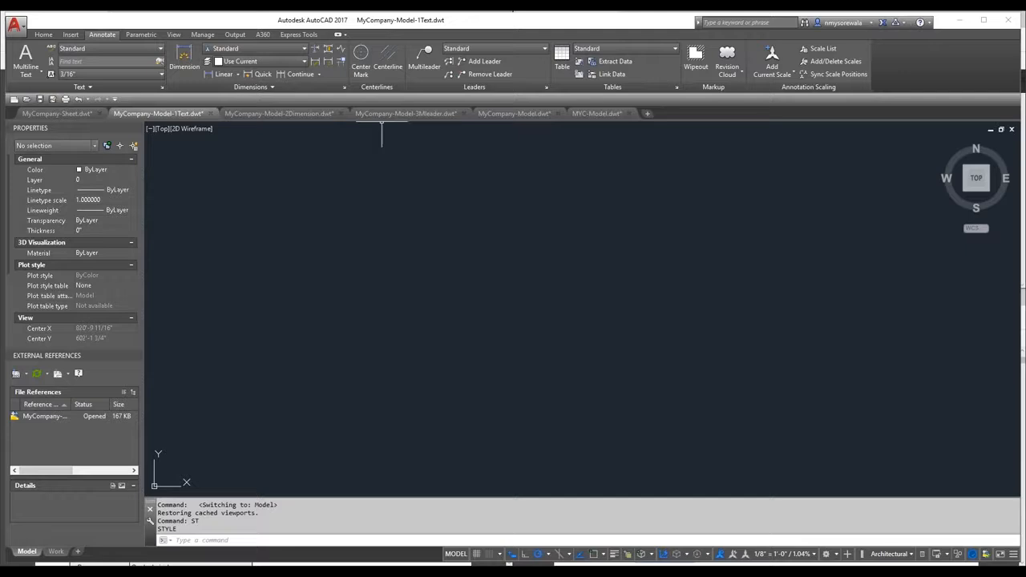
Switch to MyCompany-Model-2Dimension.dwt and review the settings of its company text styles, including MC-AN, MC-DIMN_AN and MC-TitleSub_AN.
click(288, 116)
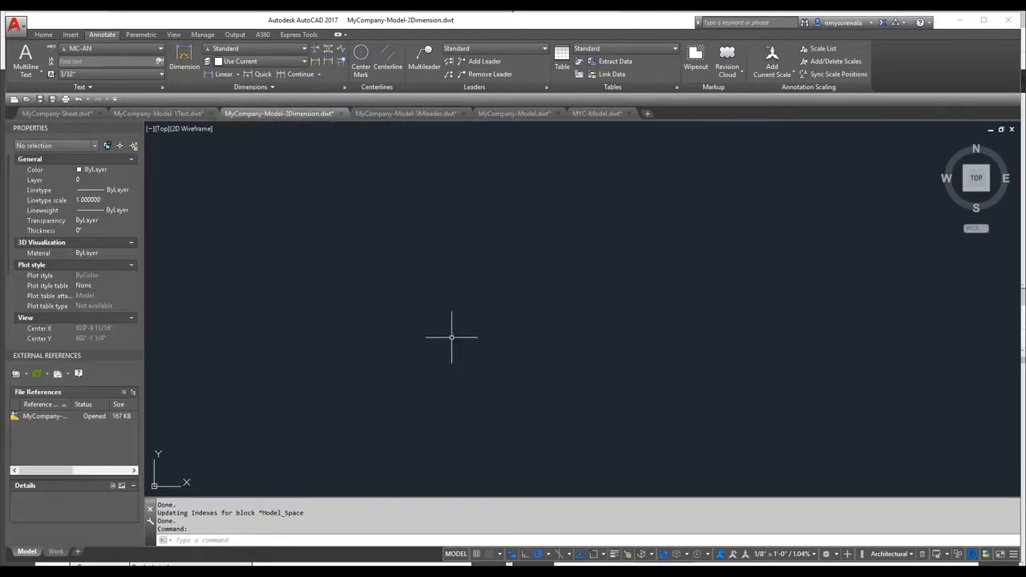
text(ST)
key(Return)
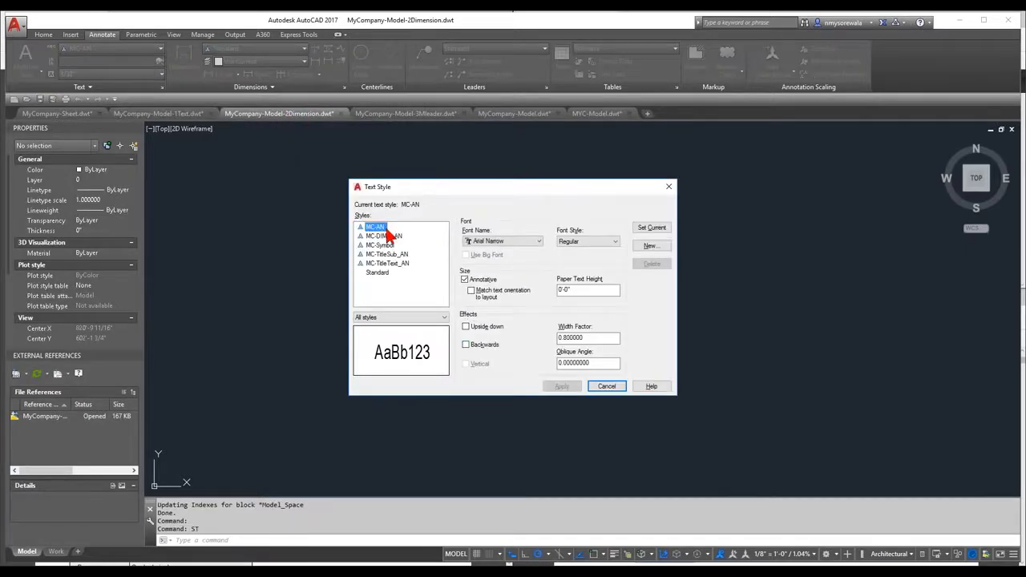
click(382, 236)
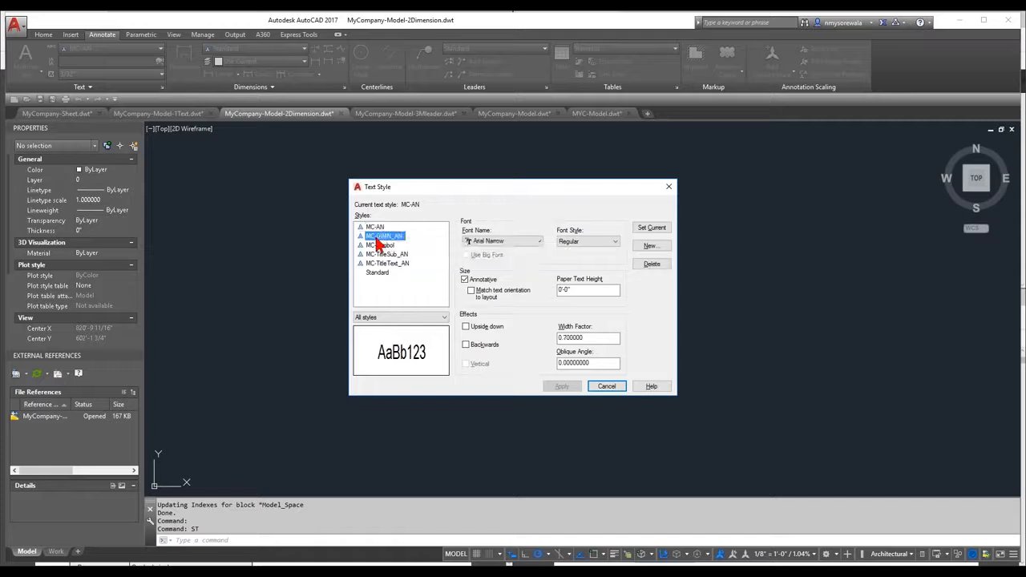
click(381, 246)
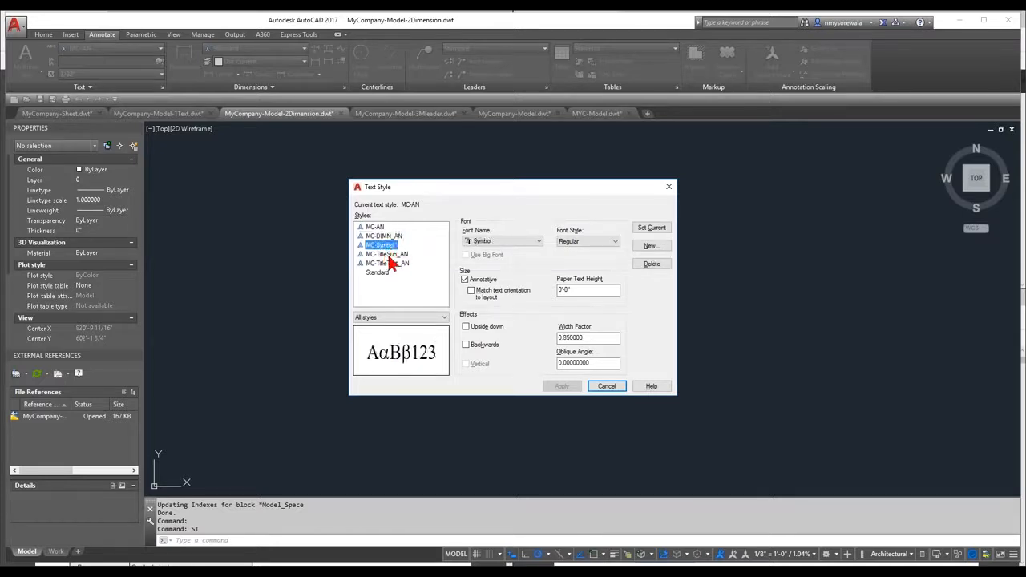
click(388, 254)
click(396, 263)
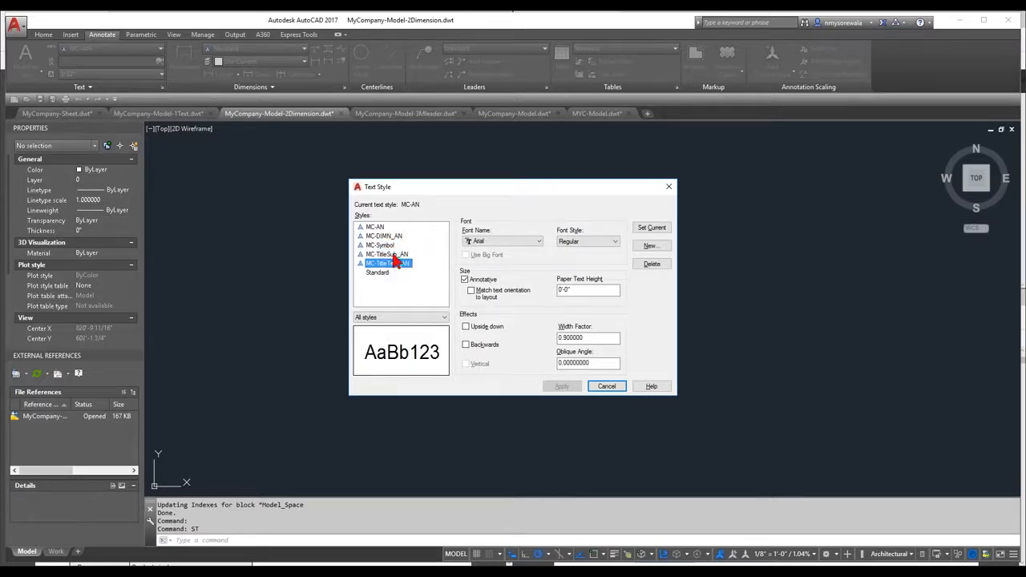
click(392, 255)
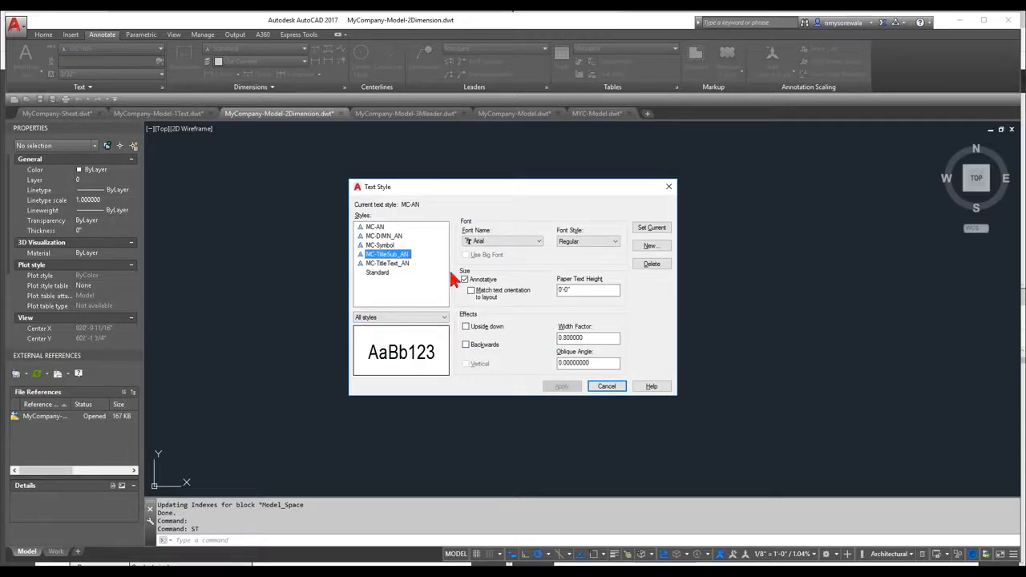
click(375, 227)
click(382, 236)
click(381, 255)
click(606, 387)
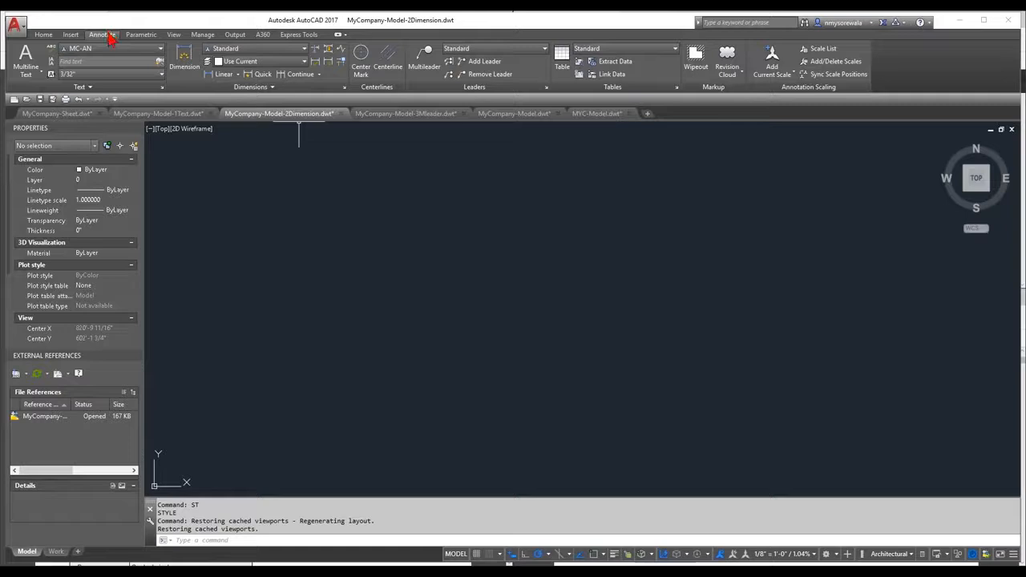
Create a new annotative dimension style named MC-DIMN, based on Standard and used for all dimensions.
click(345, 88)
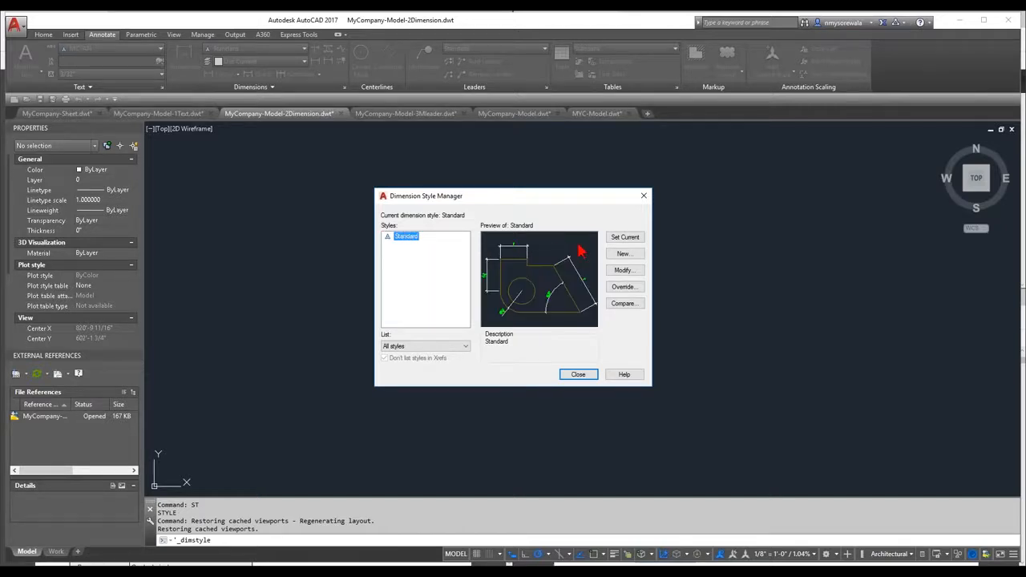
click(622, 257)
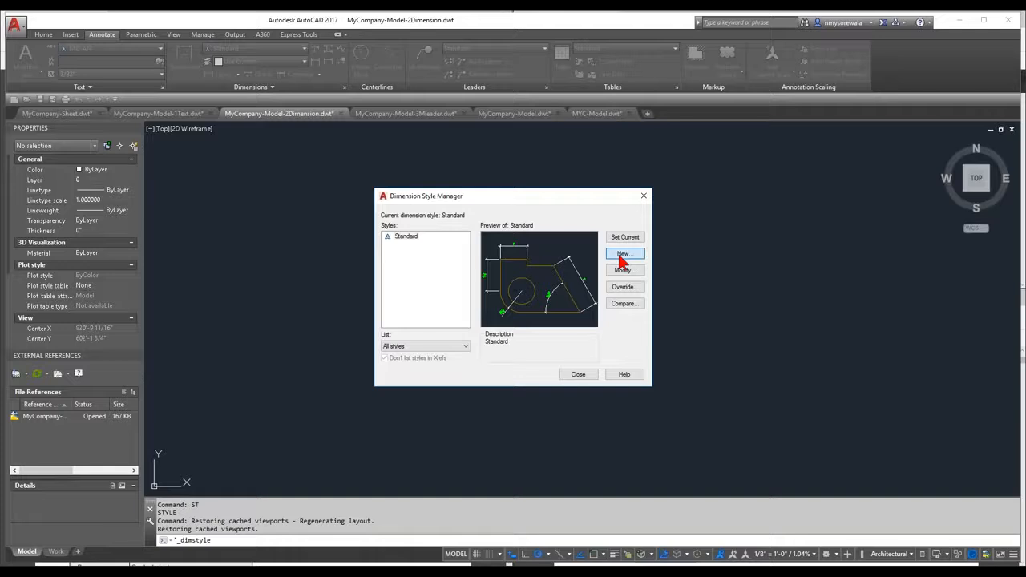
click(622, 261)
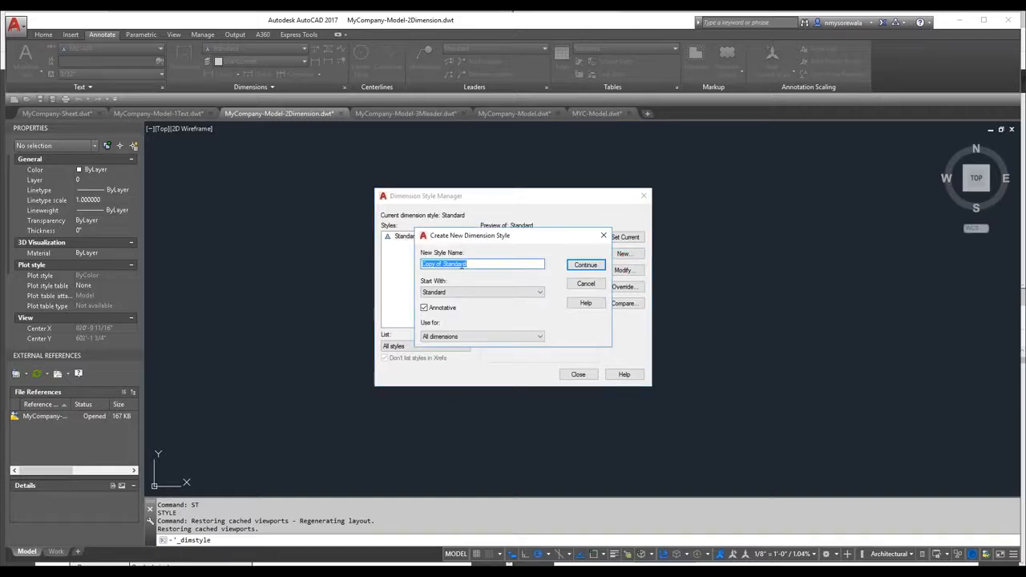
text(MC-DIMN)
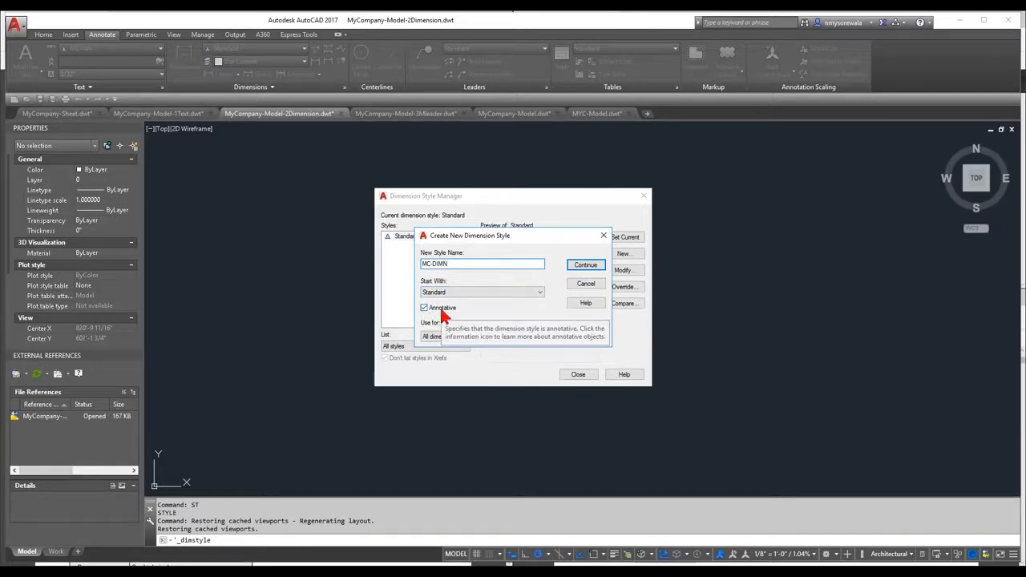
click(598, 267)
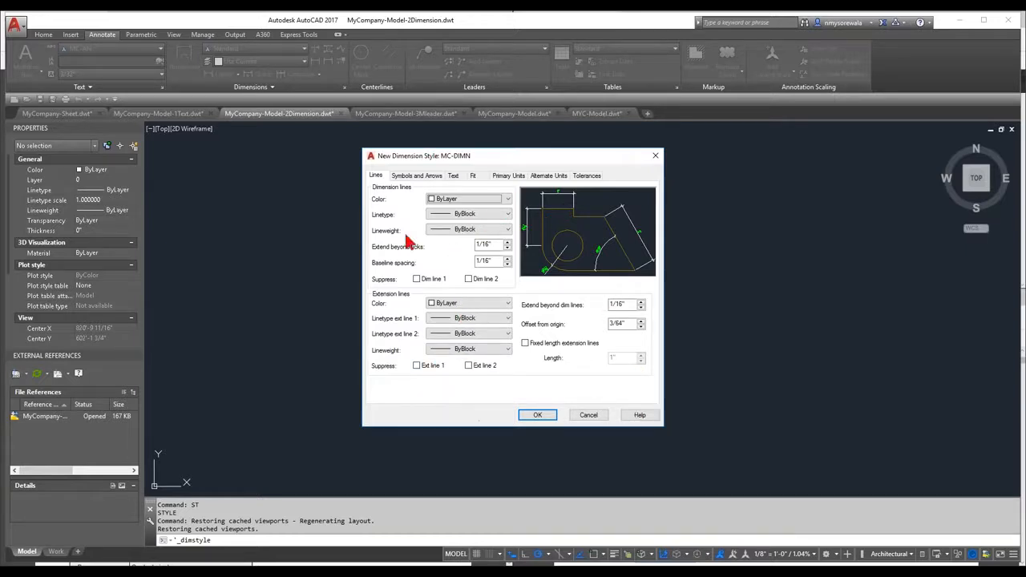
Choose Closed filled as the MC-DIMN style's leader arrowhead and check the dimension break size.
click(416, 178)
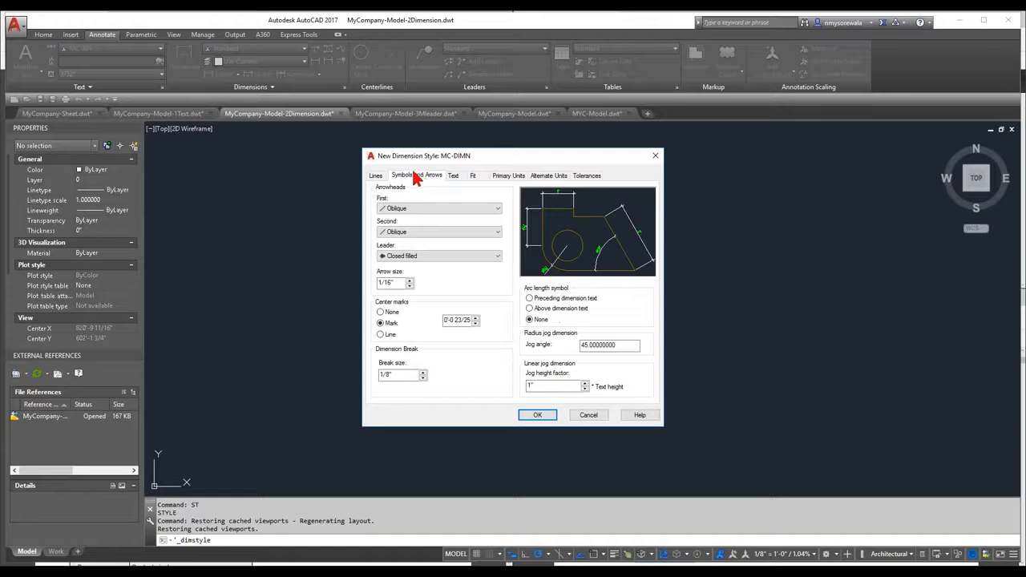
click(422, 258)
click(406, 265)
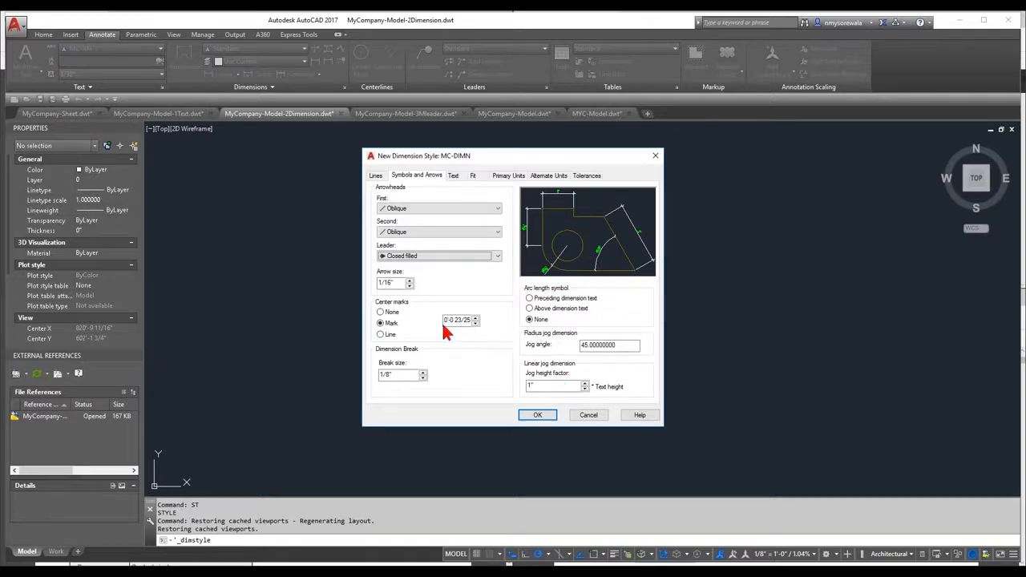
click(409, 375)
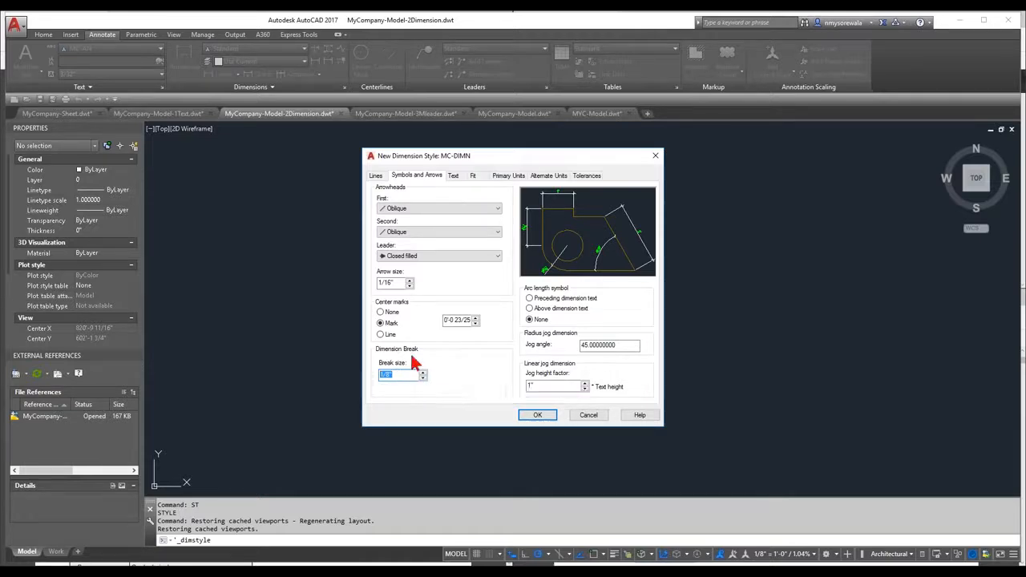
Assign the MC-DIMN_AN text style to the dimension text of the MC-DIMN style.
click(455, 176)
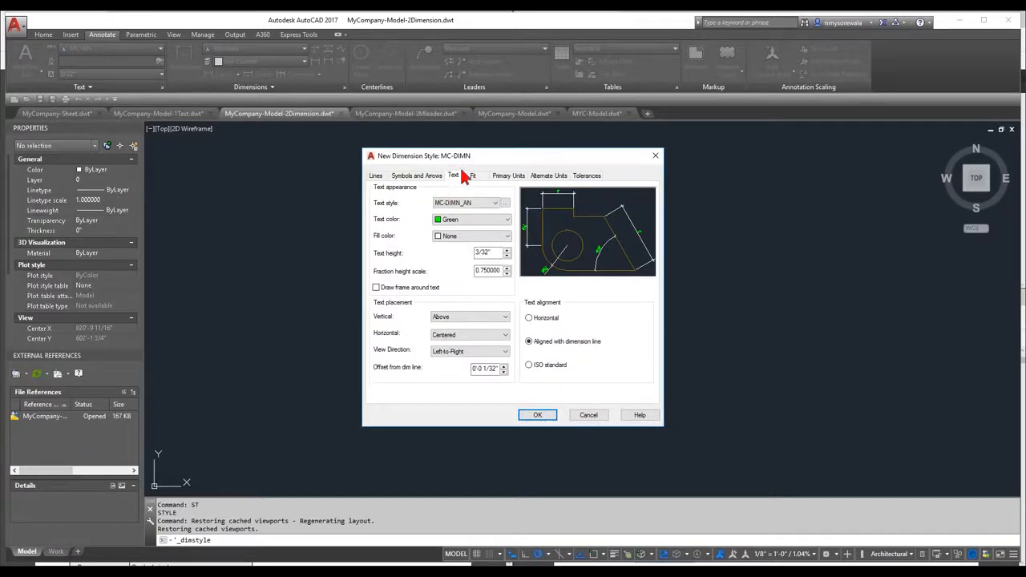
click(471, 204)
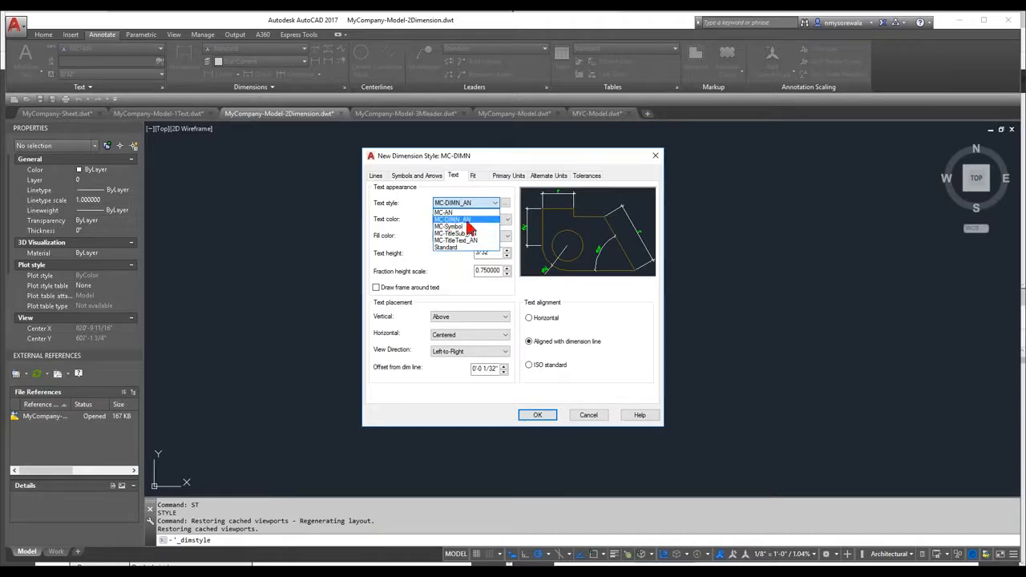
click(467, 219)
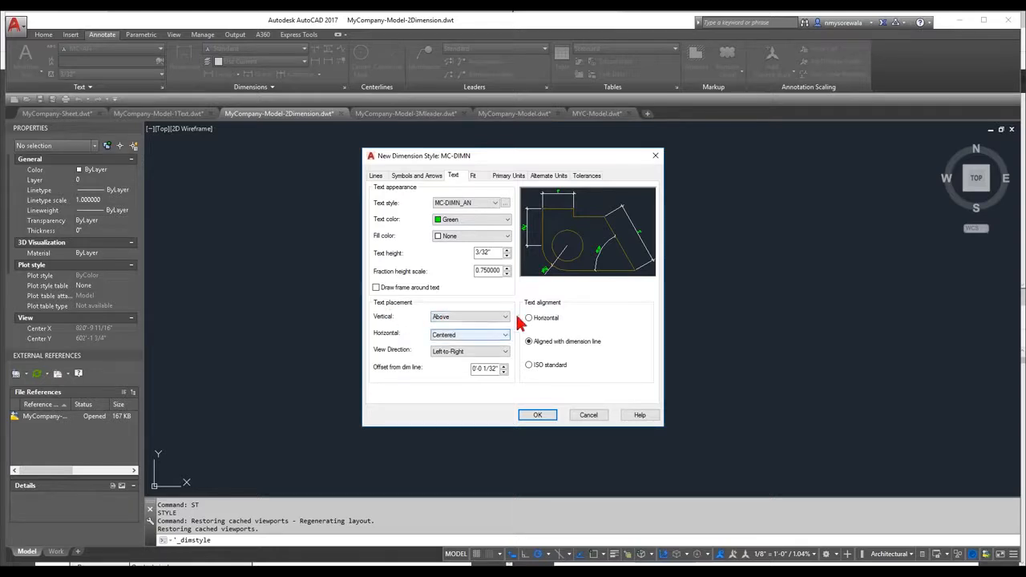
Try Centered as the dimension text's vertical placement, and return it to Above.
click(473, 318)
click(463, 327)
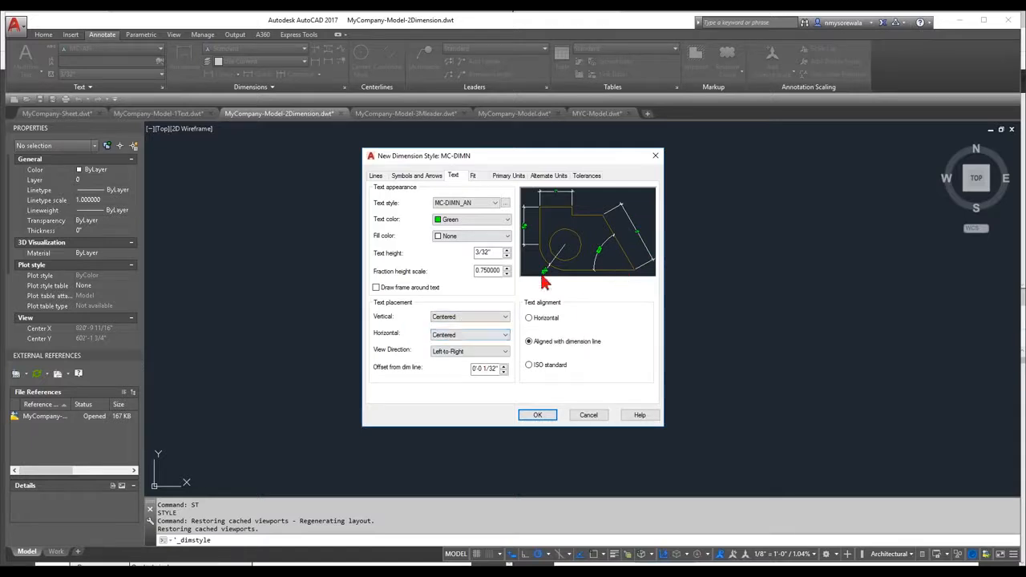
click(474, 318)
click(474, 321)
click(465, 319)
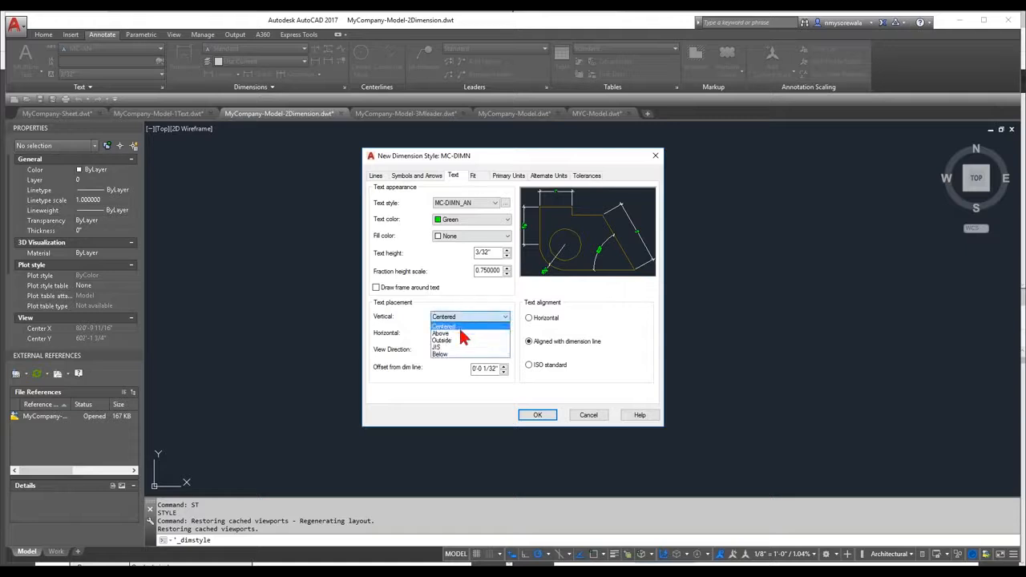
click(464, 333)
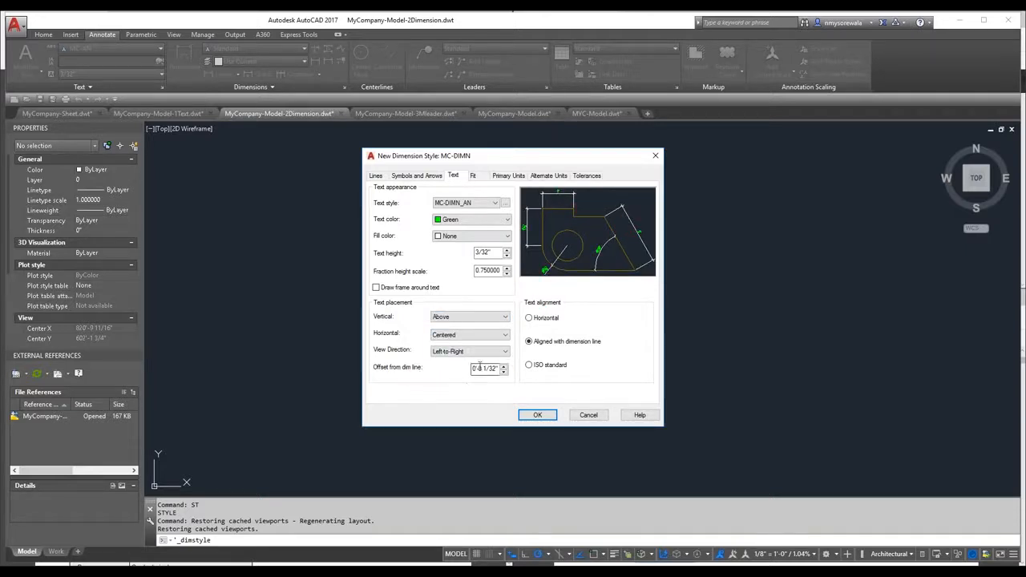
Try Horizontal text alignment, return it to Aligned with dimension line, and check the text offset and height.
drag(481, 368, 498, 368)
click(571, 344)
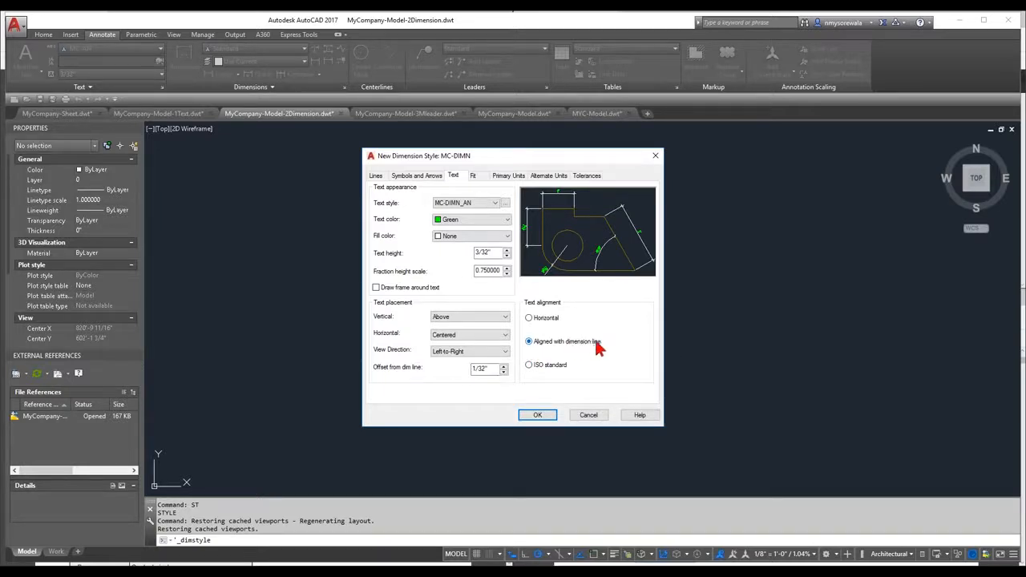
click(549, 320)
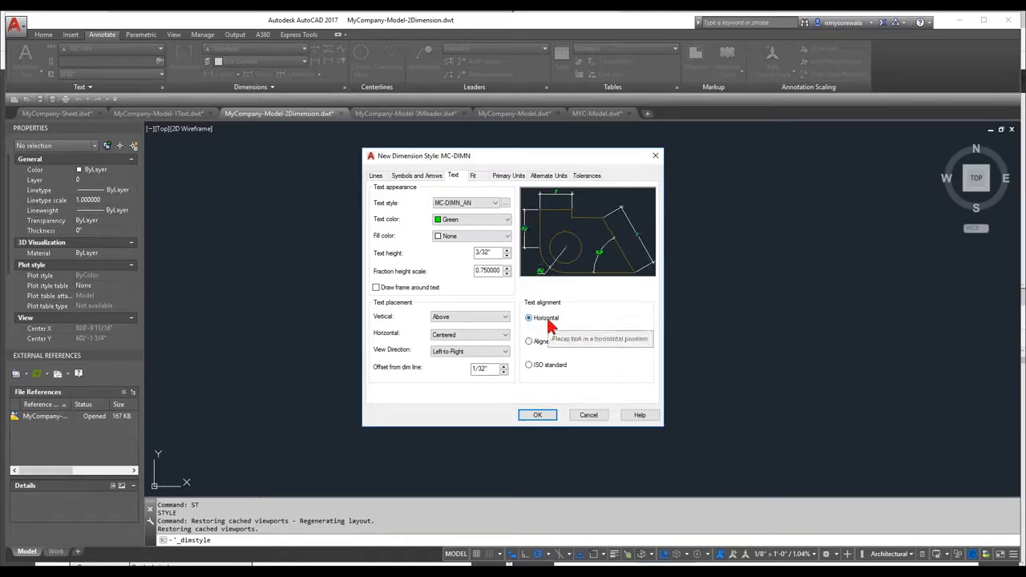
click(548, 343)
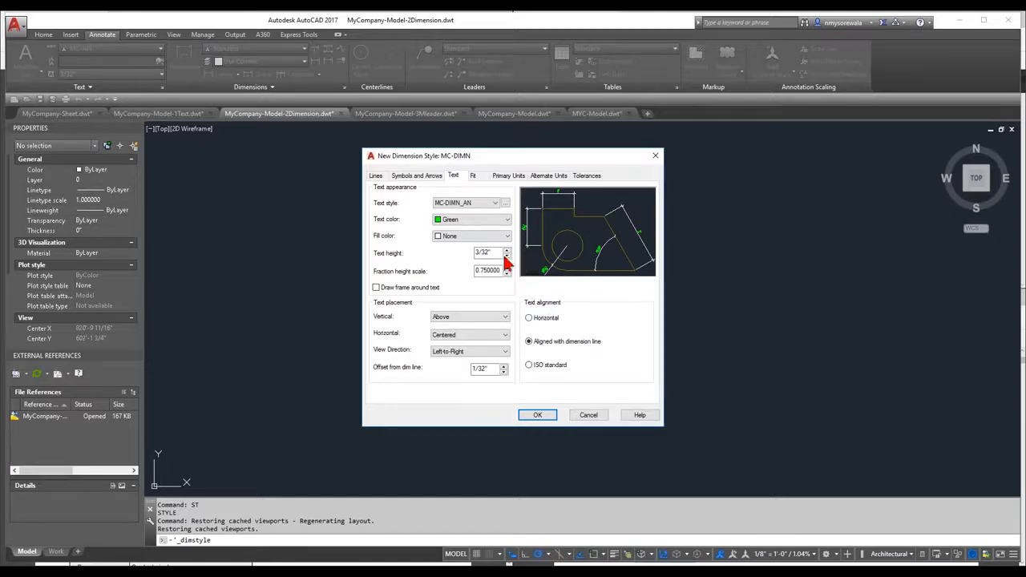
drag(491, 252, 473, 252)
drag(497, 252, 453, 253)
Turn off annotative scaling for MC-DIMN to inspect the overall scale option, and turn annotative scaling back on.
click(475, 177)
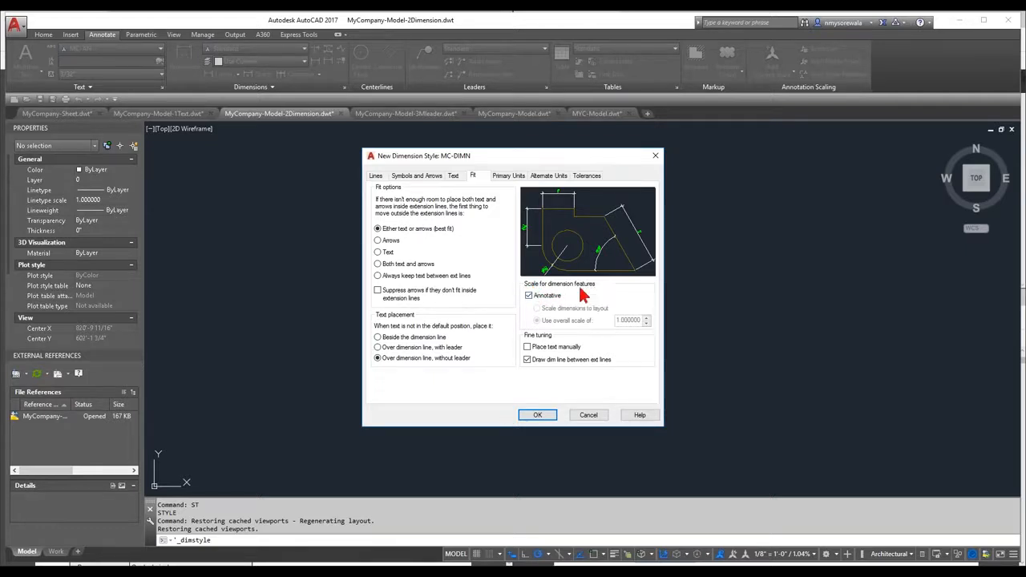
click(530, 295)
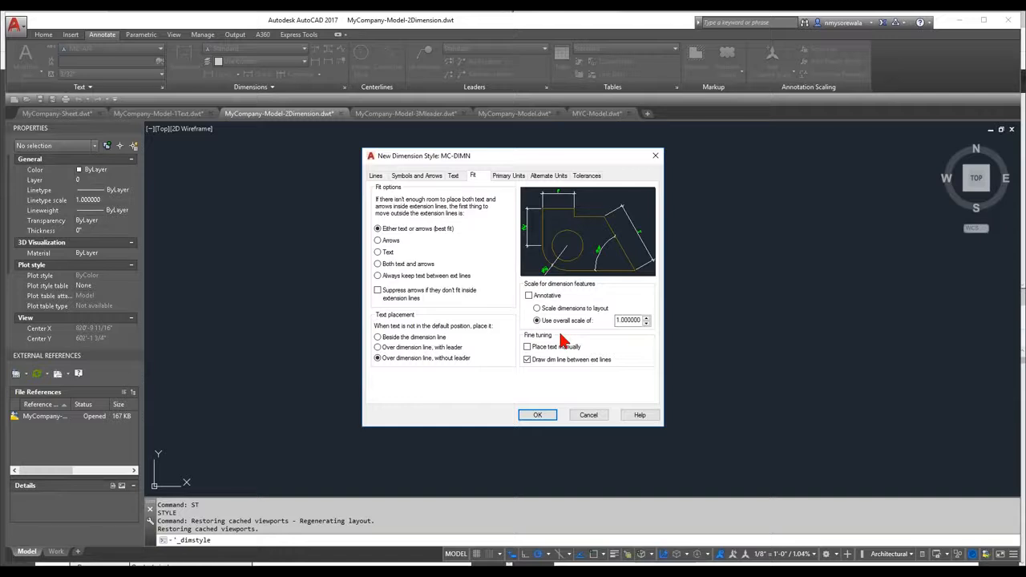
double_click(619, 320)
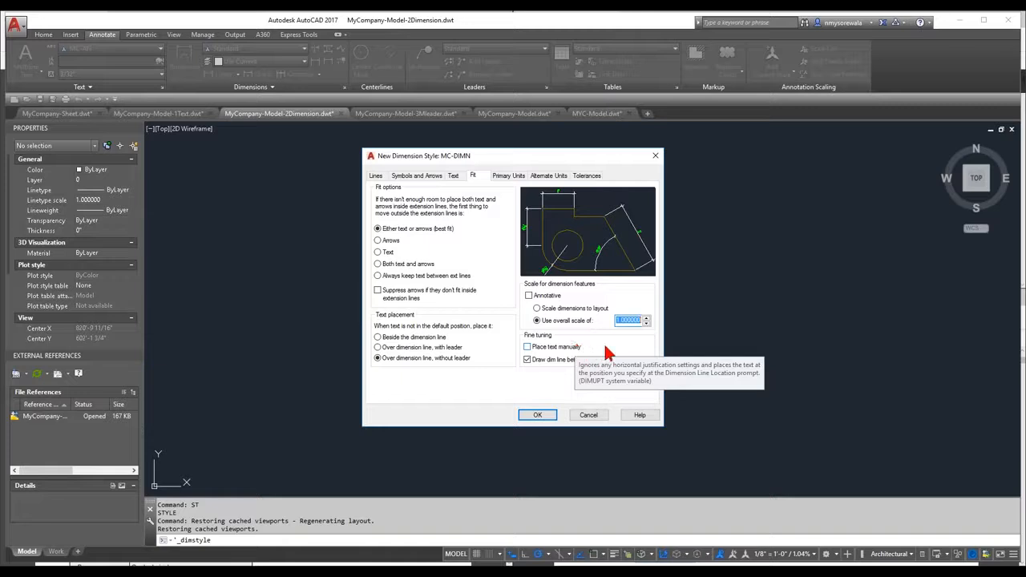
click(534, 297)
click(530, 296)
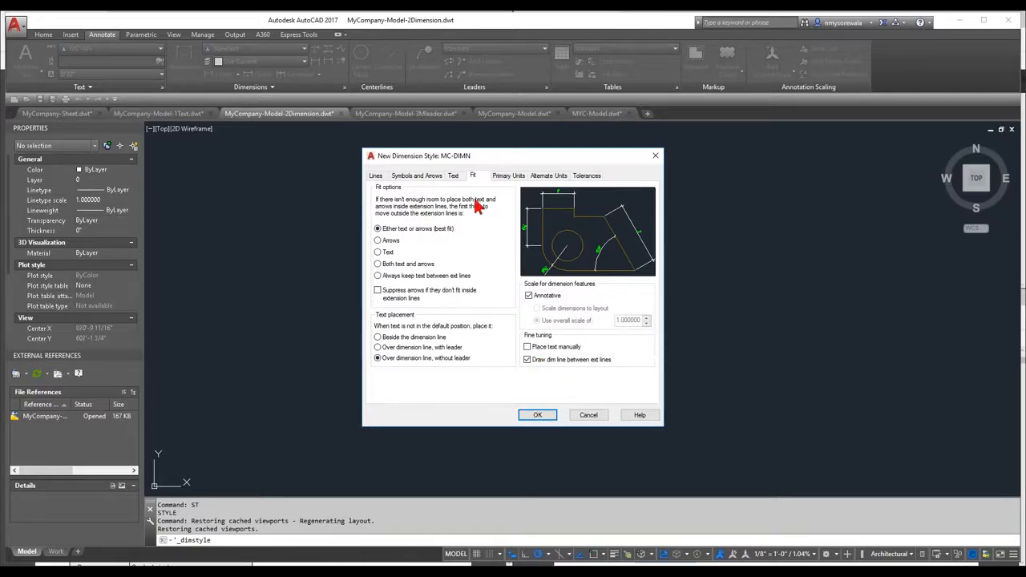
Review the primary units, alternate units and tolerance settings, save the MC-DIMN dimension style and finish managing dimension styles.
click(513, 177)
click(547, 177)
click(586, 175)
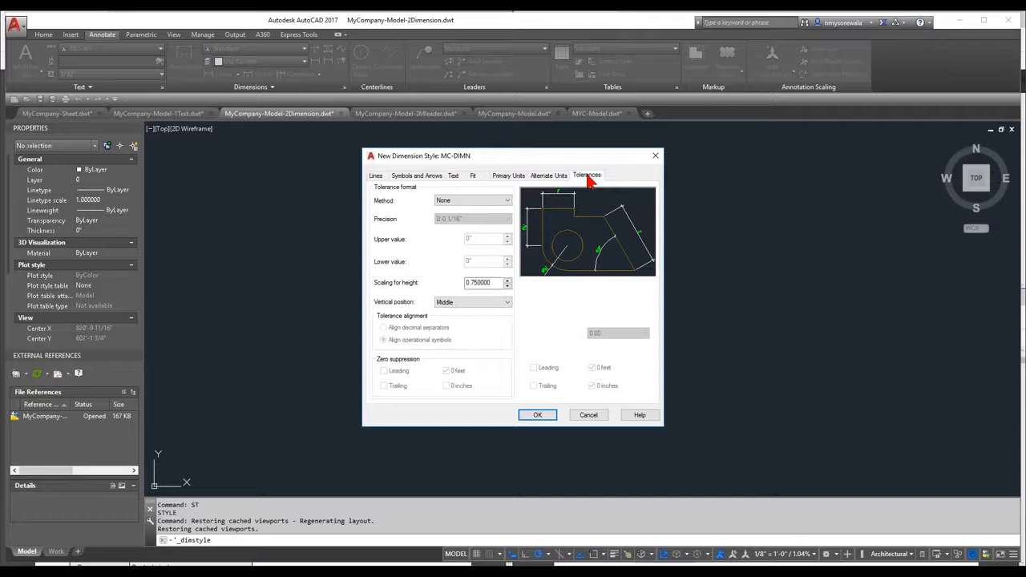
click(536, 415)
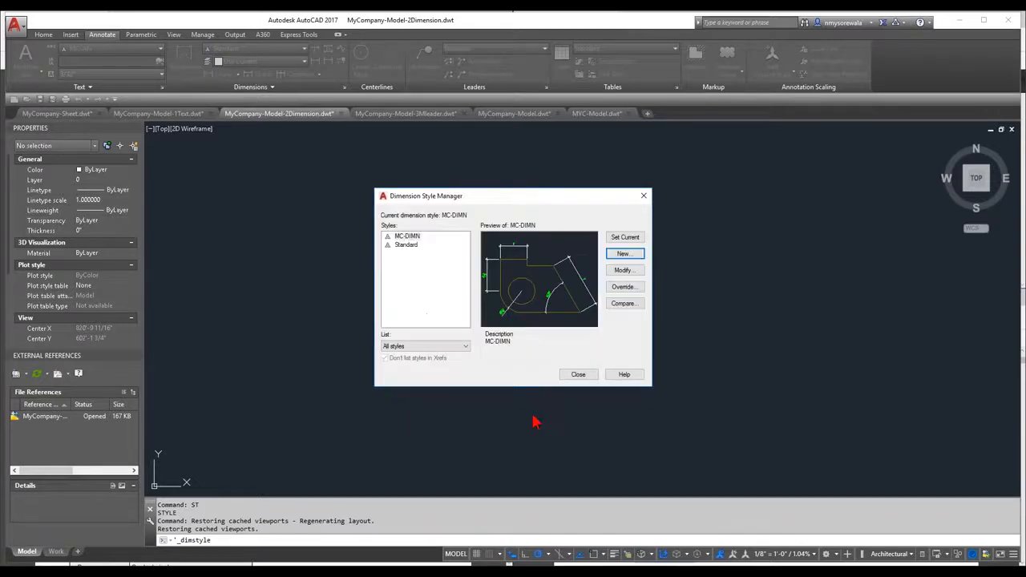
click(585, 382)
Draw a single horizontal test line across the middle of model space.
text(L)
key(Return)
click(414, 309)
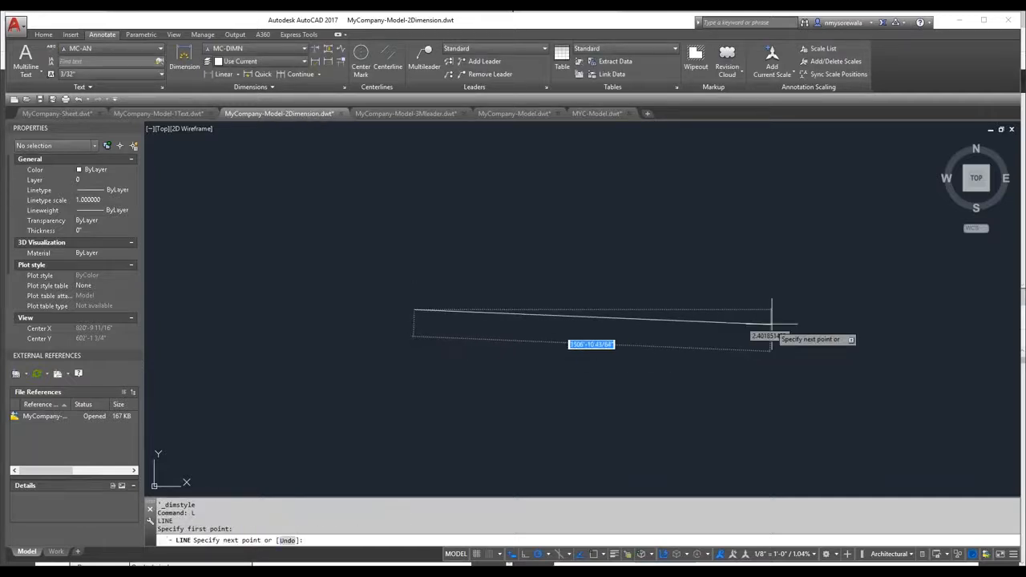
click(775, 310)
key(Escape)
text(D)
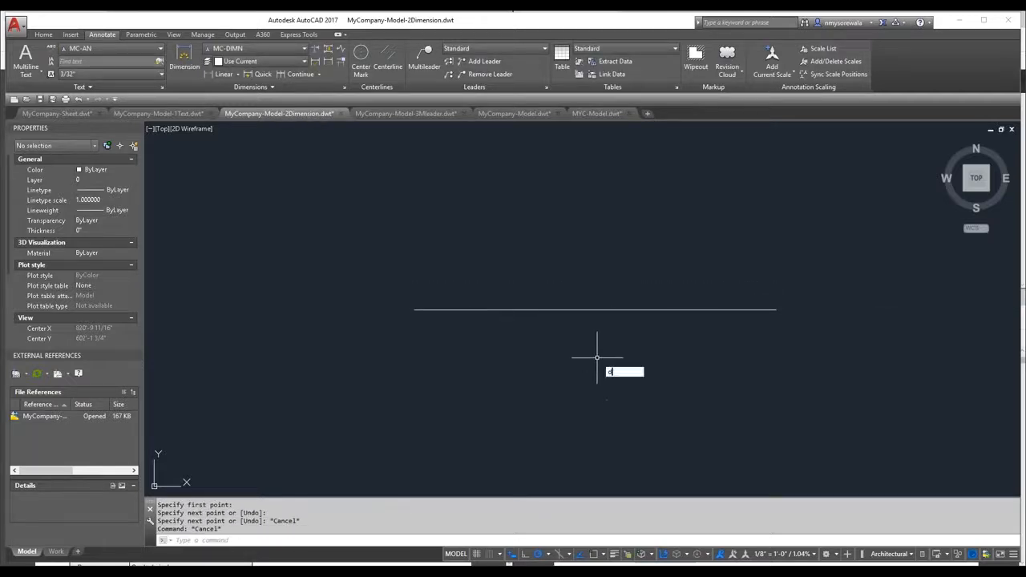
text(IM)
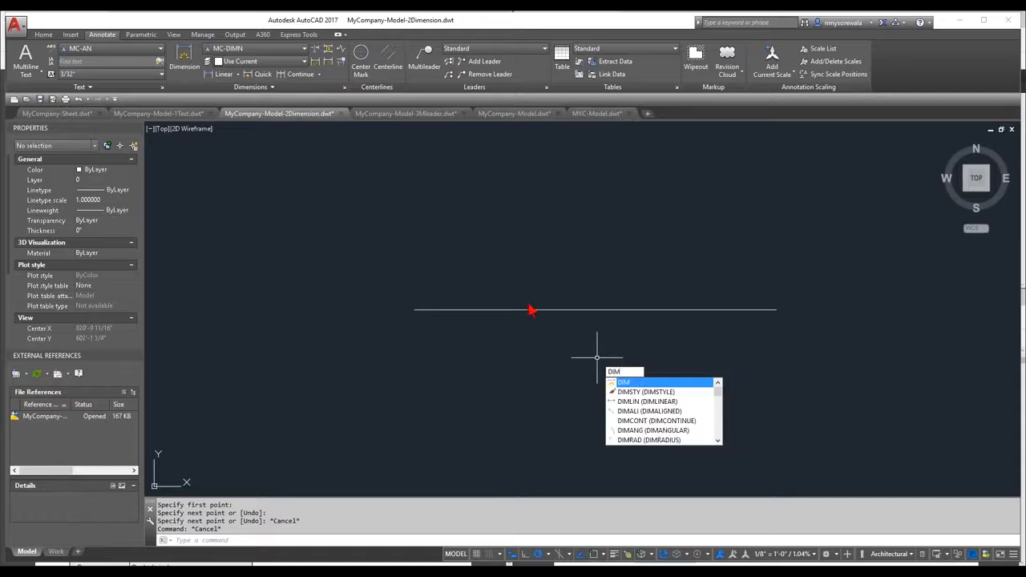
key(Escape)
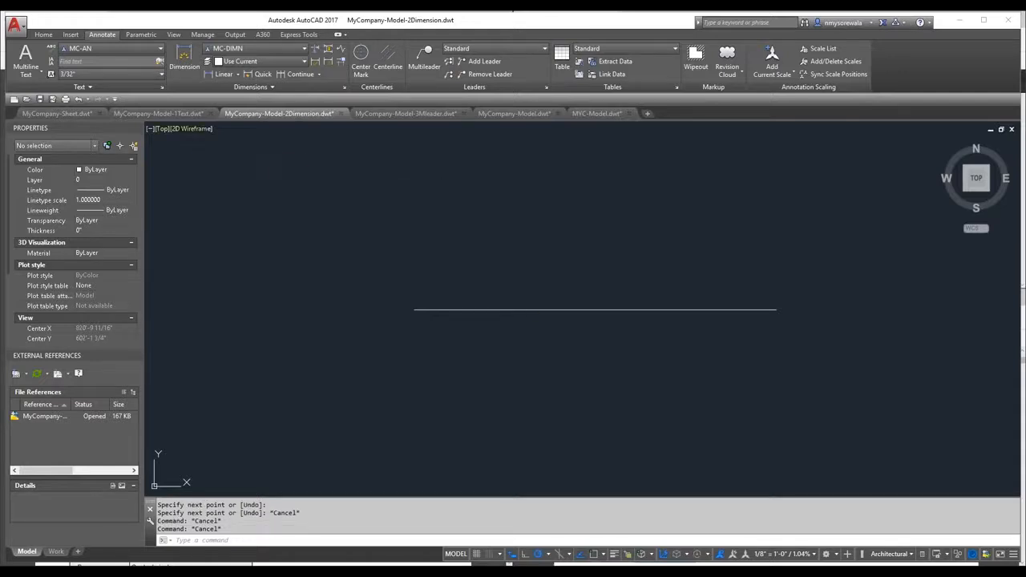
Dimension the full length of the horizontal test line in the MC-DIMN style, placing the dimension just below it, and check its text.
click(183, 62)
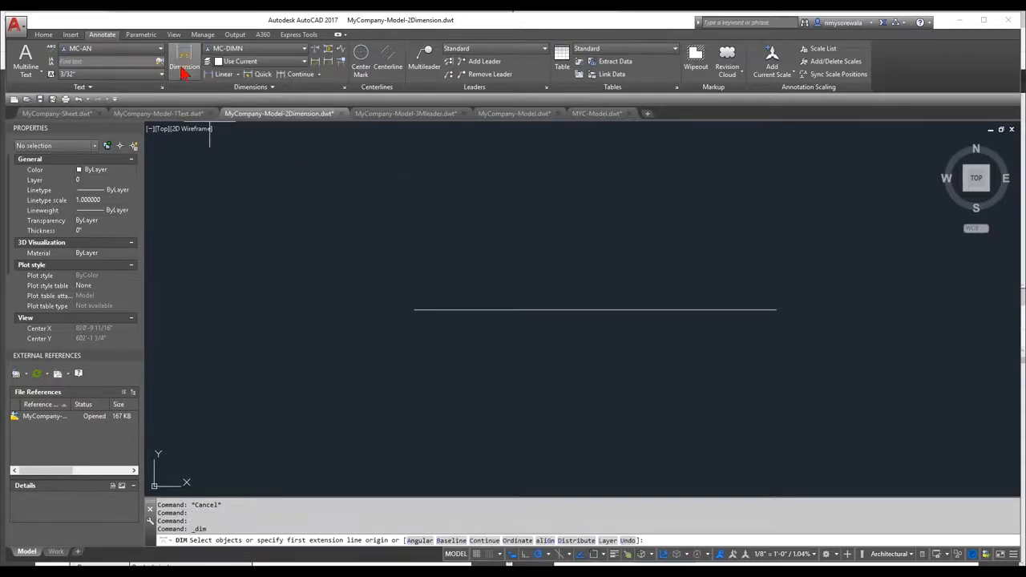
click(415, 309)
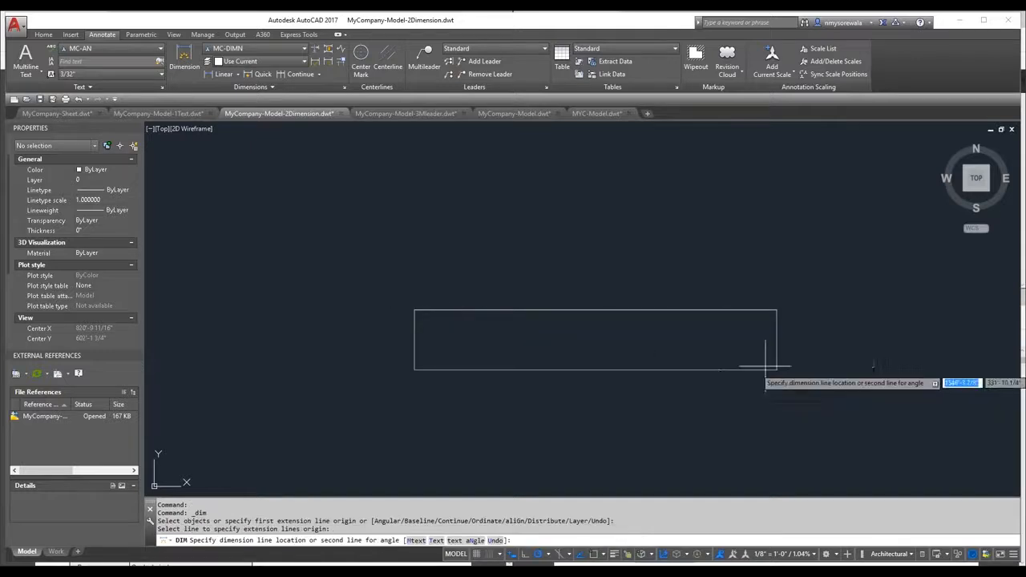
click(778, 319)
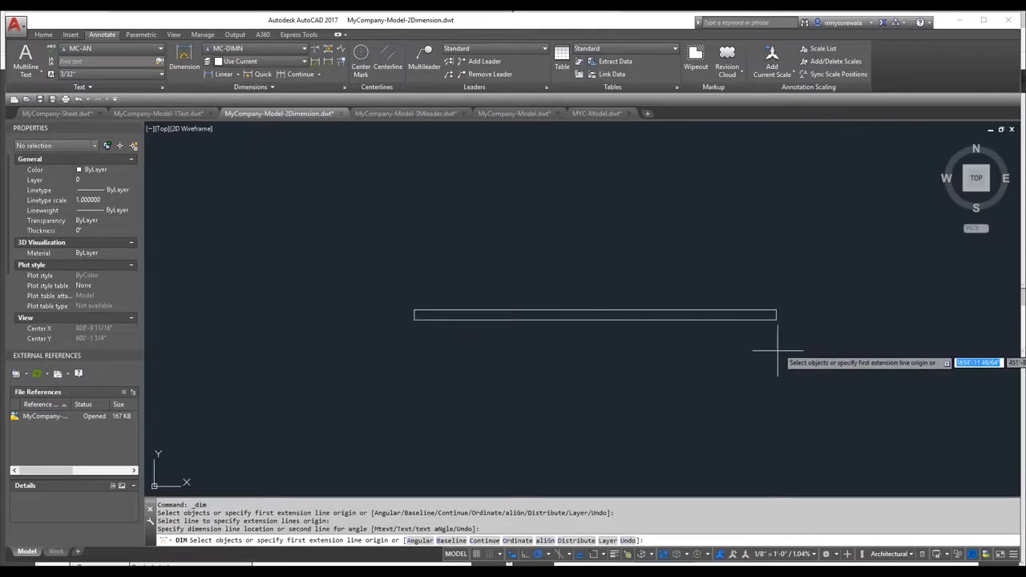
key(Escape)
scroll(593, 328, up, 5)
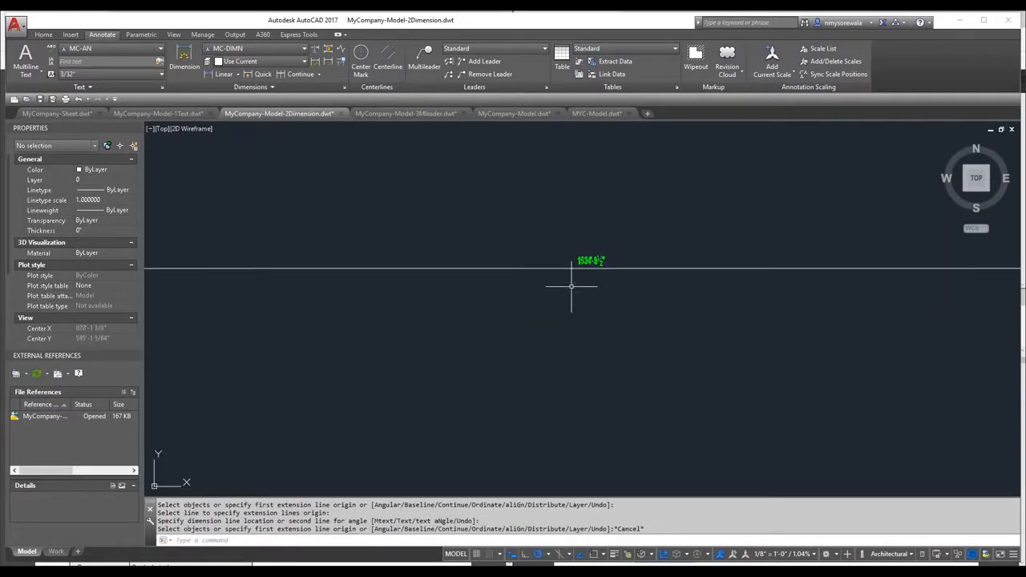
scroll(726, 311, down, 6)
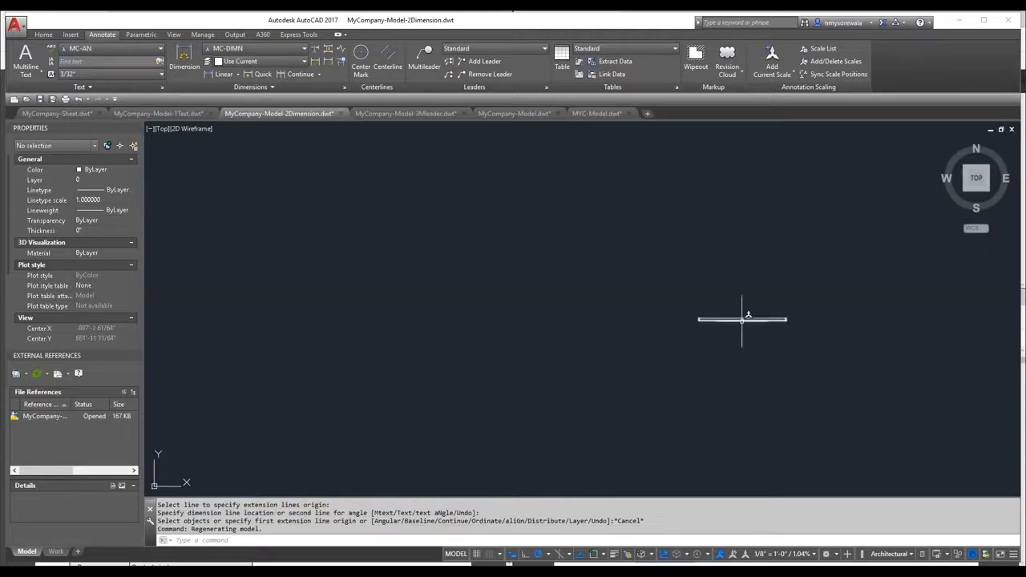
Add a linear dimension above the test line, spanning about 25' from its left end, and inspect its ticks and text.
scroll(713, 315, up, 8)
scroll(344, 394, up, 6)
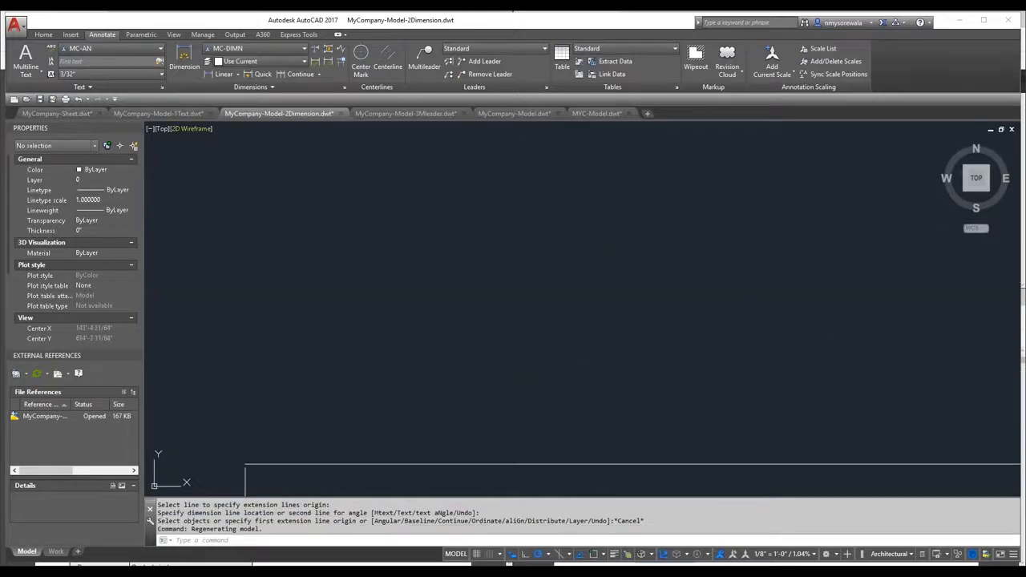
click(221, 74)
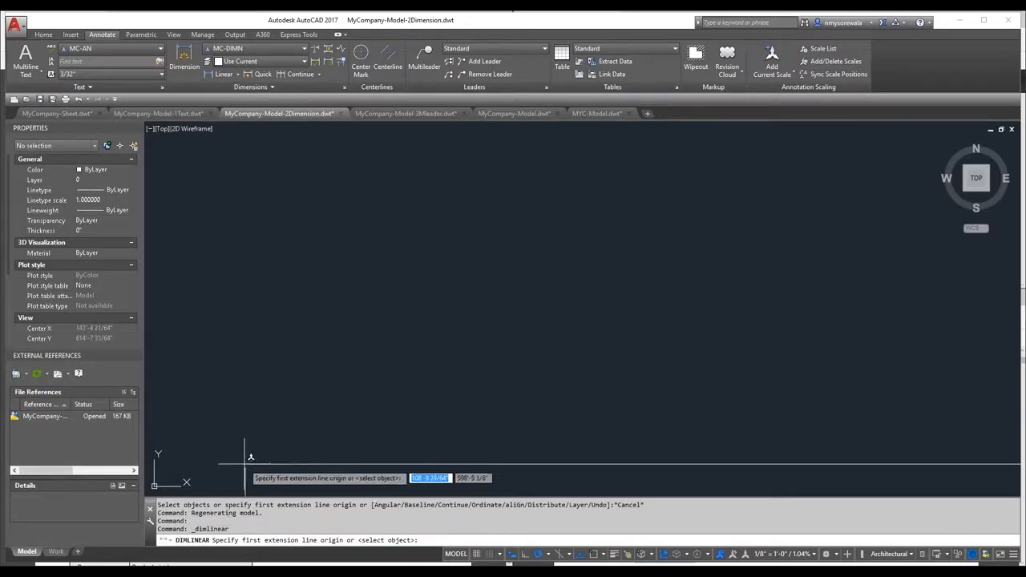
click(244, 465)
click(490, 464)
click(497, 413)
key(Escape)
scroll(492, 323, down, 4)
scroll(484, 335, up, 5)
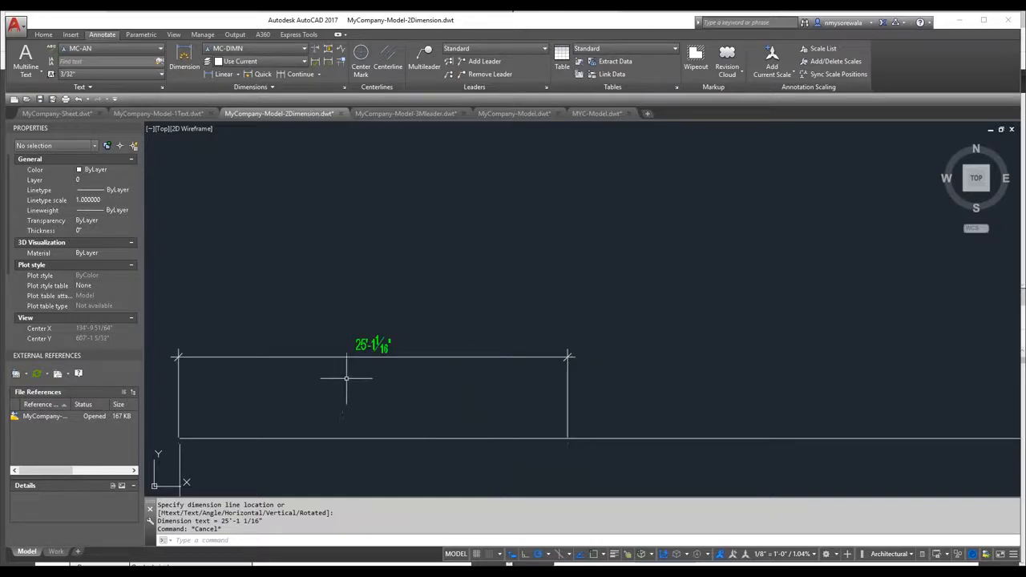
Draw a diagonal line crossing the horizontal test line just right of the short linear dimension.
scroll(412, 153, down, 8)
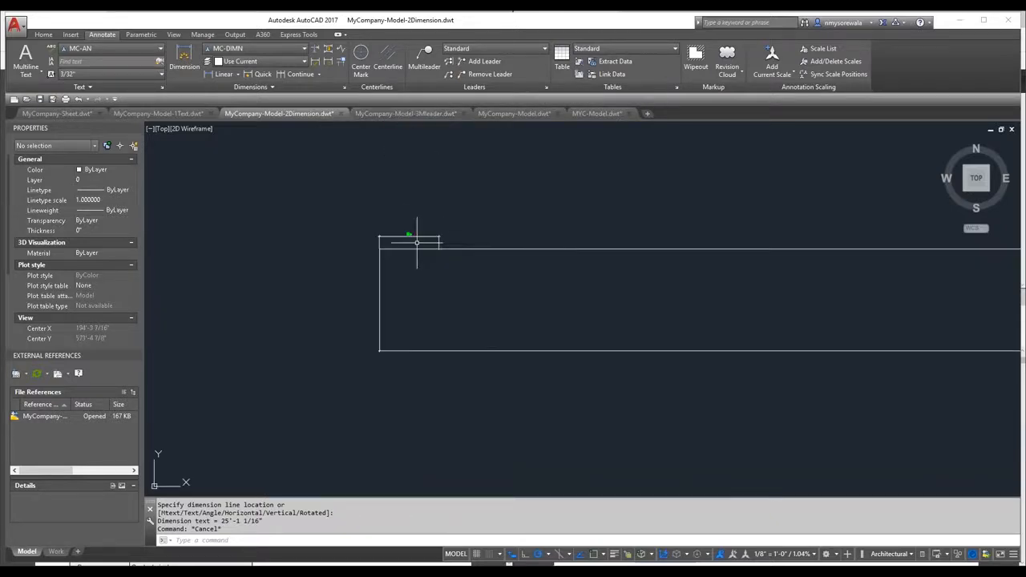
text(l)
key(Return)
click(565, 161)
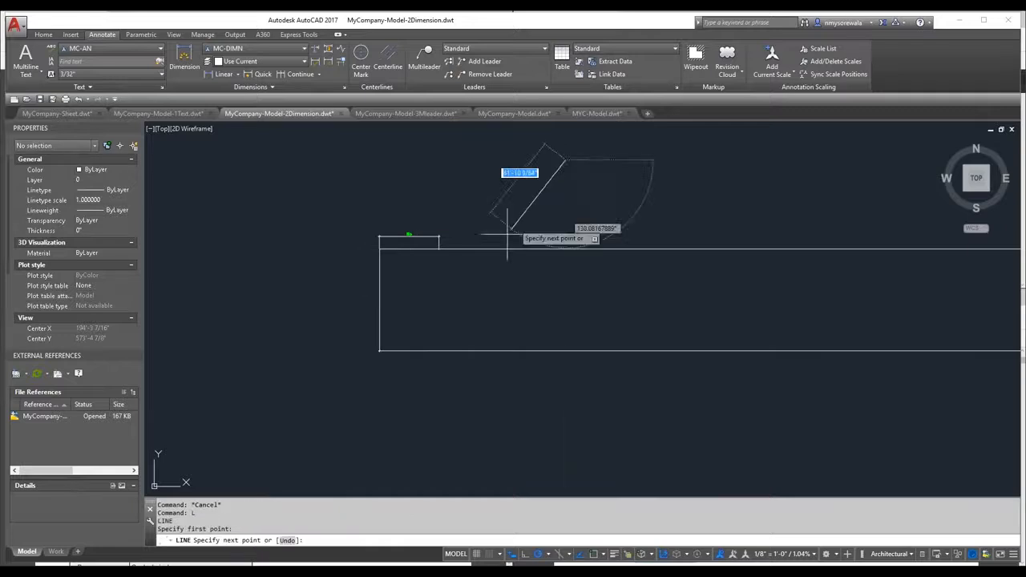
click(449, 286)
key(Escape)
key(Escape)
Draw a circle with a radius of about 30' over the horizontal line, overlapping the diagonal line's upper end.
text(Circl)
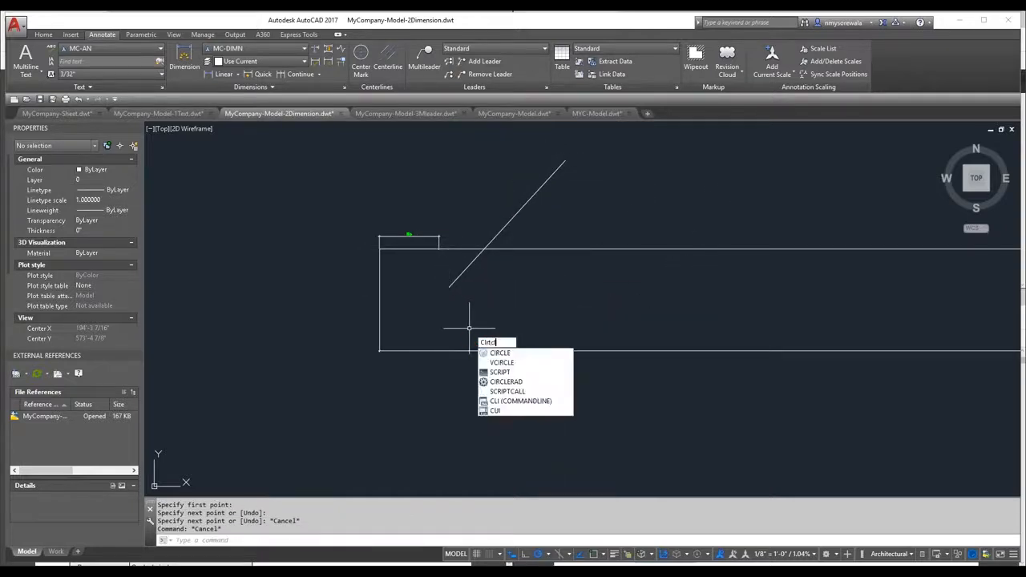
key(Return)
click(581, 228)
click(655, 243)
key(Escape)
key(Escape)
scroll(593, 245, down, 3)
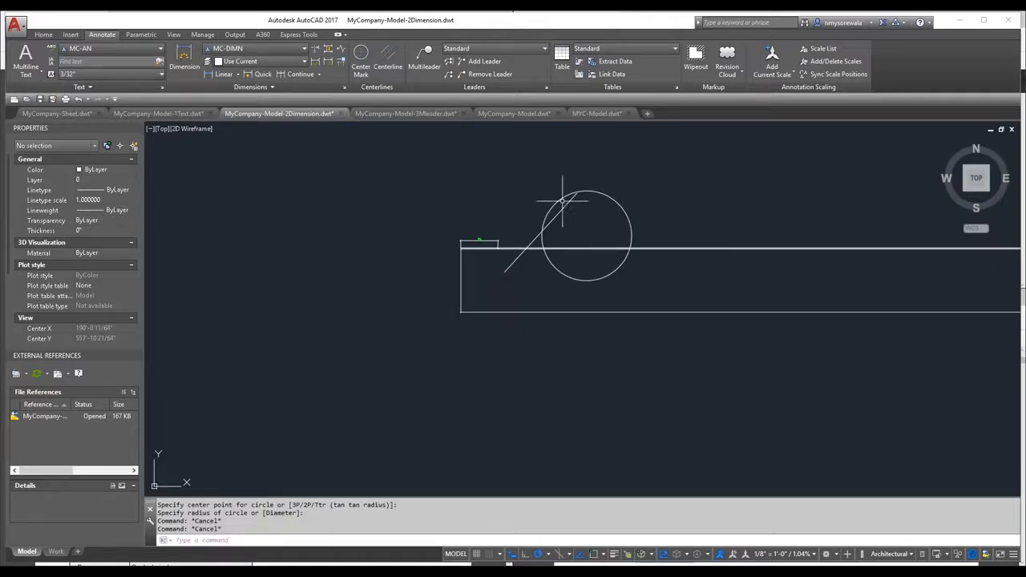
Add an angular dimension between the diagonal line and the horizontal test line, placing its arc inside the circle.
click(237, 76)
click(234, 133)
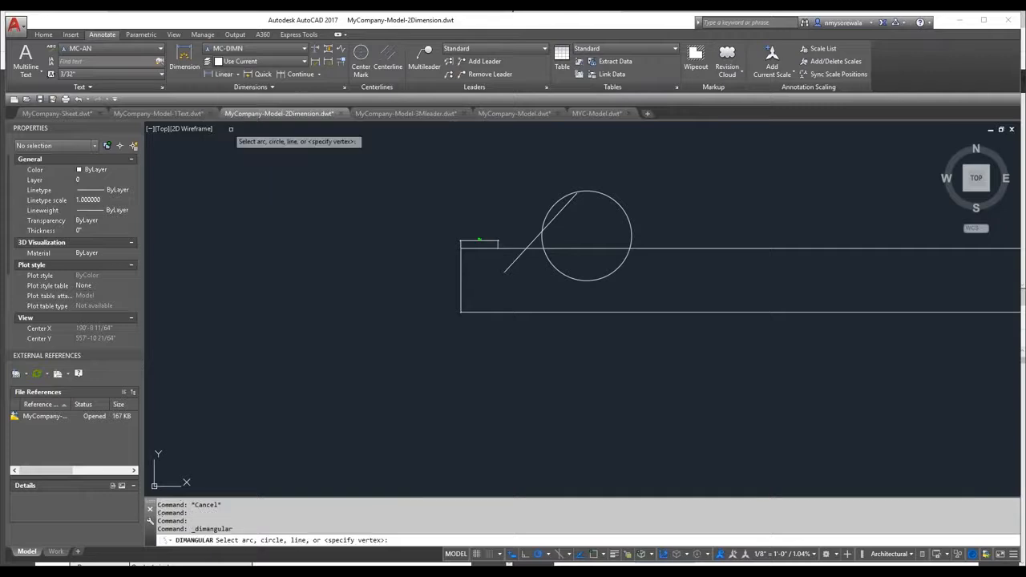
click(530, 243)
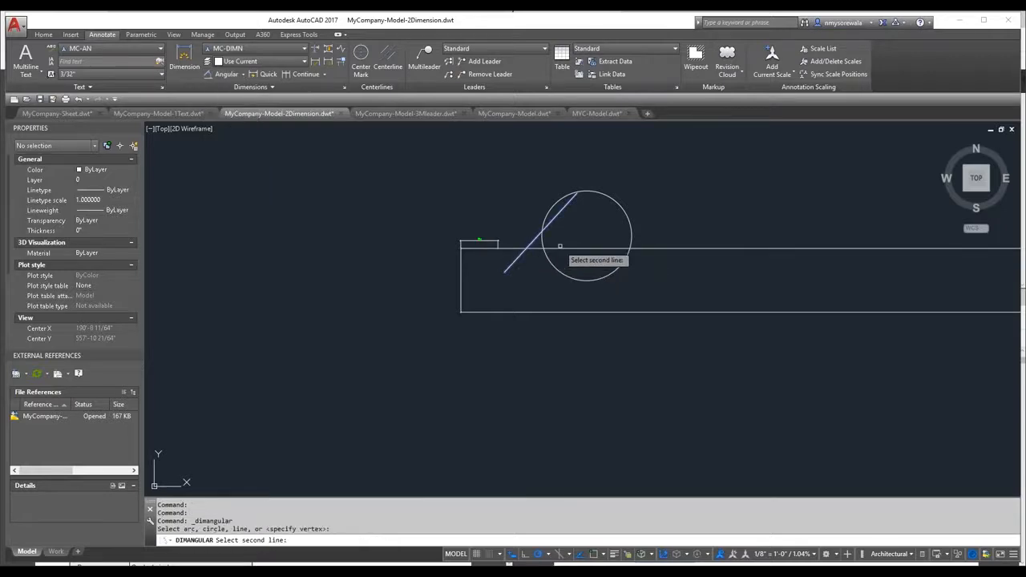
click(561, 249)
scroll(568, 236, up, 5)
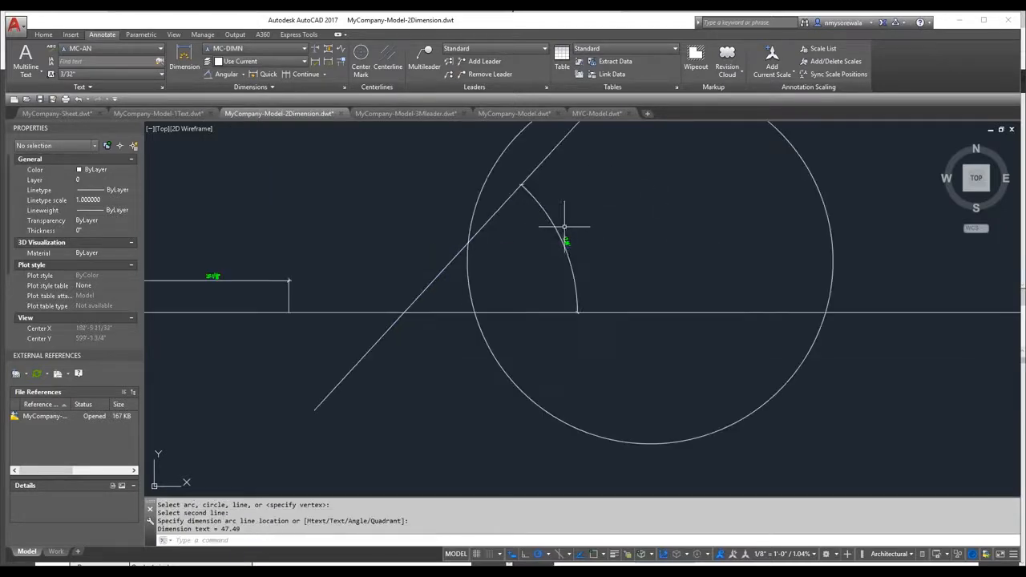
scroll(597, 222, up, 3)
click(557, 268)
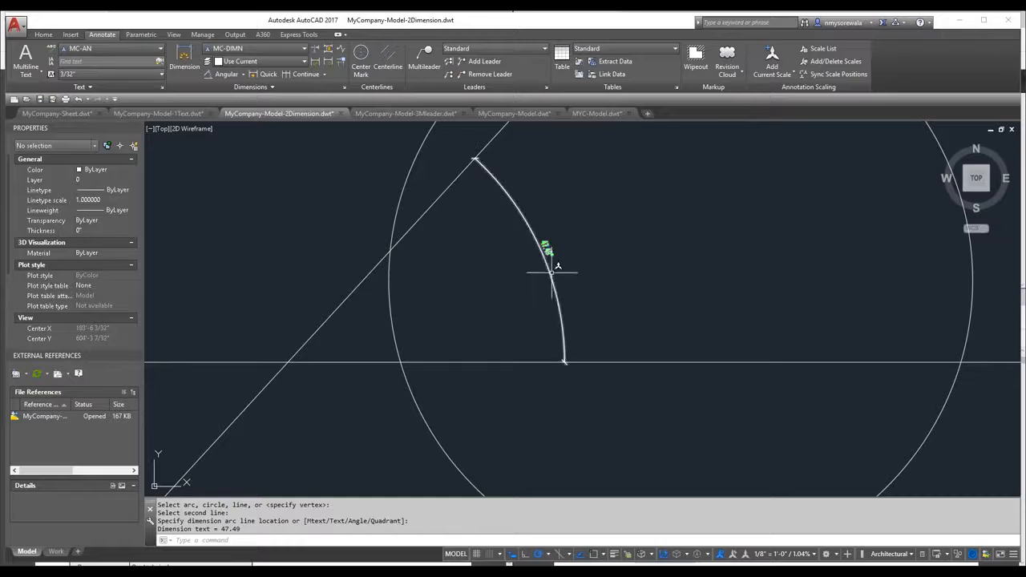
Examine the angular dimension's properties, including arrows, arrow size, text settings and fit, and deselect it.
click(551, 275)
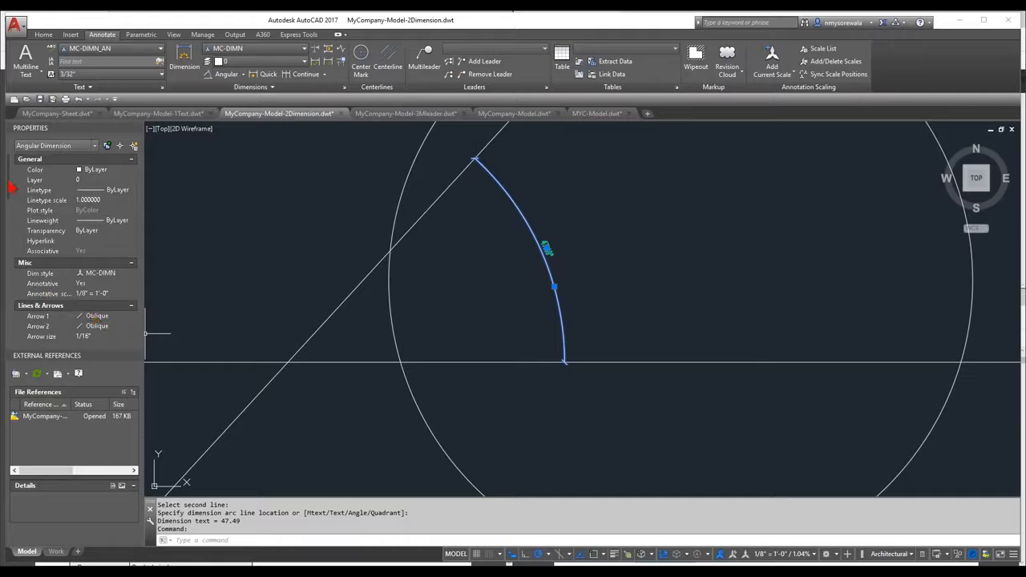
scroll(11, 186, down, 3)
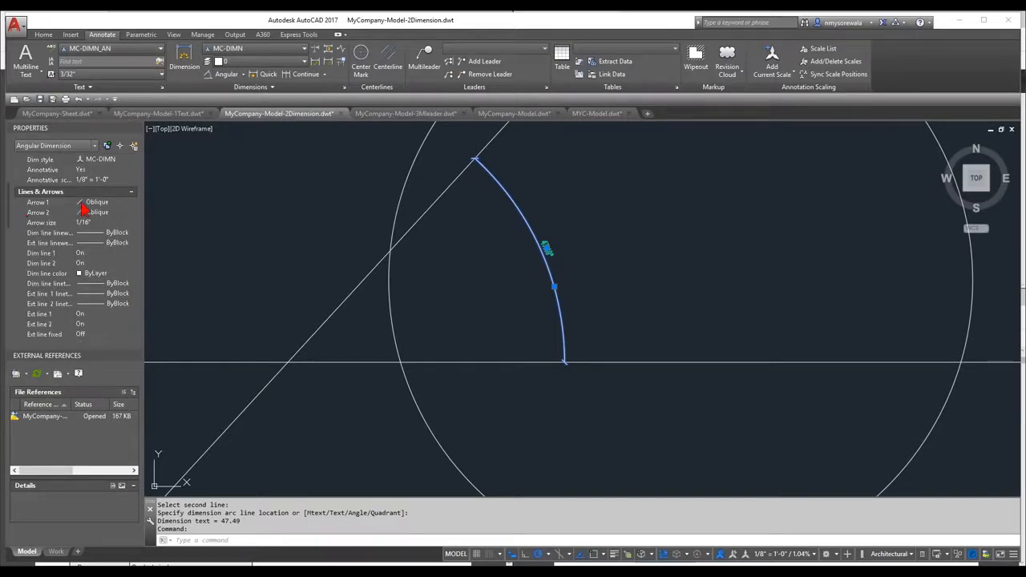
drag(11, 223, 12, 275)
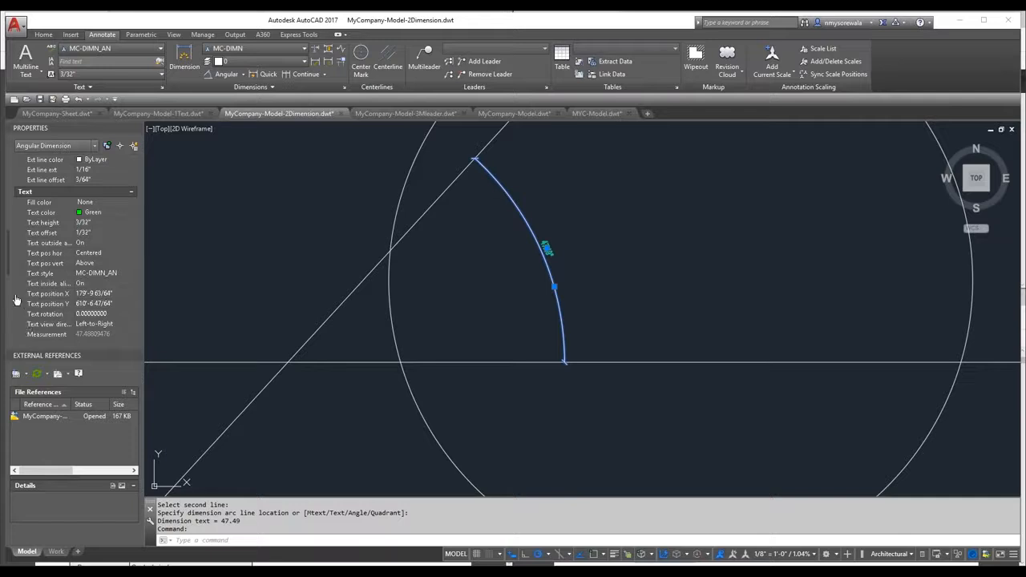
drag(11, 272, 11, 281)
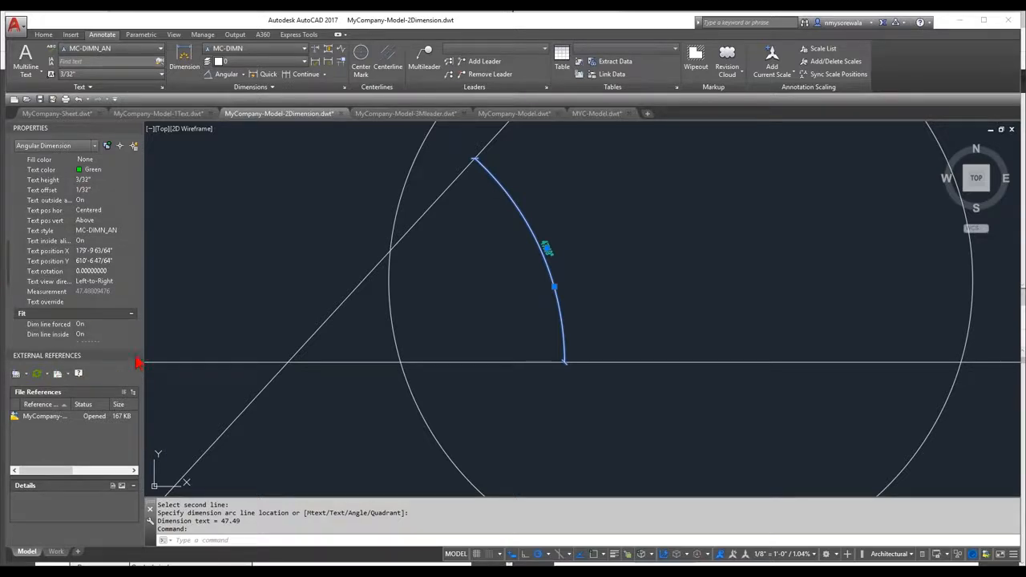
drag(11, 272, 11, 295)
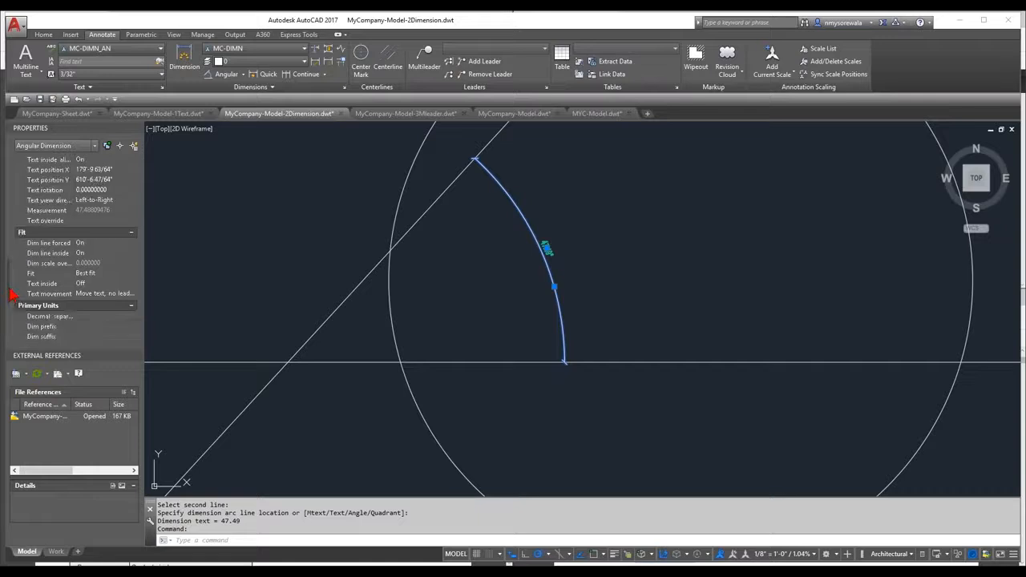
key(Escape)
key(Escape)
Add a radius dimension to the circle from its upper-right edge, placing the text just past the centre, and inspect it.
scroll(553, 249, down, 2)
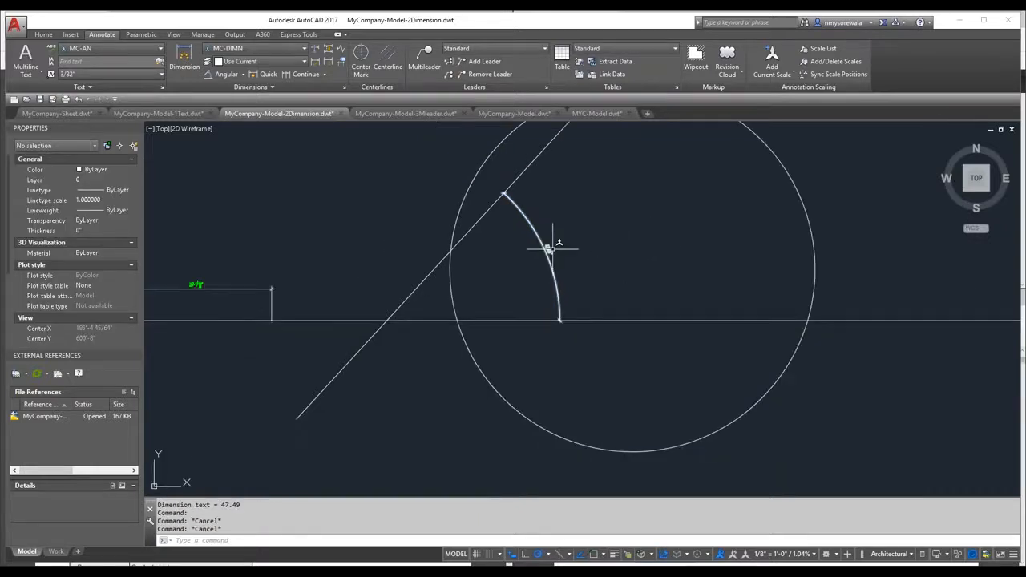
scroll(553, 249, down, 2)
scroll(681, 194, up, 2)
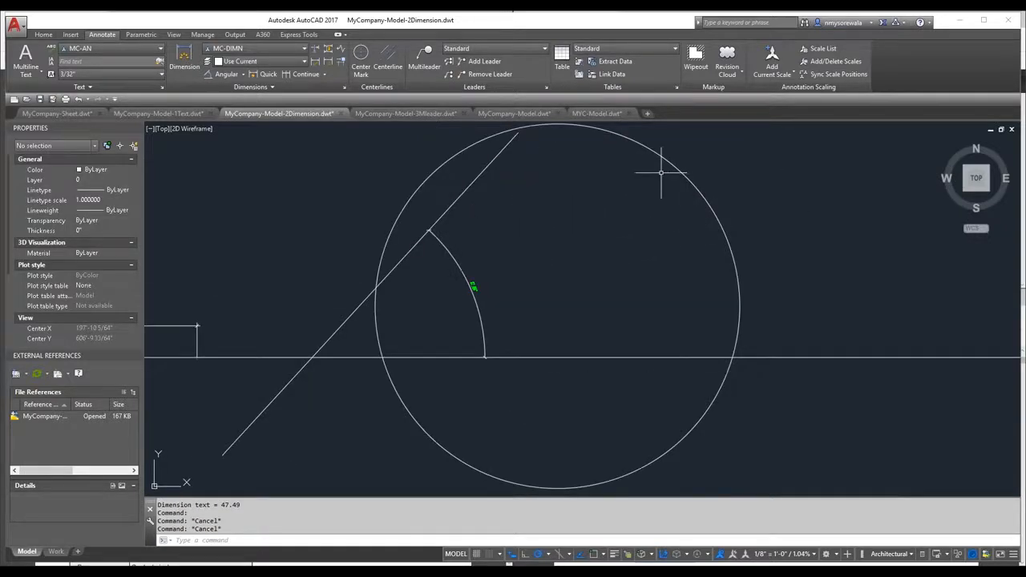
click(242, 74)
click(232, 179)
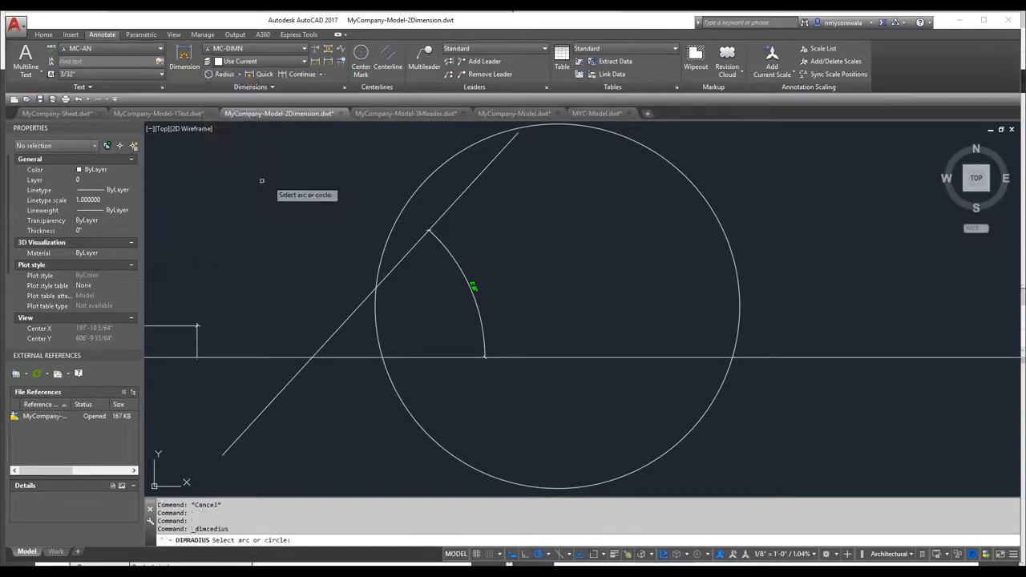
click(701, 195)
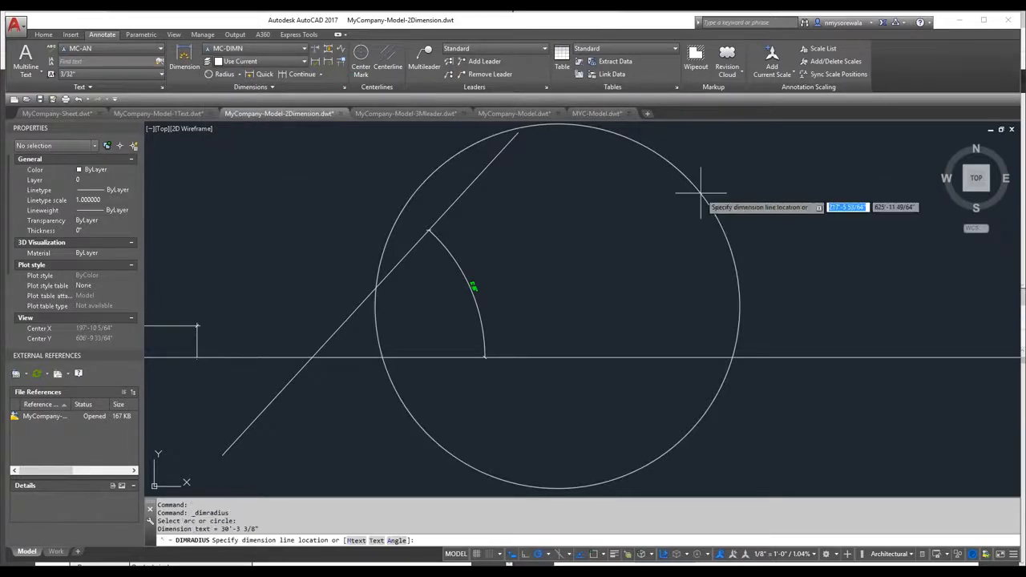
click(543, 315)
click(545, 314)
key(Escape)
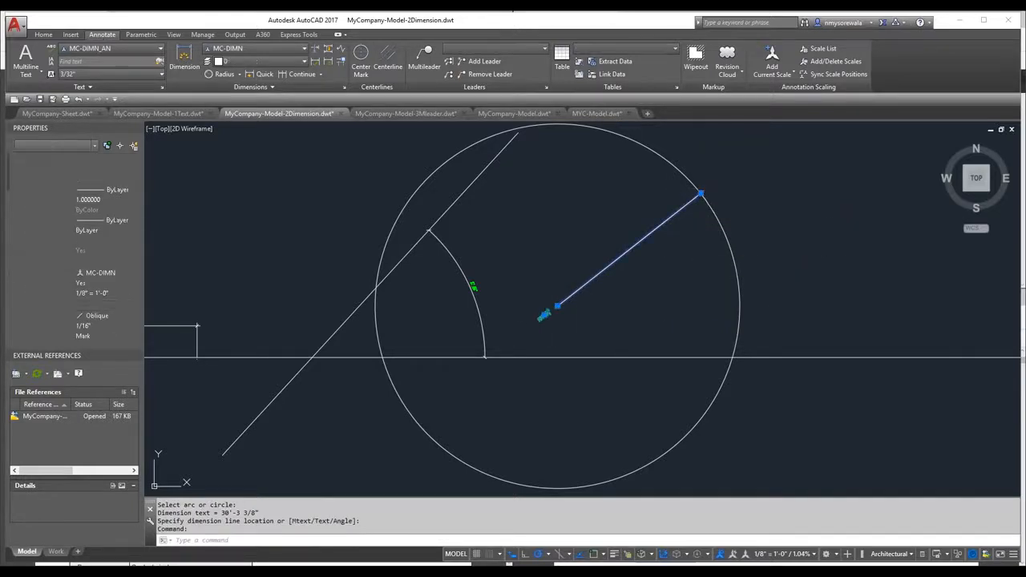
scroll(433, 232, up, 10)
scroll(645, 234, down, 10)
Draw a leader inside the circle, starting below the radius text, rising diagonally and ending in a short horizontal segment.
text(le)
key(Return)
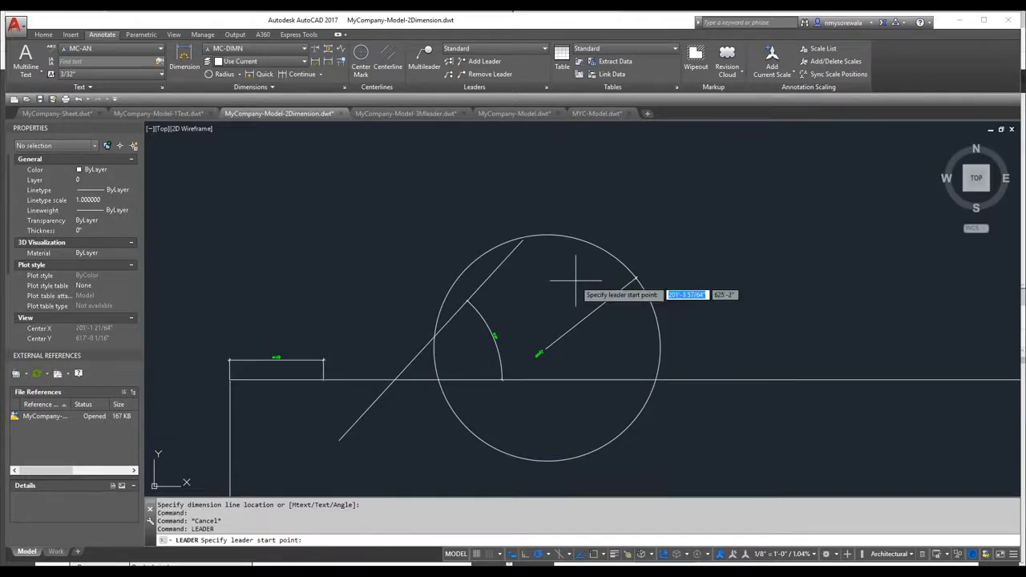
click(541, 373)
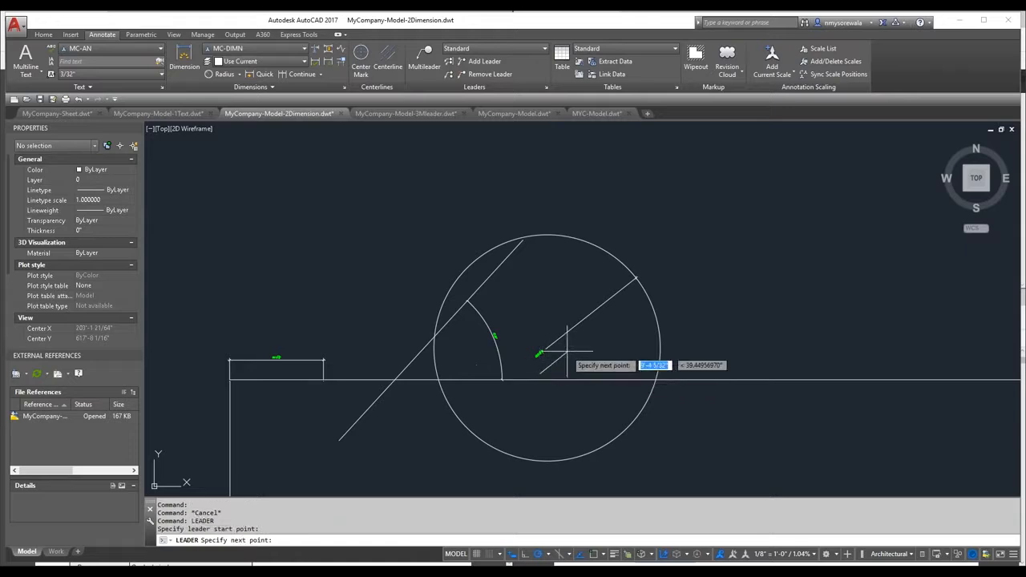
click(568, 351)
click(598, 351)
right_click(615, 376)
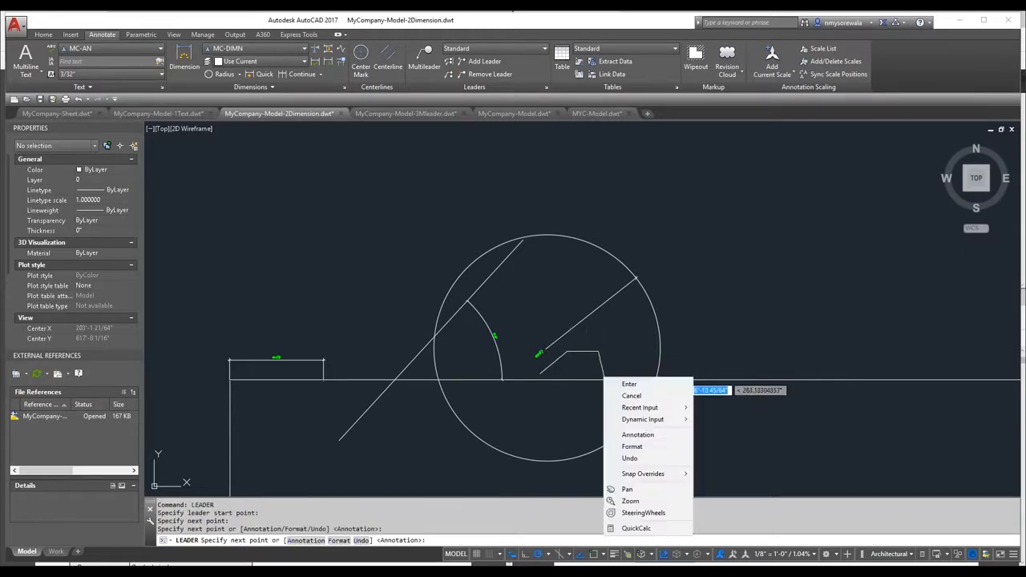
click(653, 387)
Annotate the leader with the single line MY TEST and inspect the leader's text and arrowhead.
scroll(576, 369, up, 2)
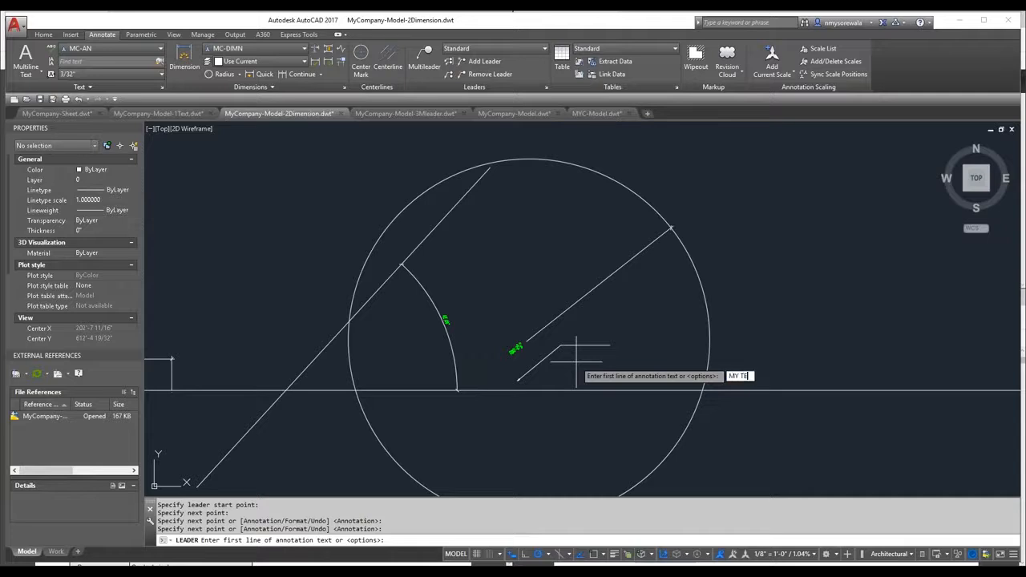
text(MY TEST)
key(Return)
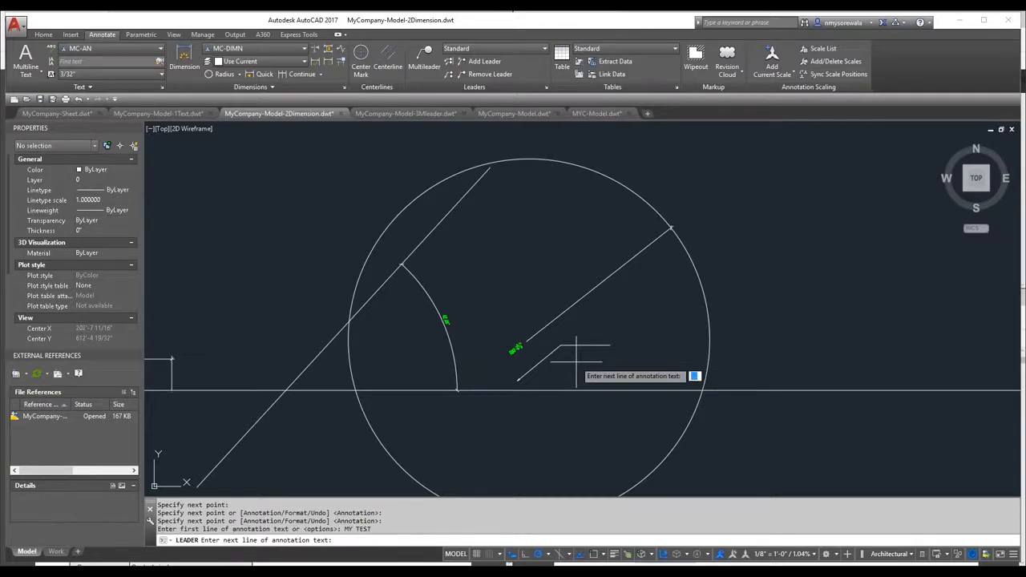
key(Return)
scroll(634, 335, up, 6)
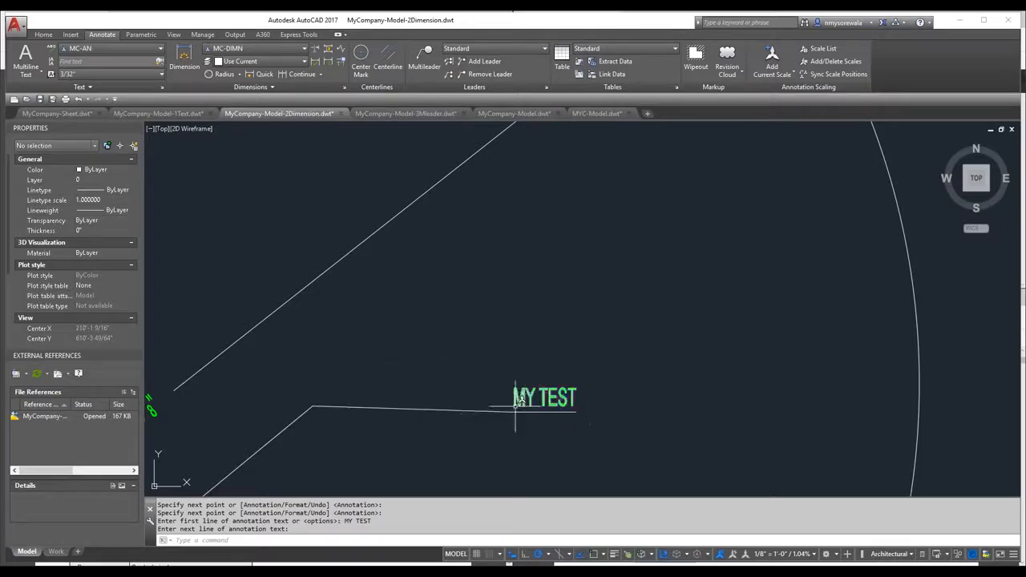
scroll(582, 364, down, 2)
scroll(581, 363, down, 2)
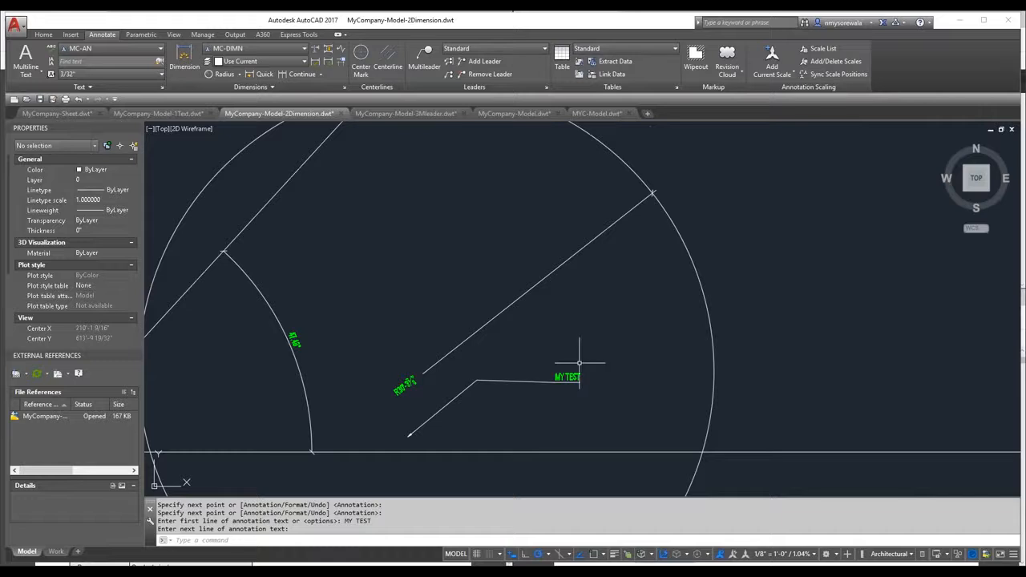
Create a new annotative dimension sub-style based on MC-DIMN for use with radius dimensions only.
scroll(515, 354, down, 2)
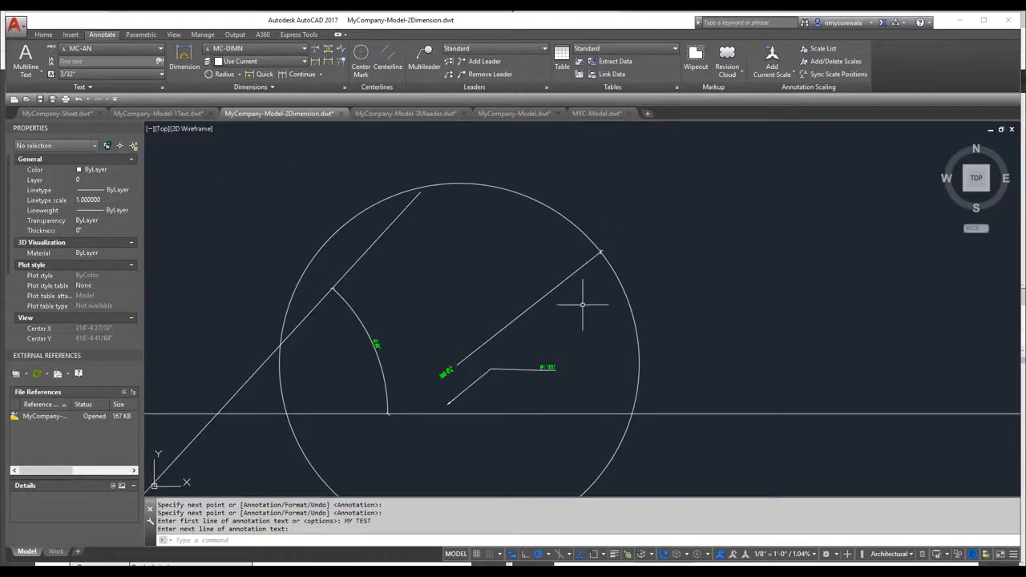
text(d)
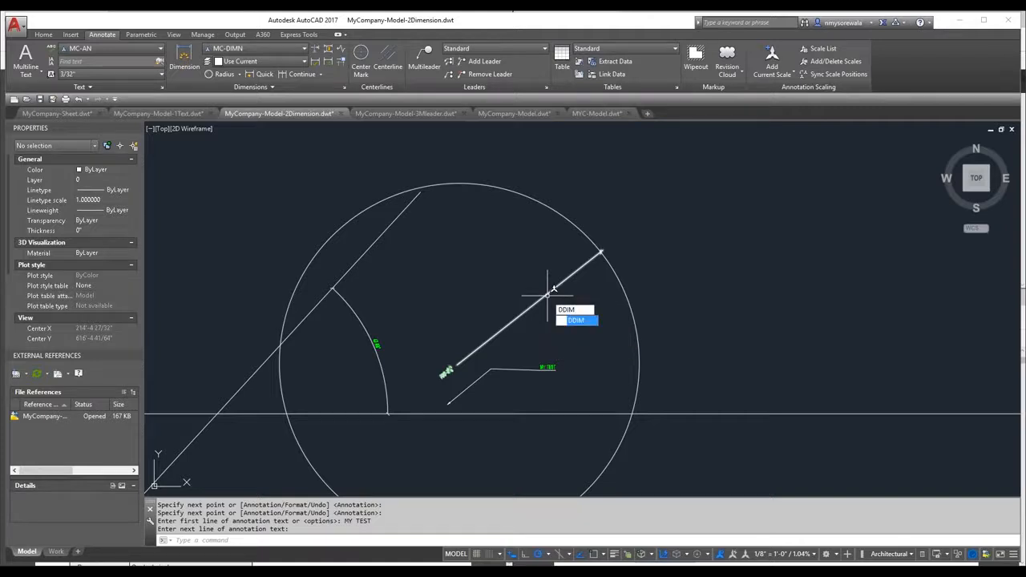
key(Return)
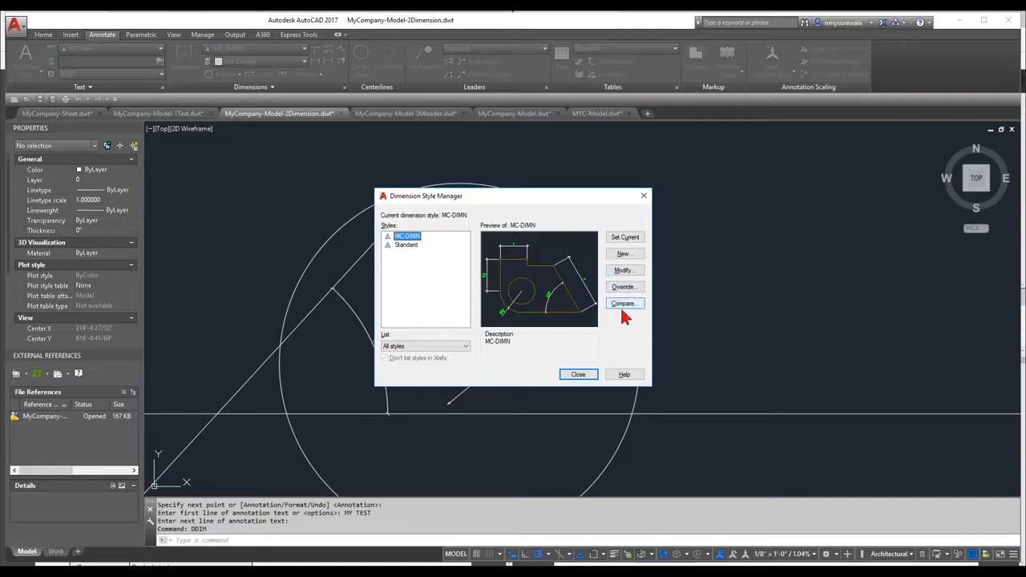
drag(497, 201, 748, 182)
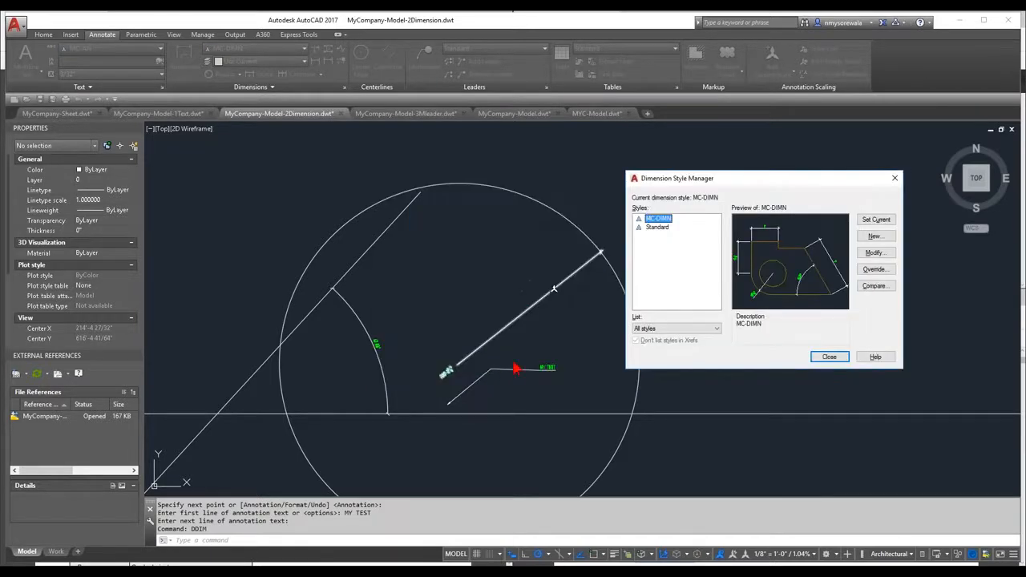
click(876, 240)
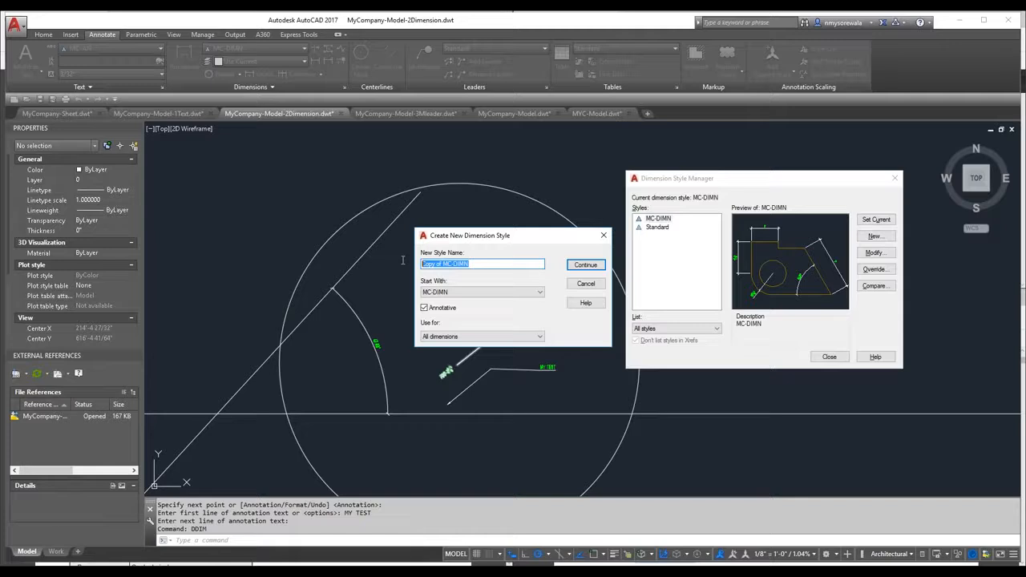
text(MC-DIMN-Radial)
click(442, 337)
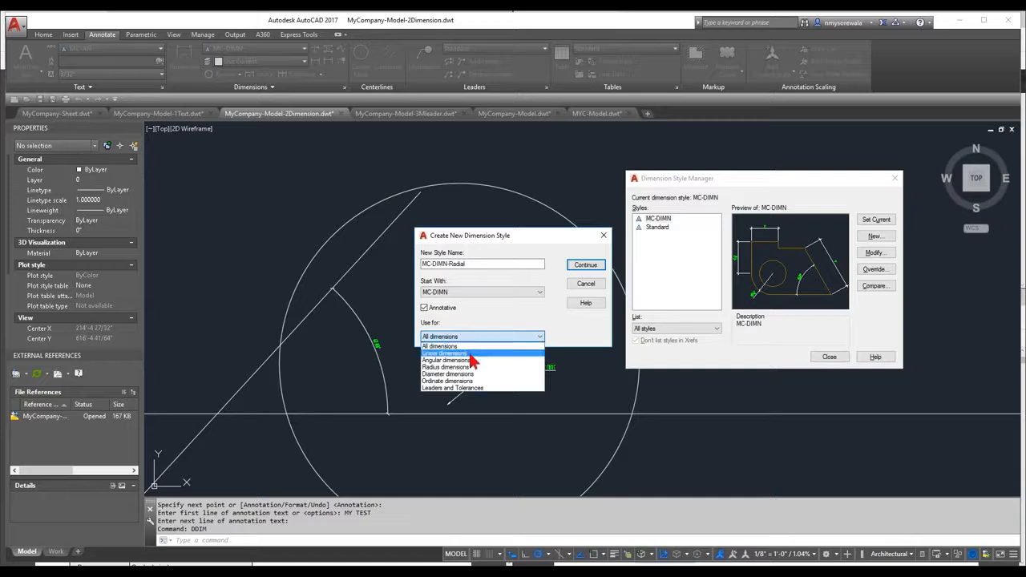
click(469, 368)
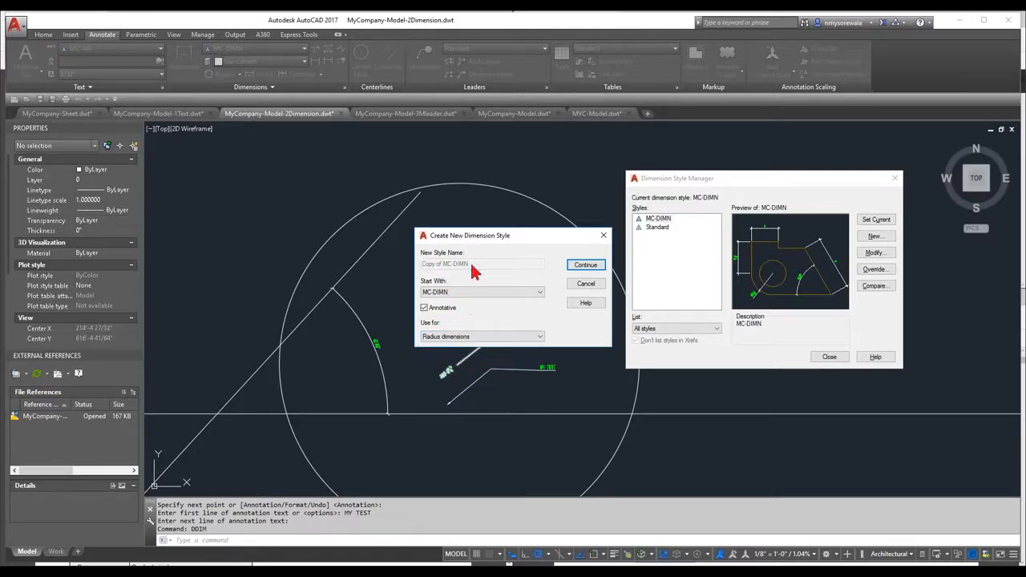
click(586, 265)
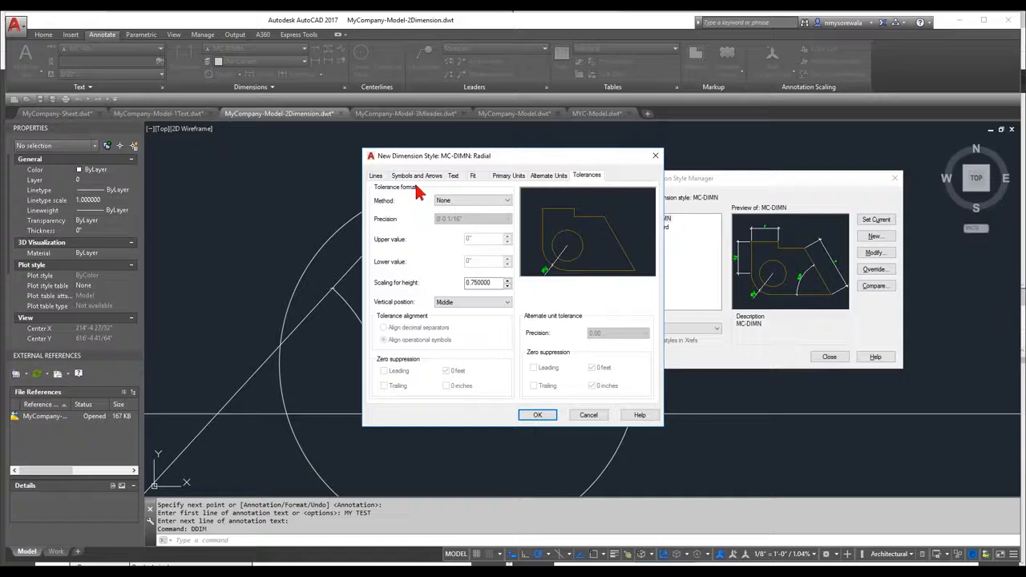
Set the Radial sub-style's second arrowhead to Closed filled and its vertical text placement to Centered, and accept the style.
click(417, 177)
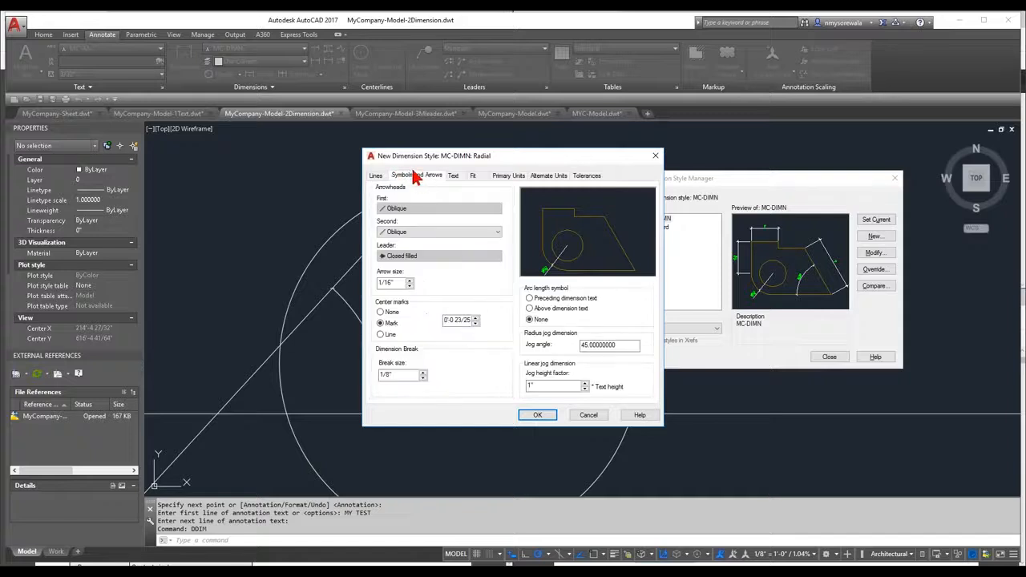
click(414, 235)
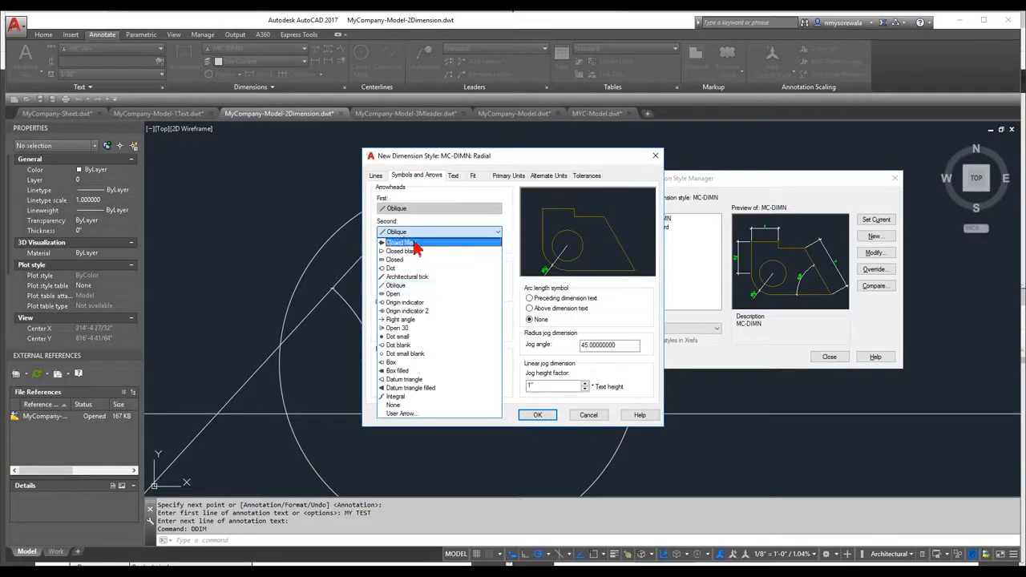
click(409, 242)
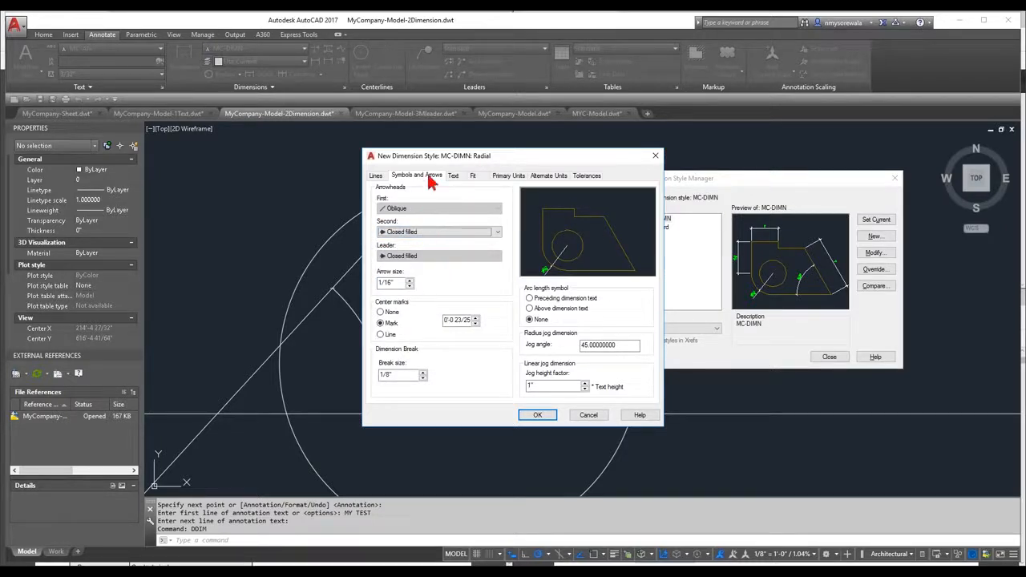
click(454, 177)
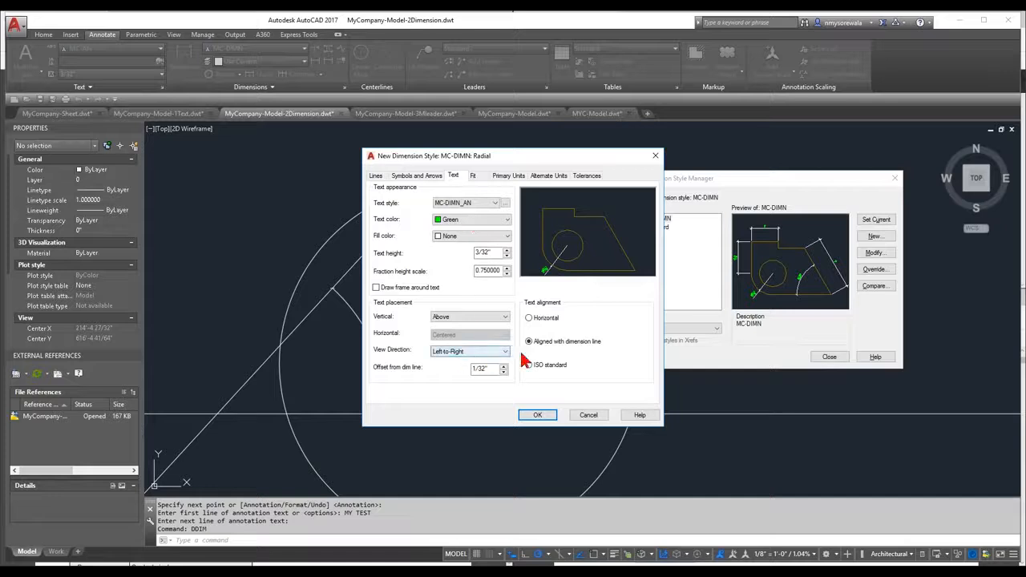
click(468, 318)
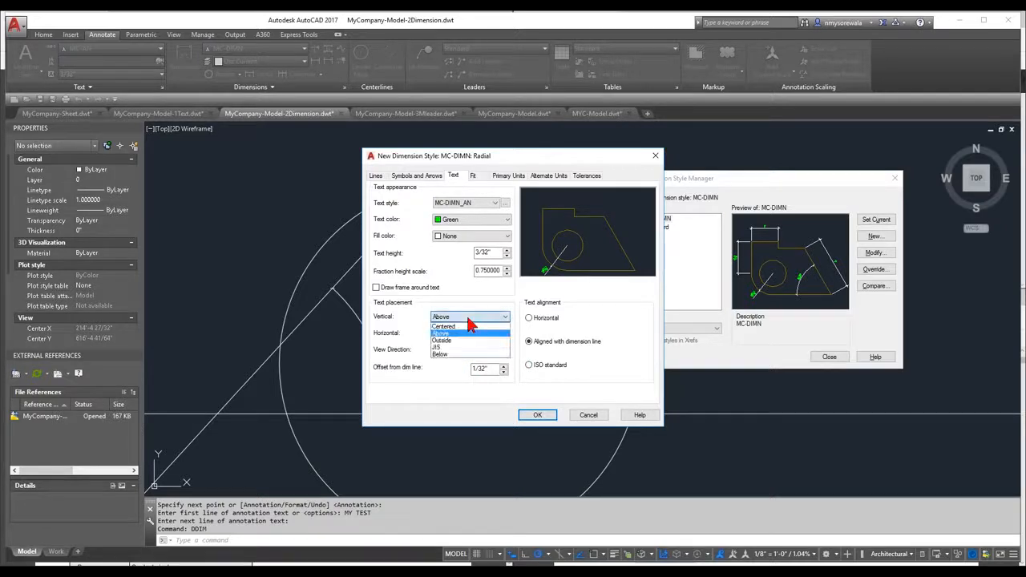
click(466, 327)
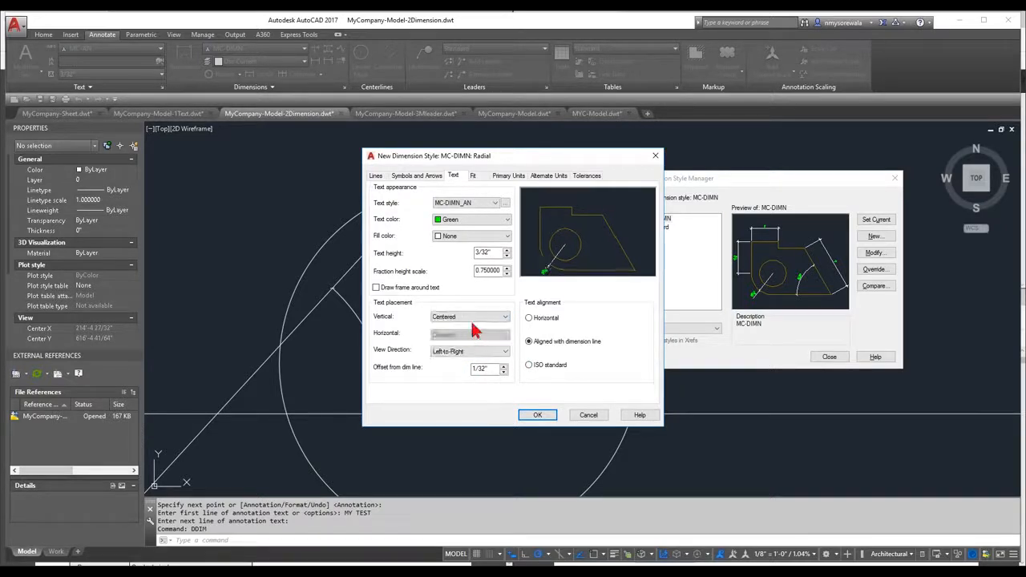
click(535, 417)
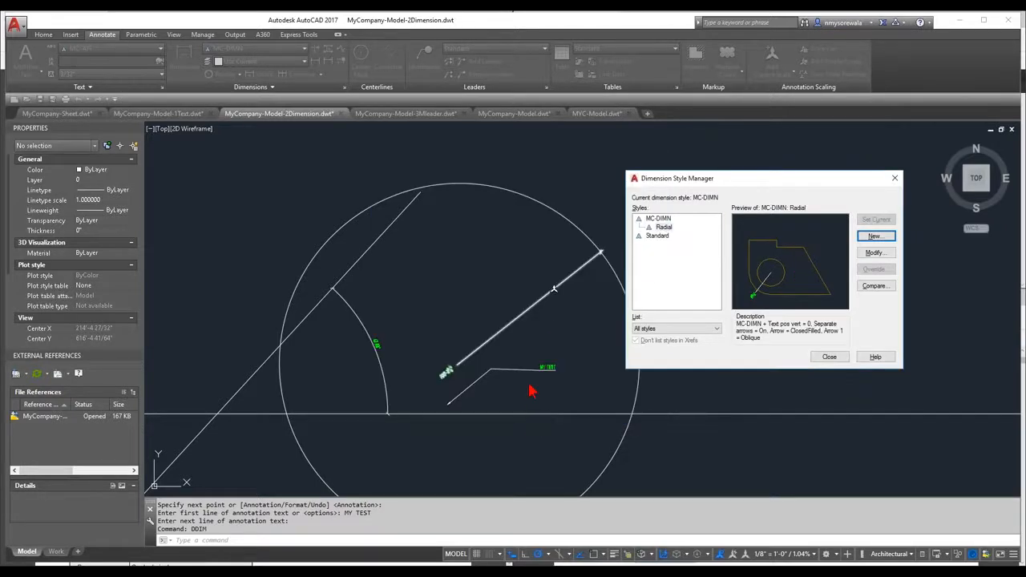
Create another annotative sub-style from MC-DIMN, for use with Leaders and Tolerances.
click(658, 218)
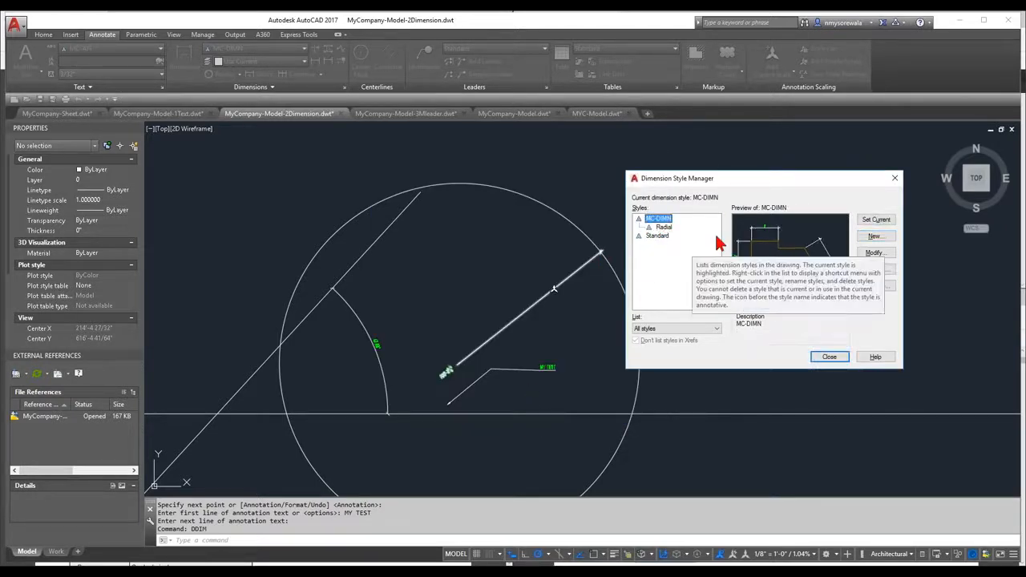
click(875, 237)
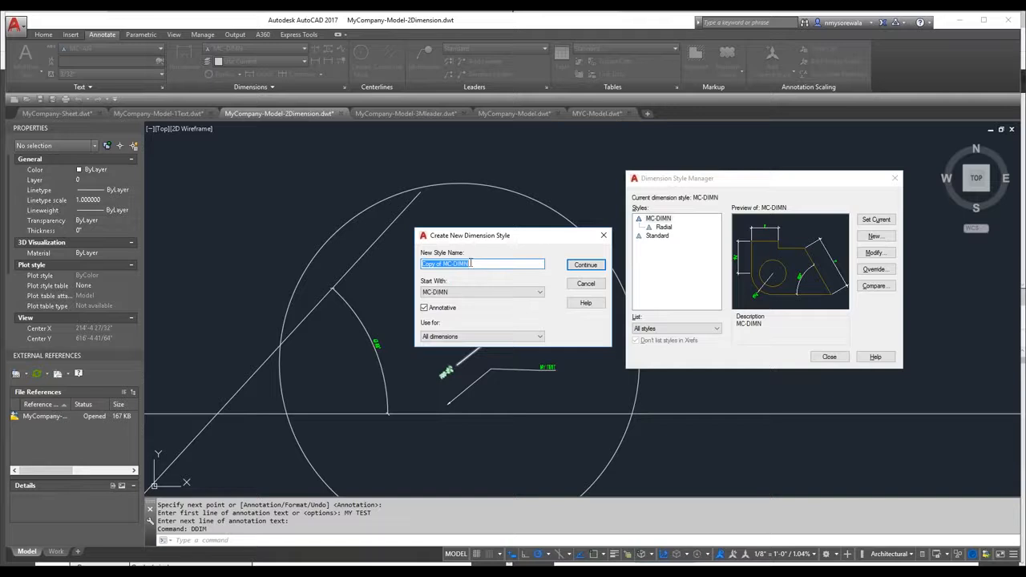
click(458, 294)
click(454, 299)
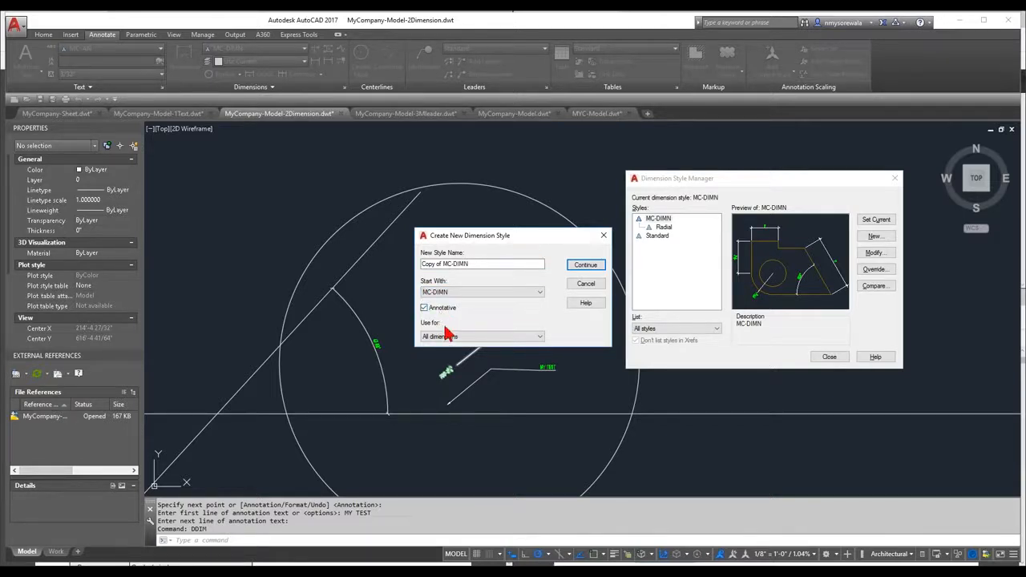
click(447, 335)
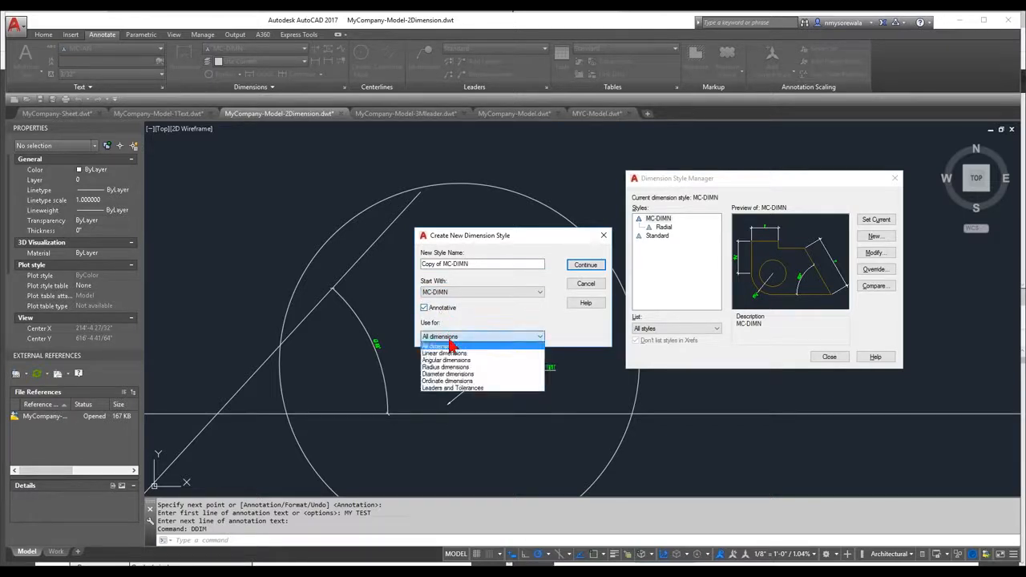
click(452, 388)
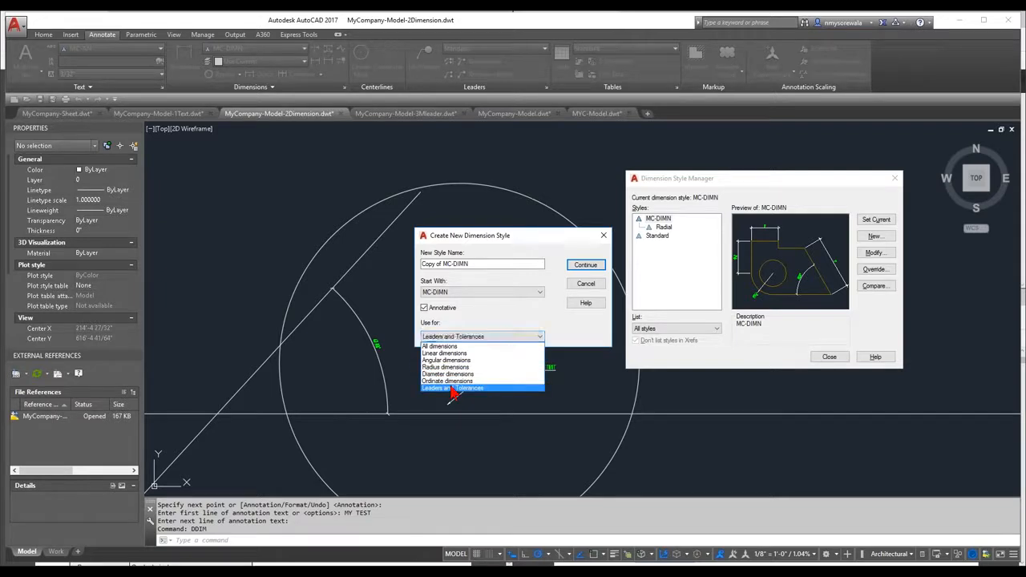
click(592, 265)
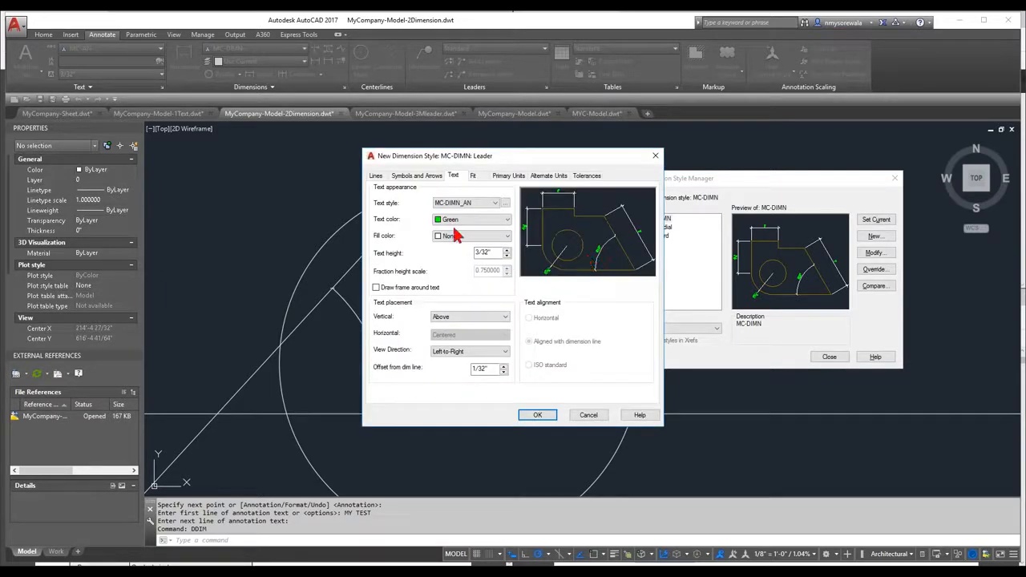
Set the Leader sub-style's vertical text placement to Centered, review its arrowhead and fit options, and accept the style.
click(421, 177)
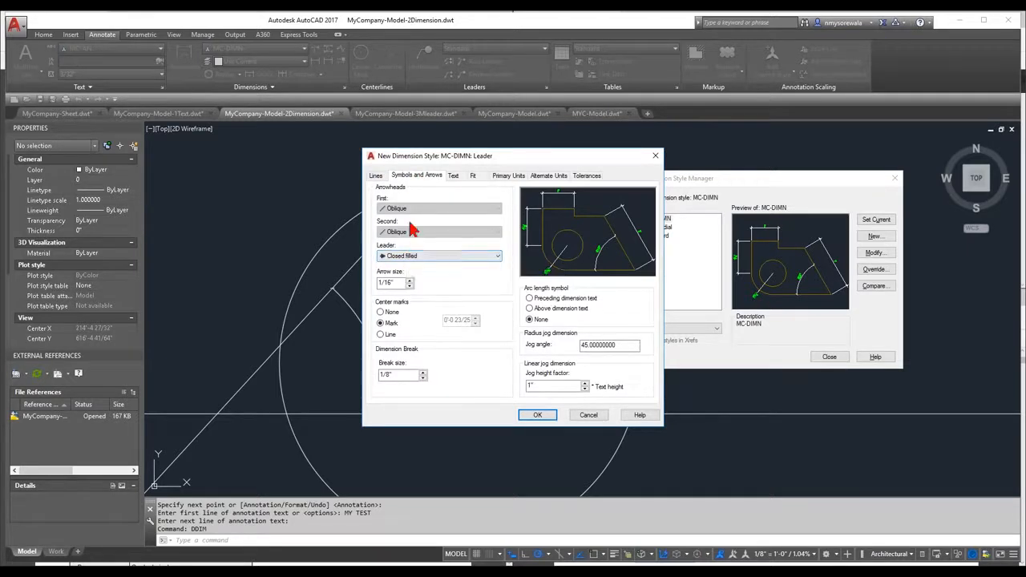
click(455, 176)
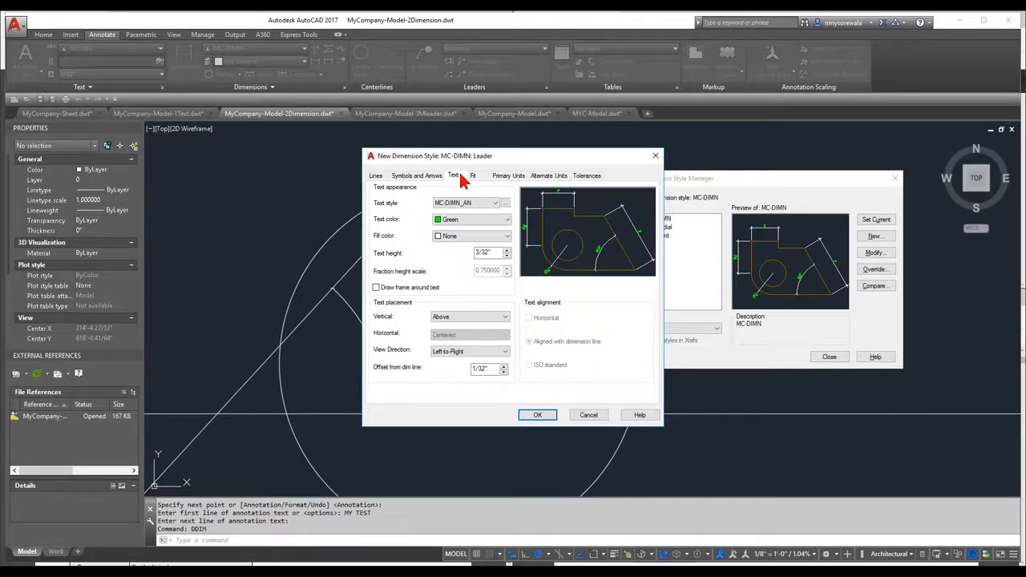
click(453, 317)
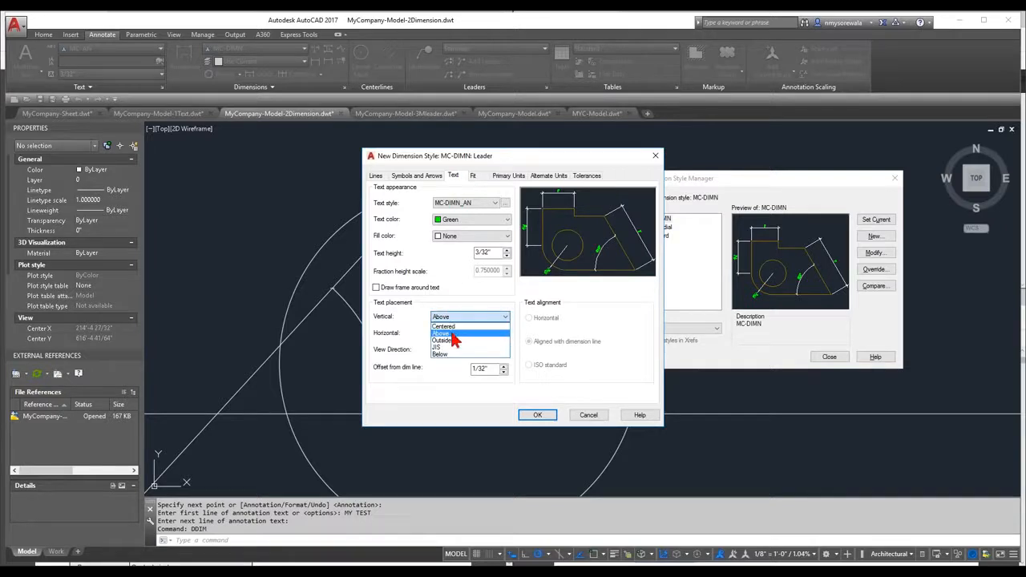
click(451, 325)
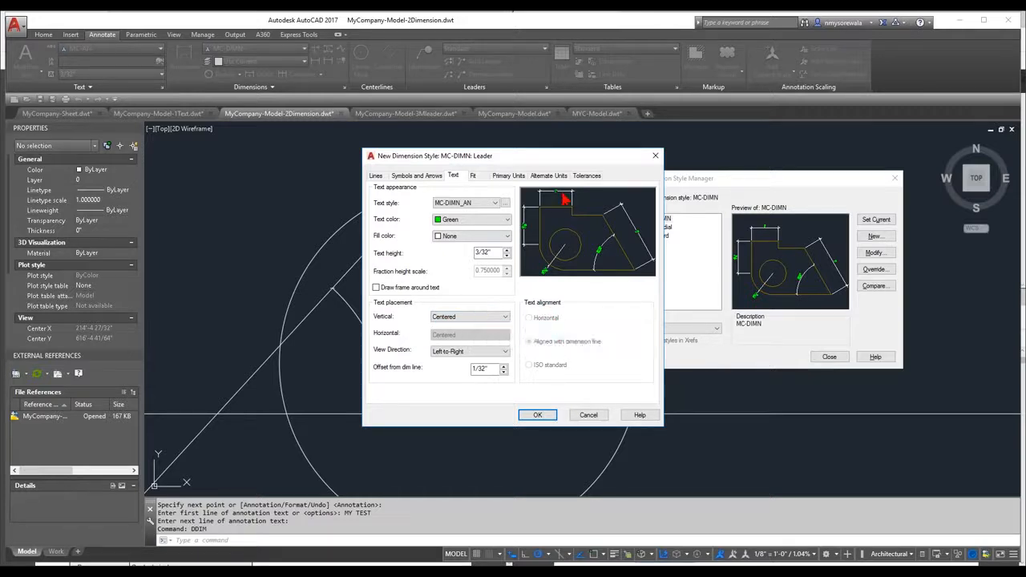
click(477, 177)
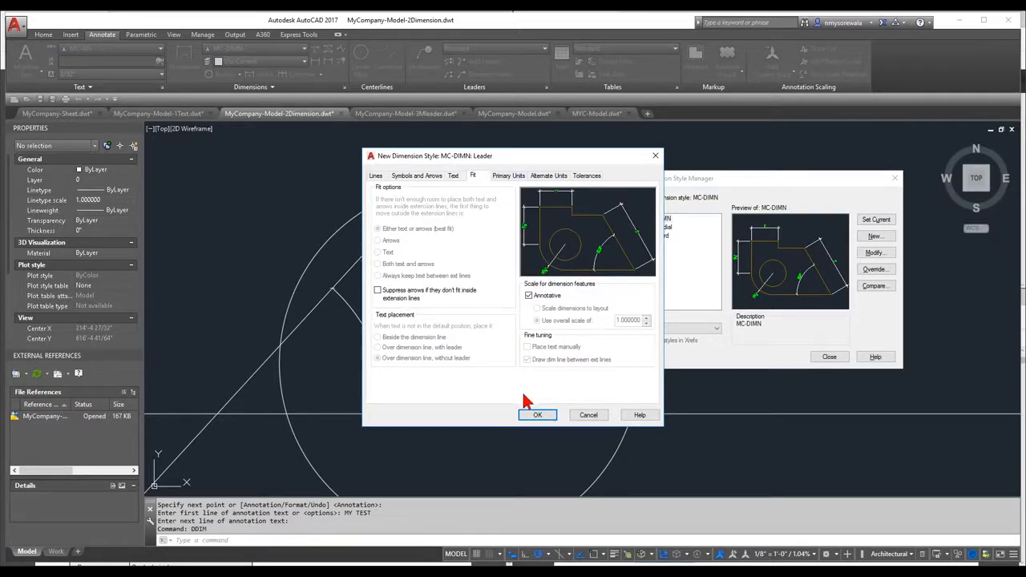
click(535, 416)
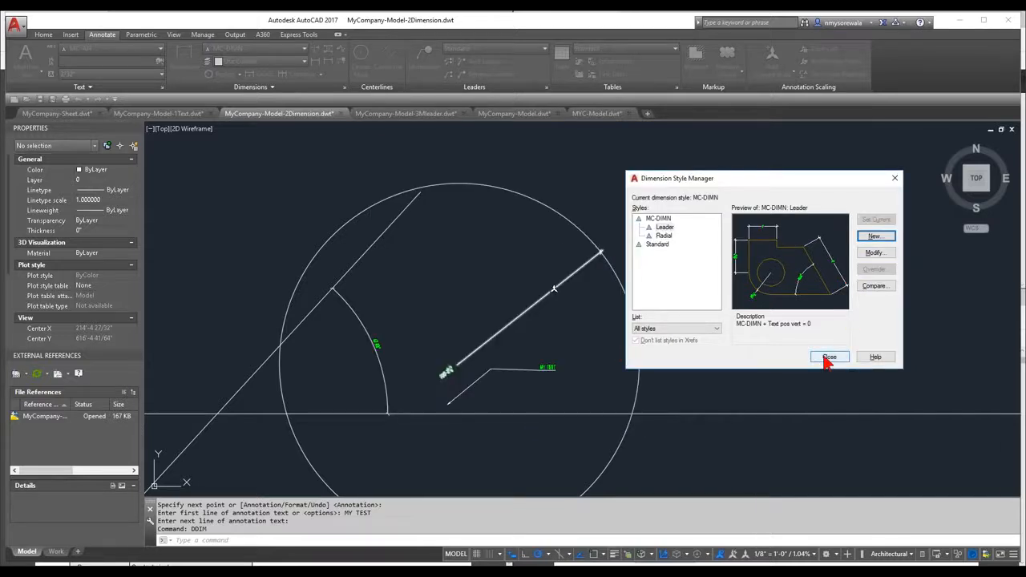
Compare the previews and descriptions of the Radial, Leader and parent MC-DIMN styles, and close the Dimension Style Manager.
click(664, 235)
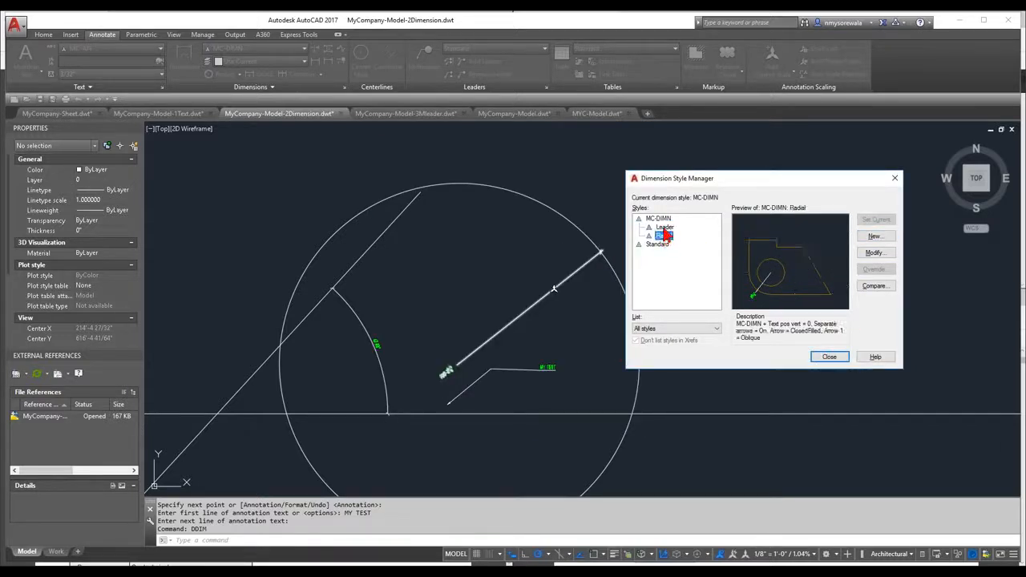
click(665, 228)
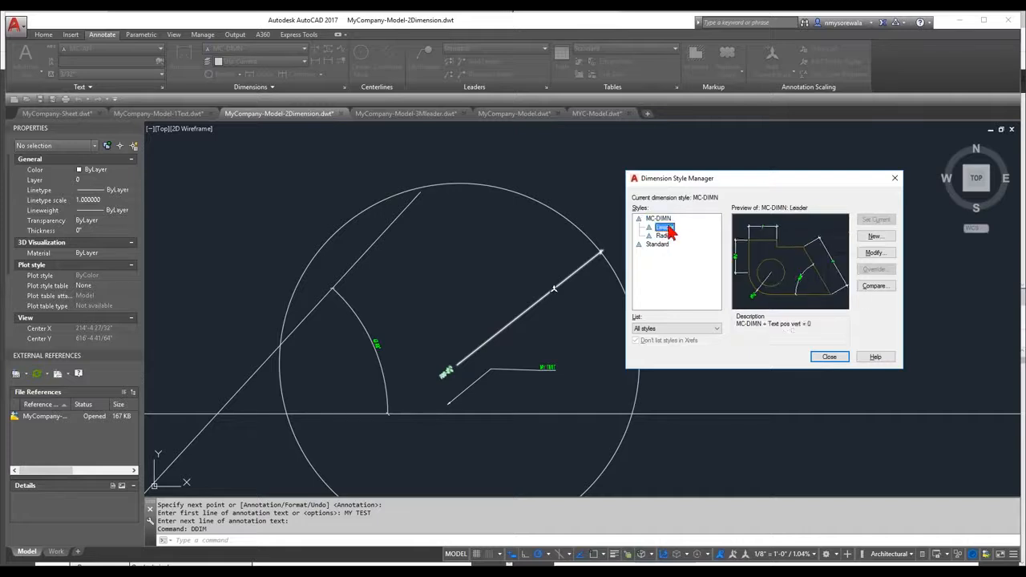
click(661, 221)
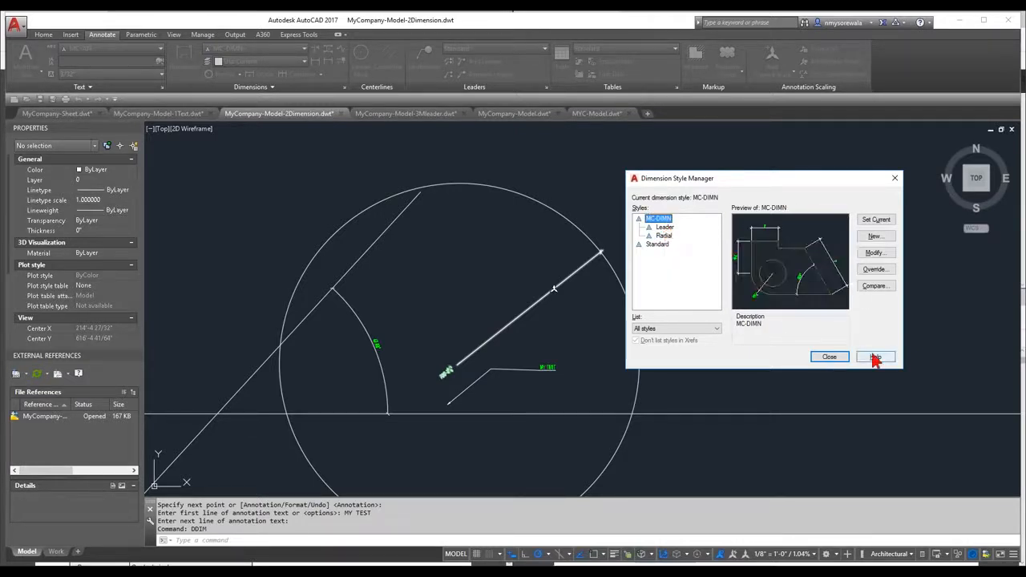
click(830, 357)
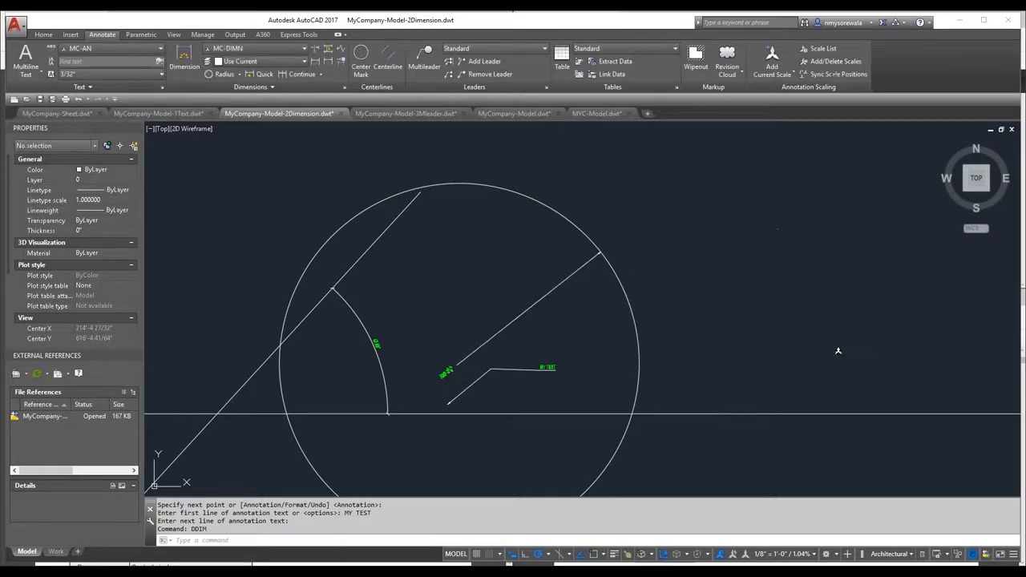
Inspect the radius dimension's arrowhead at the circle, stretch the dimension by its grip to a point inside the circle, and deselect it.
scroll(589, 265, down, 3)
scroll(726, 268, up, 10)
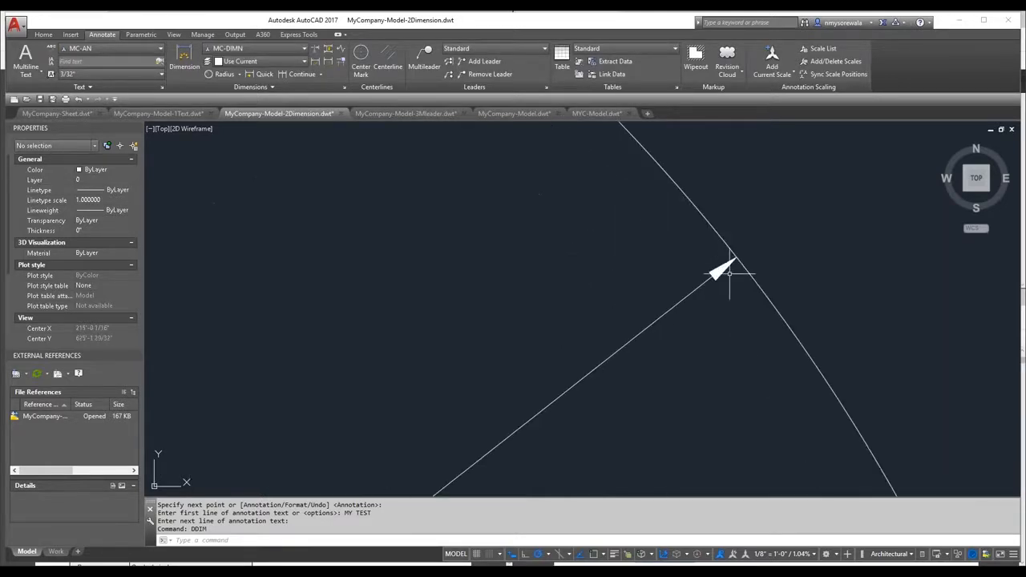
scroll(724, 259, down, 8)
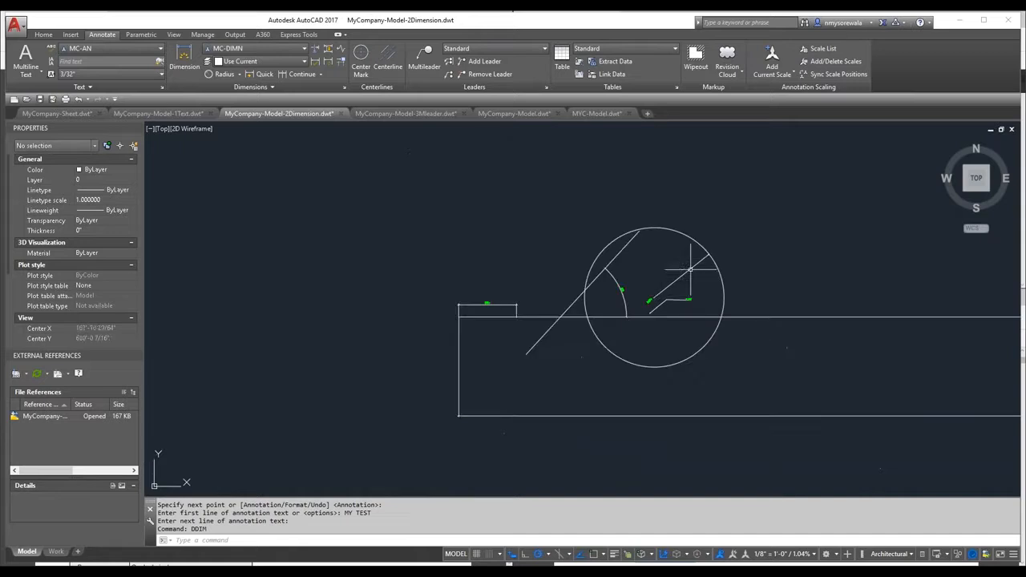
click(663, 293)
click(652, 299)
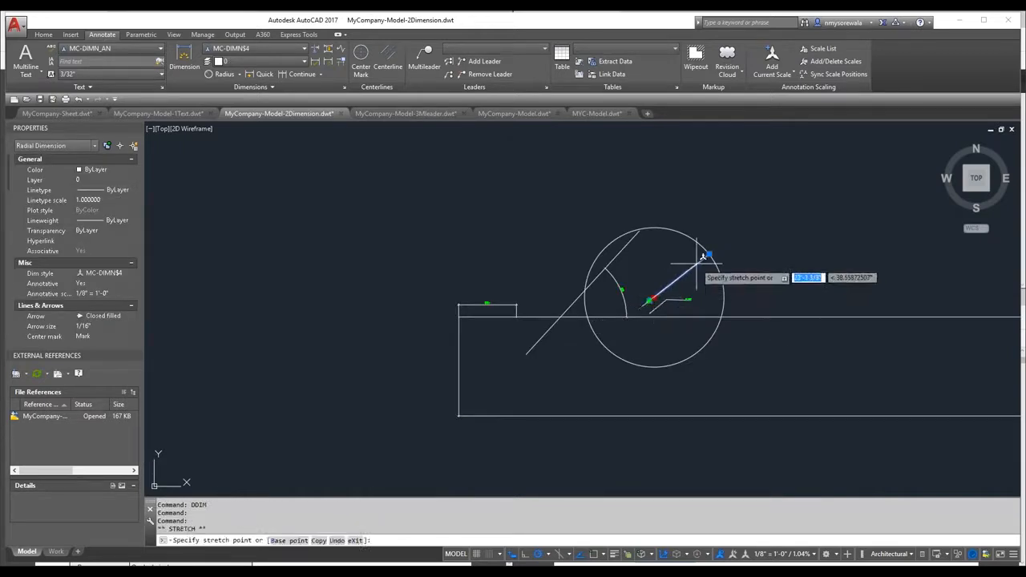
click(670, 288)
scroll(673, 290, up, 5)
key(Escape)
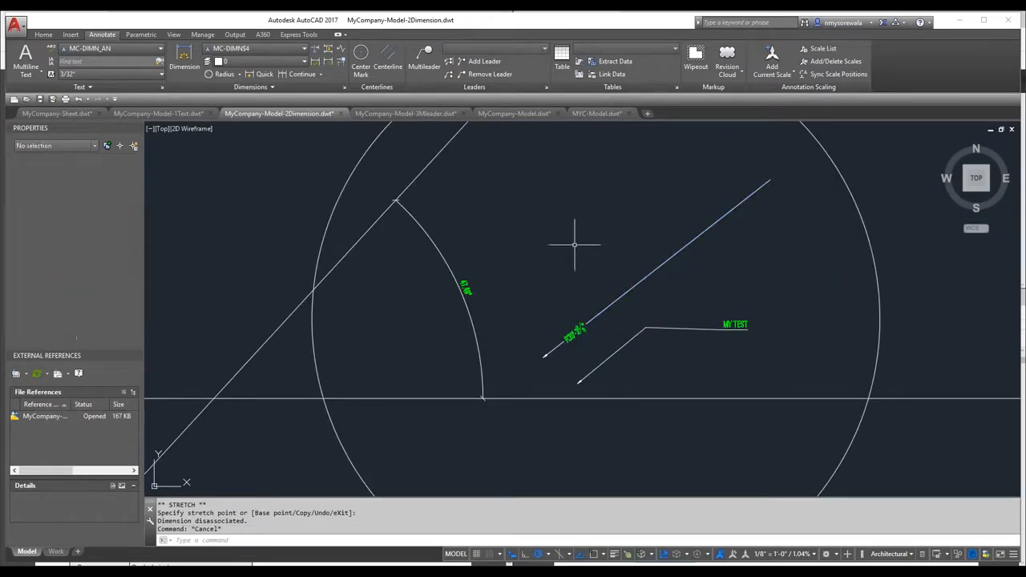
Add a radius dimension to the large circle with its text inside, and inspect the arrowhead at the circle's edge.
click(224, 74)
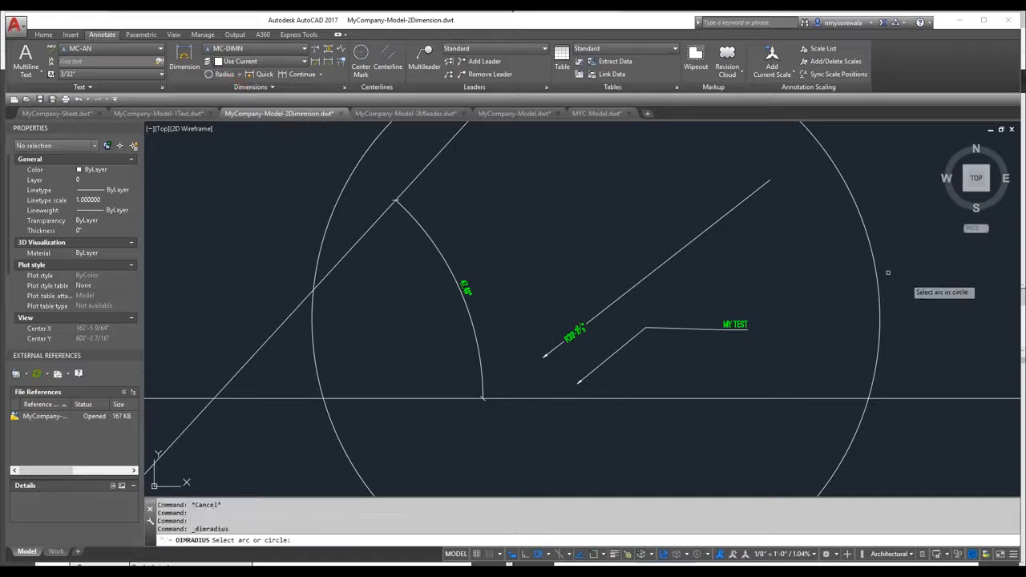
click(878, 270)
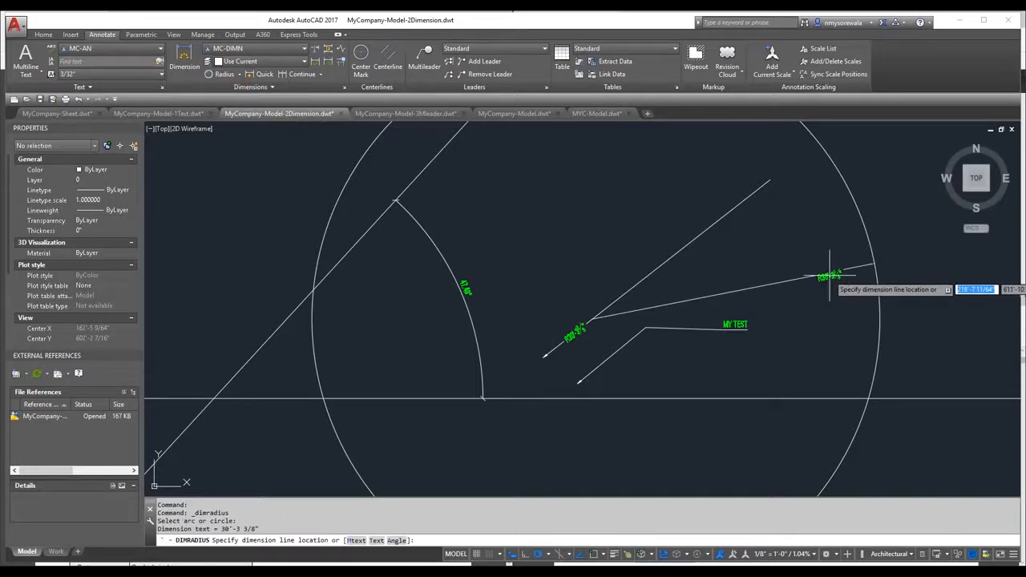
click(774, 282)
scroll(906, 267, up, 3)
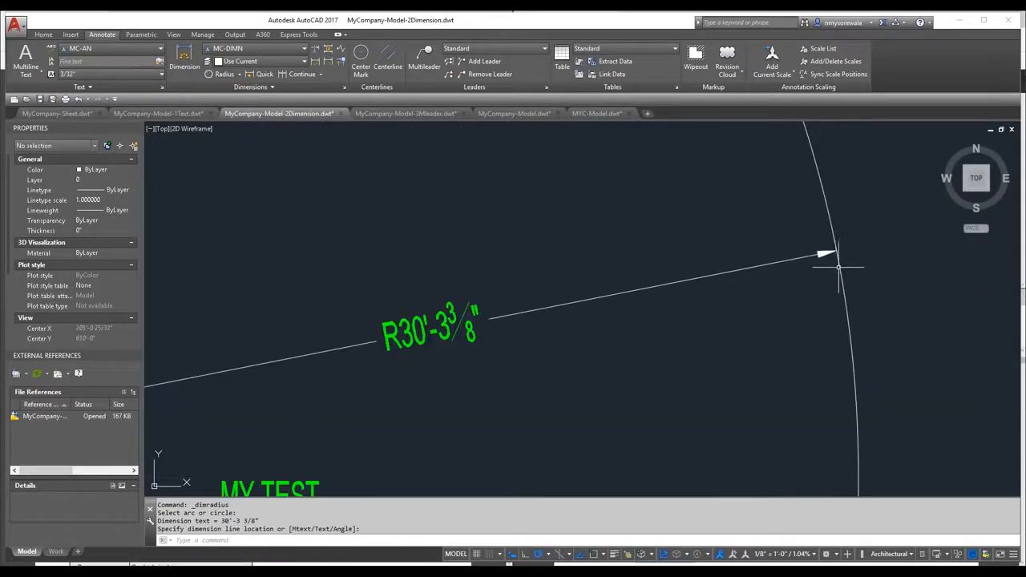
scroll(807, 273, down, 5)
scroll(721, 286, up, 5)
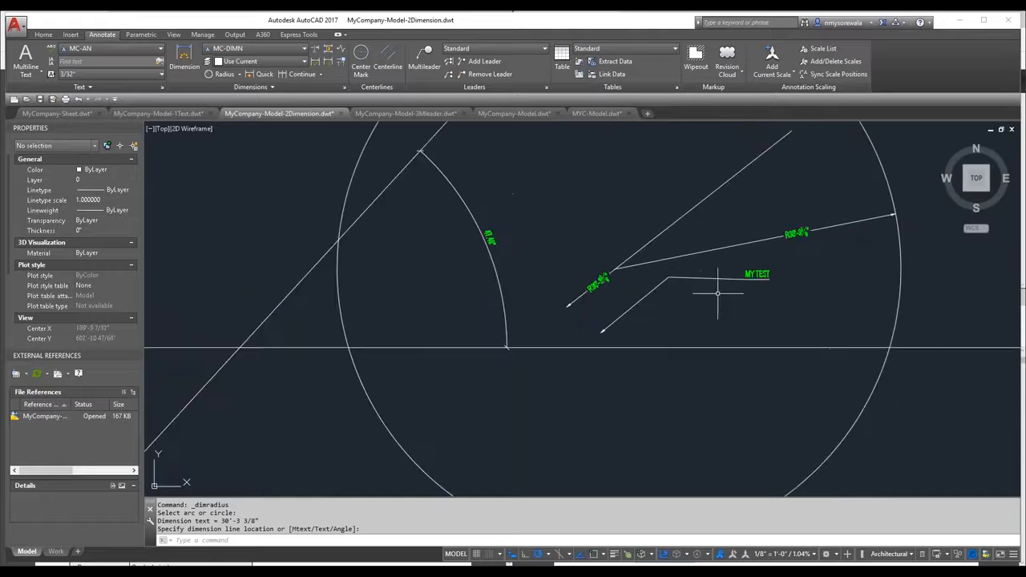
key(Escape)
Draw a leader with a short horizontal landing below the MY TEST leader, annotated with the text Test.
click(850, 292)
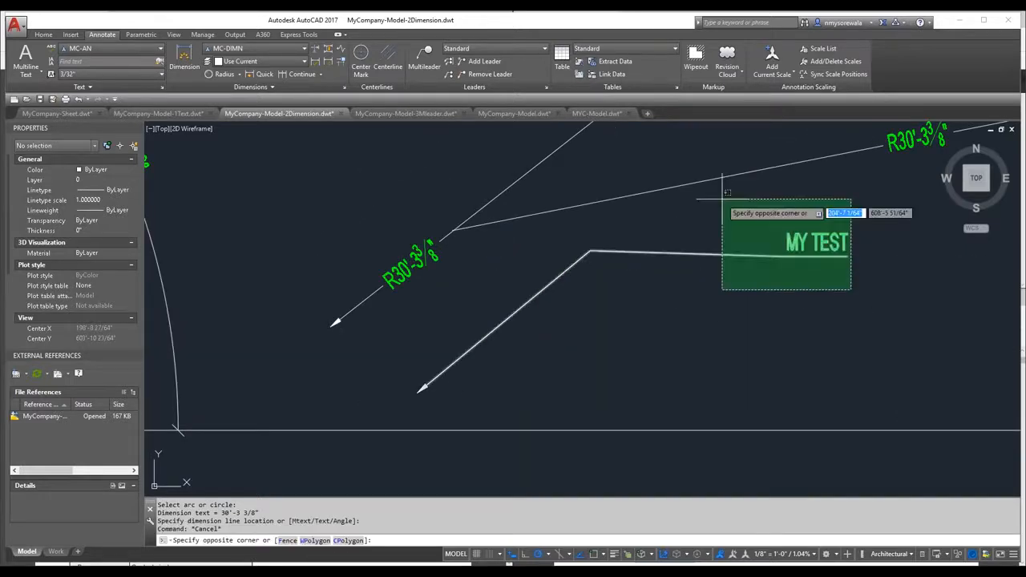
click(721, 312)
text(LEader)
key(Return)
click(651, 396)
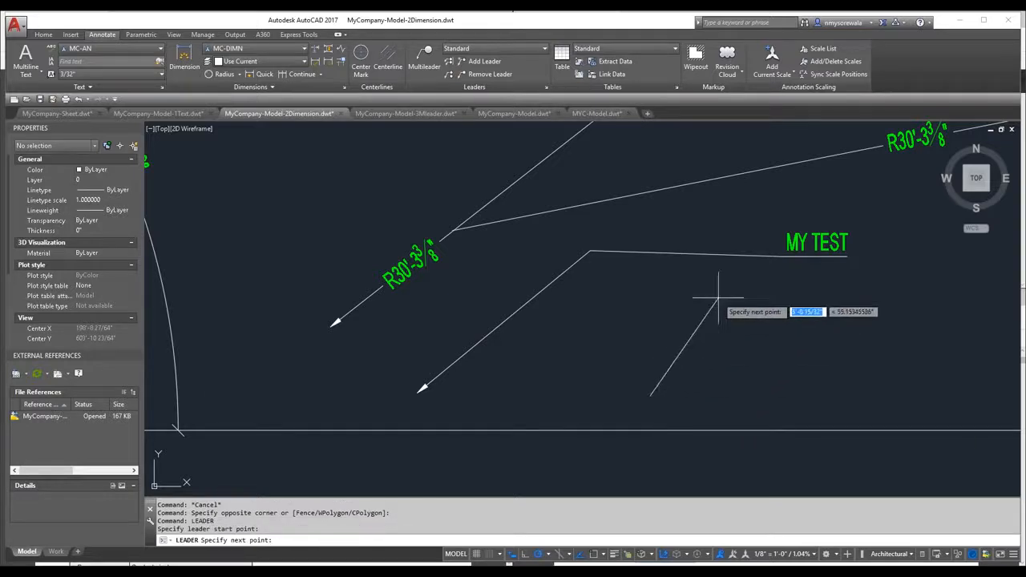
click(741, 298)
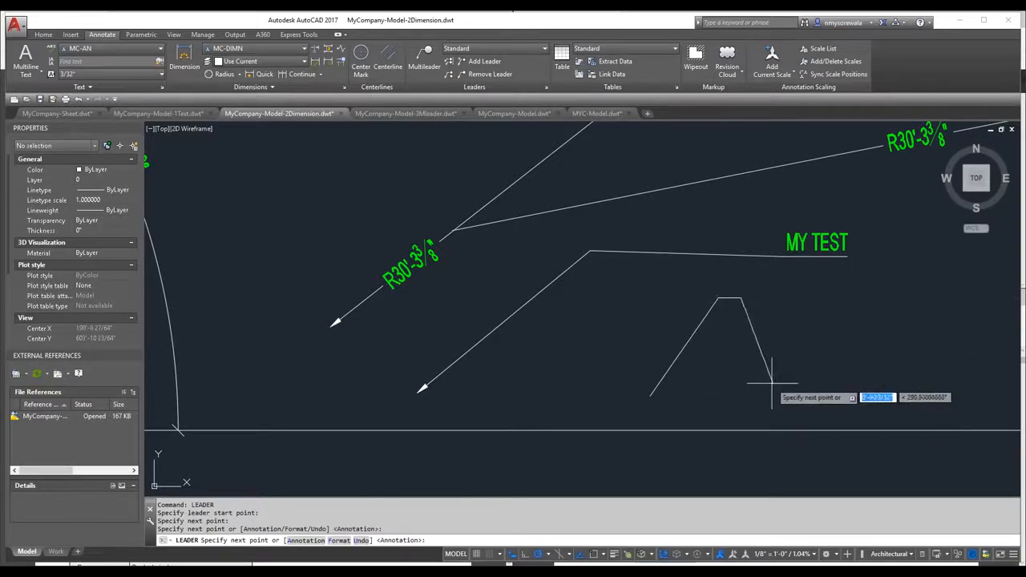
key(Return)
text(Test)
key(Return)
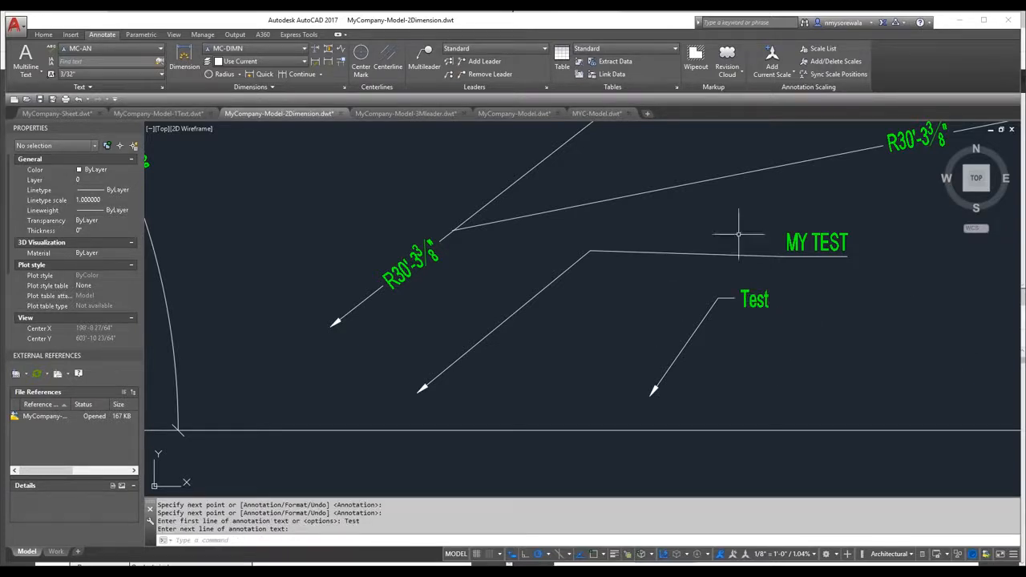
Update the MY TEST leader to the current MC-DIMN dimension style.
click(770, 248)
click(742, 265)
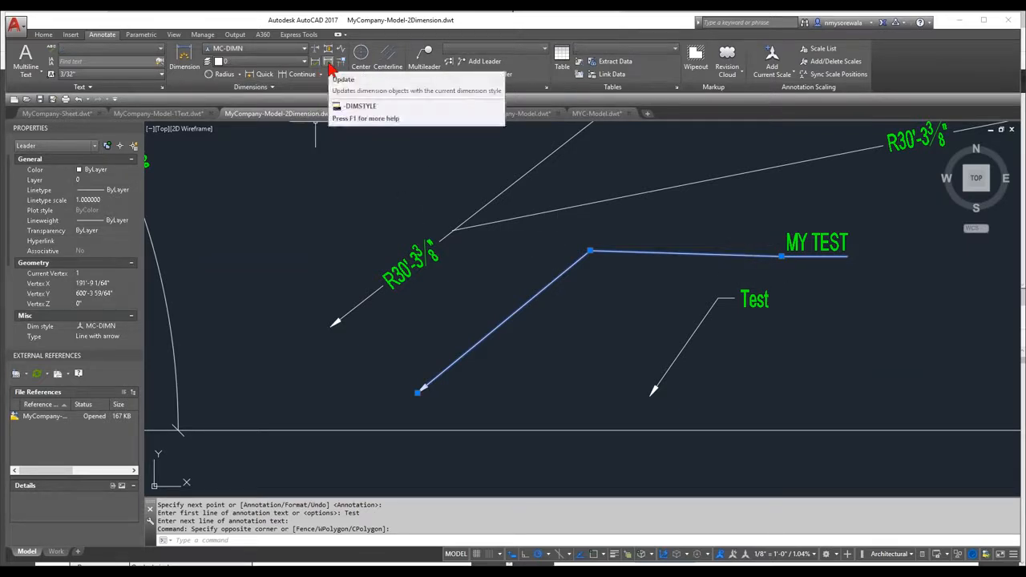
click(329, 66)
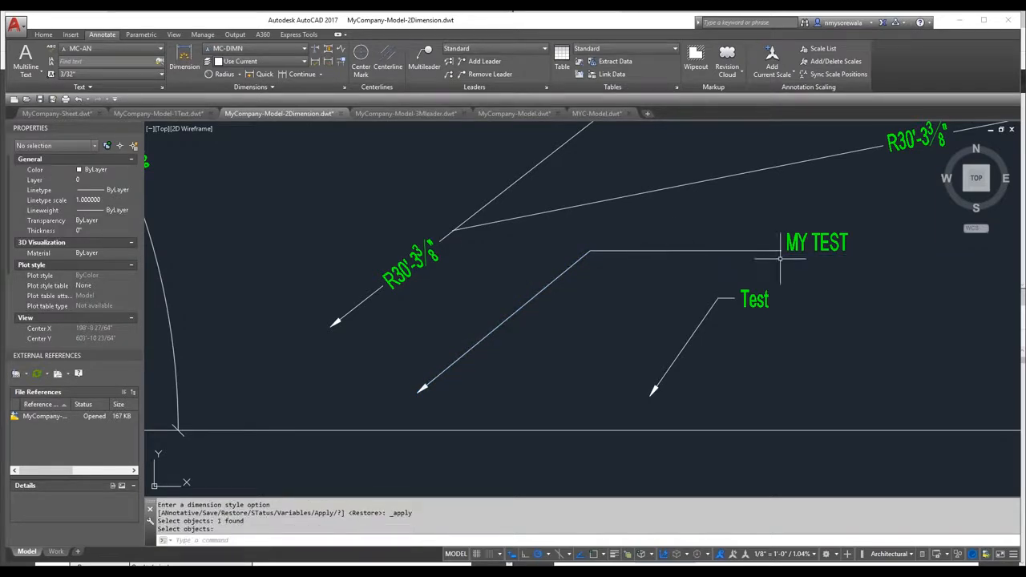
Move the MY TEST annotation text slightly downward by its grip, and deselect it.
click(803, 245)
click(787, 250)
click(795, 261)
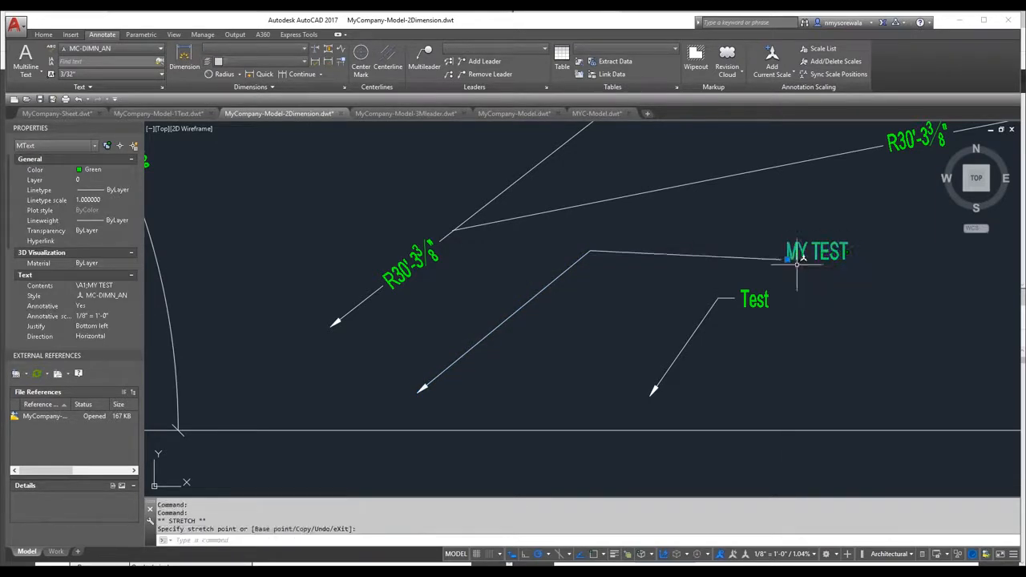
key(Escape)
key(Escape)
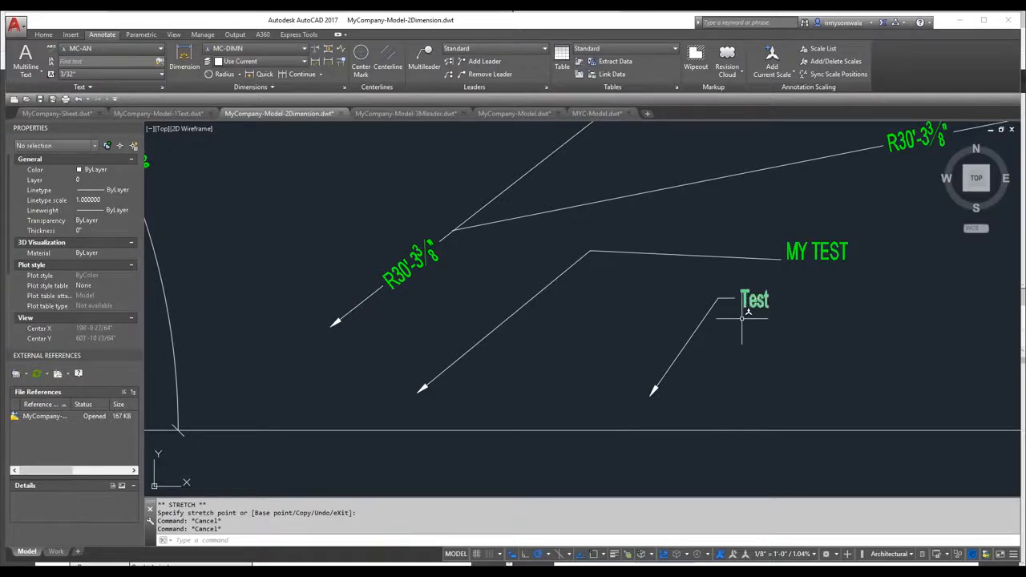
Select the Test leader line and its text together, and examine how the line, landing, arrowhead and text relate.
scroll(744, 317, up, 6)
click(822, 291)
click(596, 153)
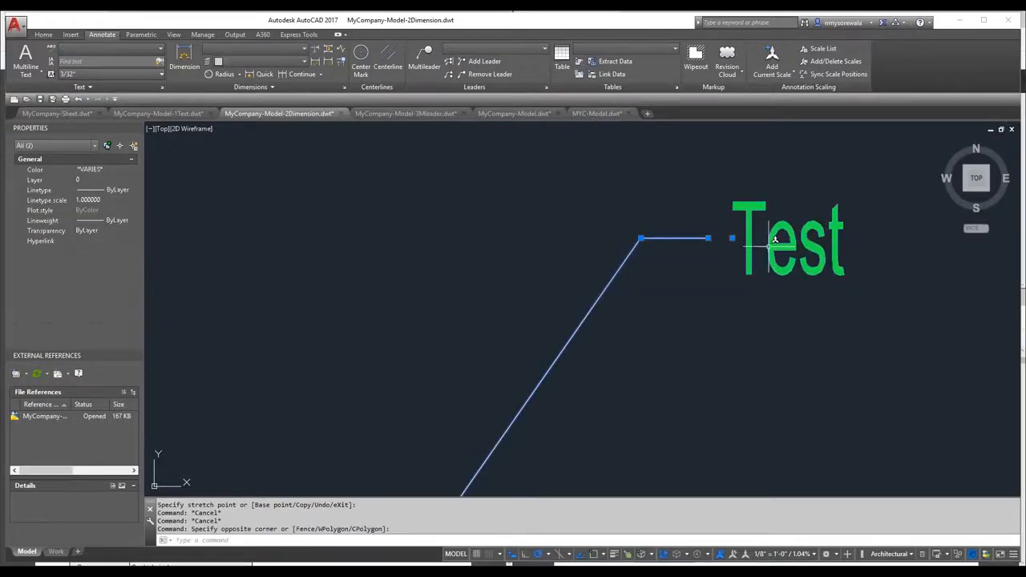
key(Escape)
click(790, 293)
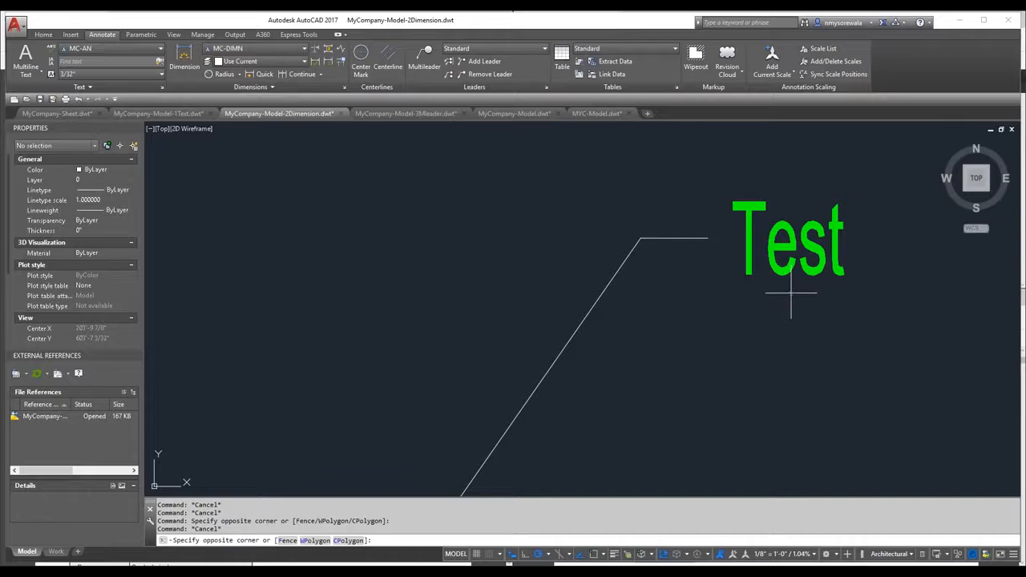
click(637, 207)
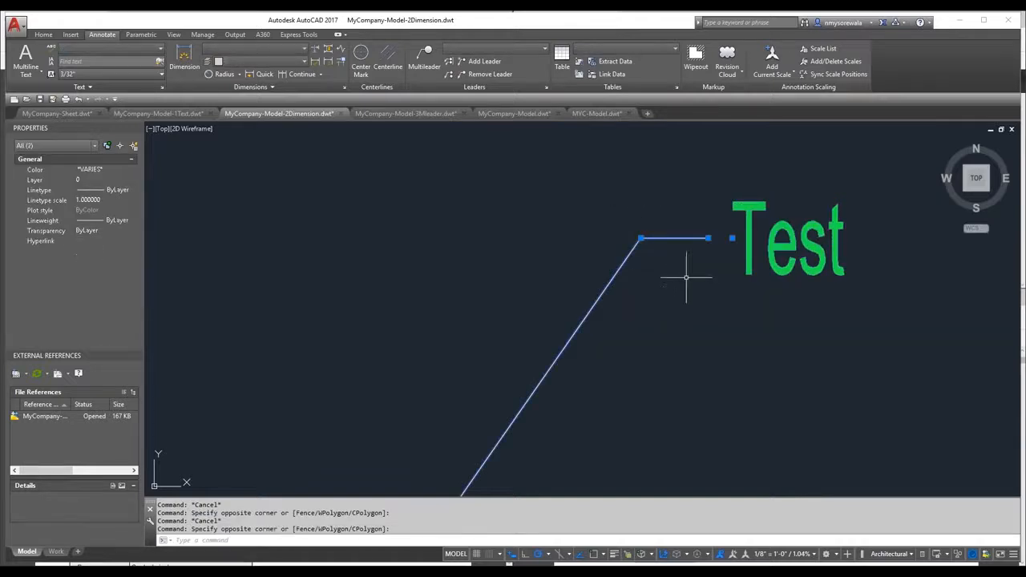
scroll(685, 283, down, 4)
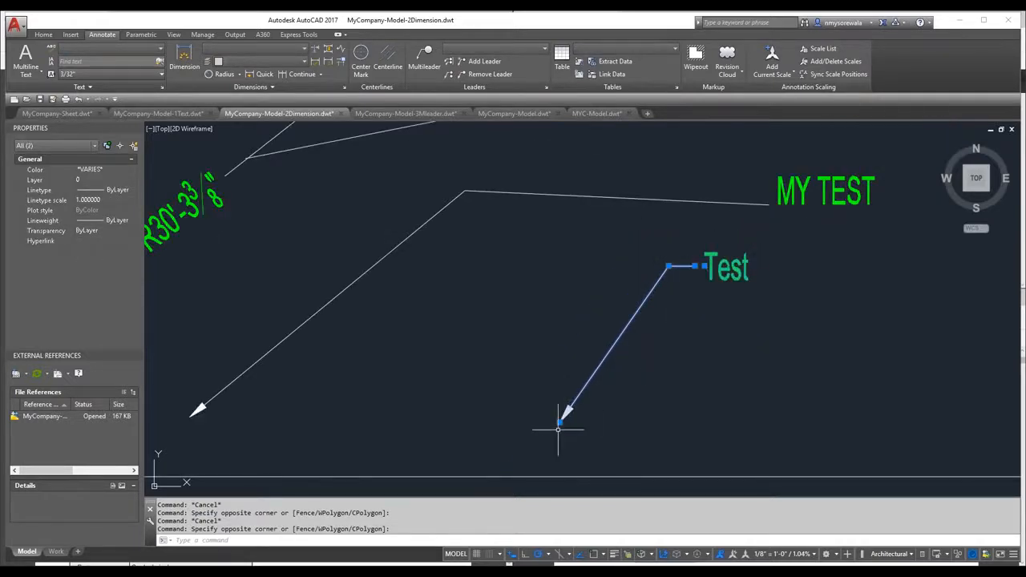
scroll(565, 393, down, 3)
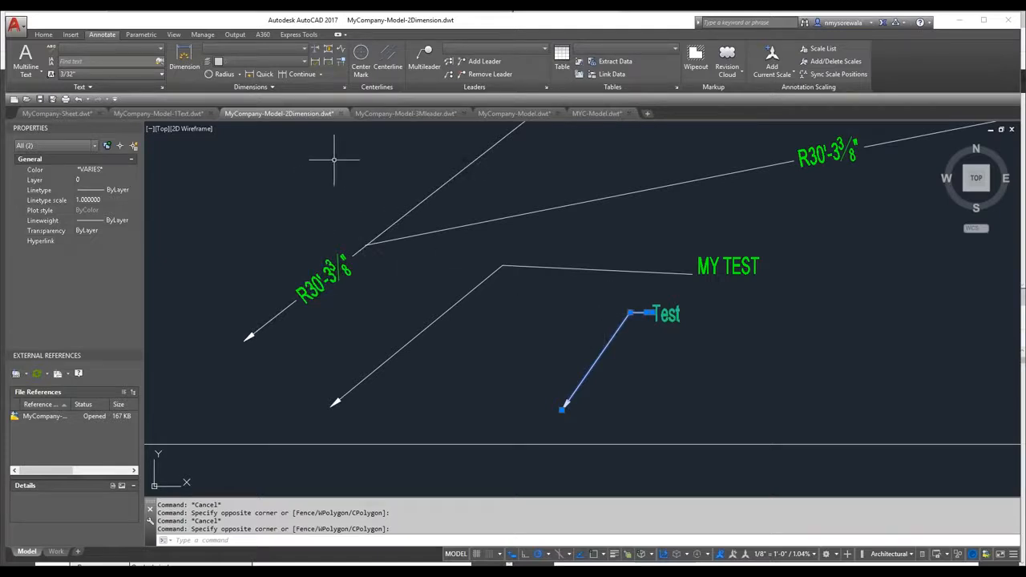
Switch to the MyCompany-Model-3Mleader.dwt drawing.
mouse_move(377, 128)
click(395, 114)
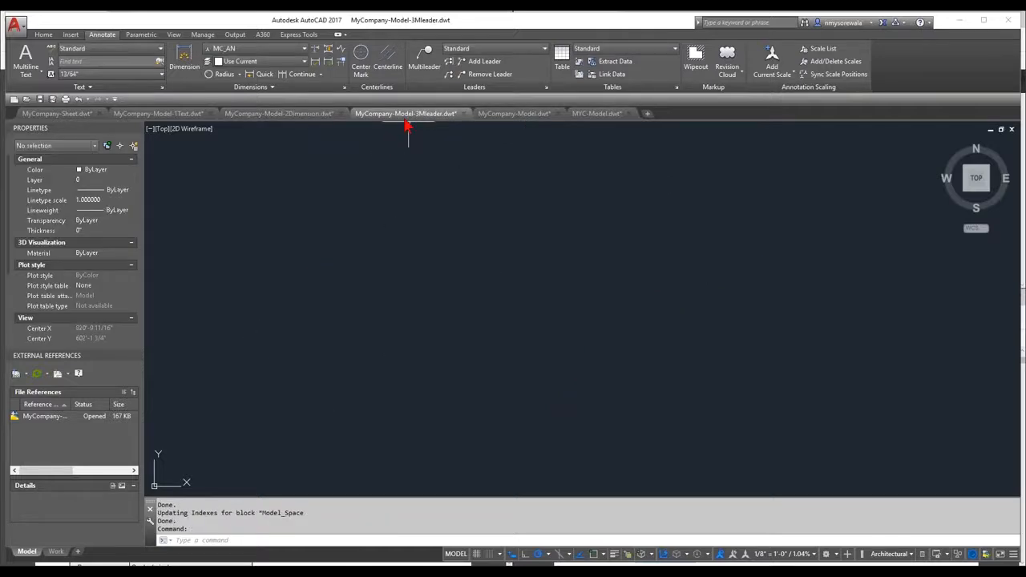
mouse_move(405, 116)
Review the previews and descriptions of MC_AN's Angular, Leader and Linear sub-styles, and close the Dimension Style Manager.
click(344, 88)
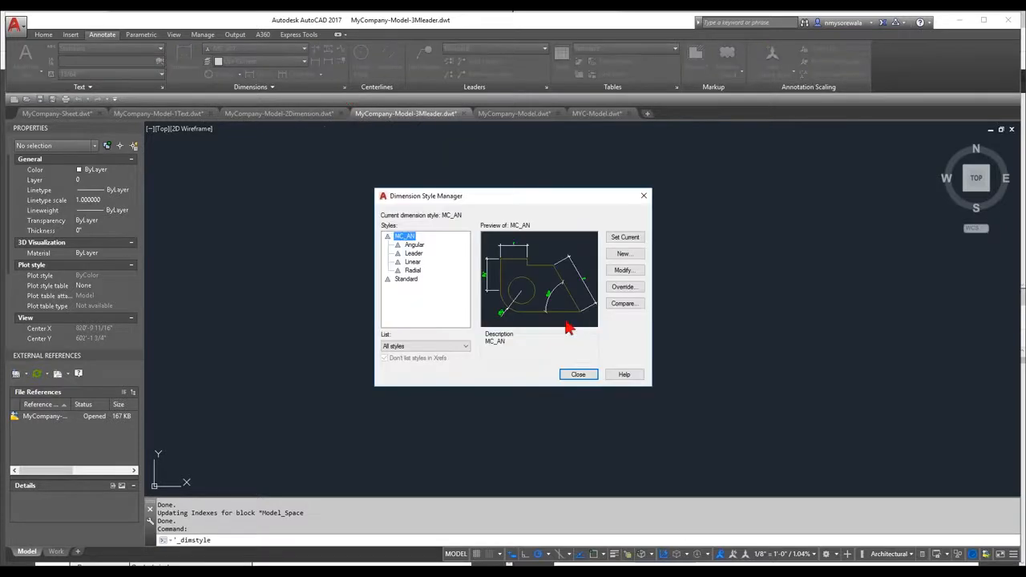
click(414, 245)
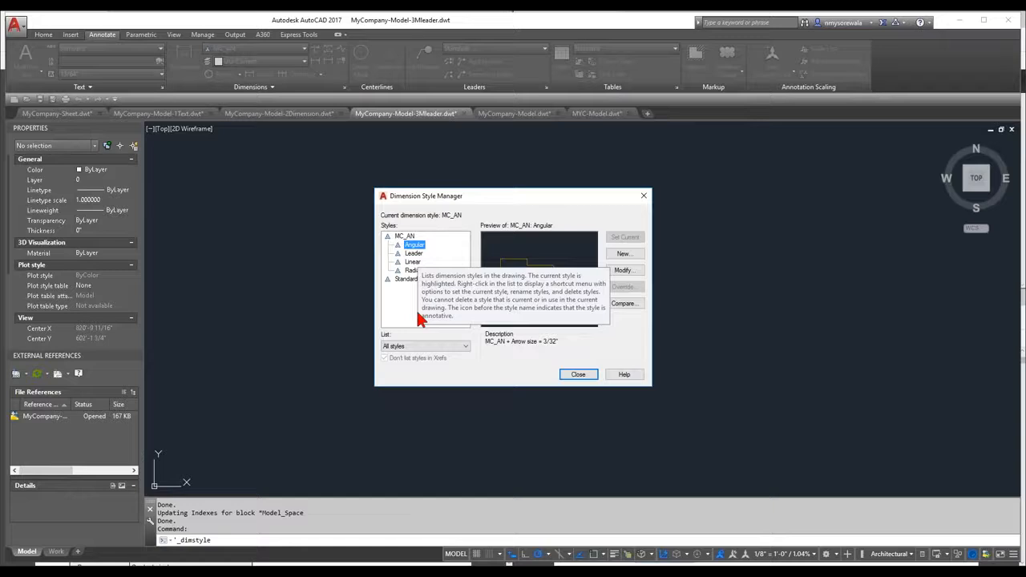
click(414, 253)
click(413, 263)
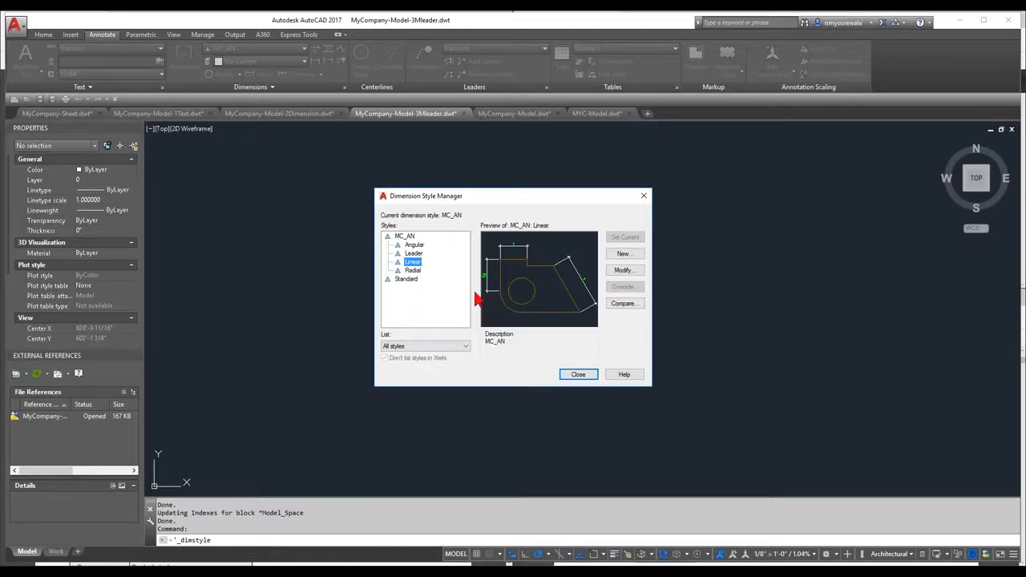
click(576, 376)
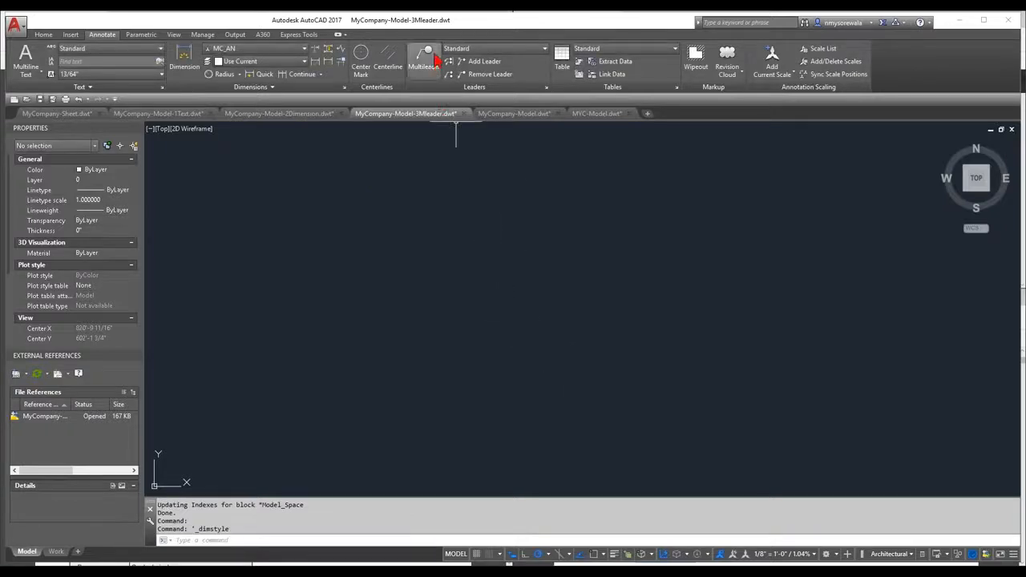
Create an annotative multileader style named MC-Text based on Standard, and continue to its settings.
click(548, 87)
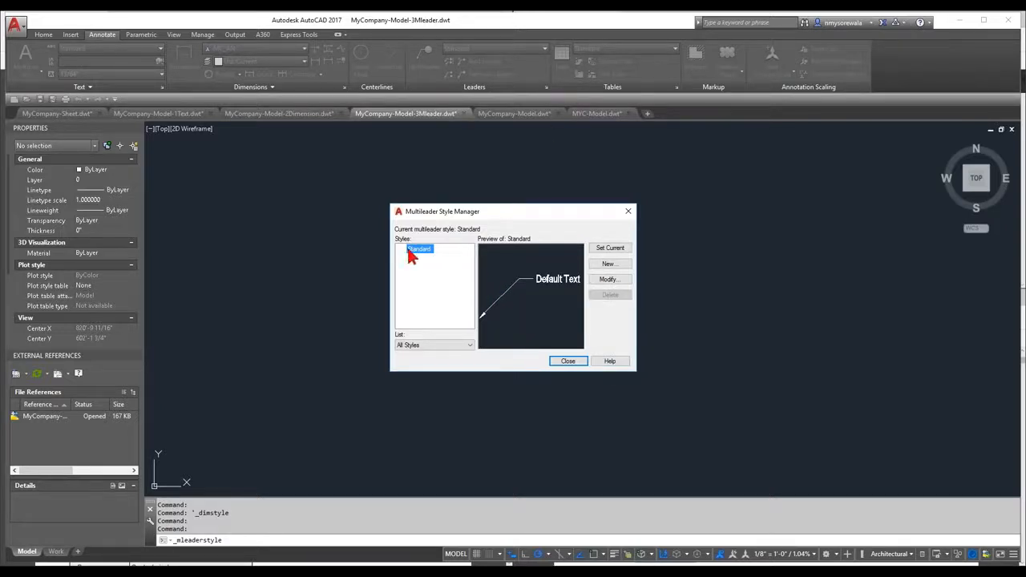
click(614, 267)
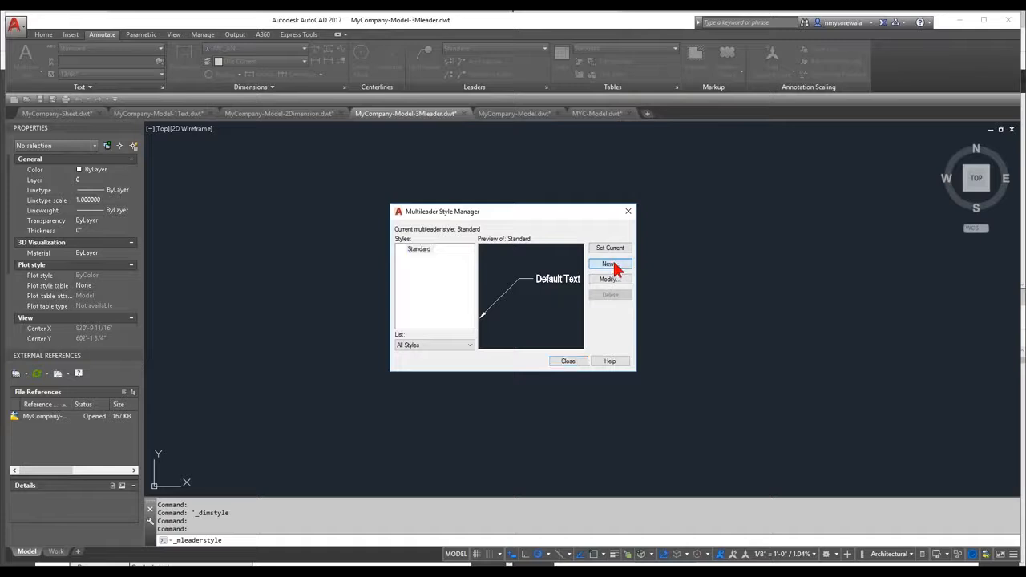
click(616, 268)
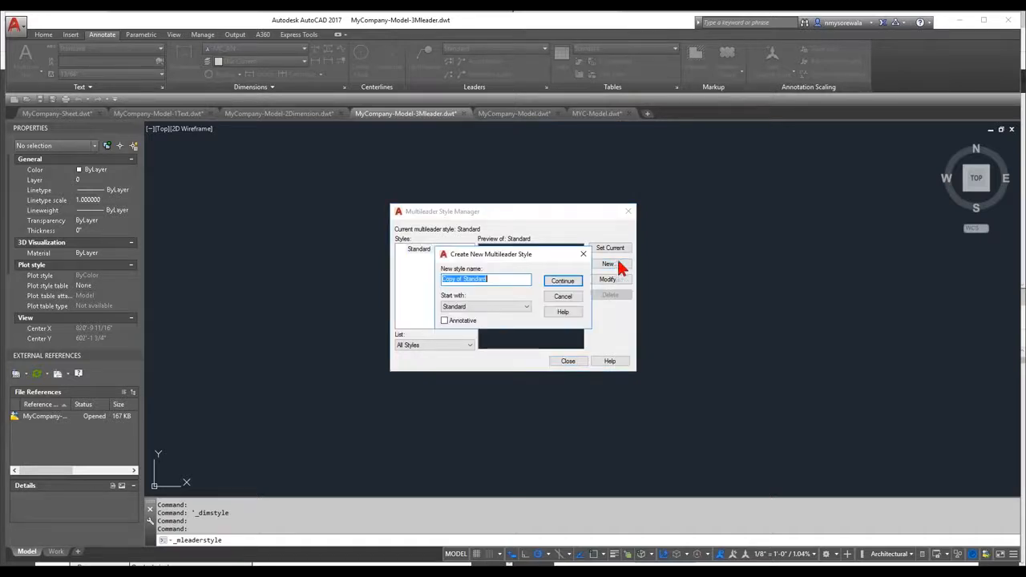
text(MC)
key(BackSpace)
key(BackSpace)
key(BackSpace)
key(BackSpace)
key(BackSpace)
key(BackSpace)
key(BackSpace)
key(BackSpace)
key(BackSpace)
key(BackSpace)
key(BackSpace)
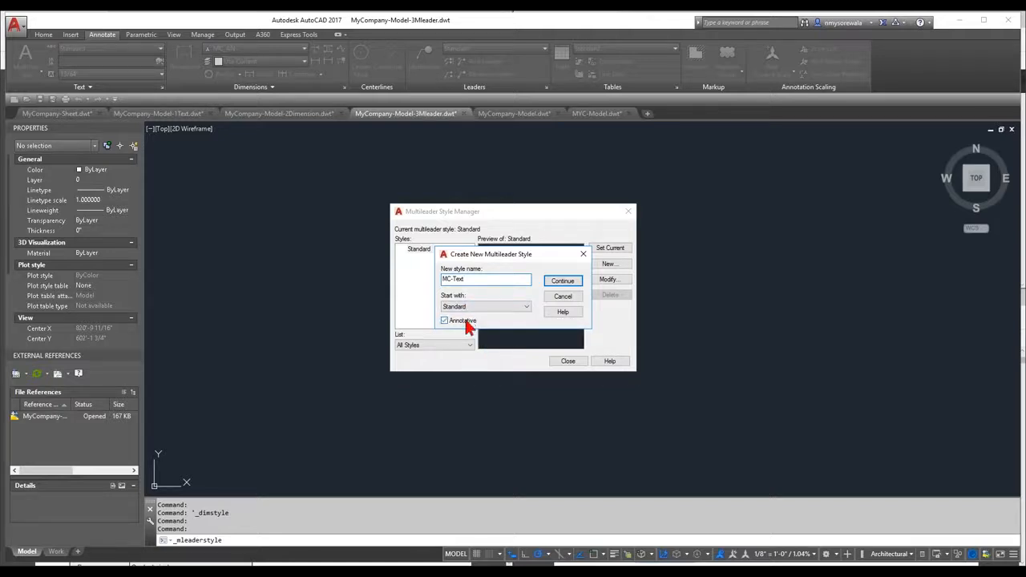
click(563, 282)
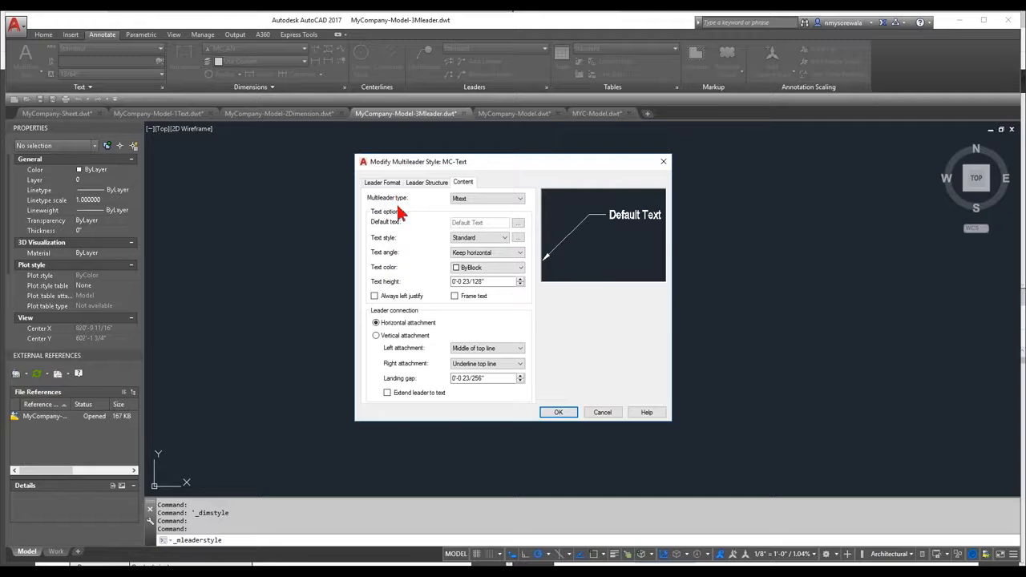
Keep the MC-Text multileader type as Mtext, set its text style to MC-AN and its text height to 3/32".
click(489, 199)
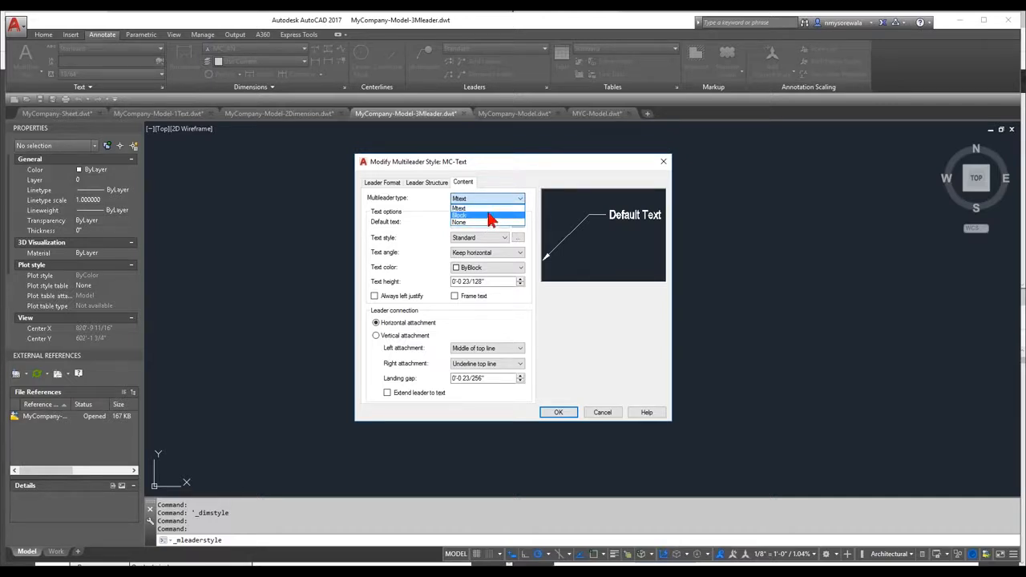
key(Escape)
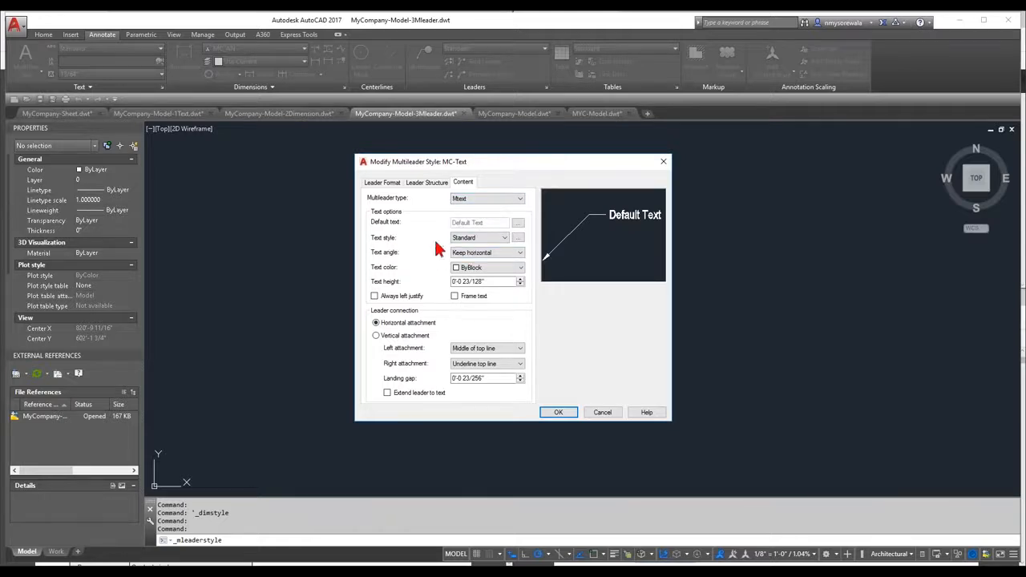
click(489, 239)
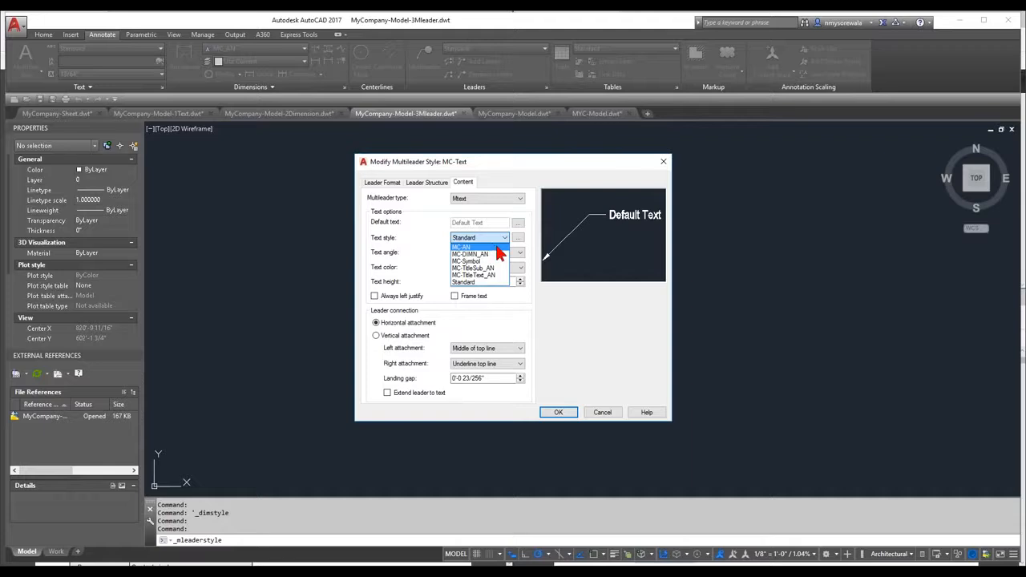
click(497, 248)
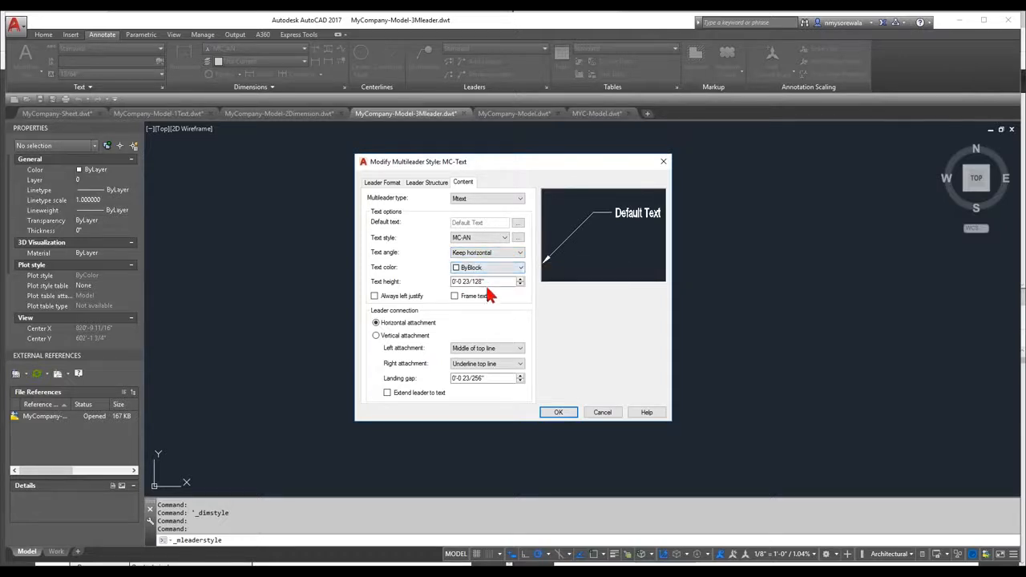
drag(498, 282, 431, 281)
text(3/32)
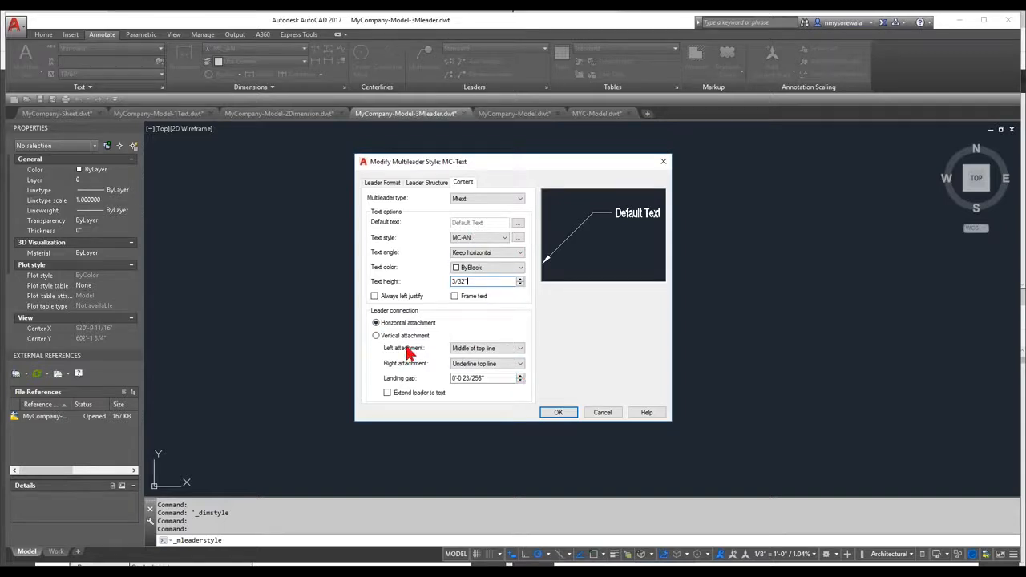
Try Top of top line as the left leader attachment, and restore it to Middle of top line.
click(517, 350)
click(517, 350)
click(516, 352)
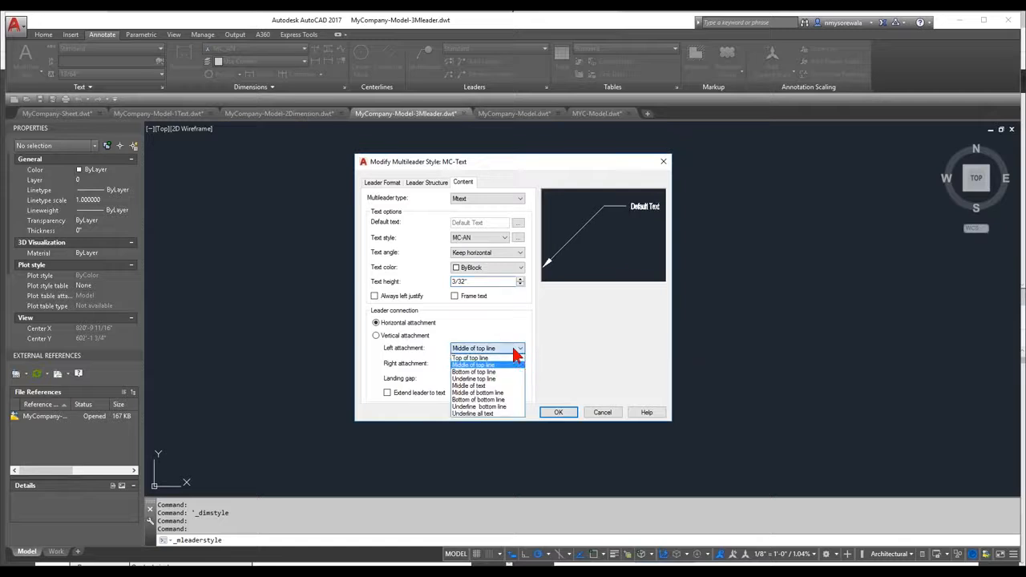
click(507, 357)
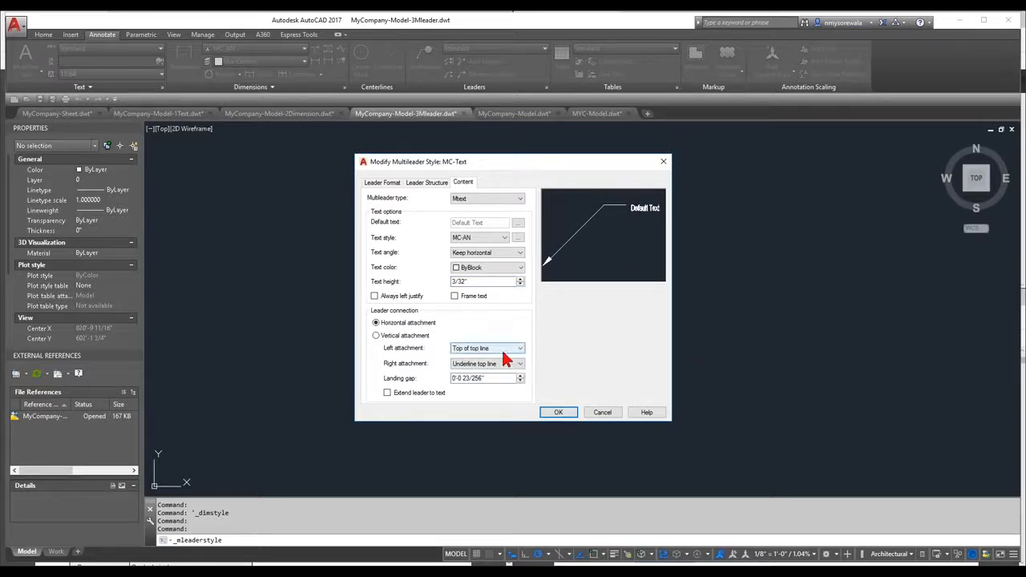
click(503, 353)
click(498, 366)
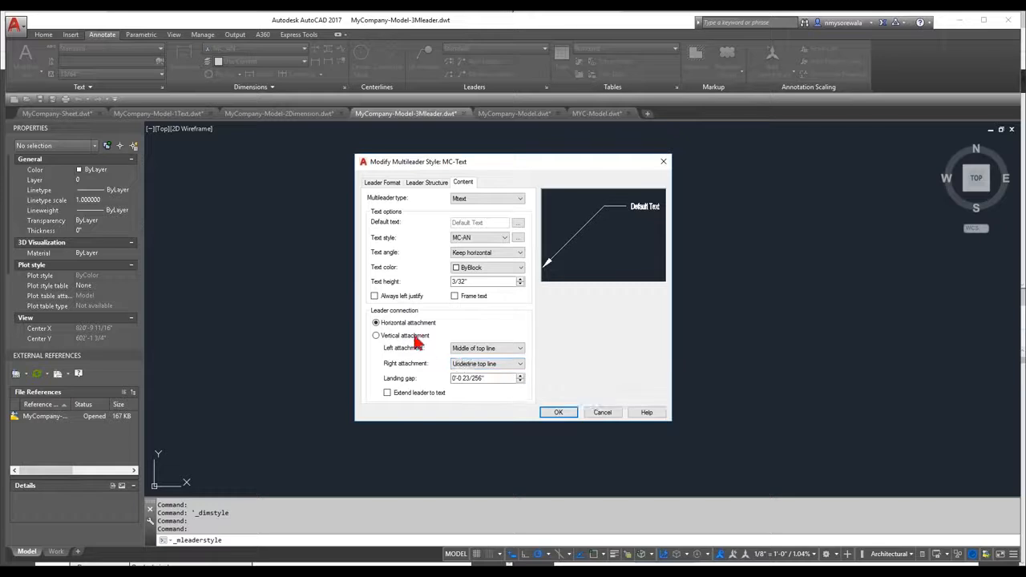
Set the right leader attachment to Middle of text, check the leader structure, and accept the MC-Text style settings.
click(484, 364)
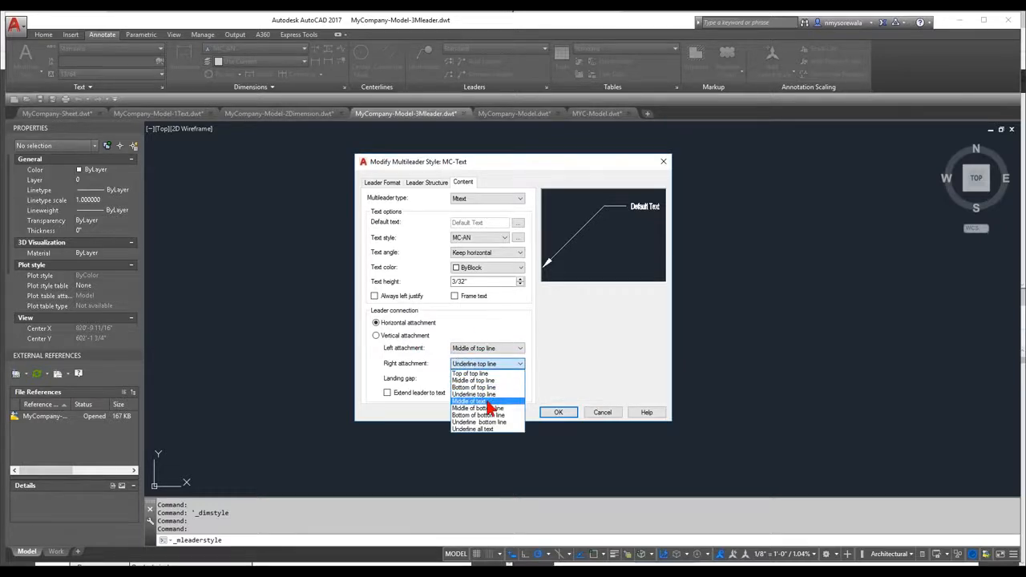
click(486, 400)
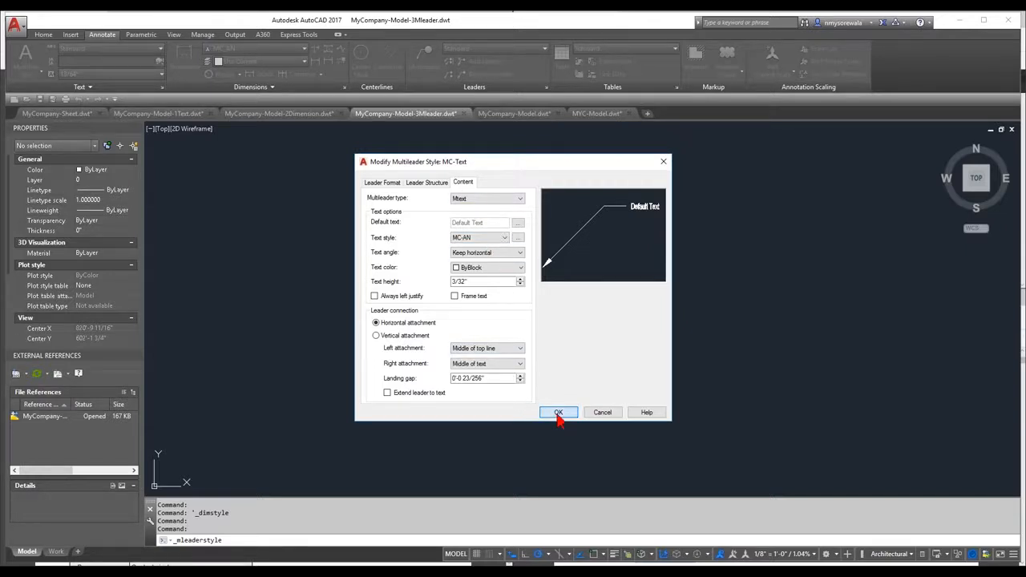
click(437, 185)
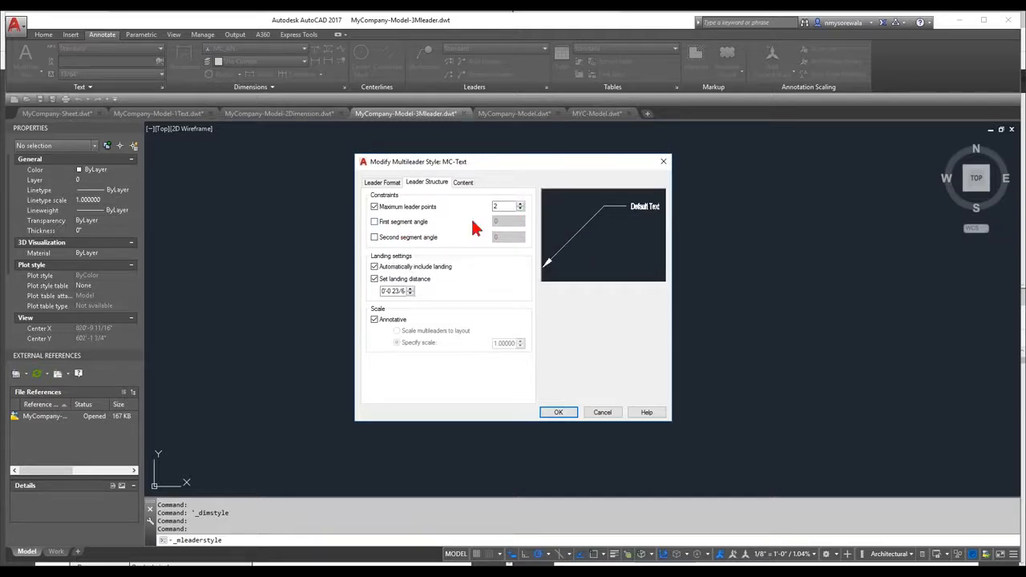
click(558, 418)
Make MC-Text the current multileader style and close the Multileader Style Manager.
click(418, 249)
click(611, 248)
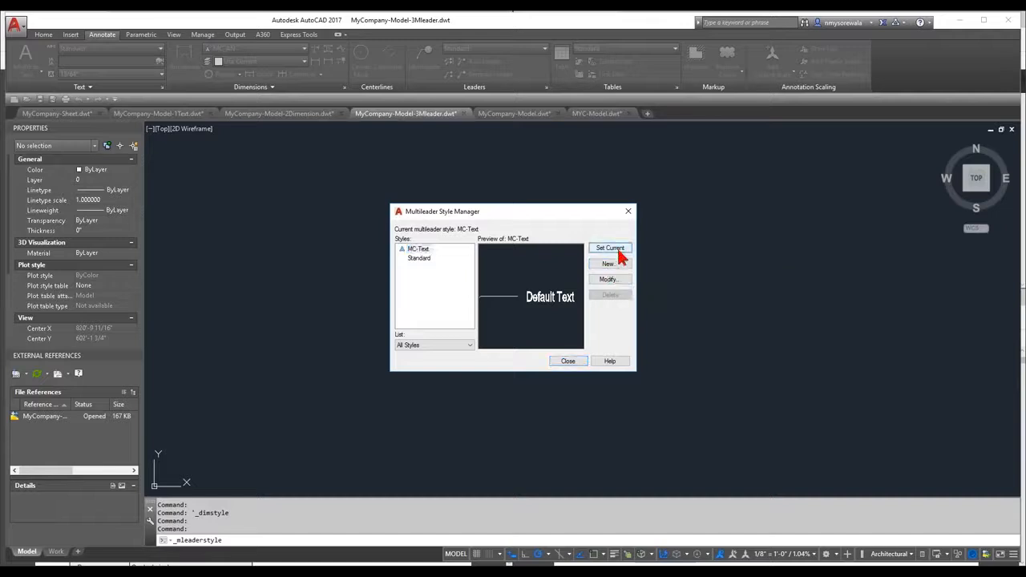
click(568, 362)
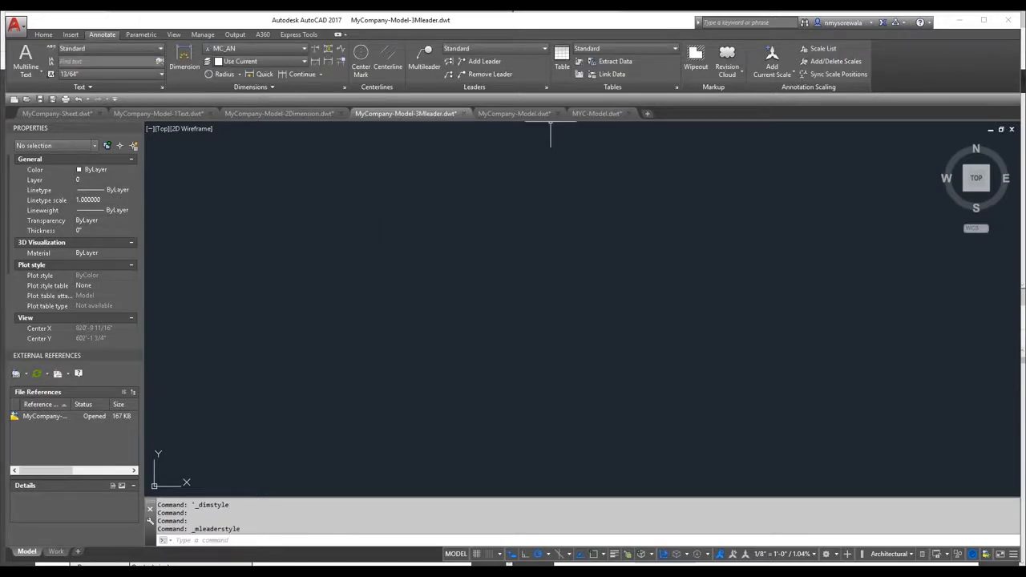
Place a two-point MC-Text multileader in the empty drawing area with the text "This is my text".
click(424, 57)
click(380, 371)
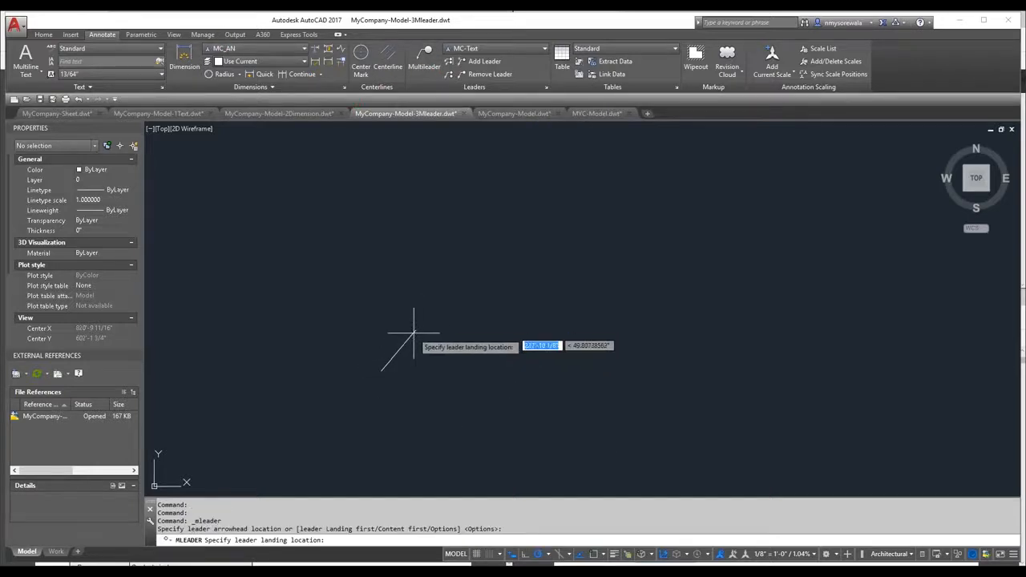
click(395, 367)
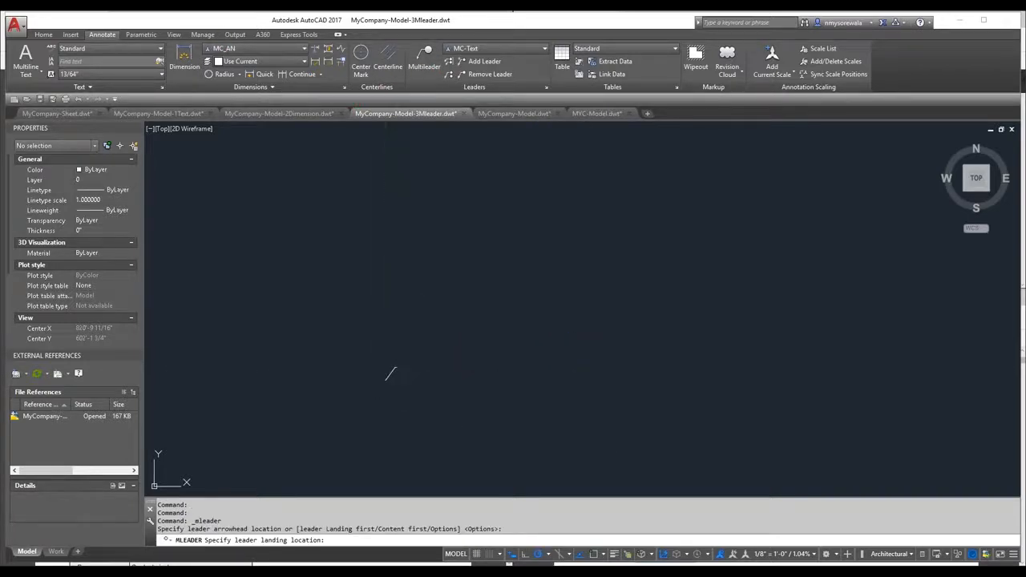
scroll(399, 402, up, 12)
scroll(428, 313, down, 2)
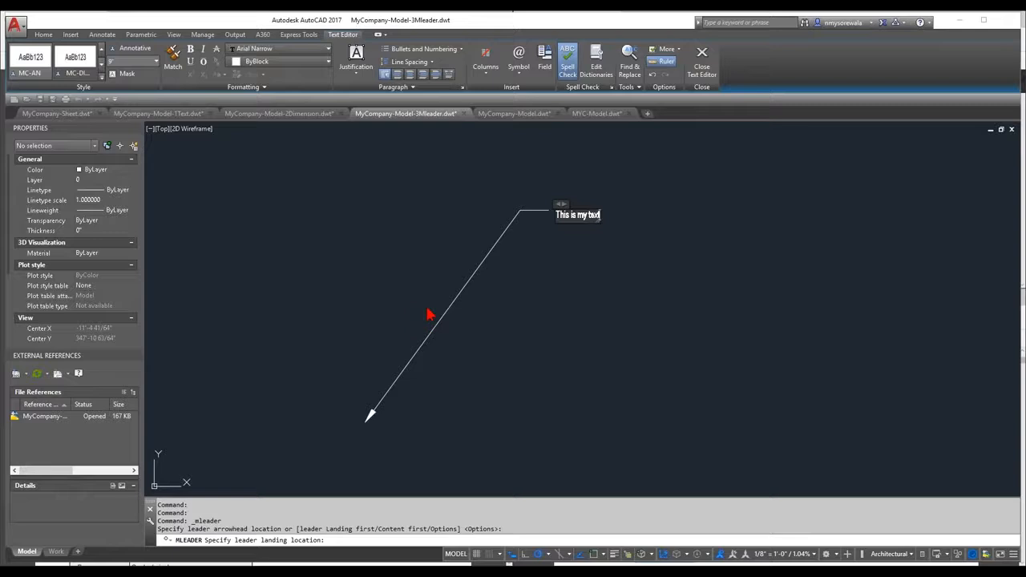
click(579, 375)
scroll(577, 217, down, 2)
scroll(562, 201, up, 5)
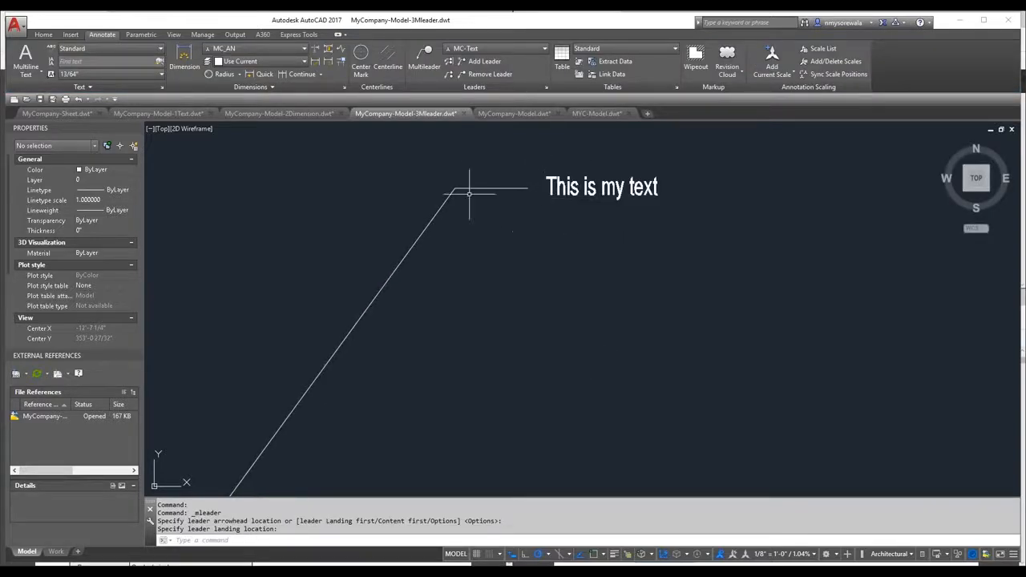
Place a second, shorter multileader below and to the right of the first with the text "Text2".
click(424, 60)
click(475, 420)
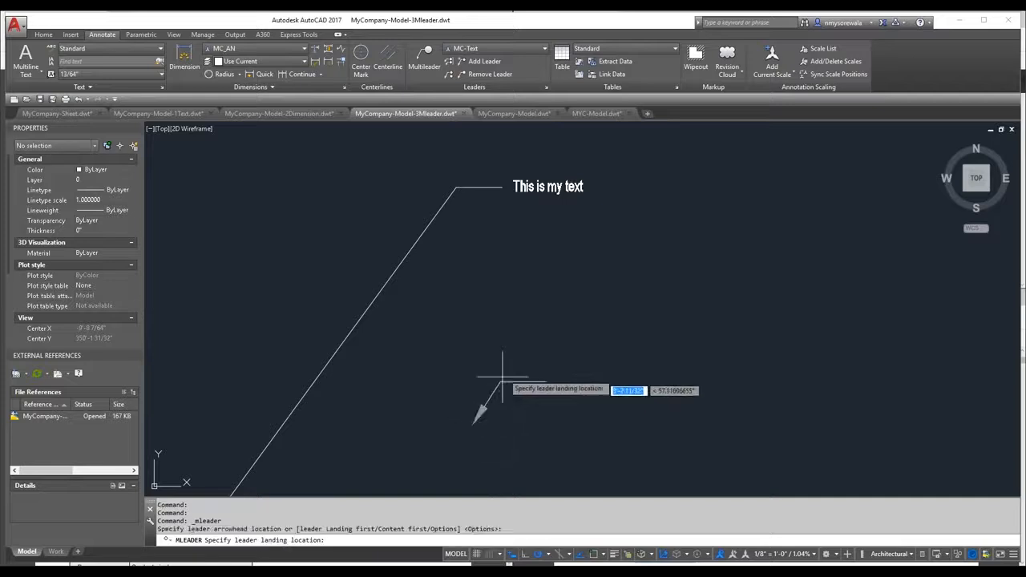
click(567, 298)
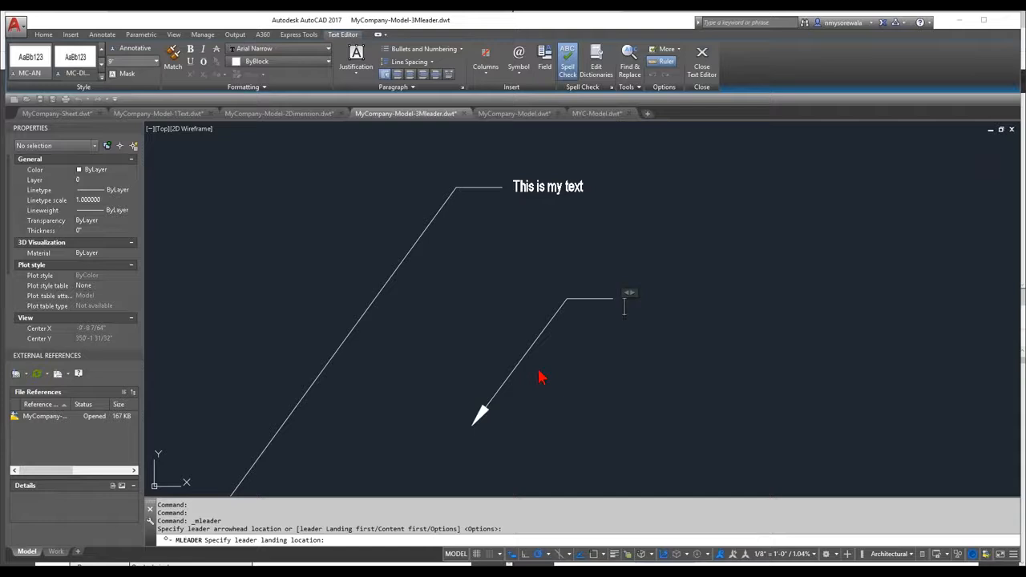
text(Text2)
click(539, 376)
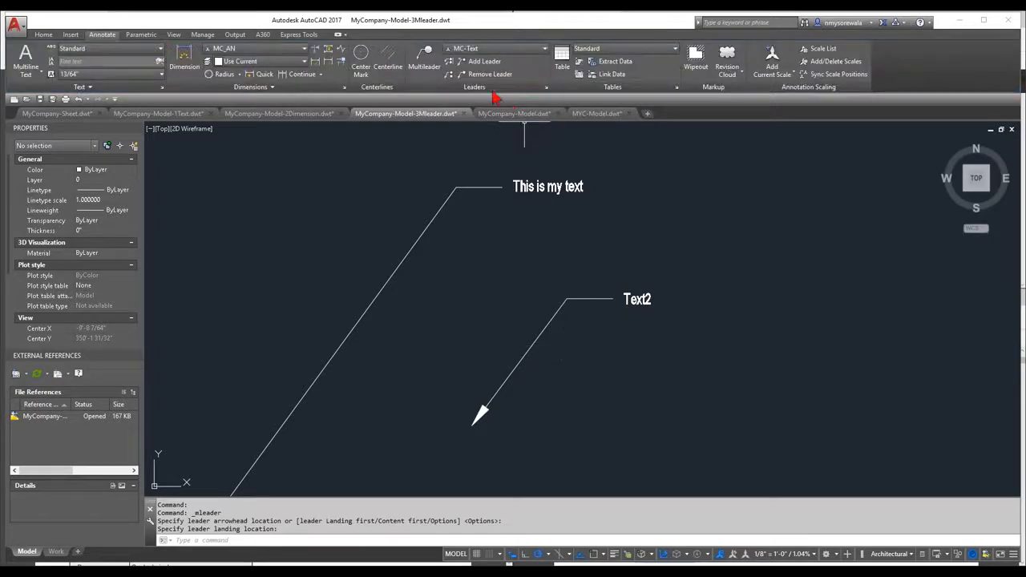
Modify MC-Text to allow 3 maximum leader points and constrain the second segment angle to 0.
click(548, 88)
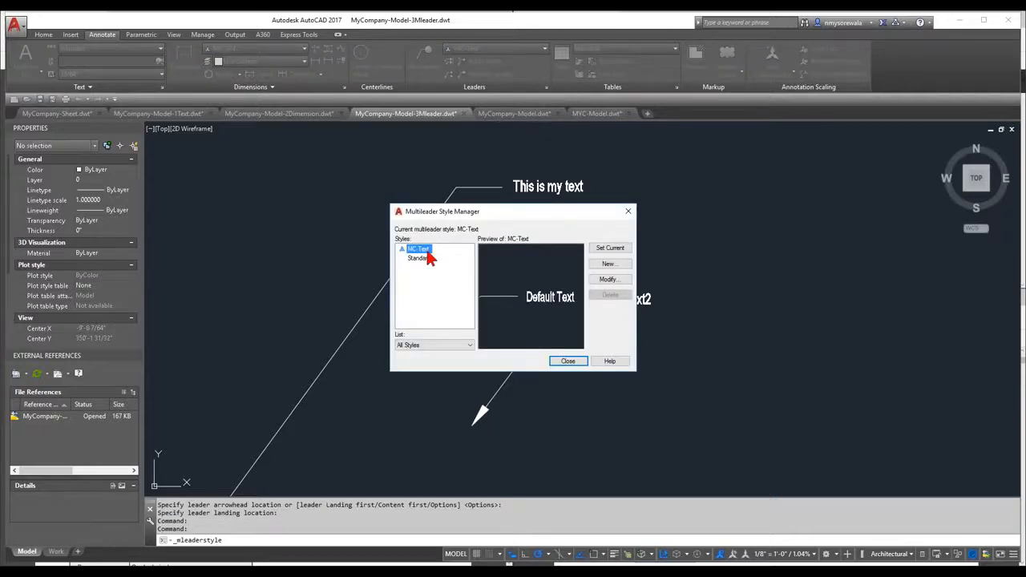
click(611, 280)
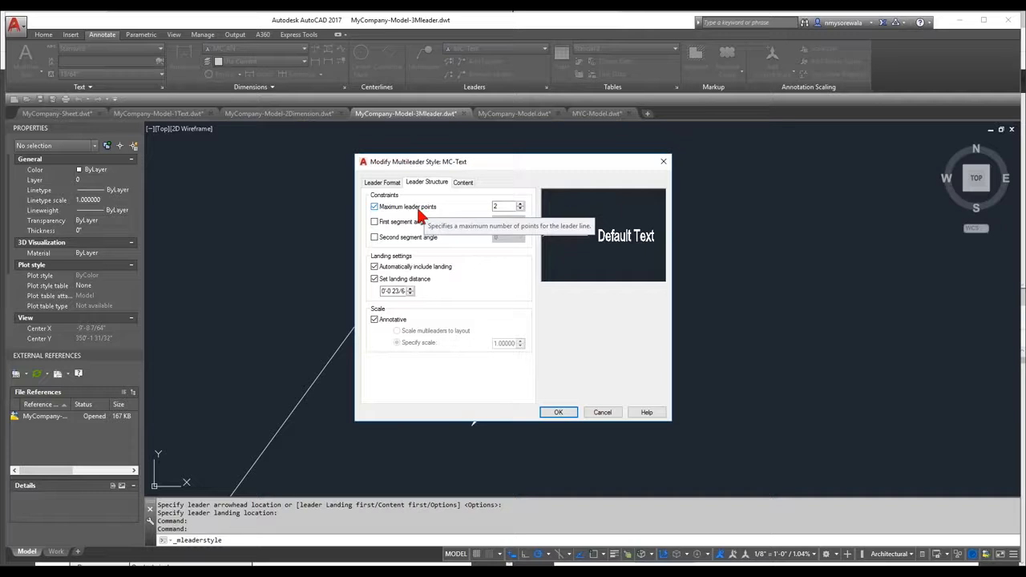
click(521, 206)
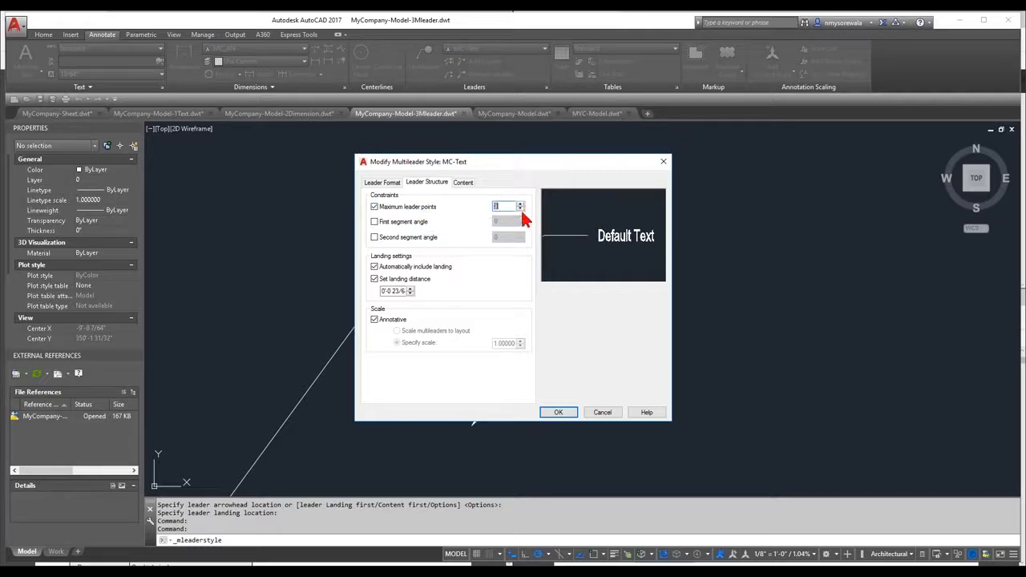
click(425, 237)
click(517, 237)
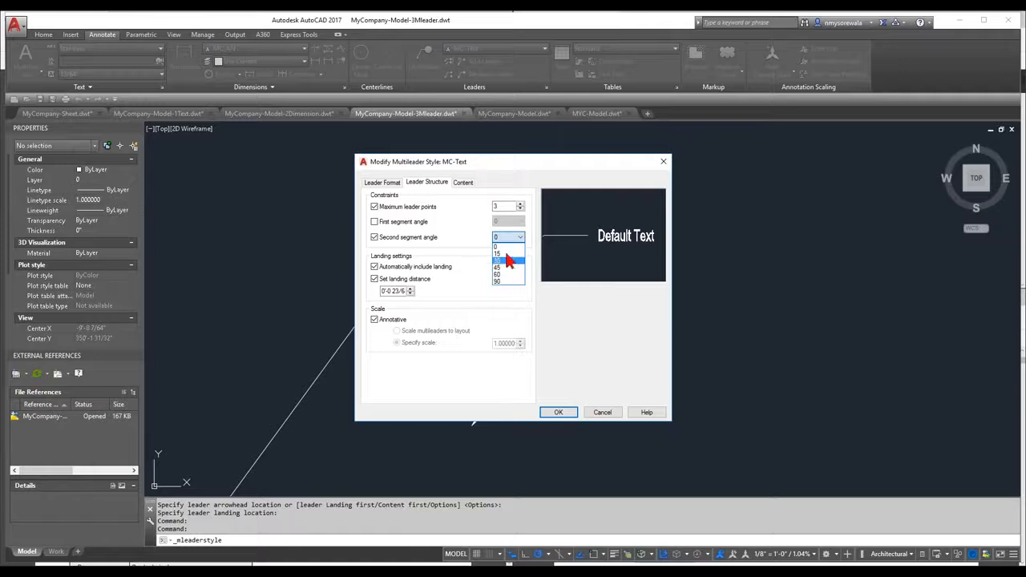
click(508, 247)
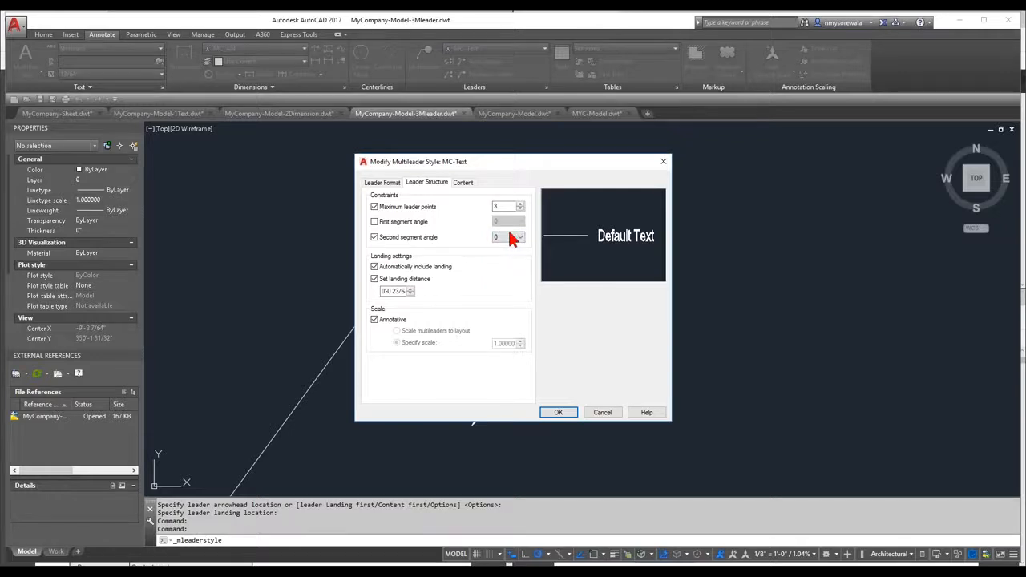
click(559, 412)
click(567, 361)
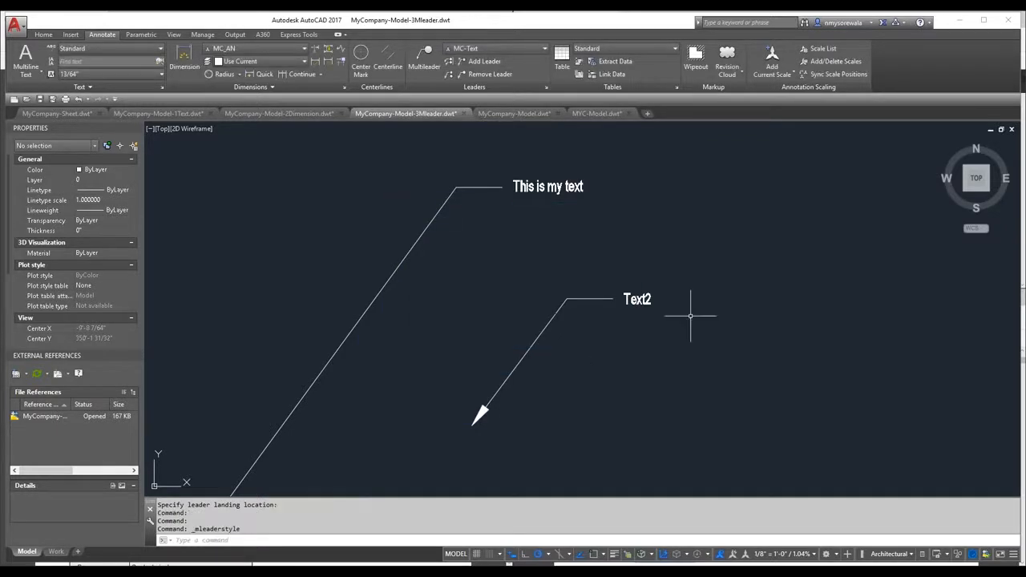
Place a three-point multileader with a horizontal second segment beside Text2, with the text "my leader".
click(425, 67)
click(595, 391)
click(626, 340)
click(656, 354)
text(my leader)
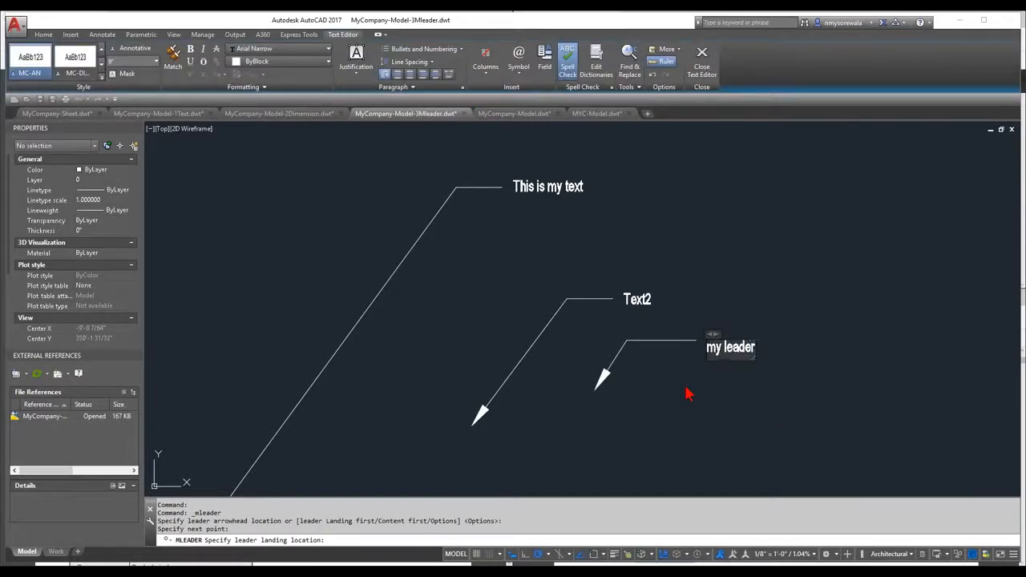
click(688, 393)
Select the "my leader" multileader to examine its points and landing, and clear the selection.
scroll(724, 361, down, 1)
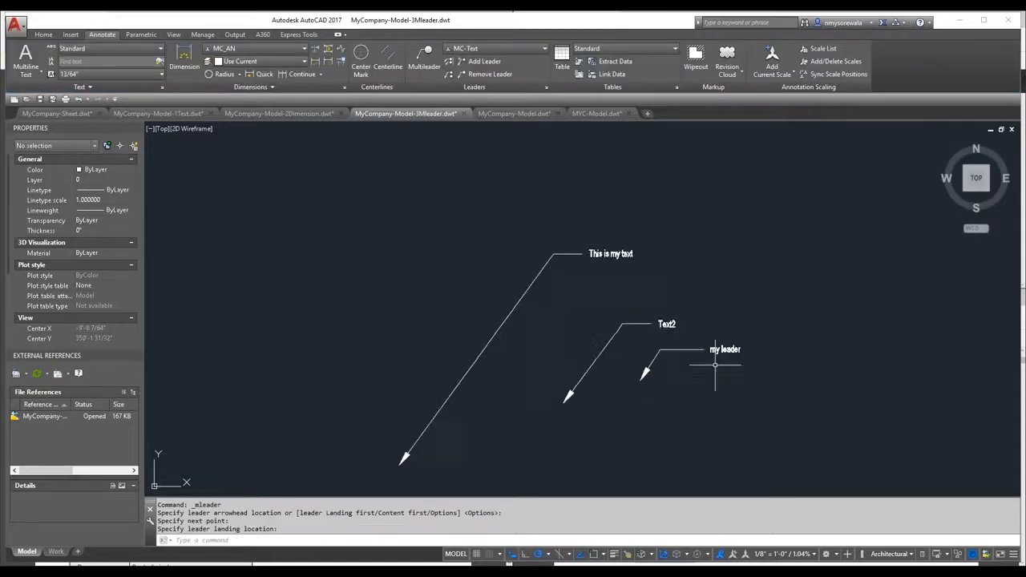
scroll(689, 359, up, 1)
scroll(724, 356, down, 1)
scroll(724, 356, up, 2)
click(730, 359)
click(696, 308)
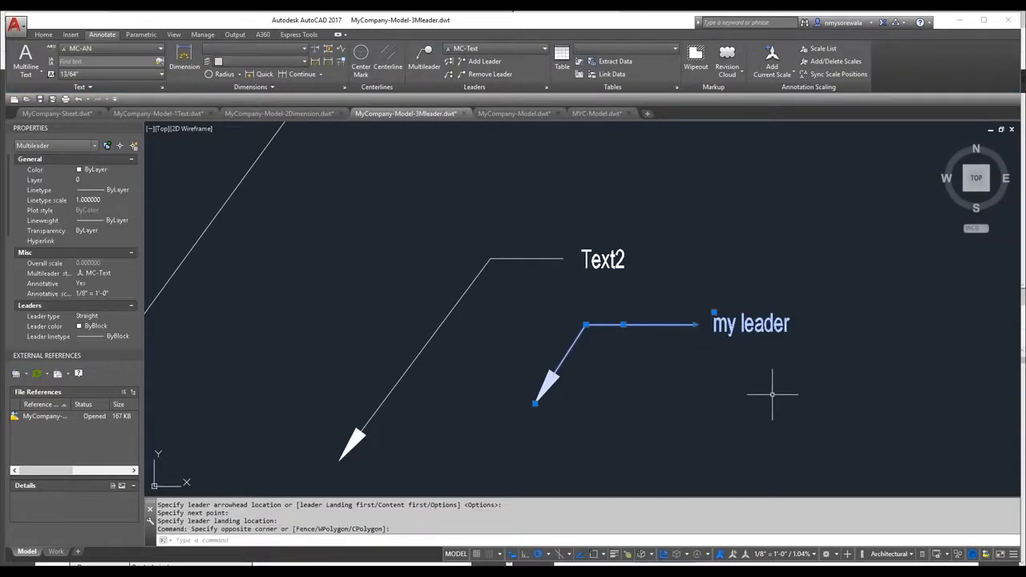
key(Escape)
Place another three-point multileader with a longer horizontal segment above "my leader", with the text "dfgsdfg".
key(Return)
click(594, 408)
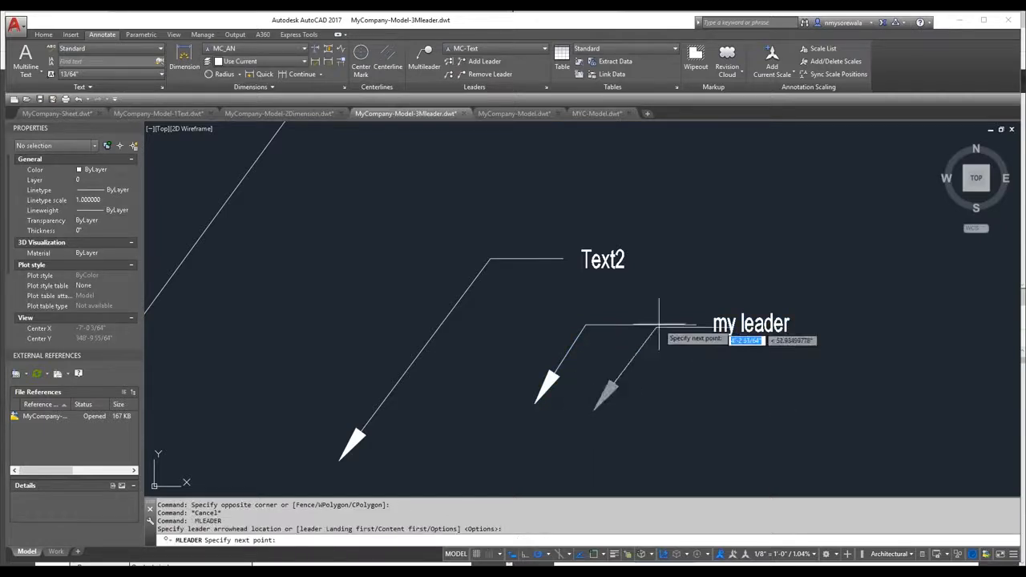
click(695, 231)
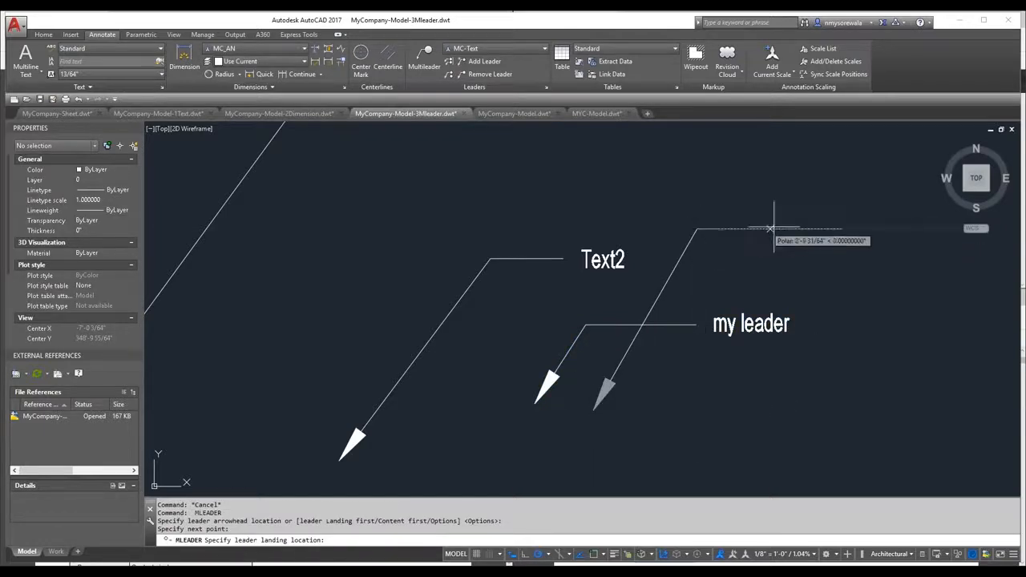
click(855, 231)
text(dfgsdfg)
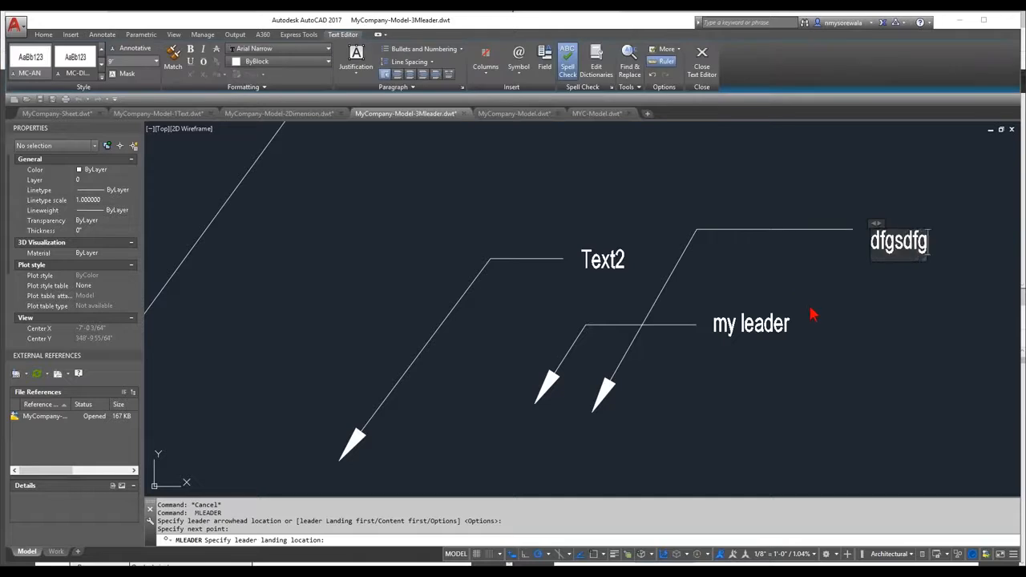
click(810, 313)
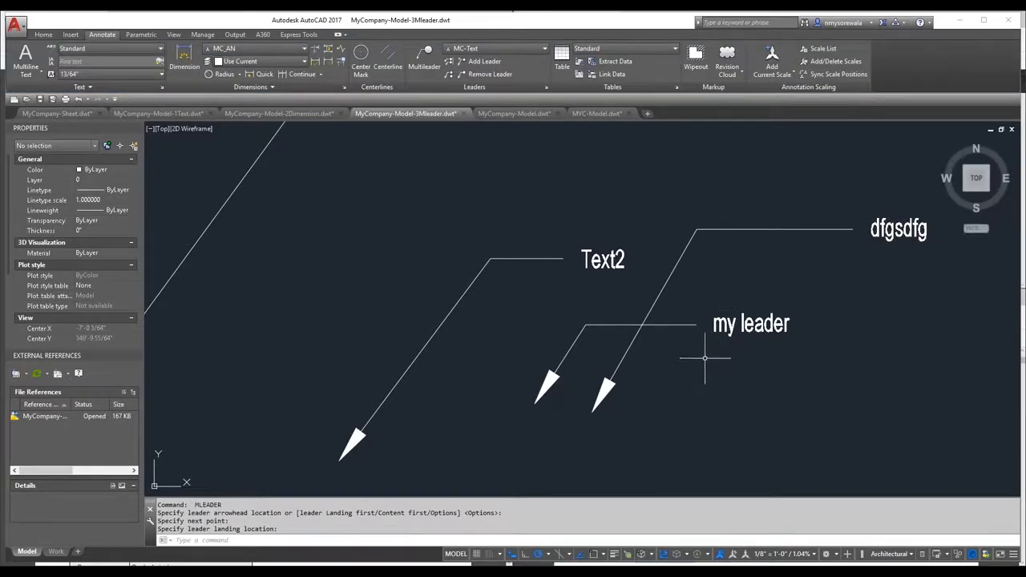
scroll(572, 318, down, 2)
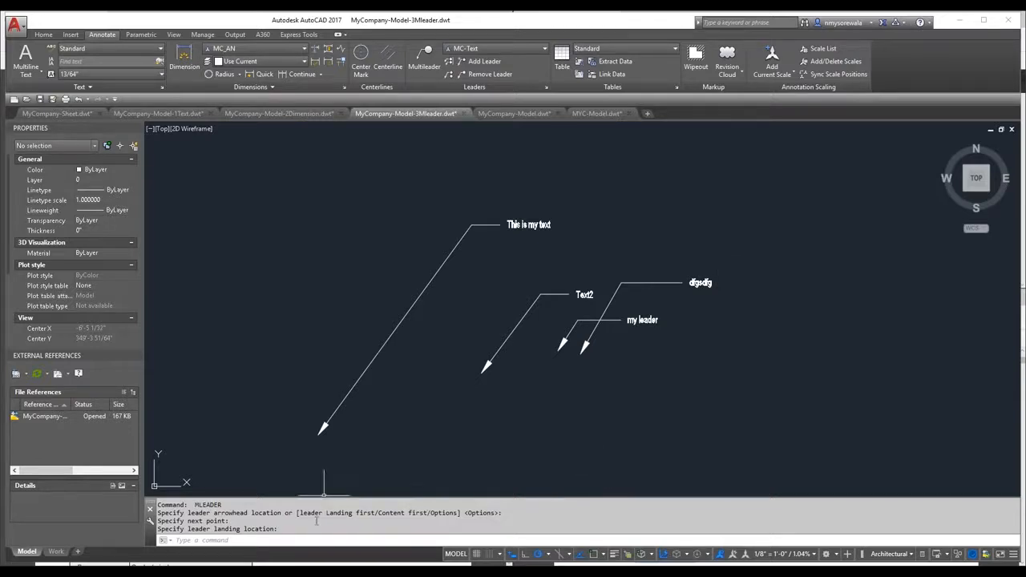
Switch to the National CAD Standard V6 PDF in the browser and examine its complete layer name example.
click(249, 573)
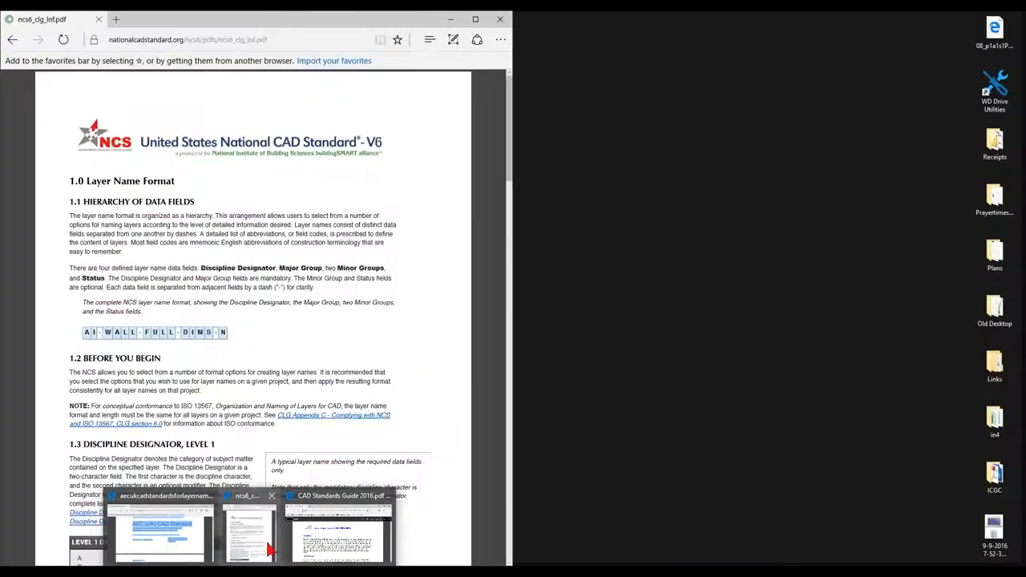
click(269, 548)
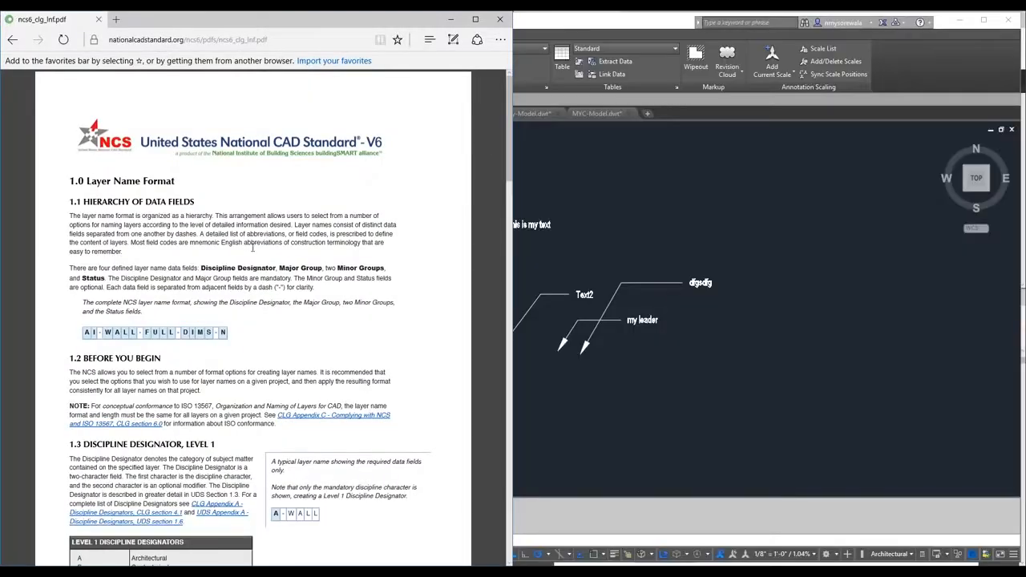
scroll(253, 248, down, 3)
drag(85, 184, 231, 188)
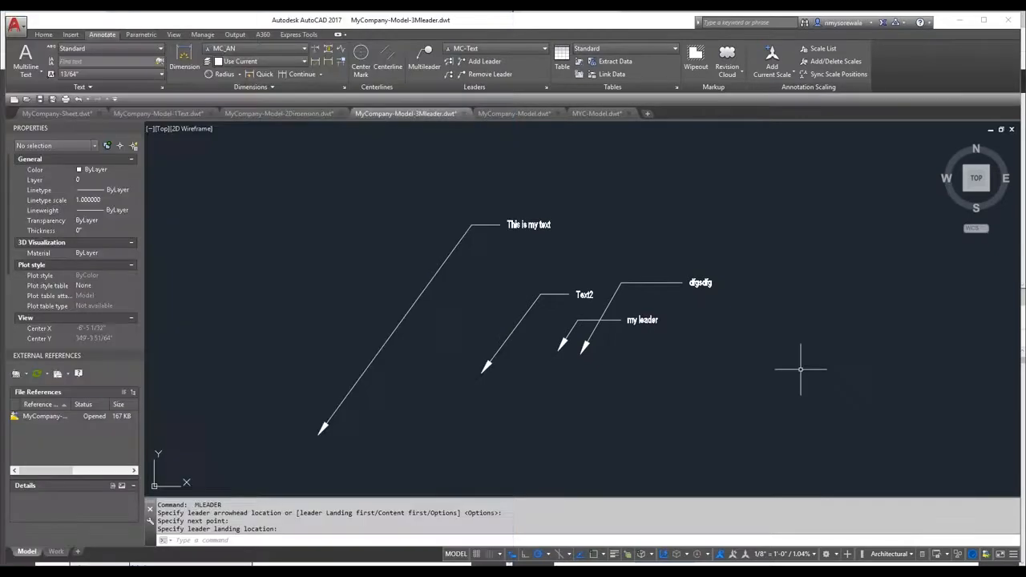
Return to AutoCAD and select the "This is my text" multileader.
click(554, 272)
click(416, 195)
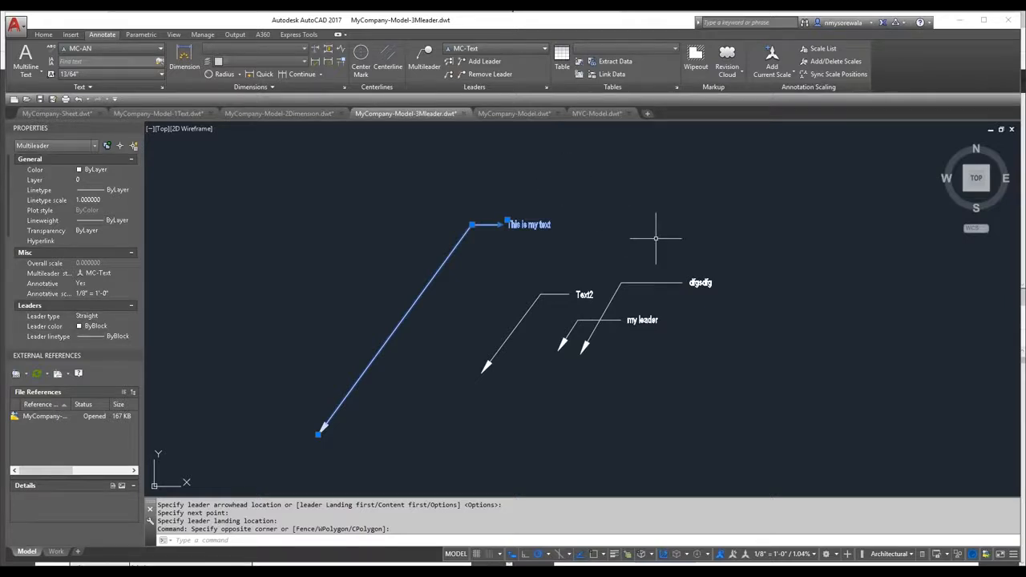
Open the Layer Properties Manager and enlarge its palette in height and width to show more layers and columns.
key(Escape)
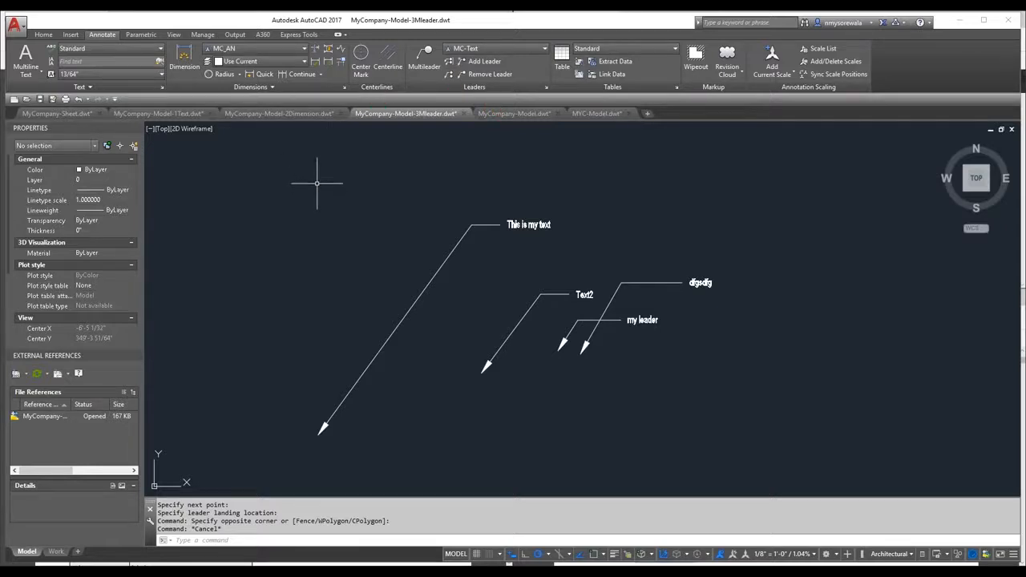
click(43, 35)
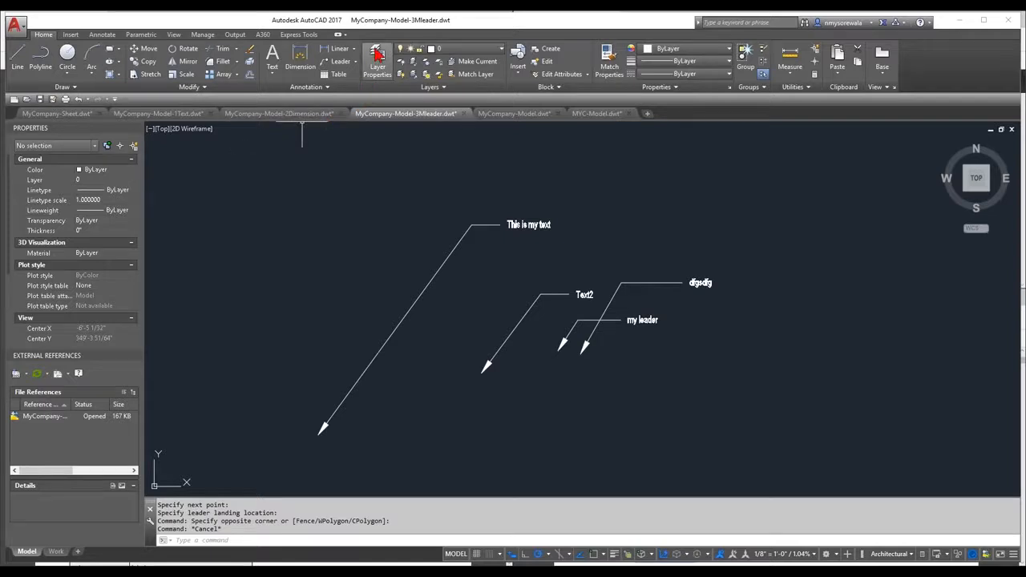
click(377, 56)
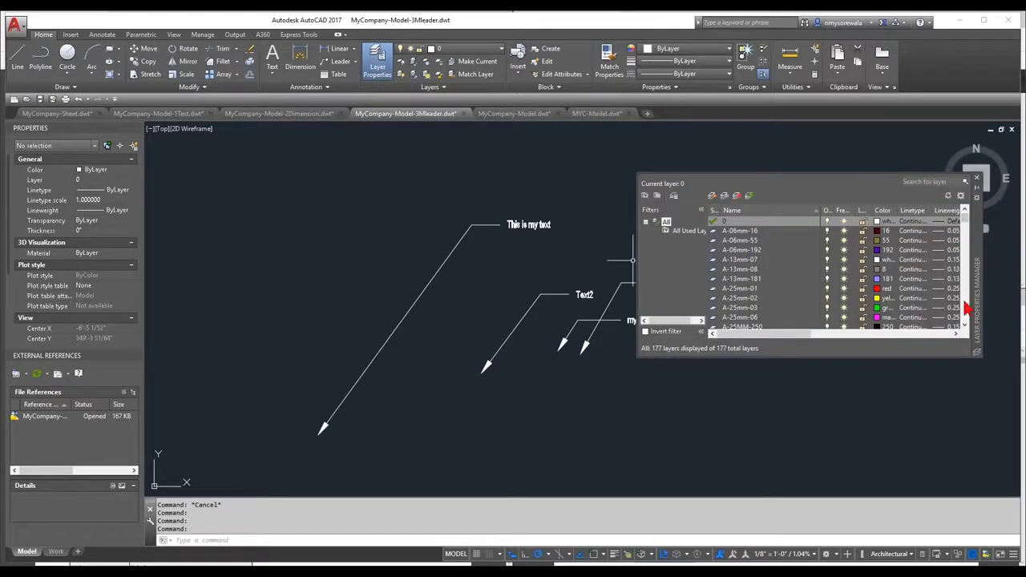
drag(968, 365, 939, 508)
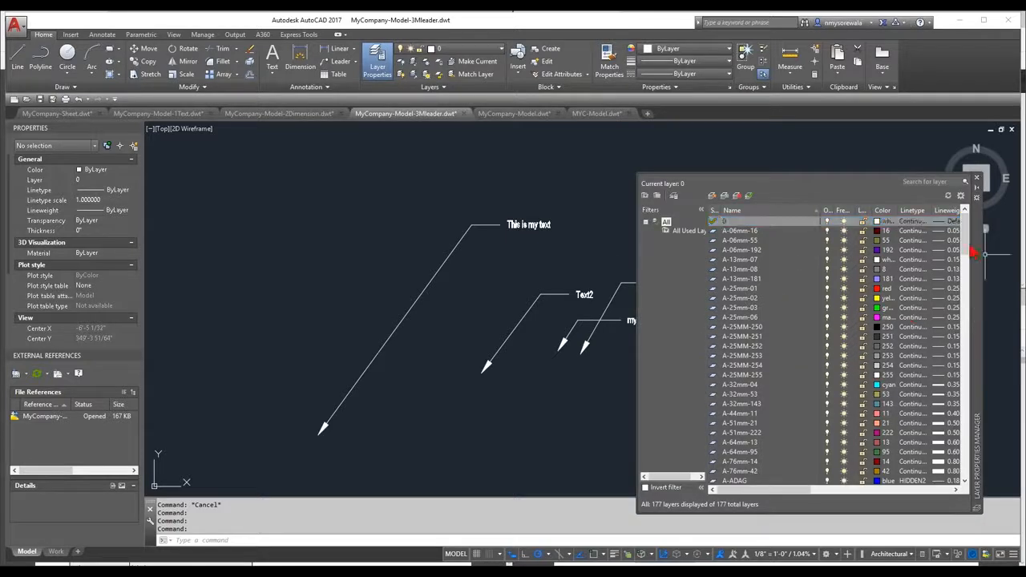
drag(963, 240, 963, 289)
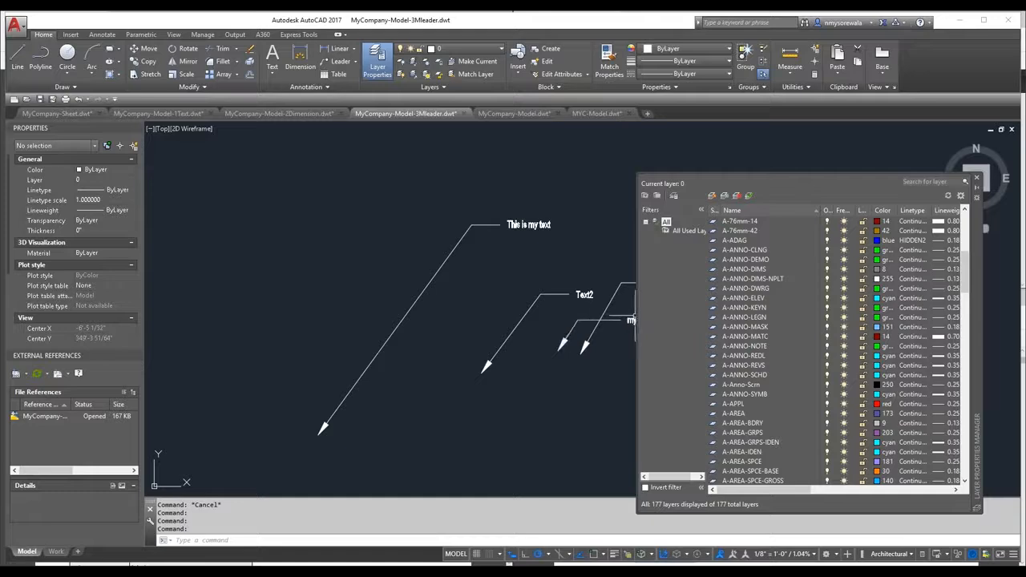
drag(637, 320, 376, 315)
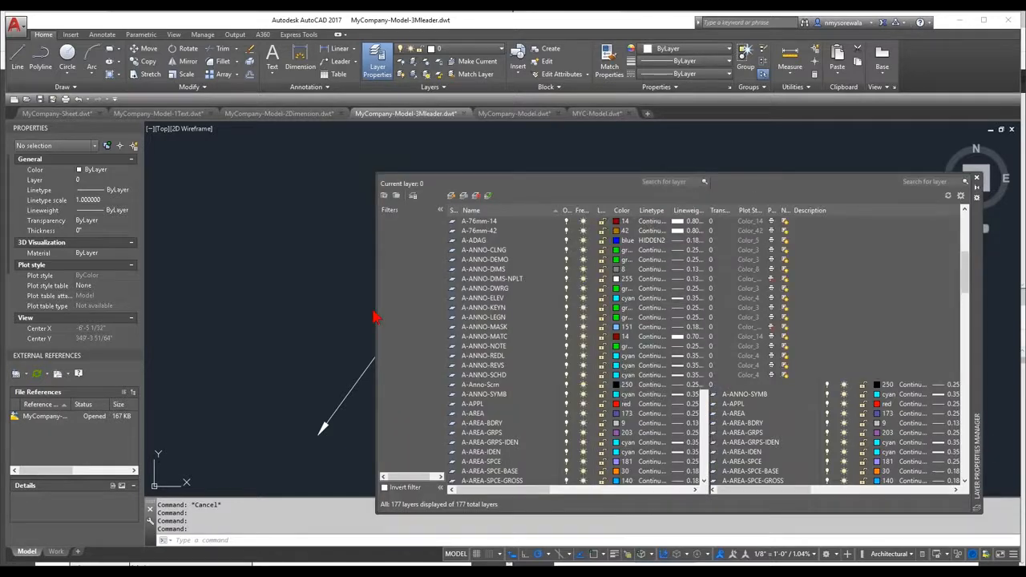
Find the A-WALL layer in the layer list and set its lineweight to 0.35 mm.
scroll(493, 392, down, 18)
scroll(493, 404, down, 12)
scroll(497, 398, down, 6)
scroll(486, 405, down, 6)
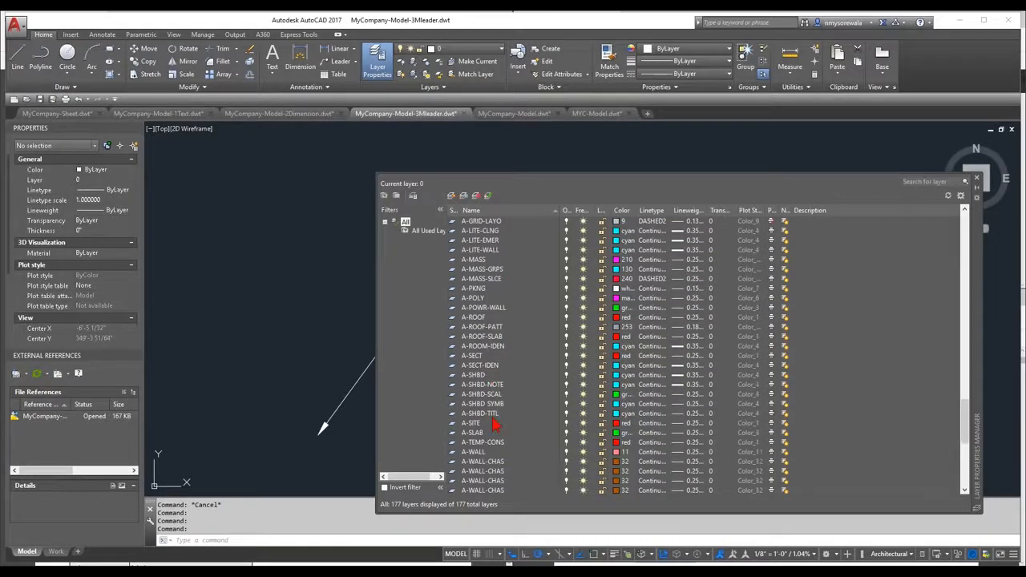
click(475, 308)
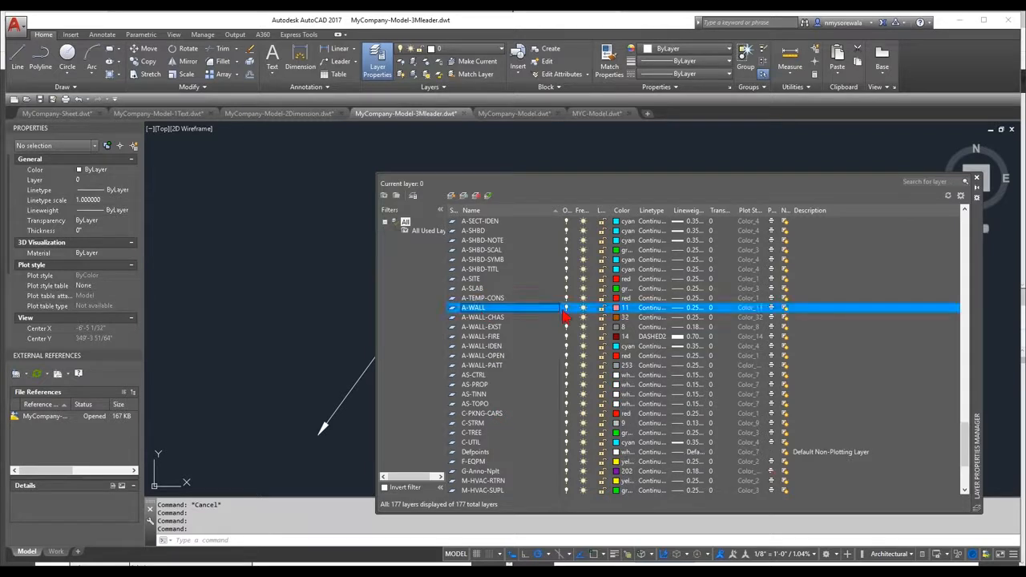
click(696, 311)
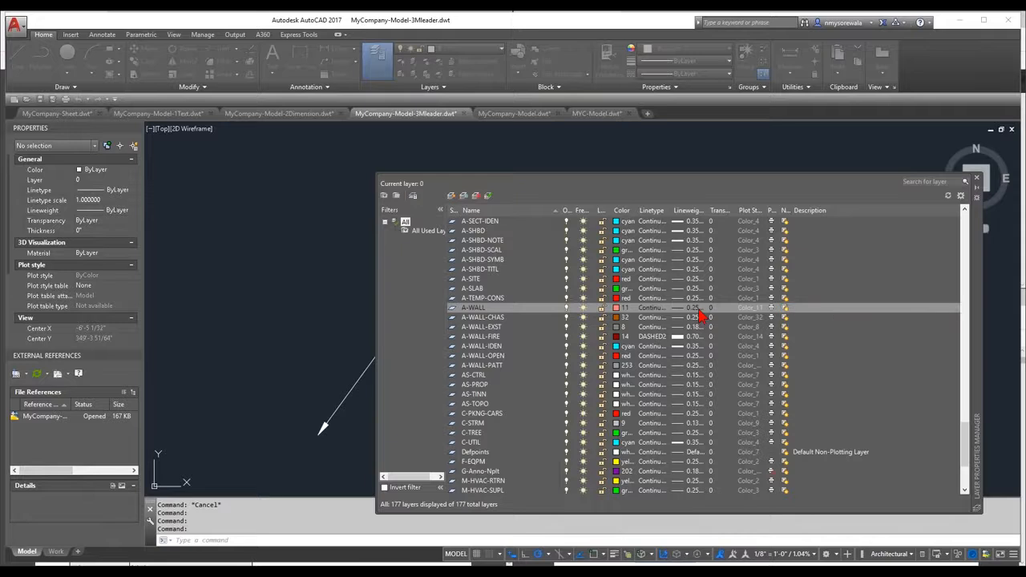
click(468, 317)
click(467, 369)
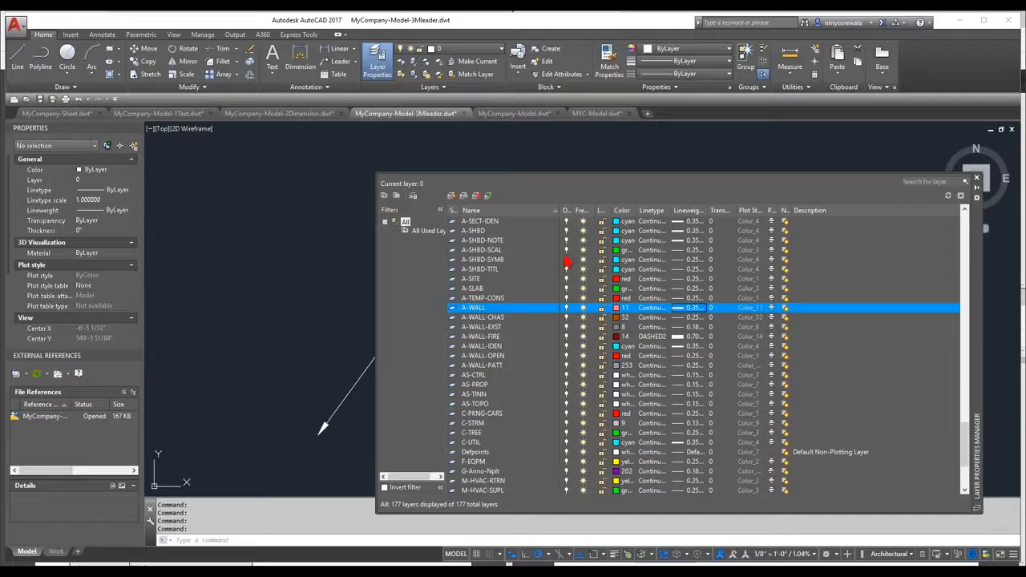
click(324, 238)
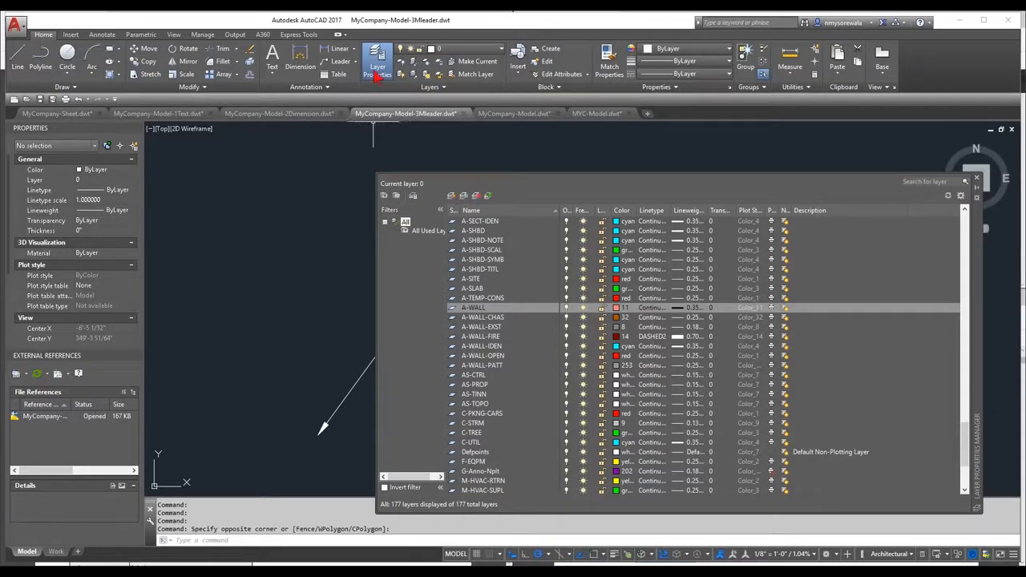
Switch to the MYC-Model.dwt drawing and create a new layer named A-WALL.
click(599, 115)
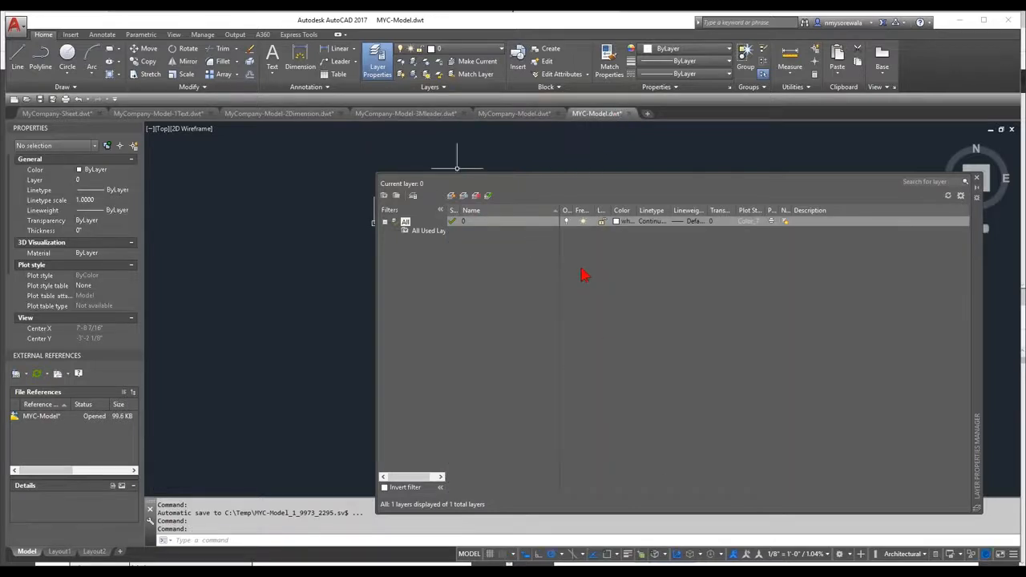
right_click(493, 262)
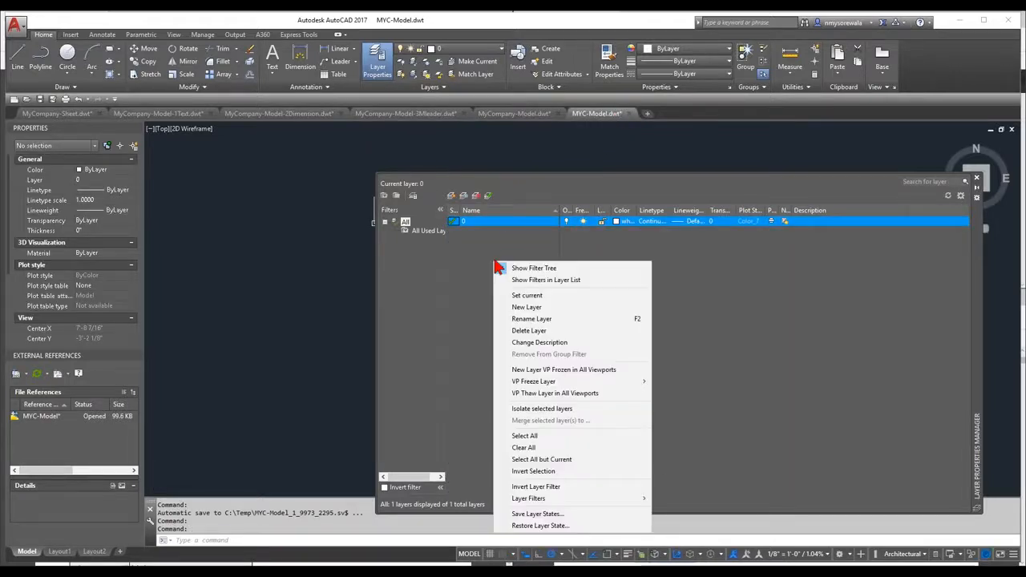
key(Escape)
click(452, 197)
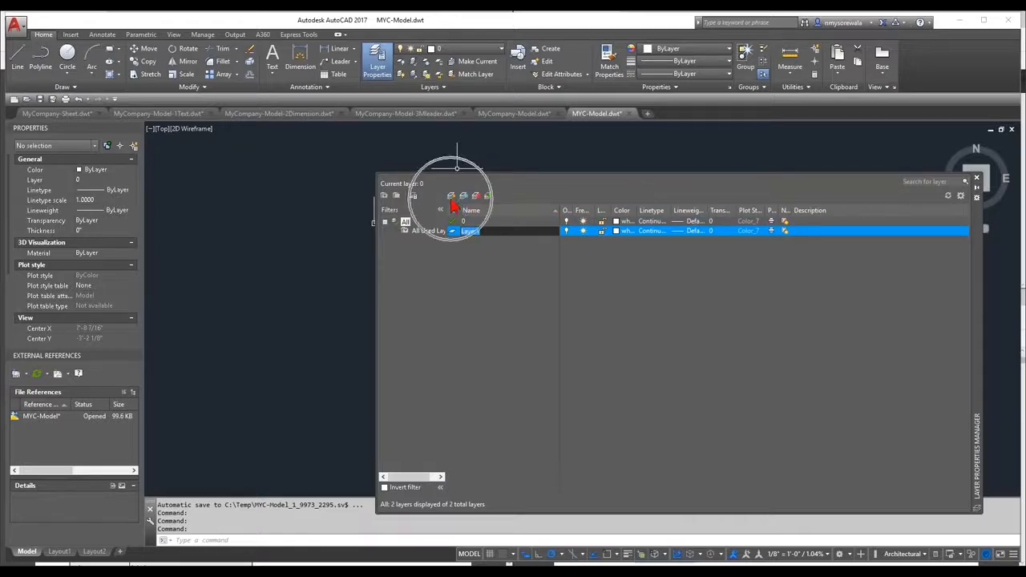
text(A-WALL)
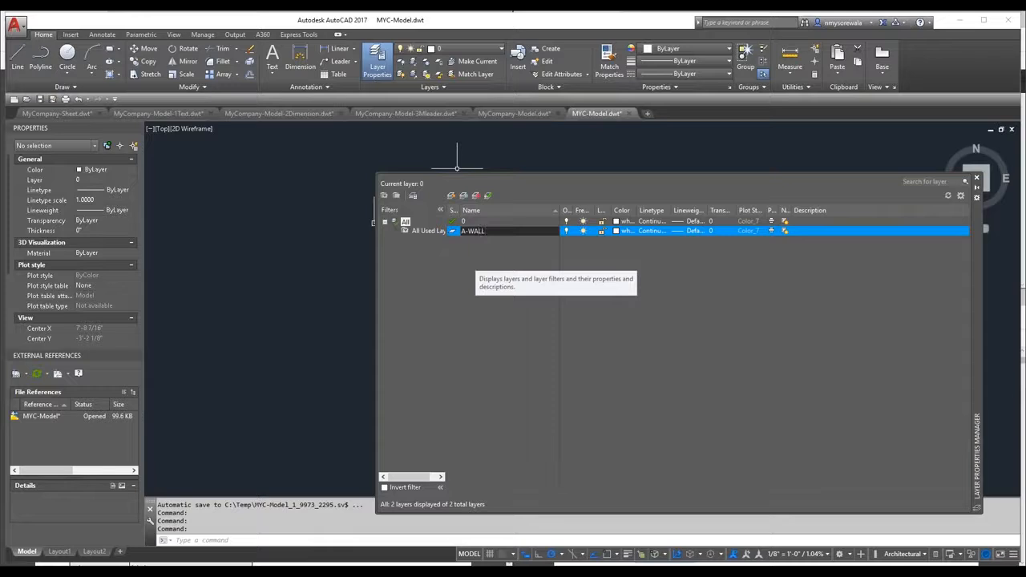
key(Return)
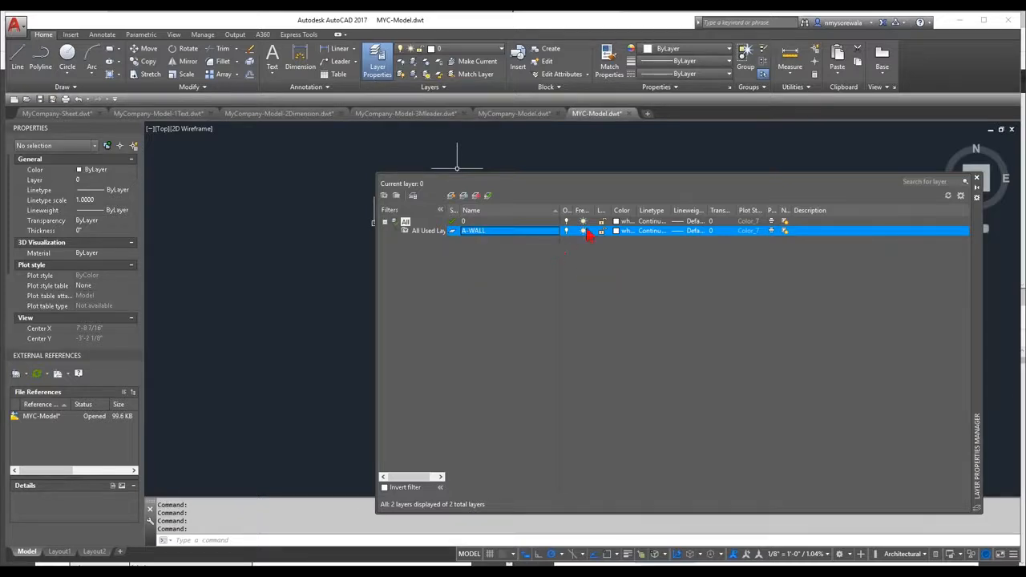
Set the A-WALL layer's colour to magenta.
click(623, 231)
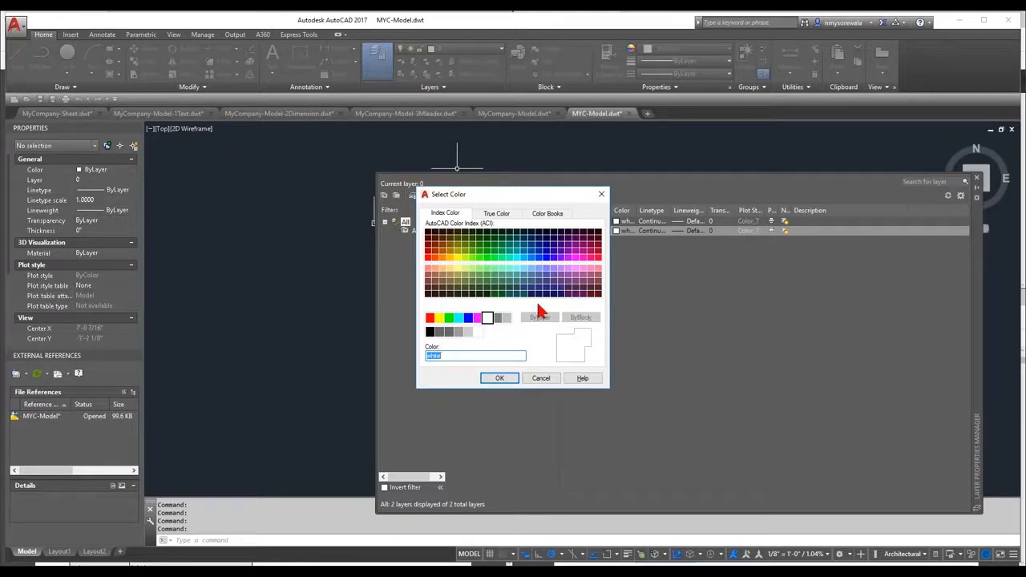
click(479, 318)
click(499, 378)
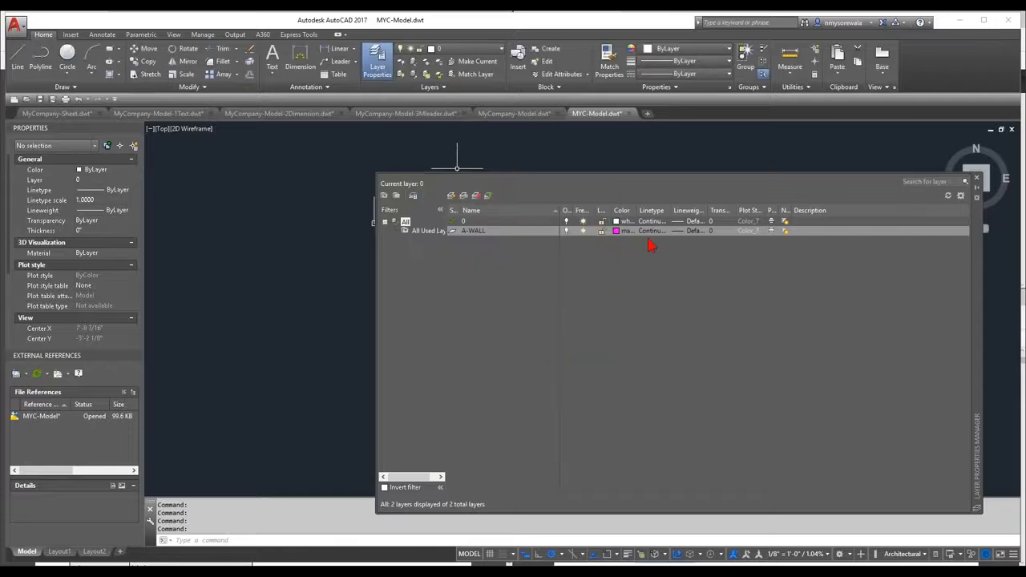
Set the A-WALL layer's lineweight to 0.35 mm and make it the current layer.
click(696, 234)
click(483, 318)
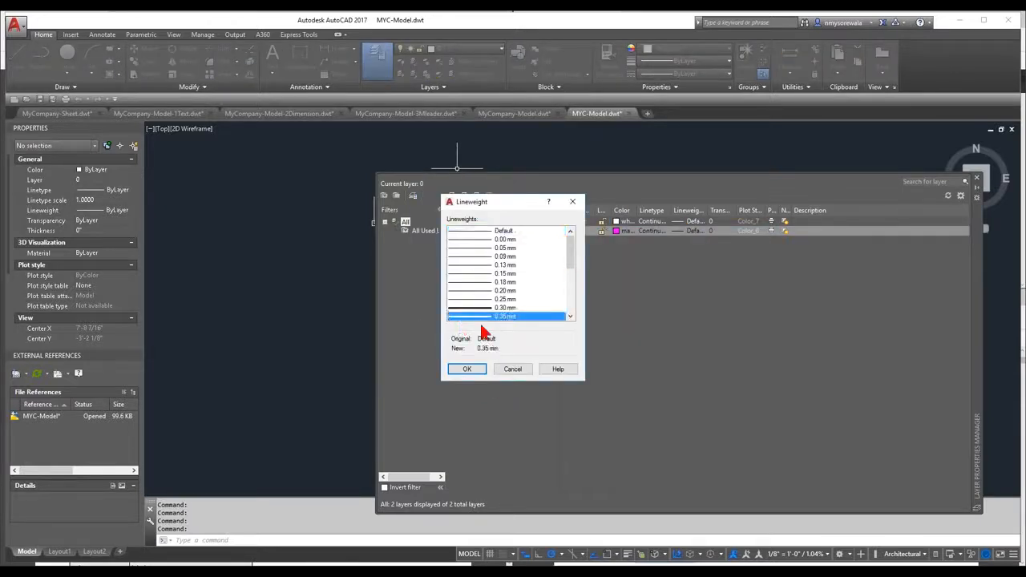
click(468, 371)
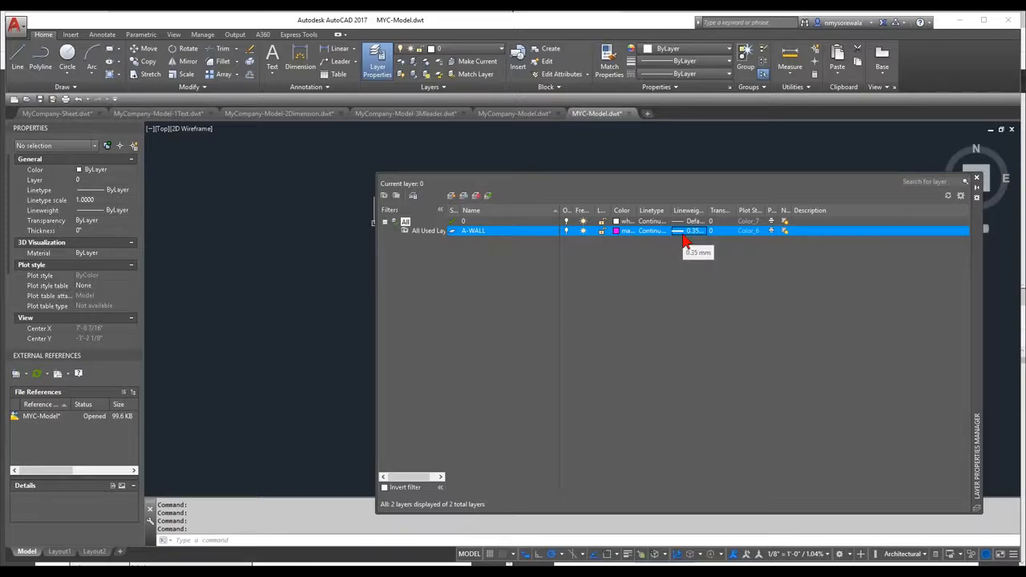
right_click(494, 259)
click(527, 292)
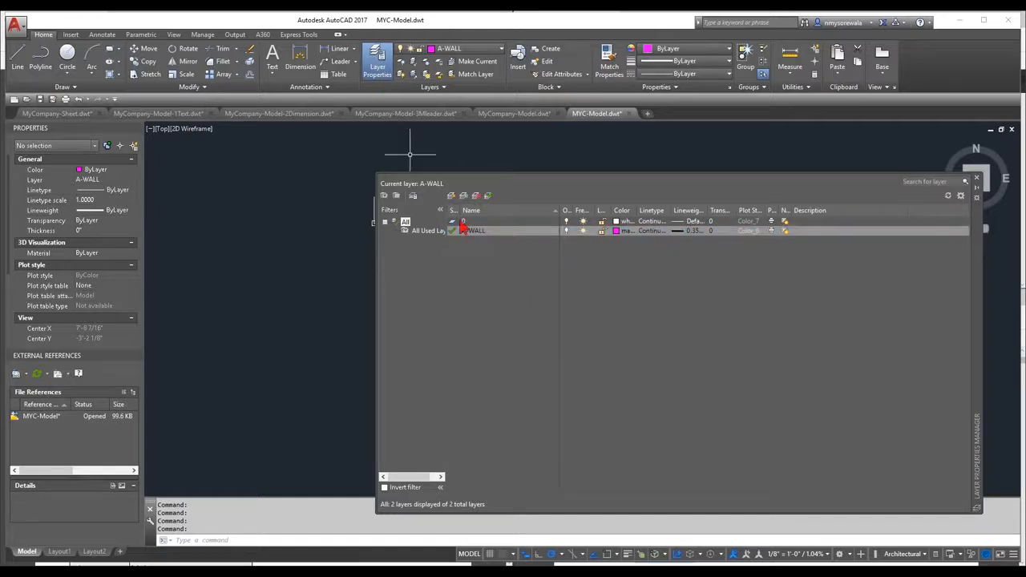
Create a new layer named G-NPLT and turn off plotting for it.
click(451, 196)
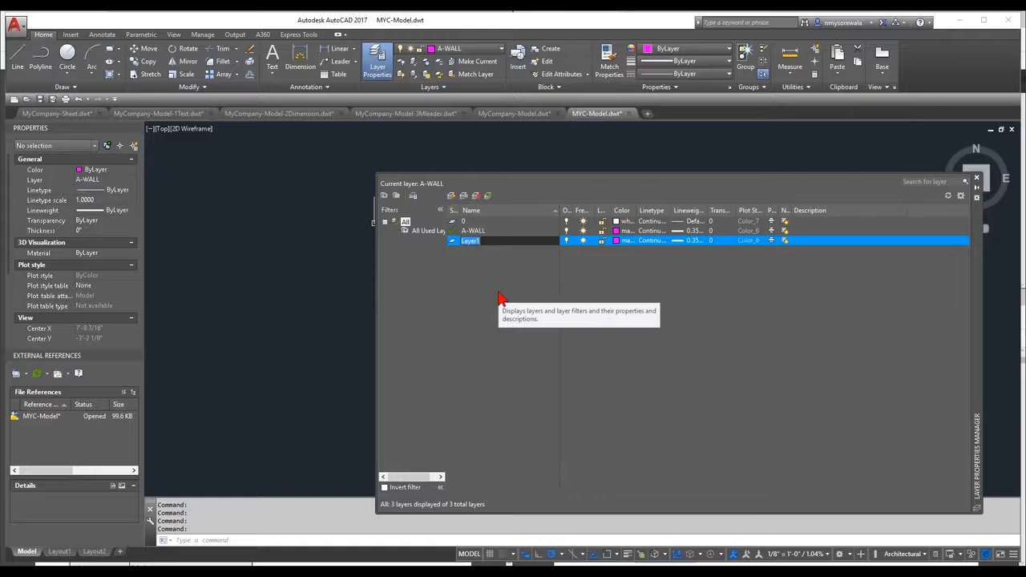
key(BackSpace)
text(G-NPLT)
key(Return)
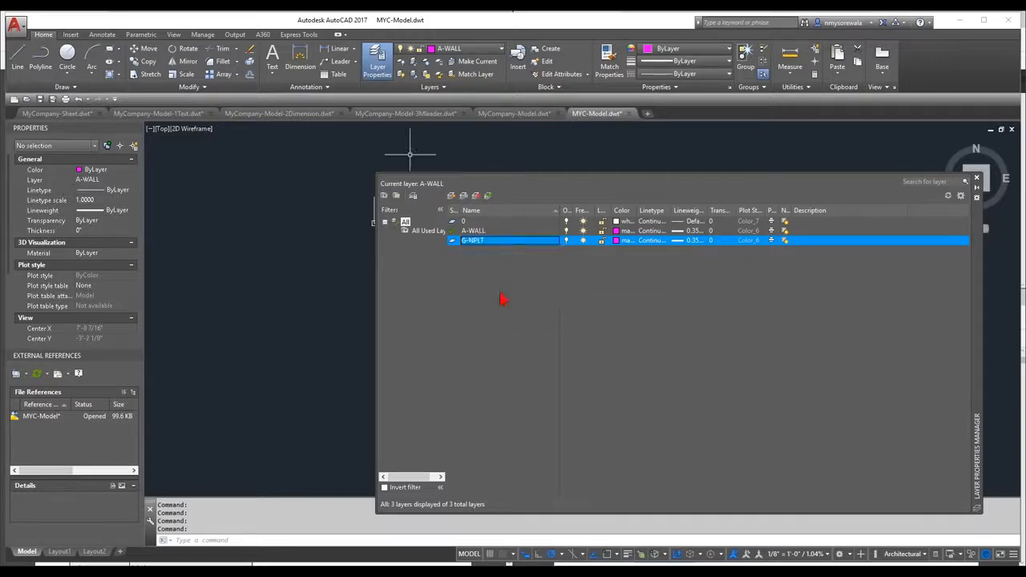
click(773, 242)
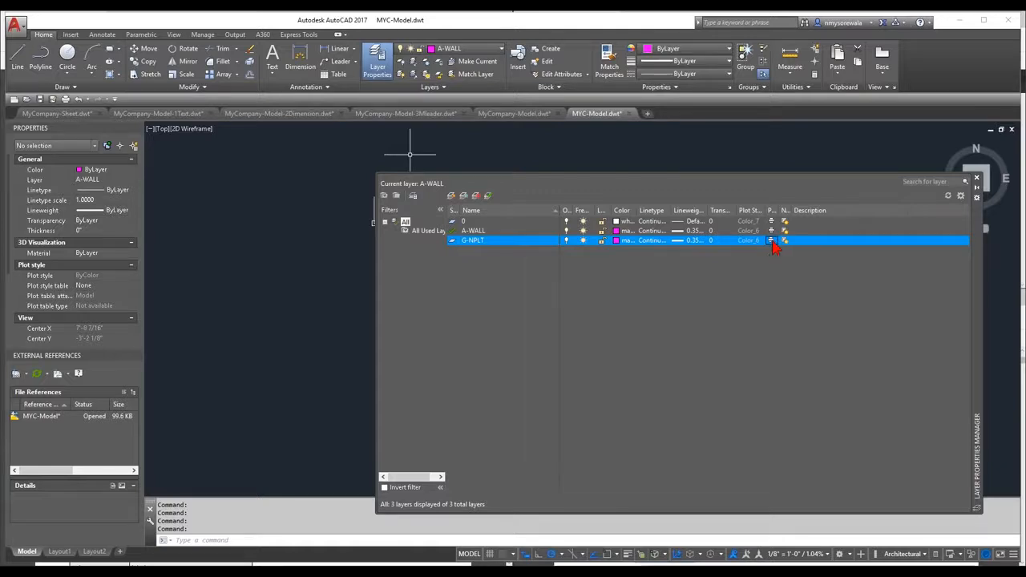
Set the G-NPLT layer's lineweight to Default and its colour to index colour 101.
click(687, 244)
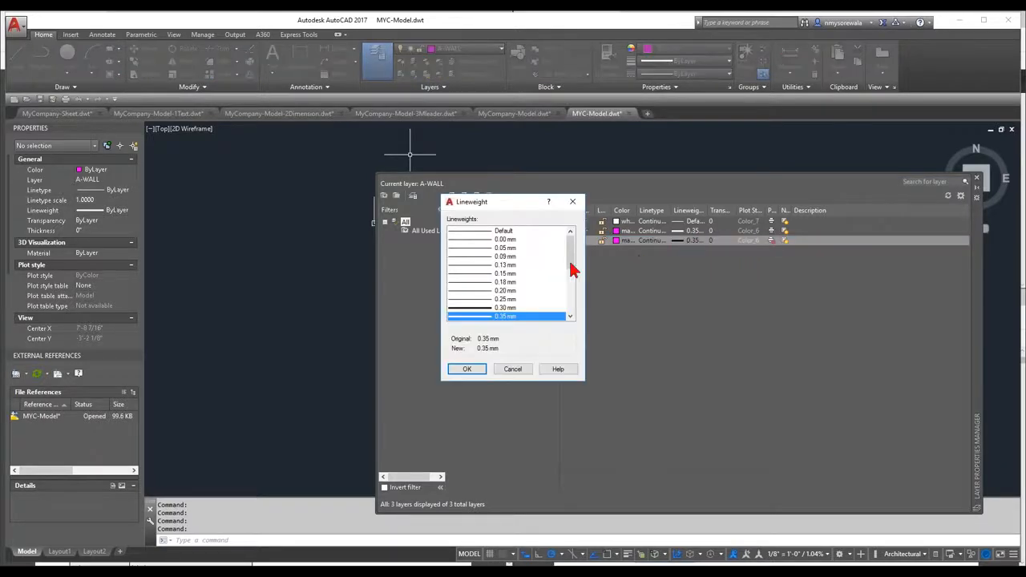
click(474, 372)
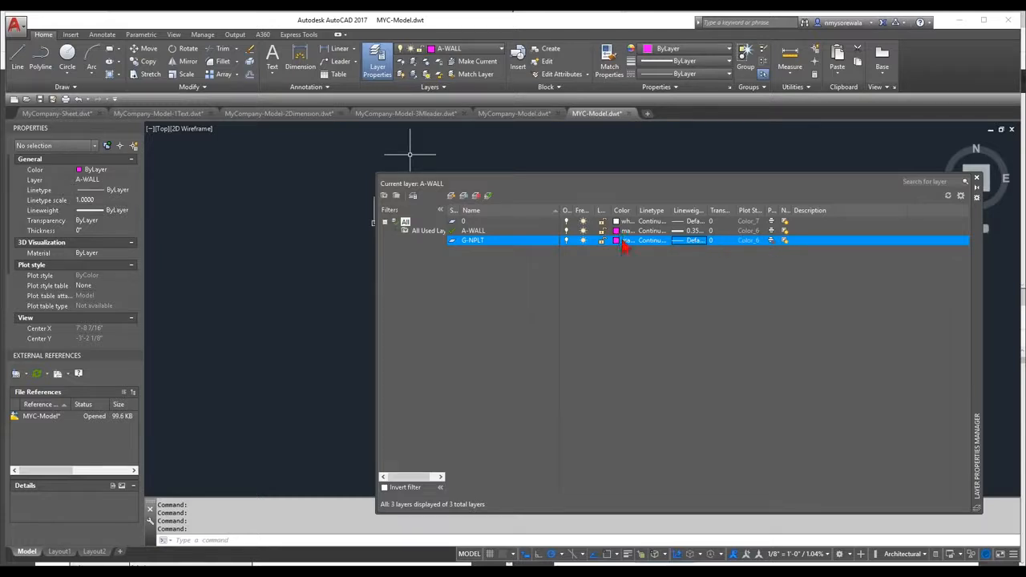
click(624, 245)
click(494, 268)
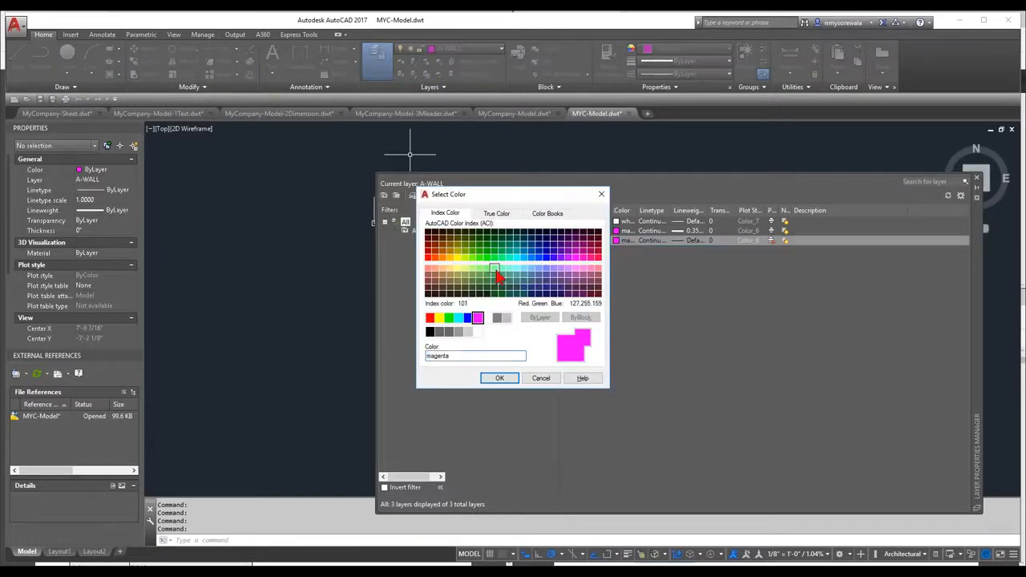
click(500, 378)
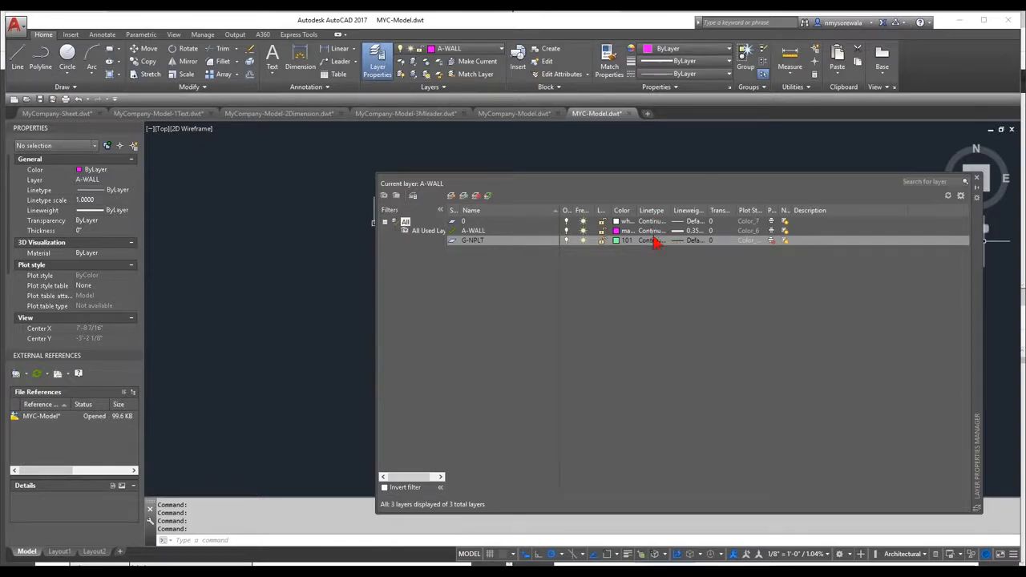
click(617, 152)
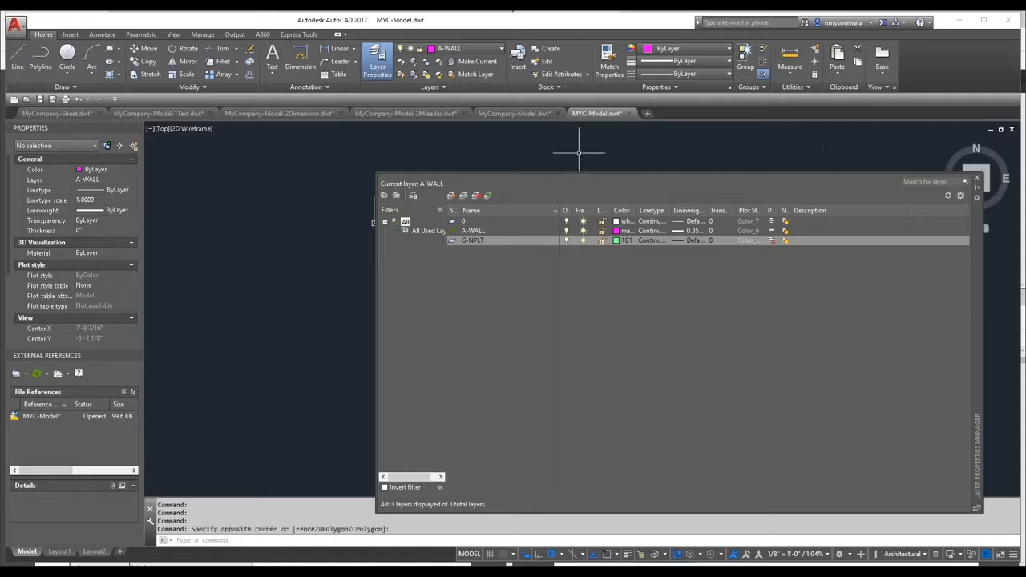
Switch back to the MyCompany-Model-3Mleader.dwt drawing, then close and reopen the Layer Properties Manager using the LA command.
click(432, 116)
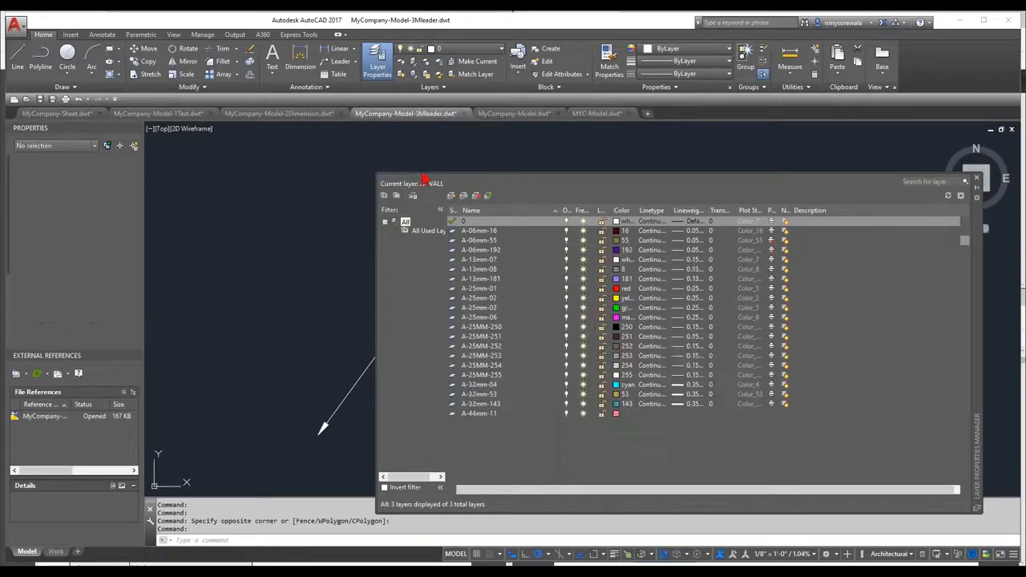
click(977, 179)
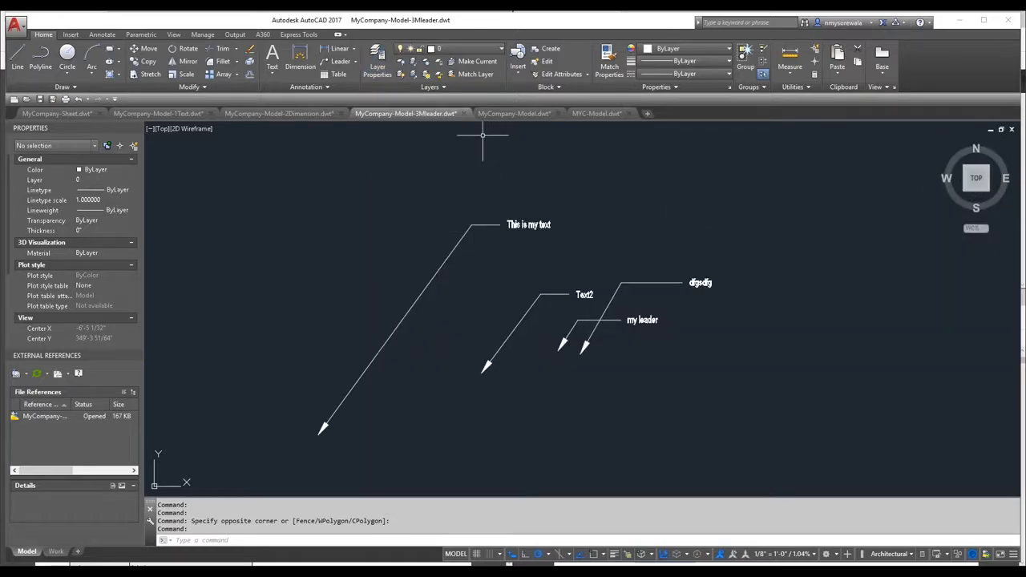
mouse_move(519, 225)
text(LA)
key(Return)
Look through the template's architectural layers, examining their names, colours, linetypes and lineweights.
scroll(576, 249, down, 12)
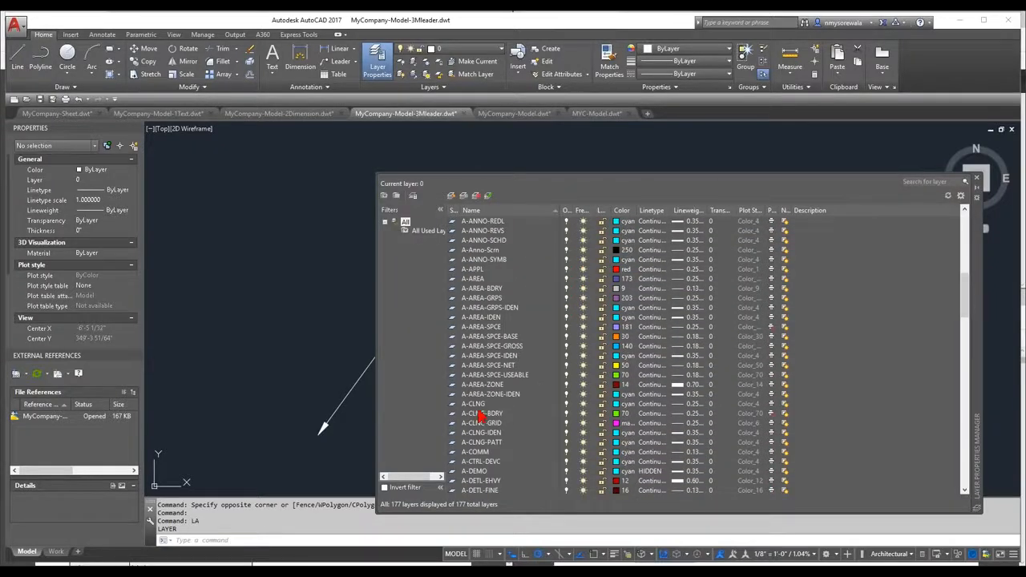
click(481, 406)
click(322, 308)
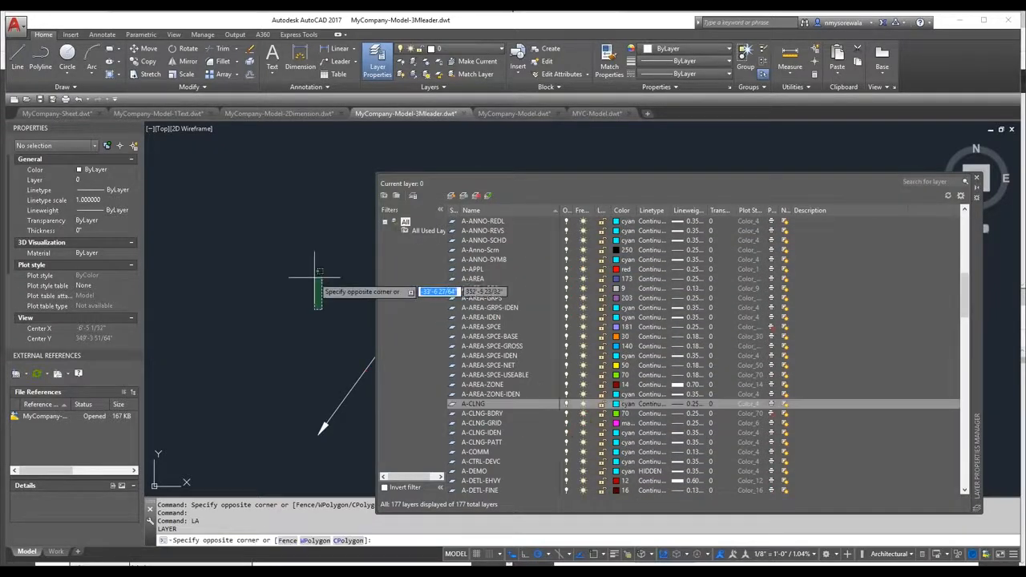
click(318, 273)
scroll(535, 345, down, 4)
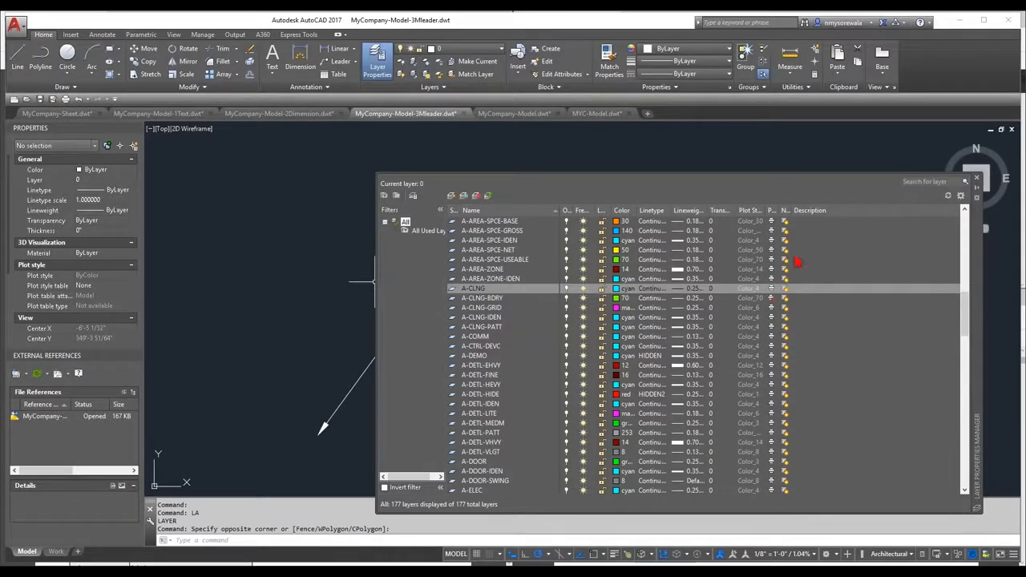
scroll(807, 255, up, 10)
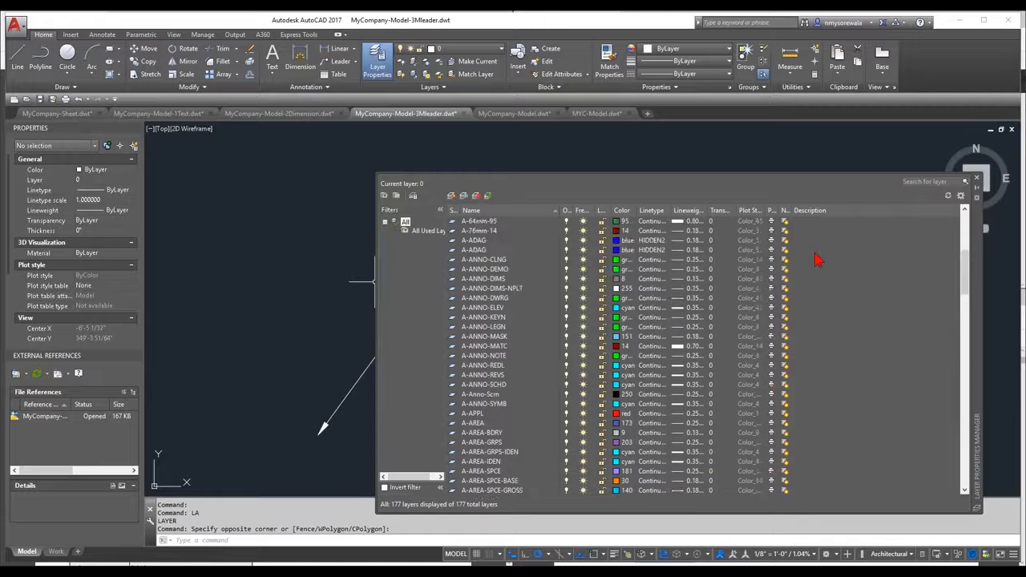
Give the A-AREA-BDRY layer the description "Area Boundary" and close the Layer Properties Manager.
scroll(838, 381, down, 8)
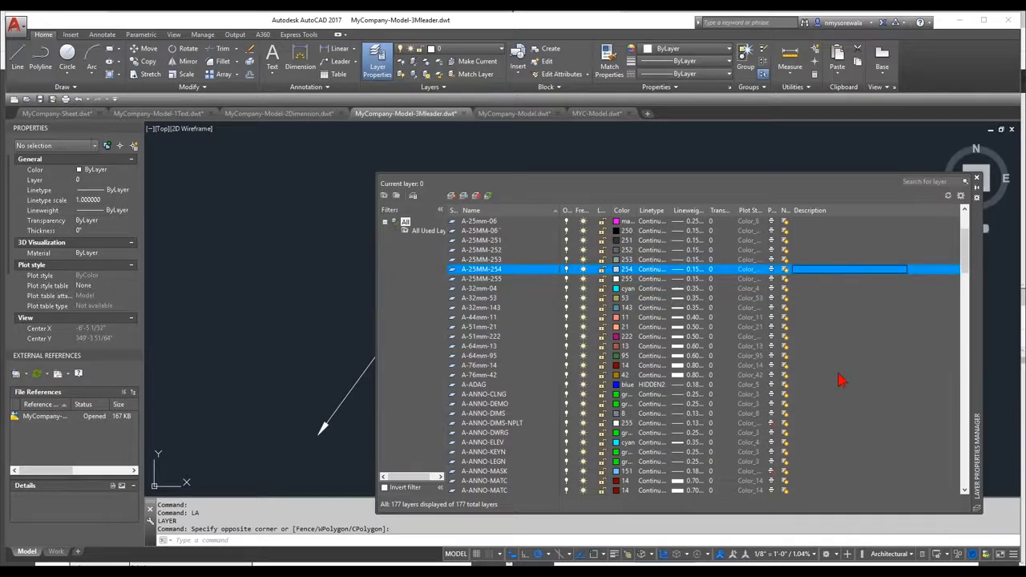
double_click(808, 347)
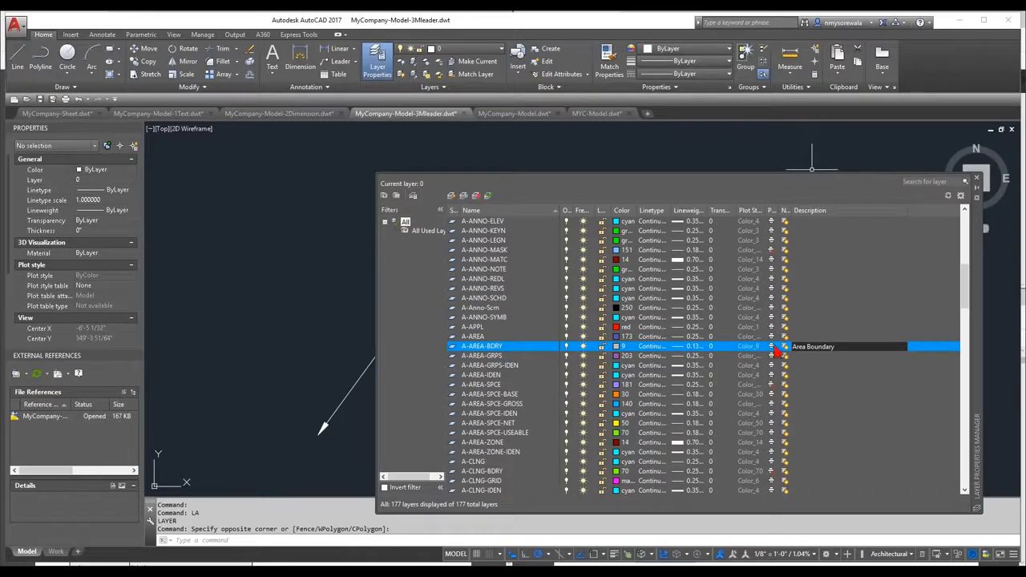
click(495, 328)
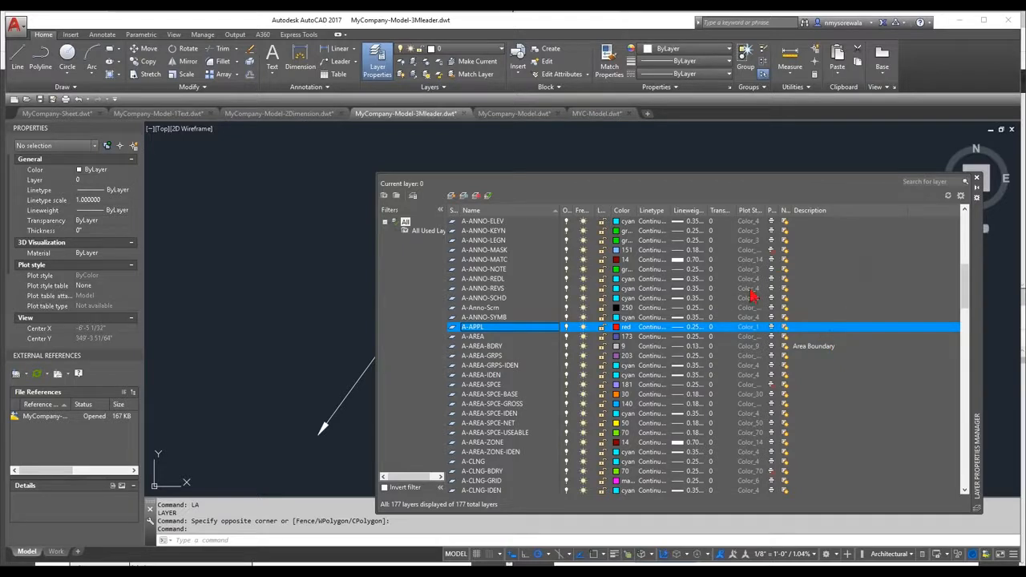
click(815, 329)
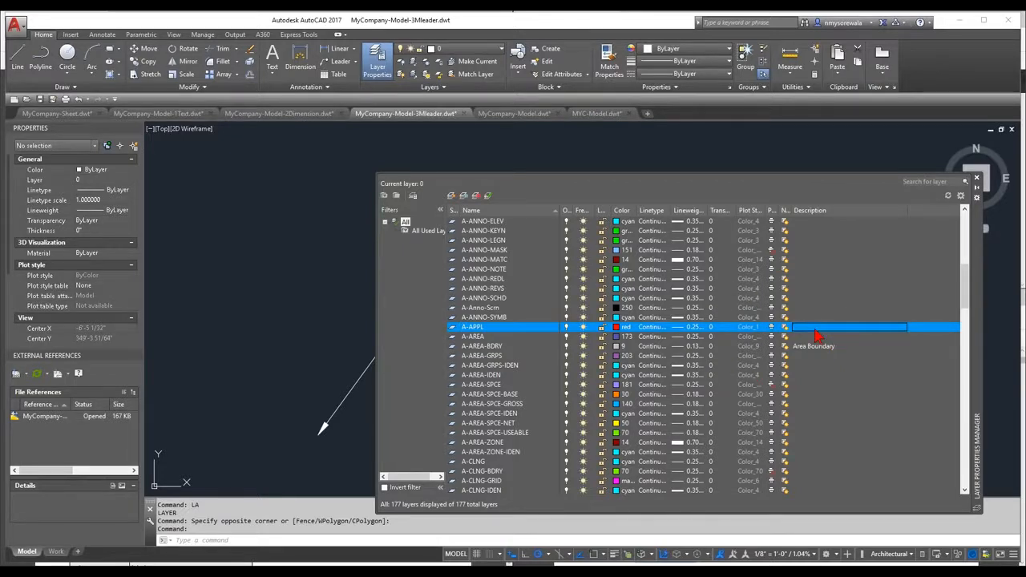
click(977, 177)
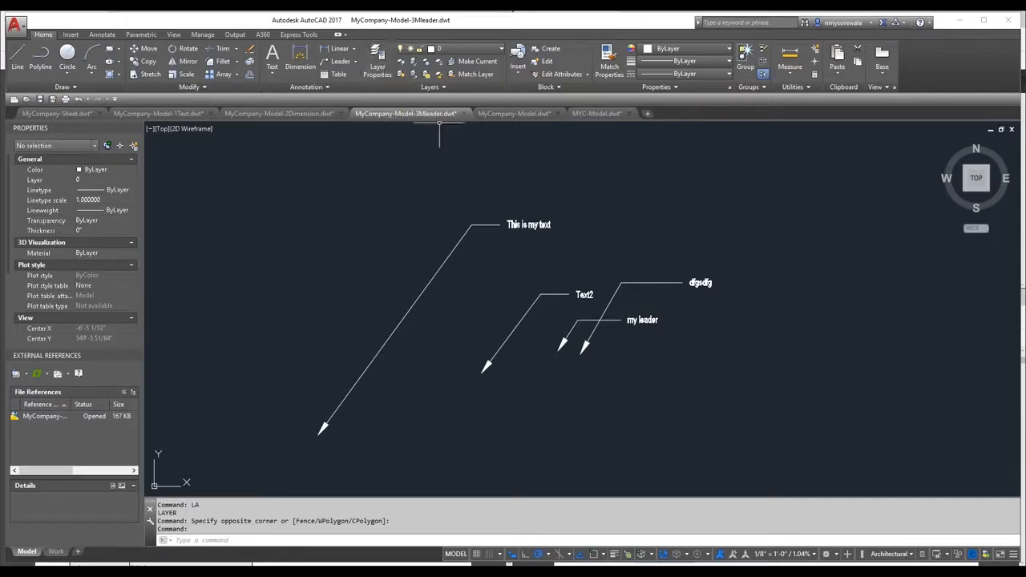
Switch to the MyCompany-Model.dwt drawing and make MC_AN_BLK the current multileader style.
click(497, 115)
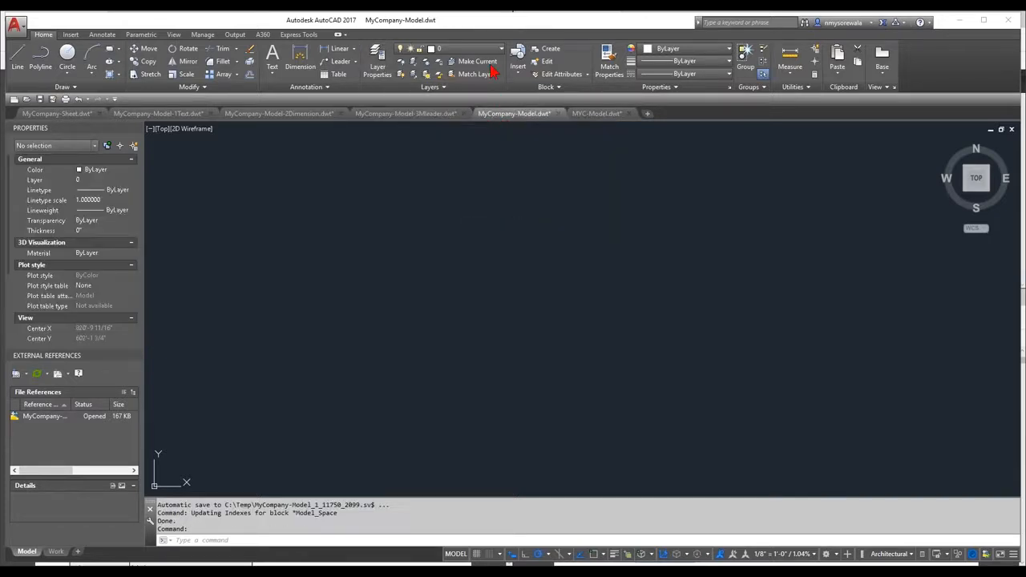
click(108, 36)
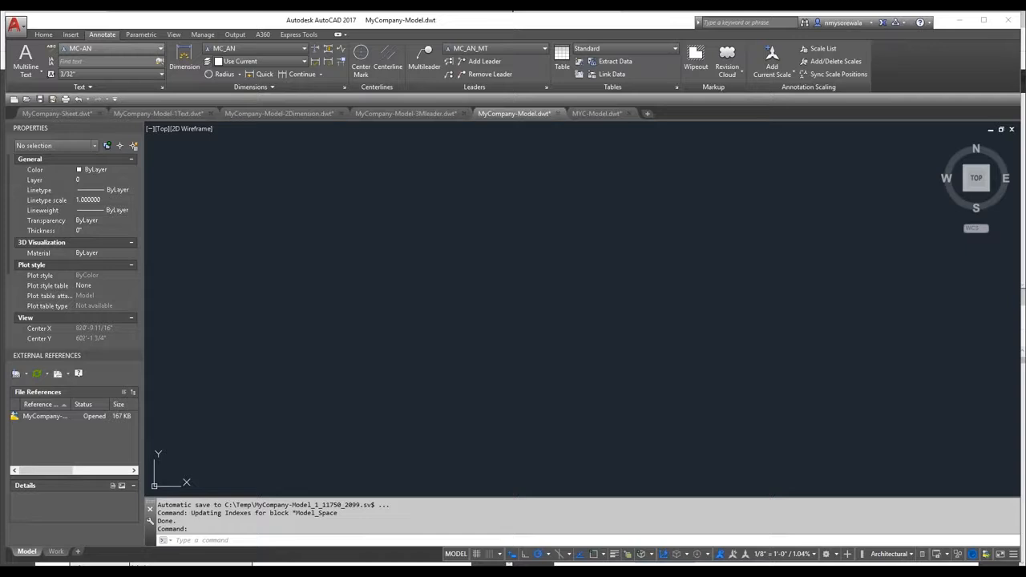
click(428, 74)
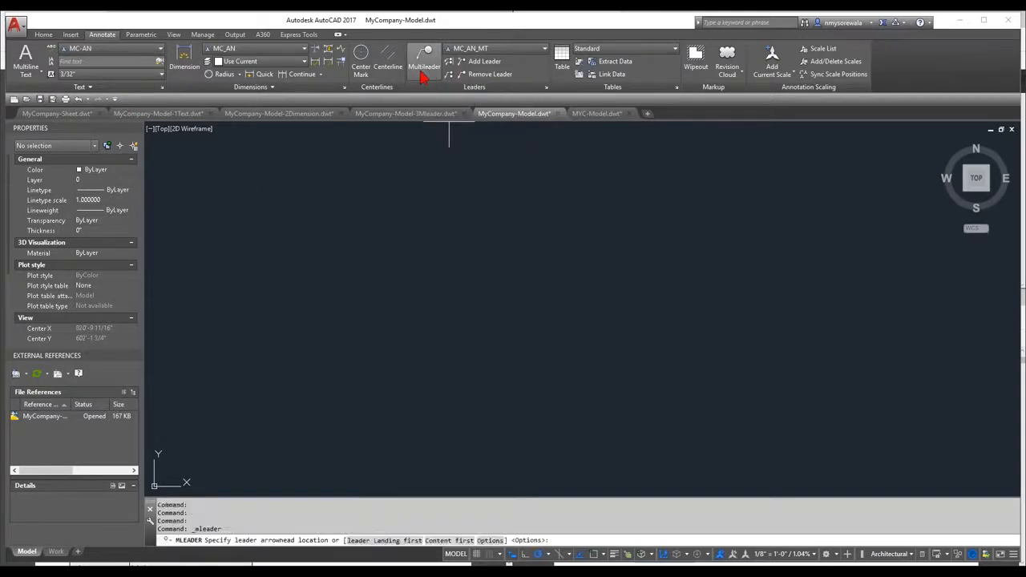
click(481, 48)
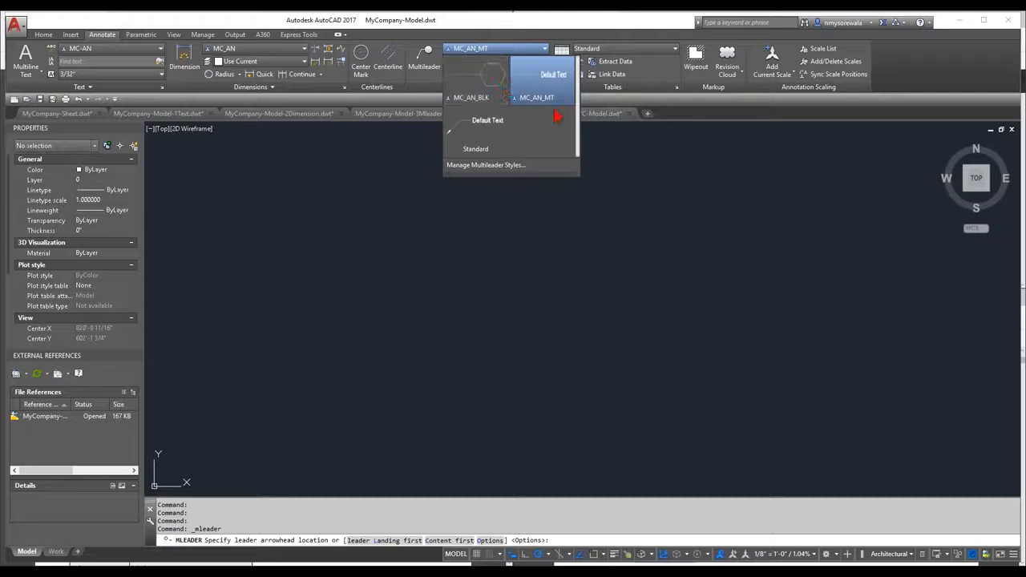
key(Escape)
click(424, 56)
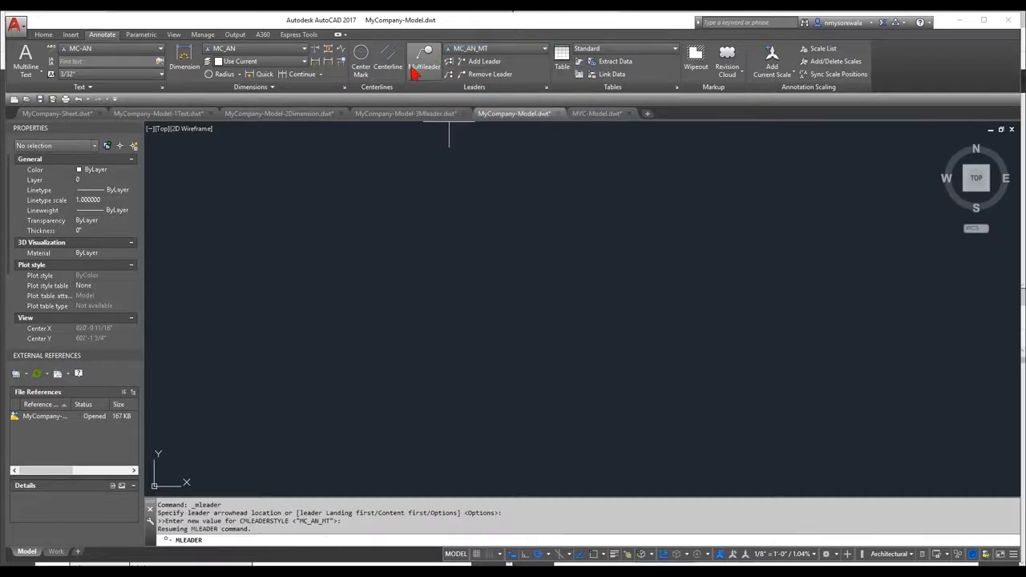
Place a multileader with a hexagon tag in the drawing area and enter 1 as its tag number.
click(503, 366)
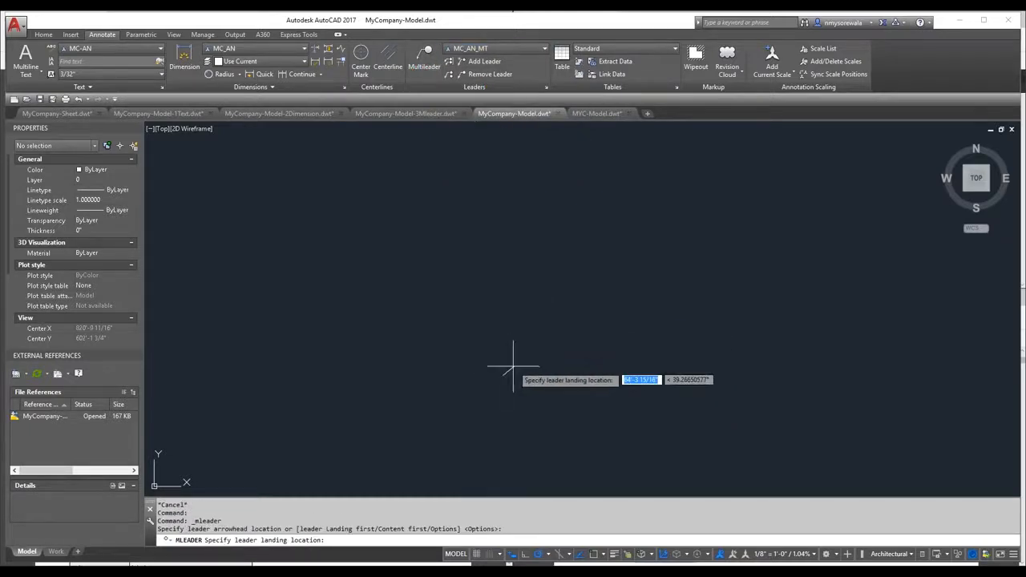
click(509, 360)
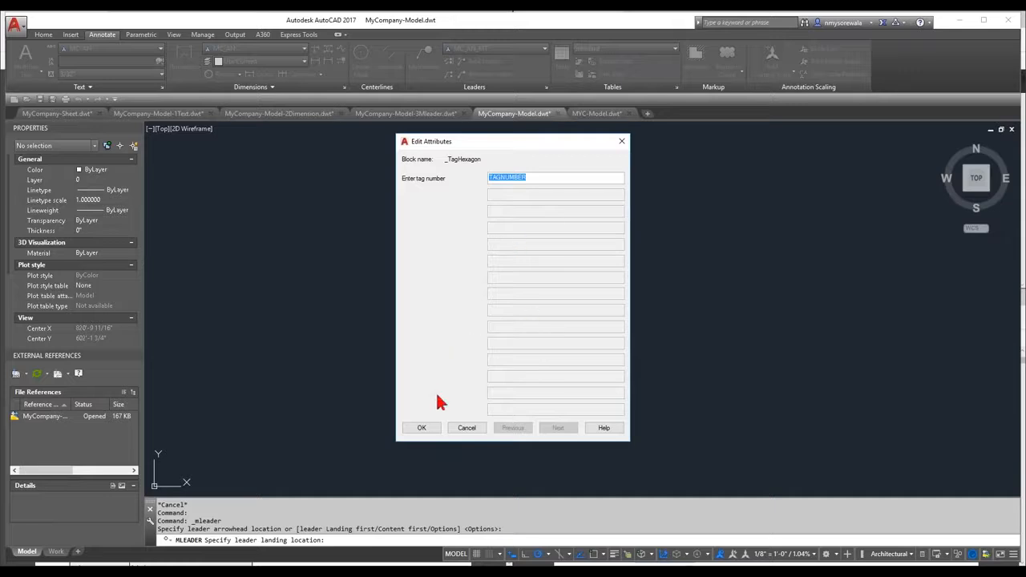
text(1)
click(422, 428)
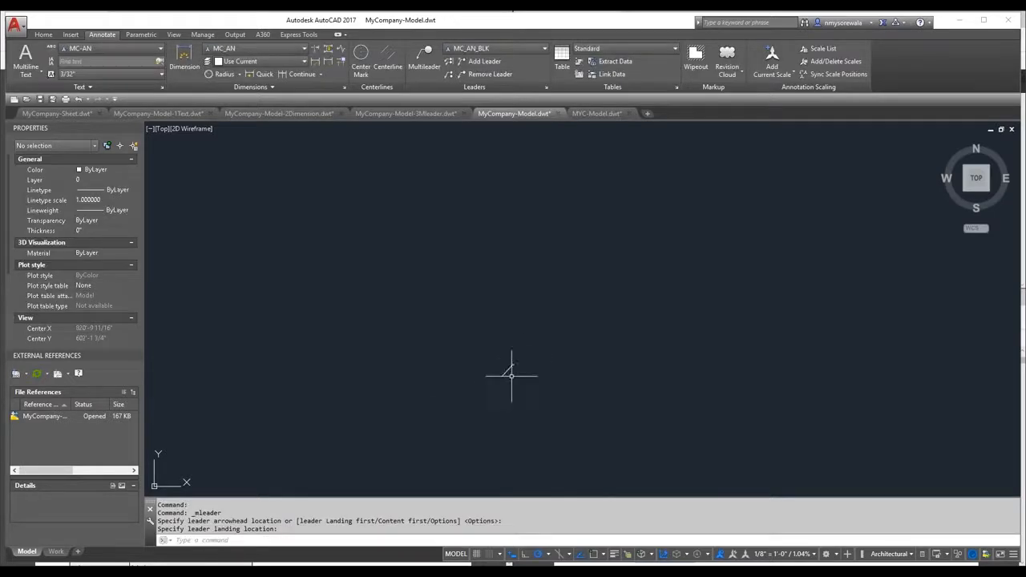
Inspect the hexagon-tagged multileader up close and delete it from the drawing.
scroll(510, 346, up, 15)
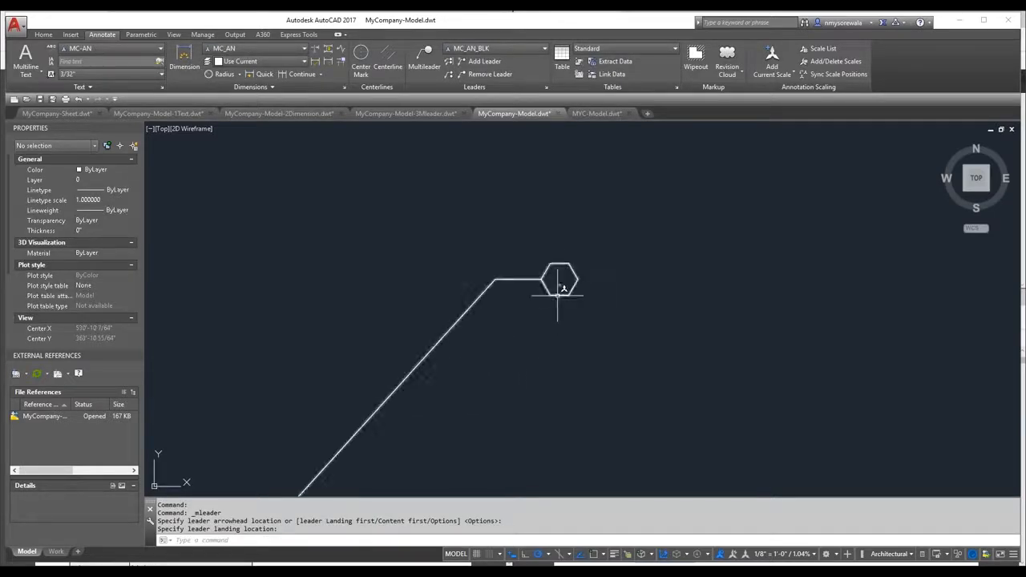
click(591, 290)
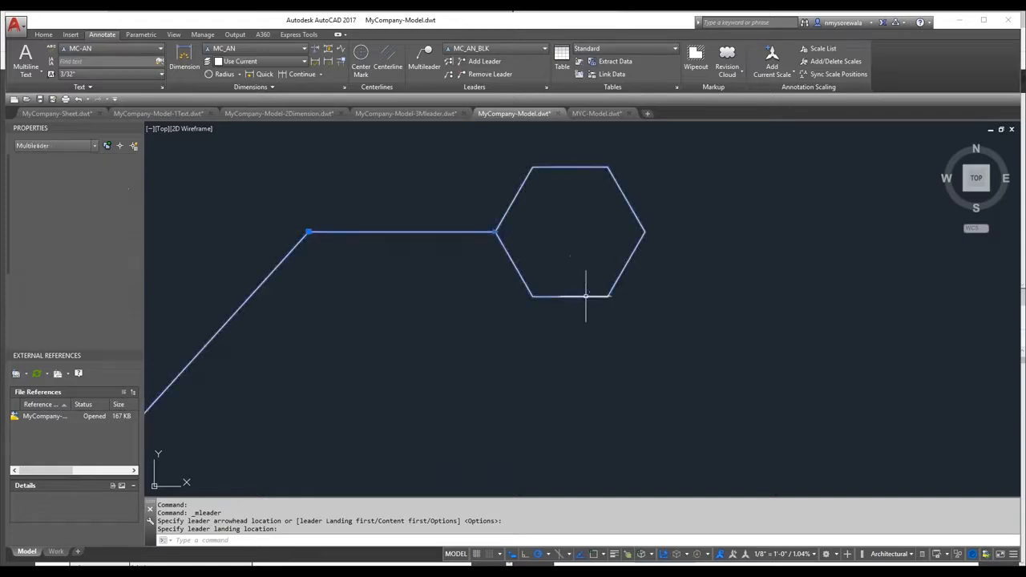
scroll(517, 238, down, 10)
scroll(552, 298, down, 3)
scroll(553, 298, down, 2)
key(Escape)
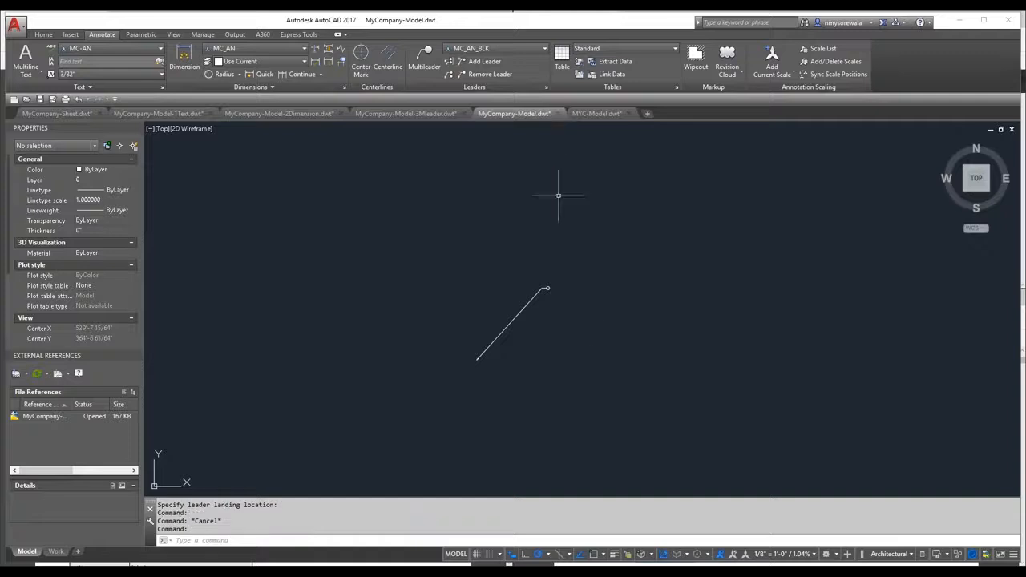
click(601, 355)
click(504, 259)
key(Delete)
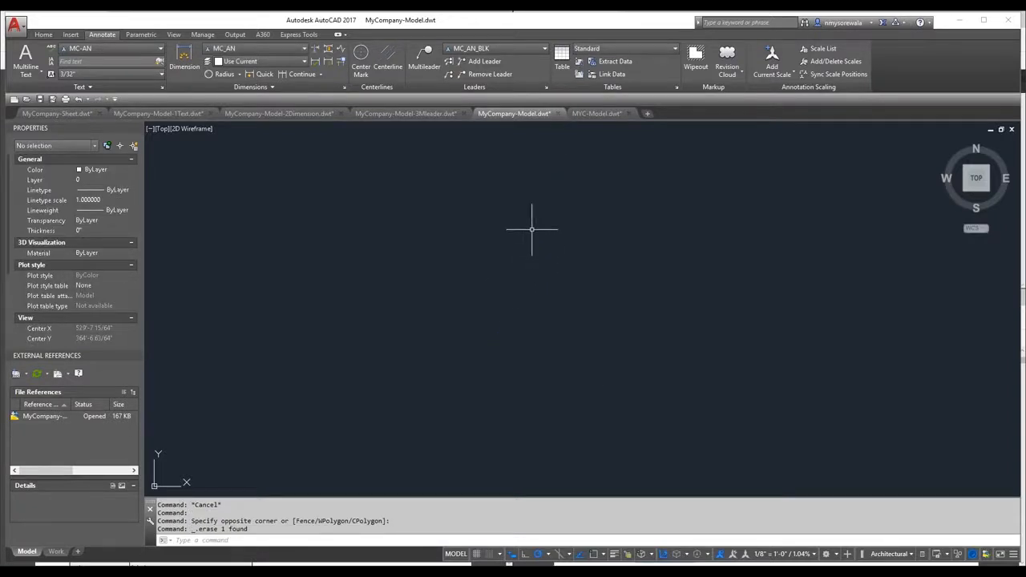
Open the installed sample files and look through the folders in the Sample directory.
click(15, 28)
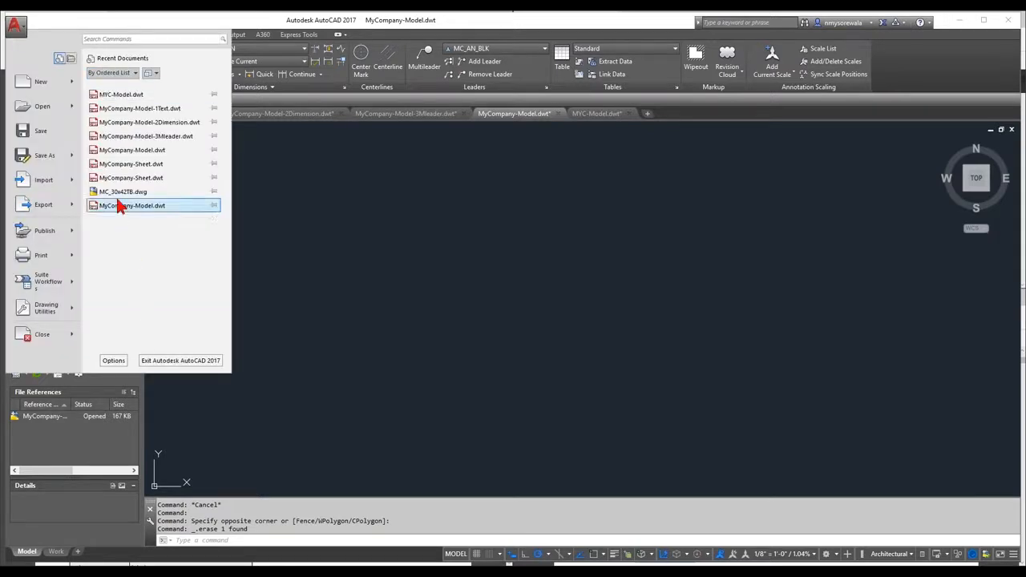
mouse_move(58, 116)
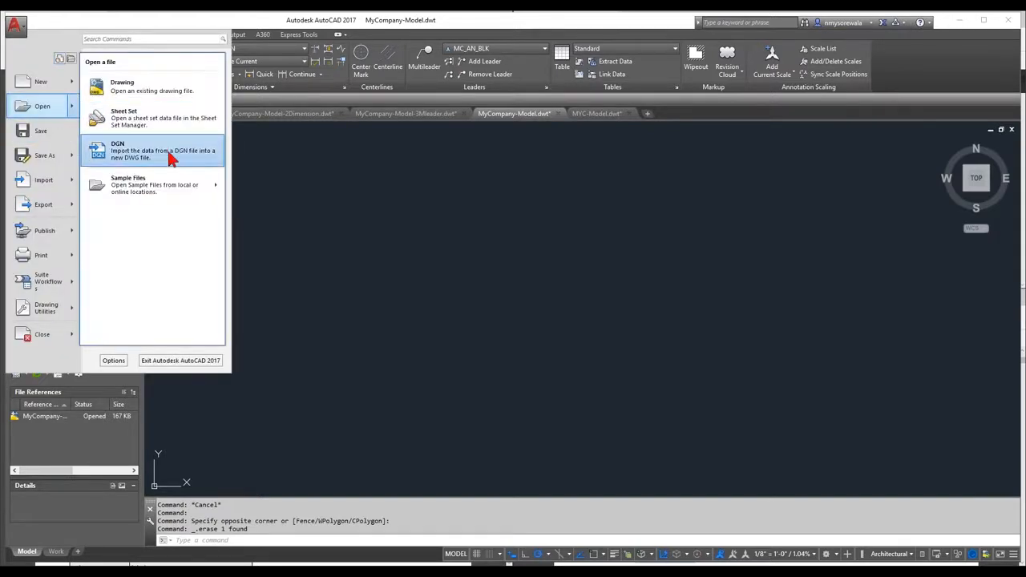
mouse_move(160, 191)
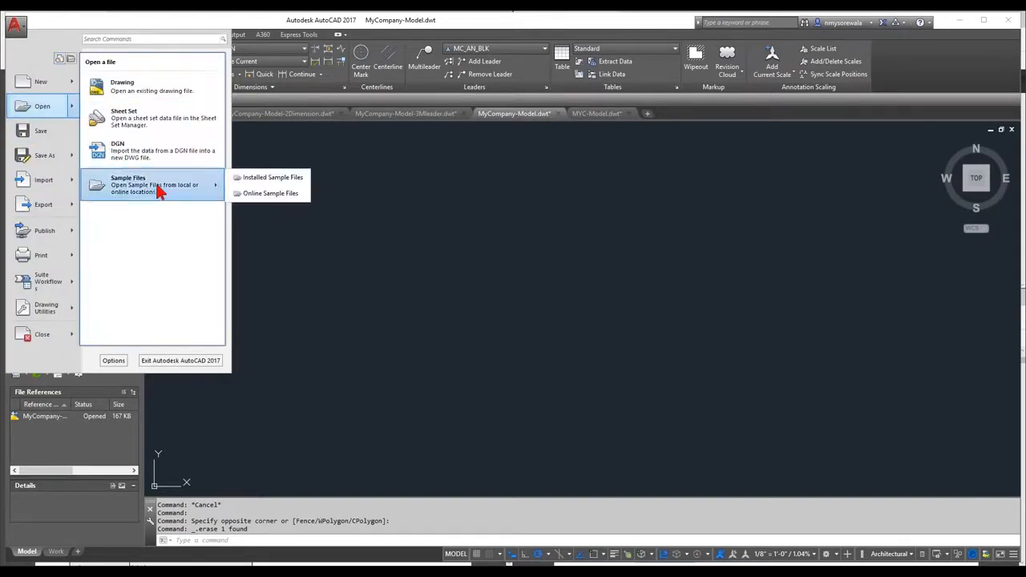
click(277, 183)
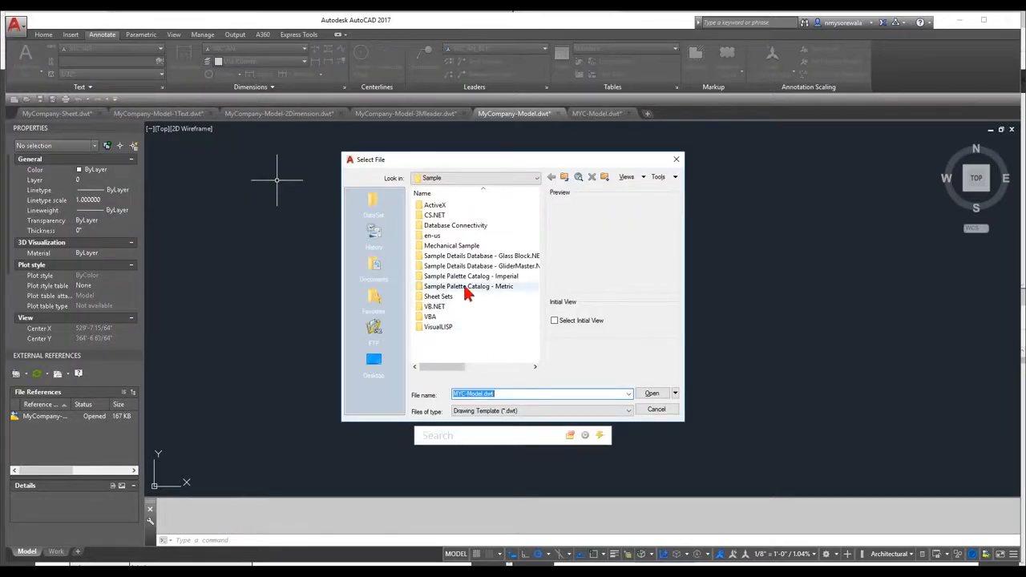
click(463, 295)
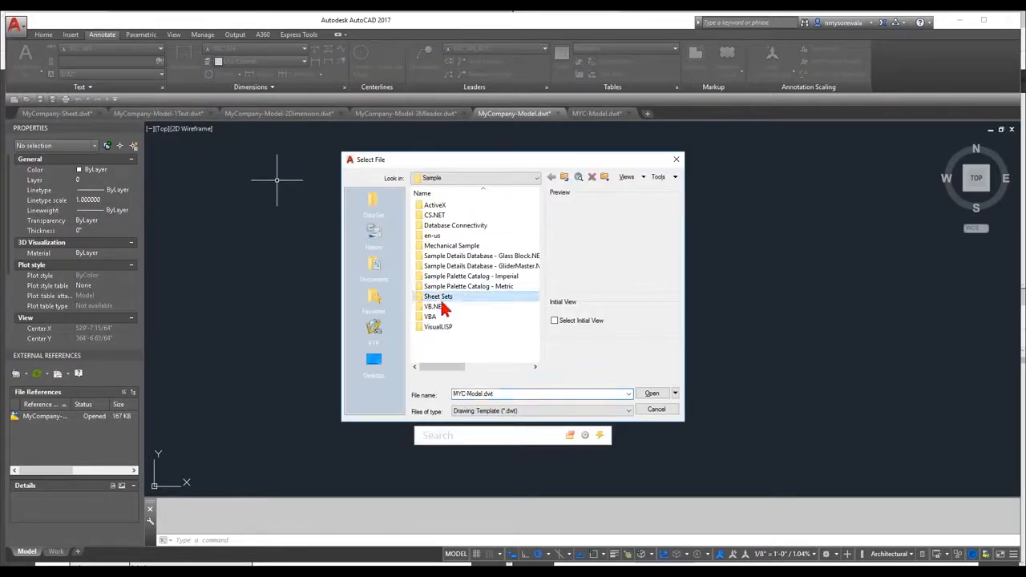
click(458, 256)
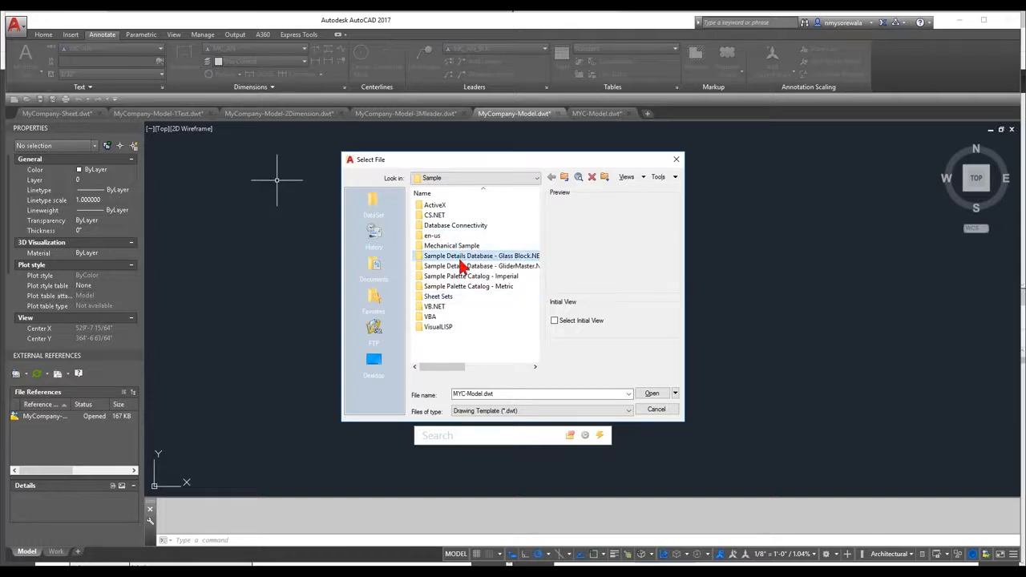
click(477, 276)
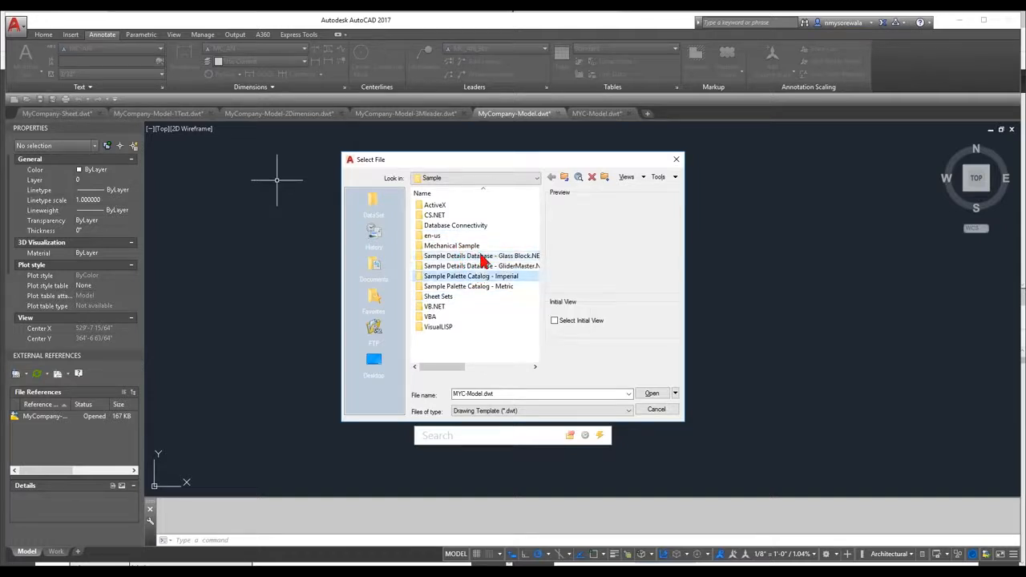
Go through the Sheet Sets folder to the Res folder and list files of type Drawing (*.dwg).
double_click(474, 296)
double_click(460, 211)
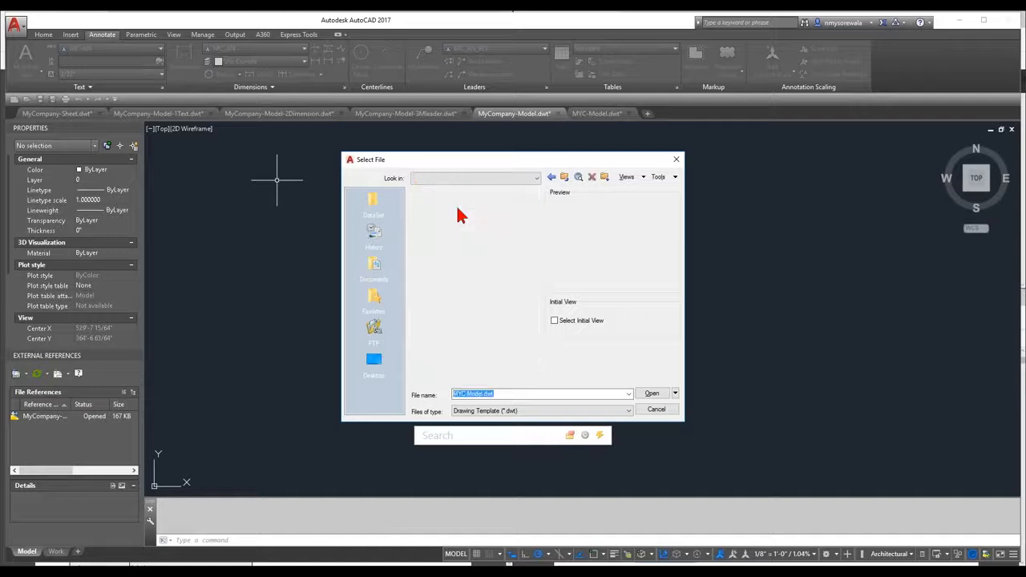
double_click(447, 201)
click(545, 411)
click(531, 420)
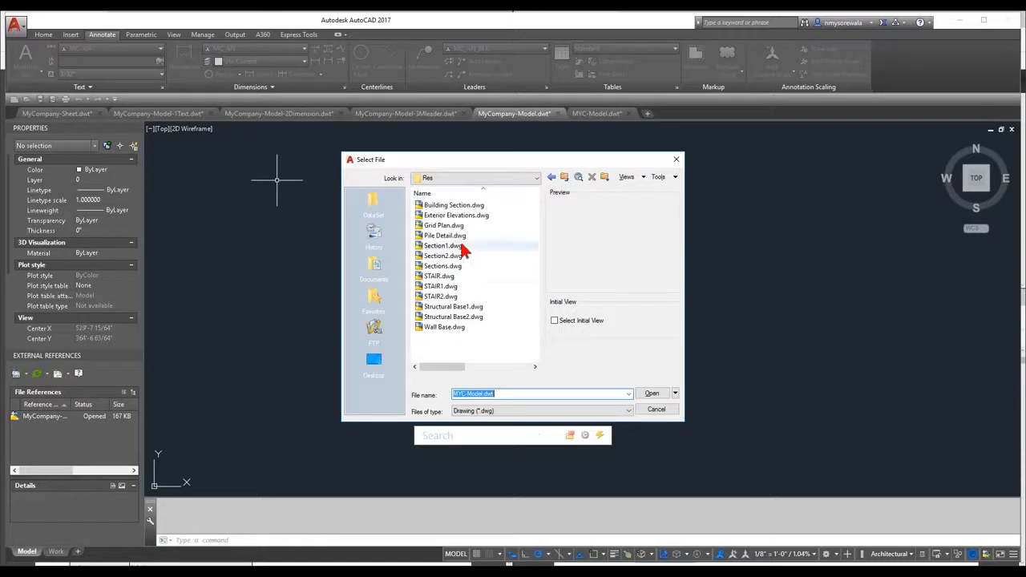
Preview Section1.dwg, go back up from the Res folder and open the A-03.dwg sheet drawing.
click(461, 245)
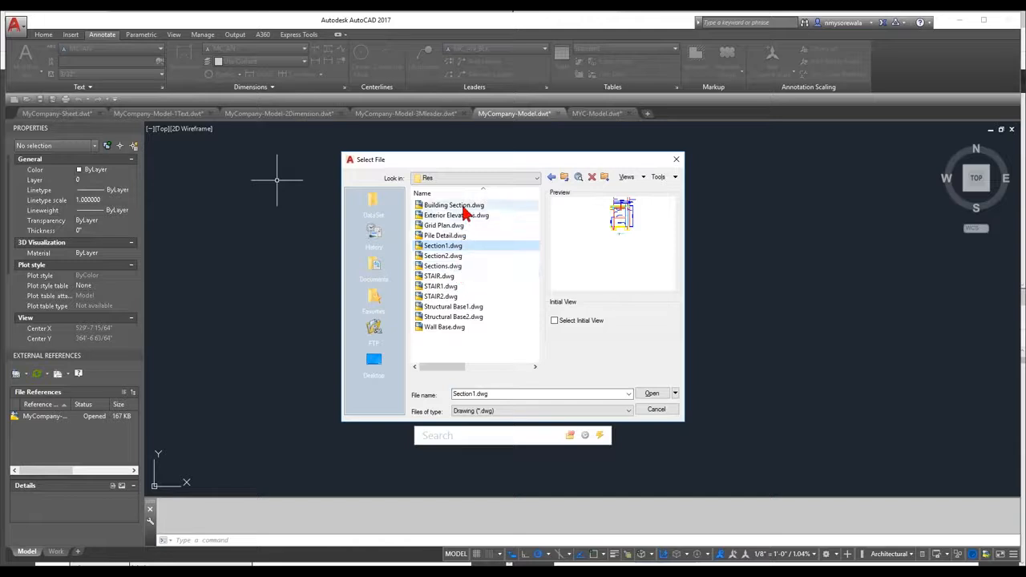
click(564, 178)
double_click(440, 238)
click(542, 322)
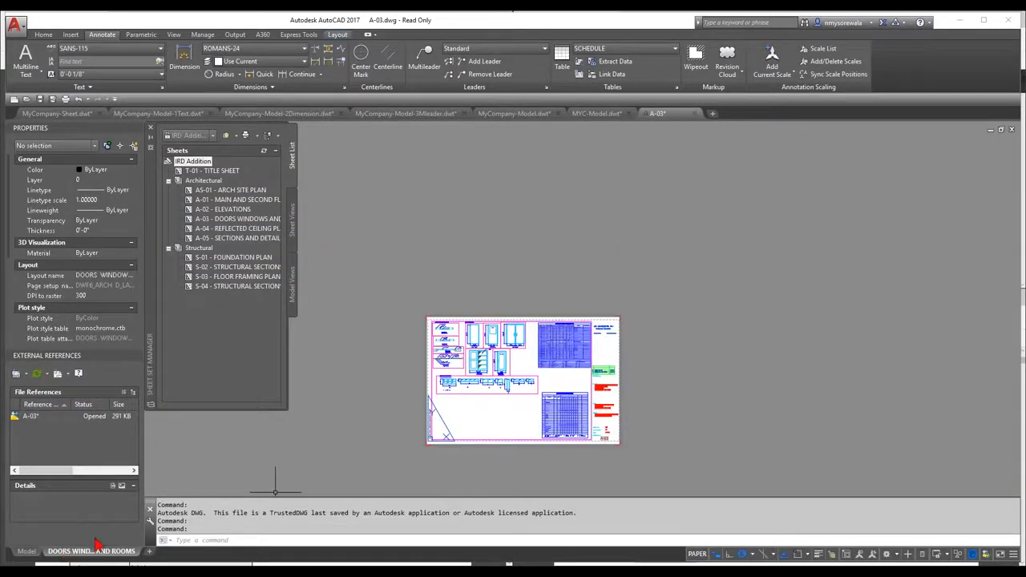
Switch to the MyCompany-Sheet.dwt drawing and create a new drawing.
click(78, 117)
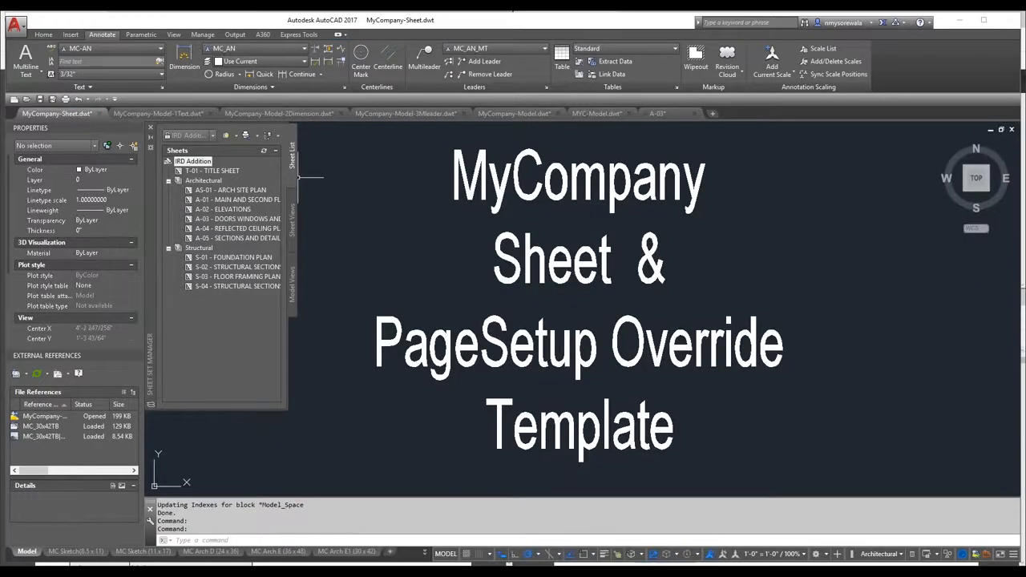
click(16, 25)
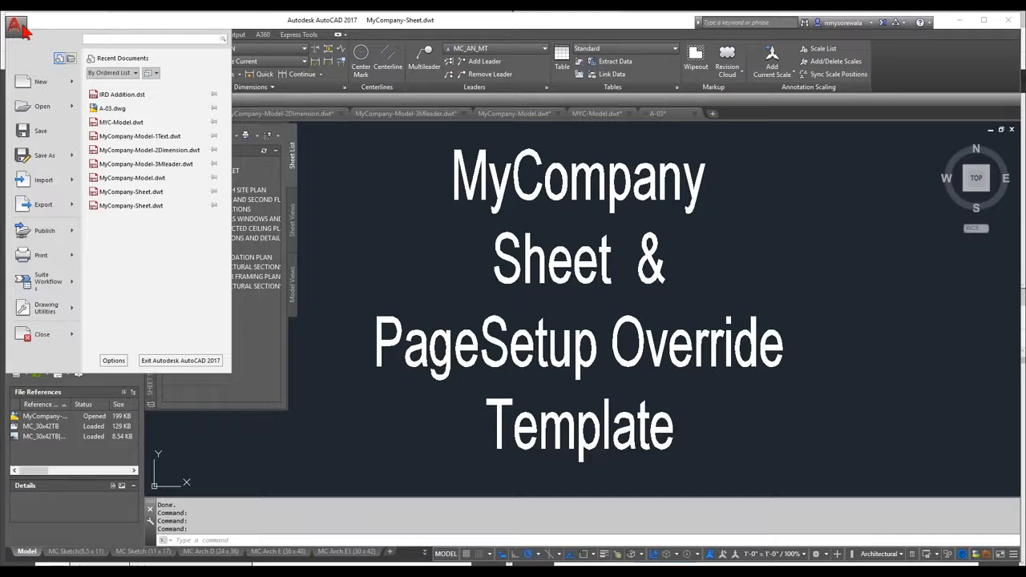
click(790, 233)
click(780, 225)
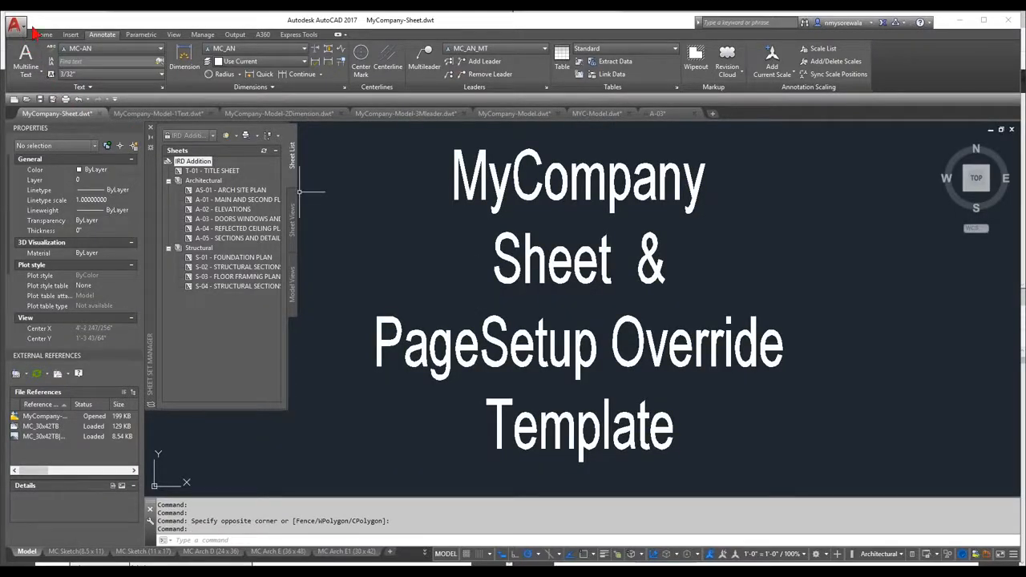
click(14, 99)
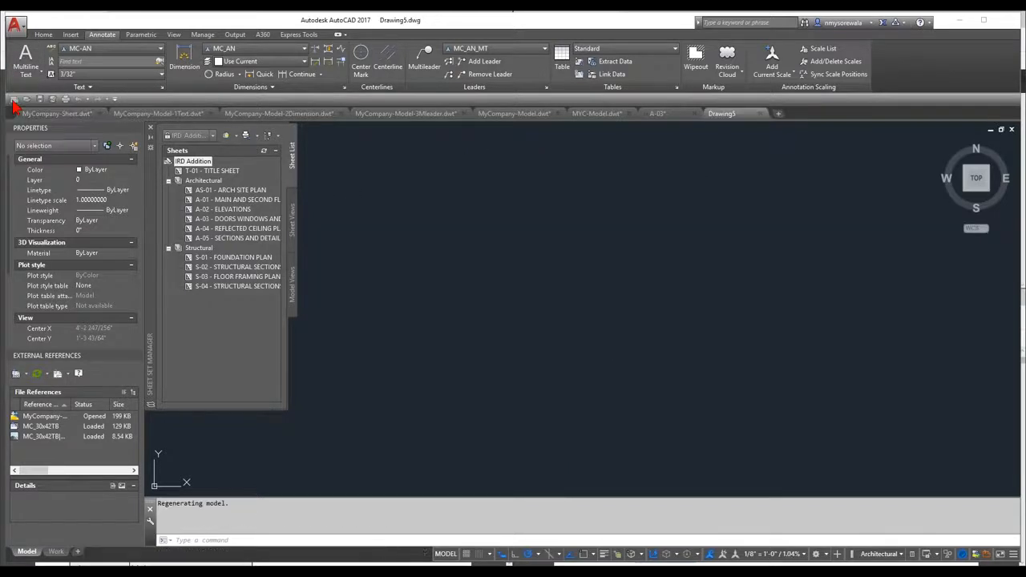
click(424, 58)
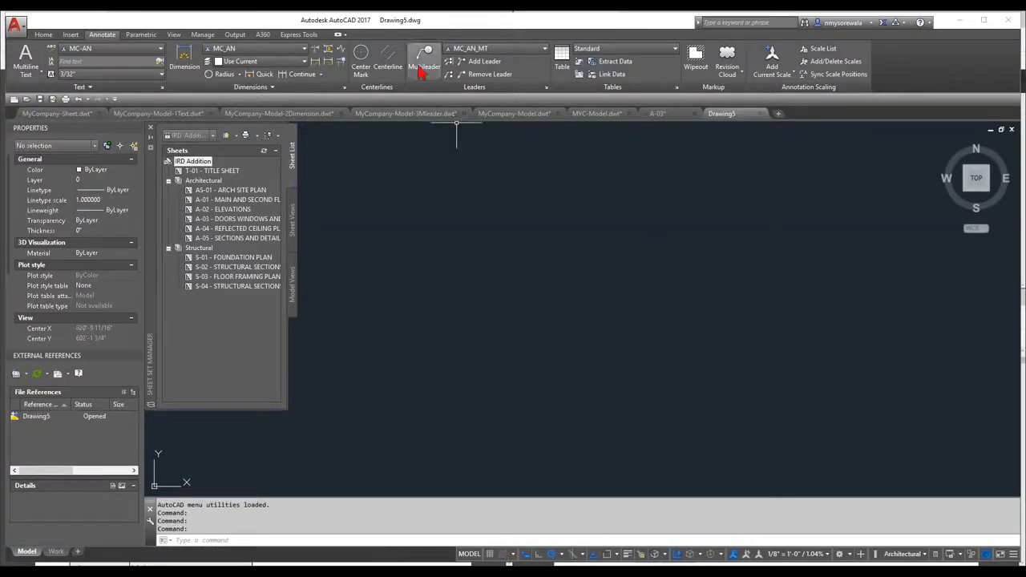
click(511, 52)
click(511, 51)
click(510, 51)
click(591, 215)
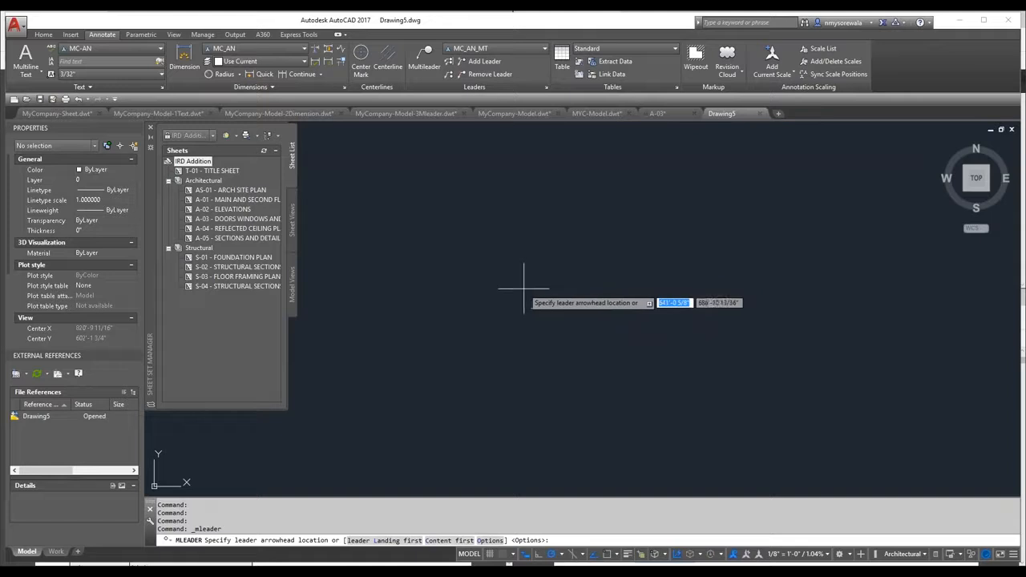
key(Escape)
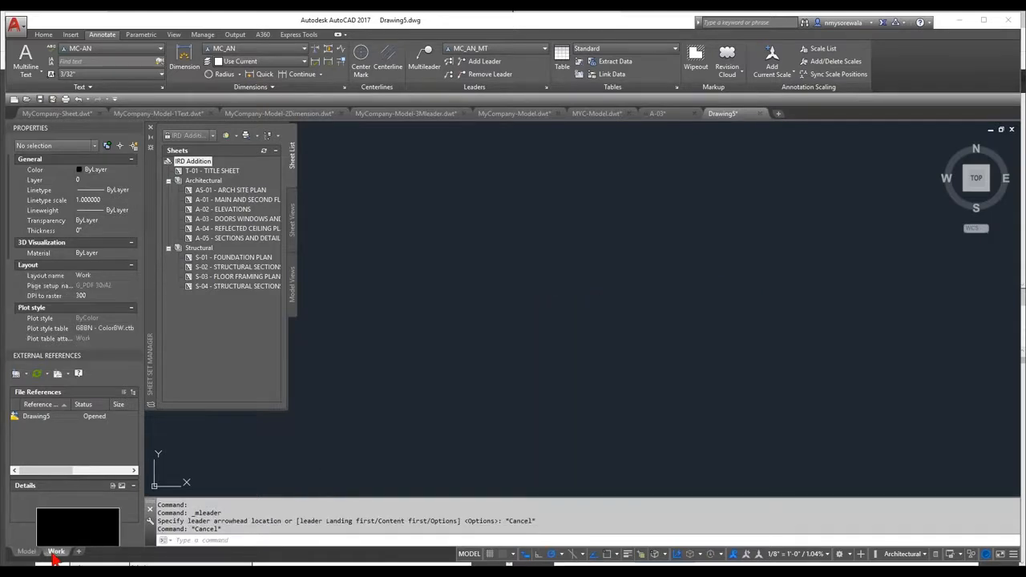
Open the Work layout, add a new layout to the drawing and switch to it.
click(54, 552)
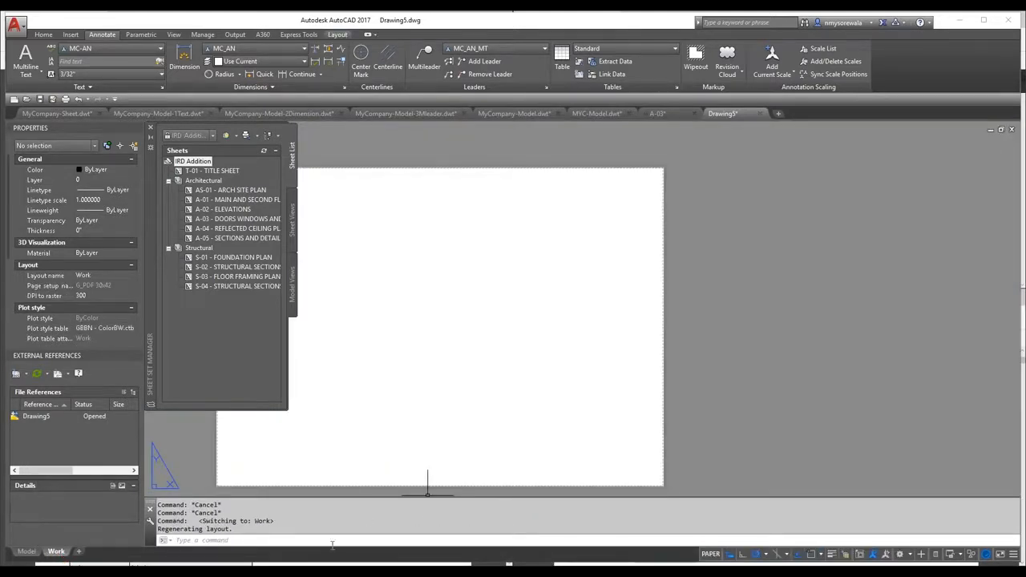
right_click(53, 552)
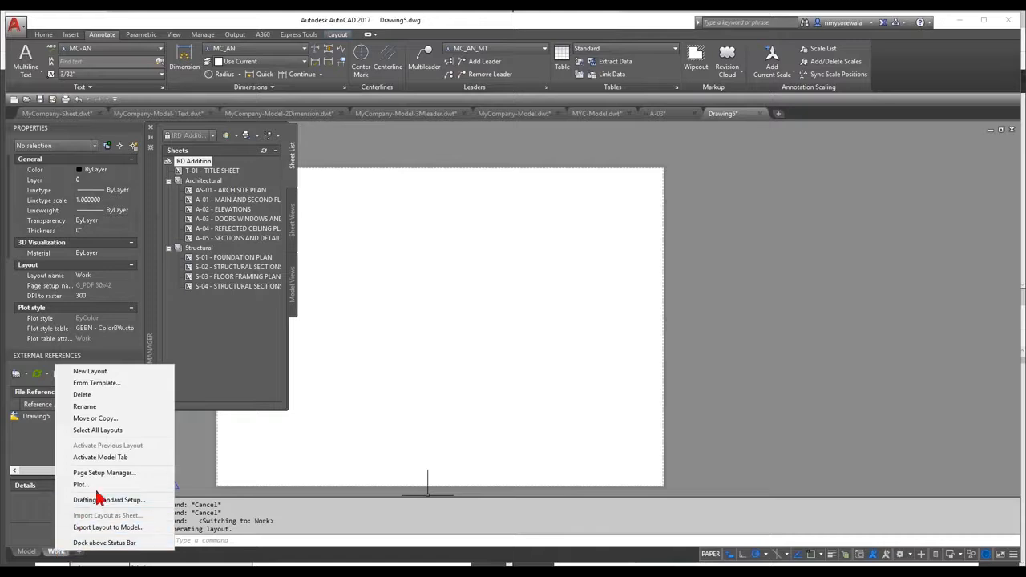
click(88, 371)
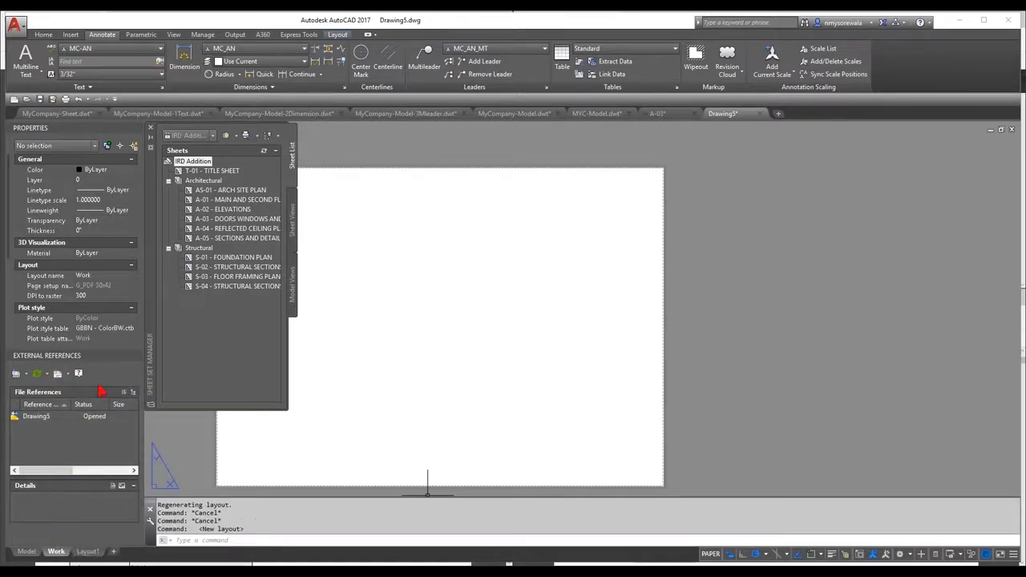
click(87, 552)
right_click(88, 553)
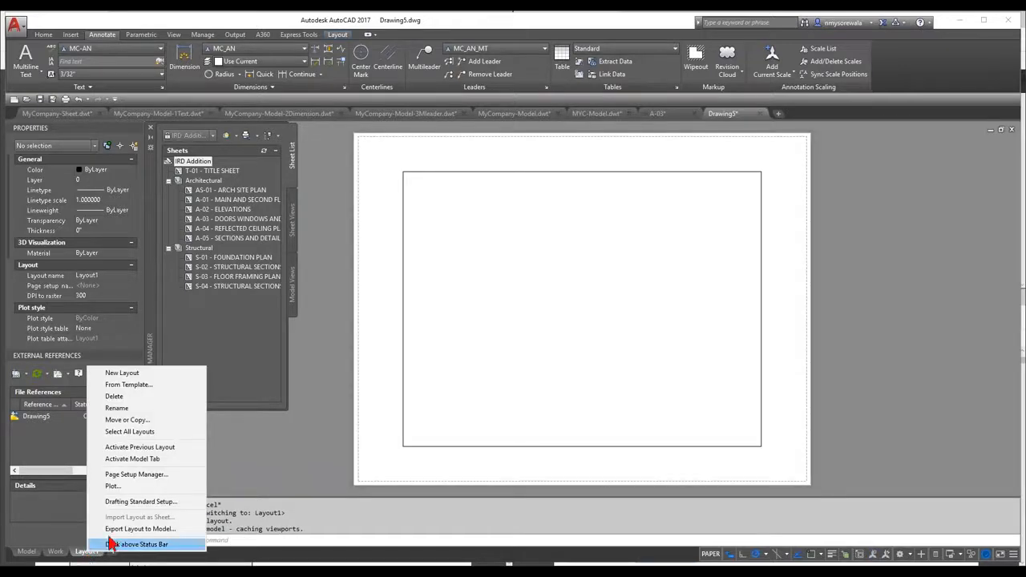
click(404, 463)
In the plot and publish options, specify the plot offset relative to the edge of paper.
click(374, 482)
scroll(374, 482, up, 4)
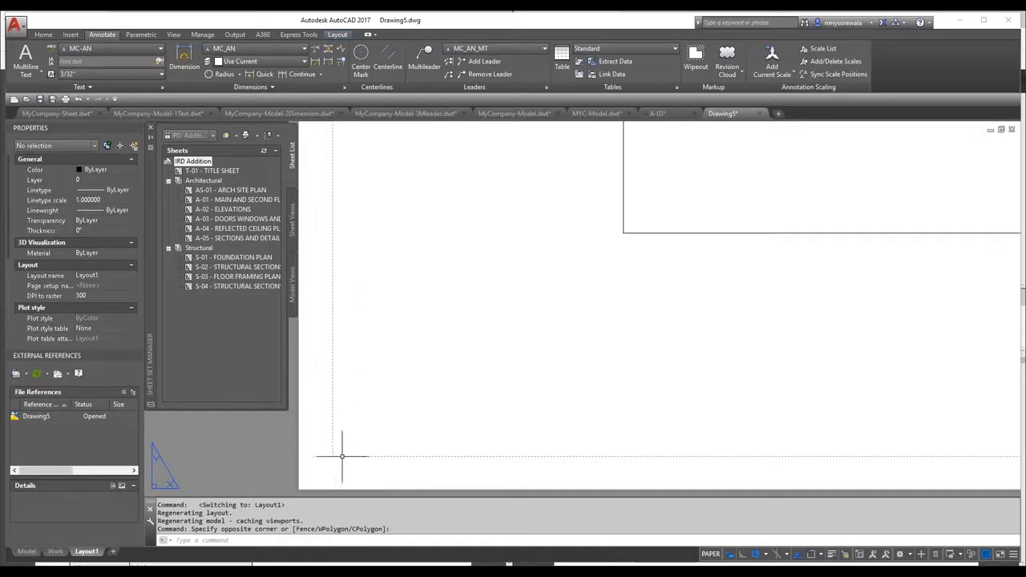
scroll(343, 454, down, 3)
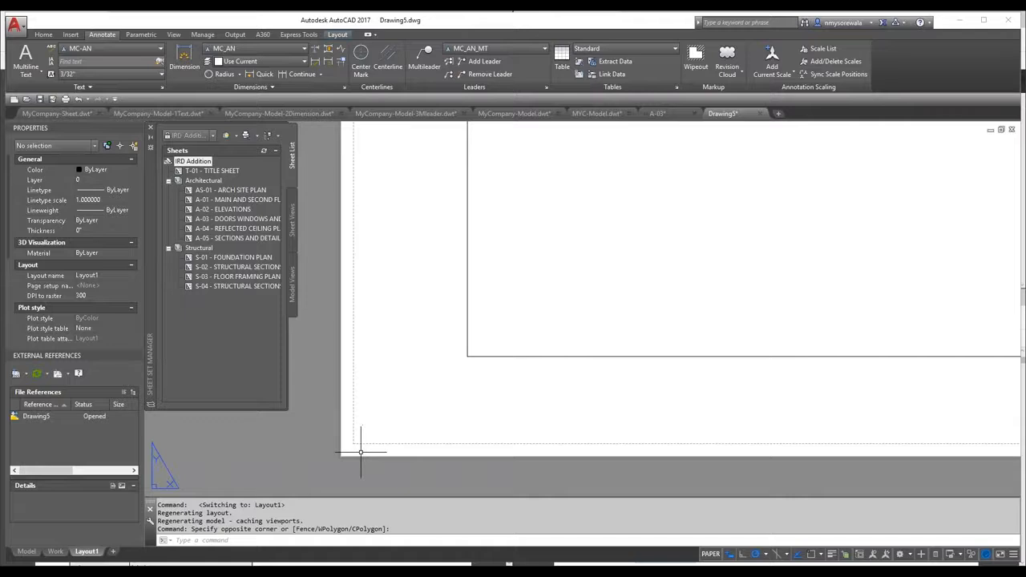
scroll(338, 457, down, 3)
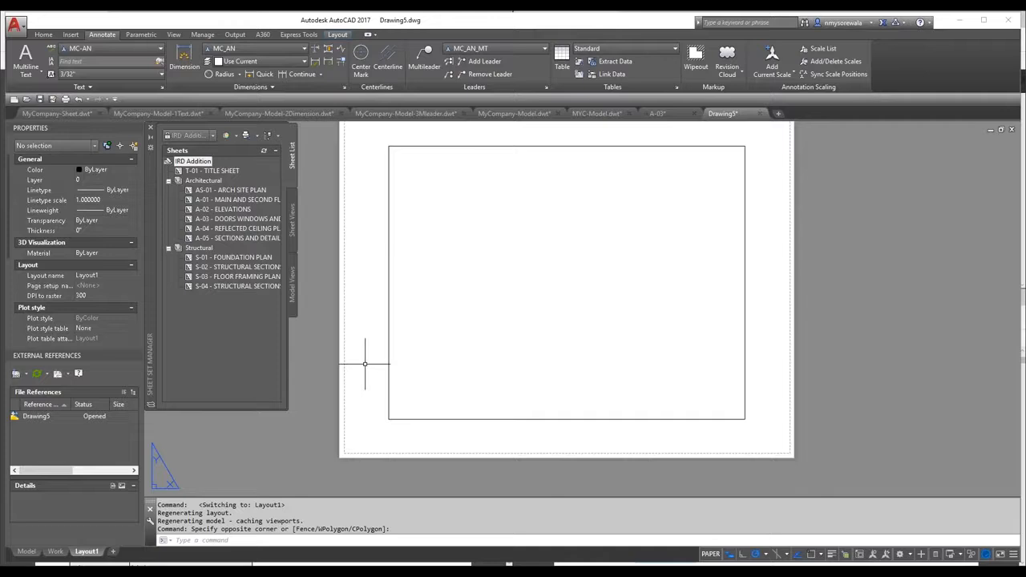
key(Return)
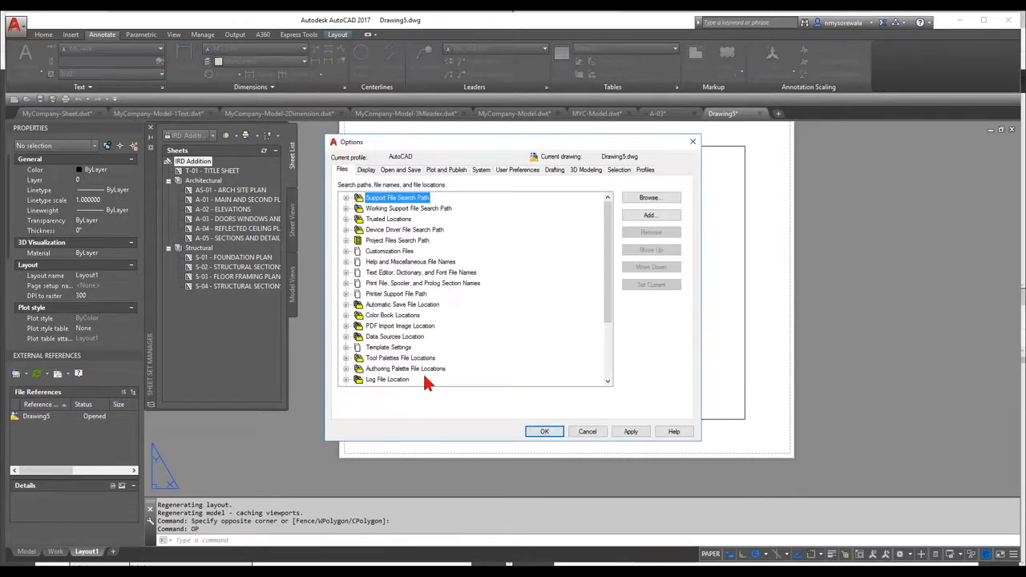
right_click(451, 521)
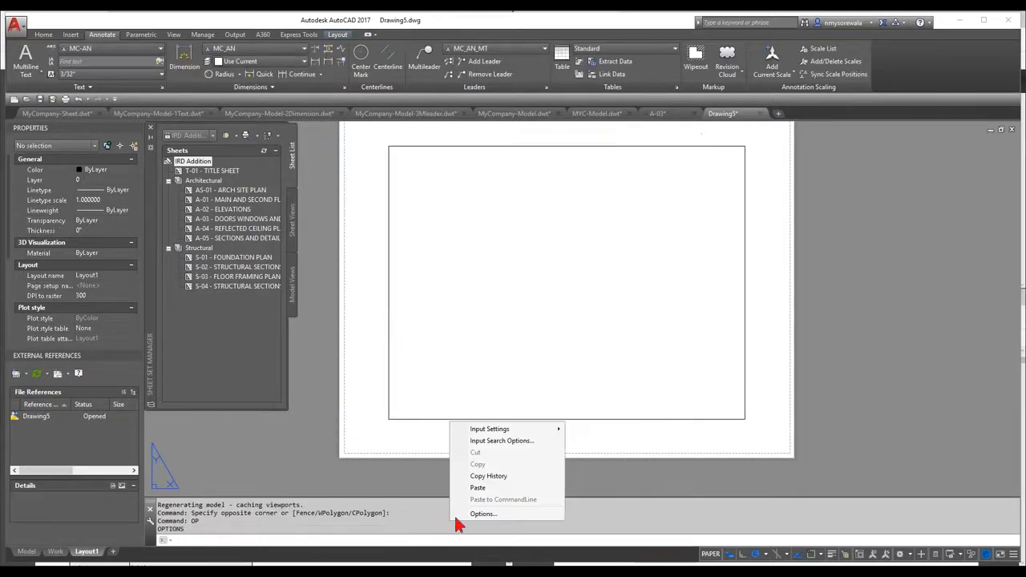
click(483, 514)
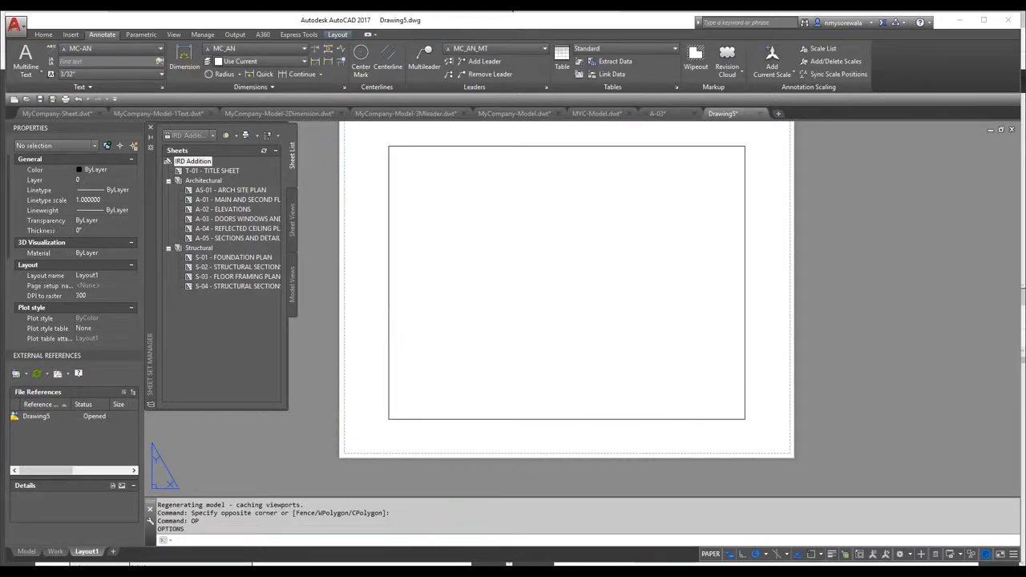
click(446, 170)
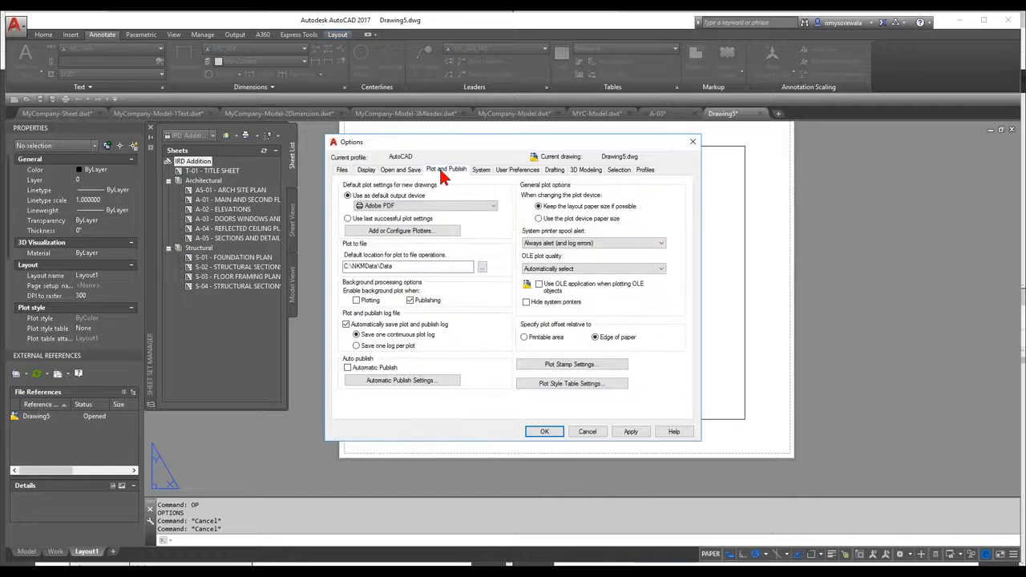
click(526, 338)
click(596, 337)
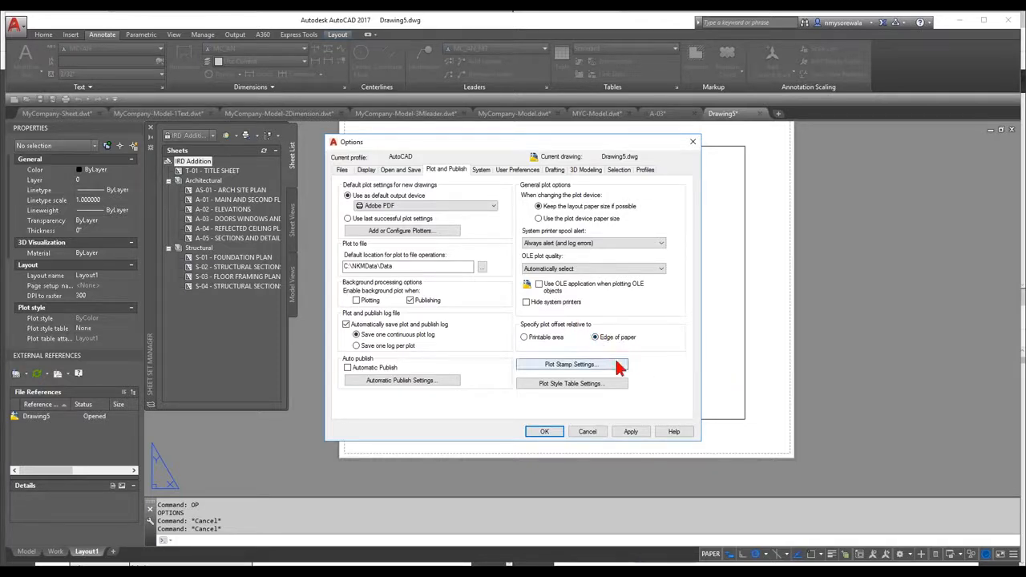
Set the default output device for new drawings to DWG To PDF.pc3 and apply the options.
click(392, 206)
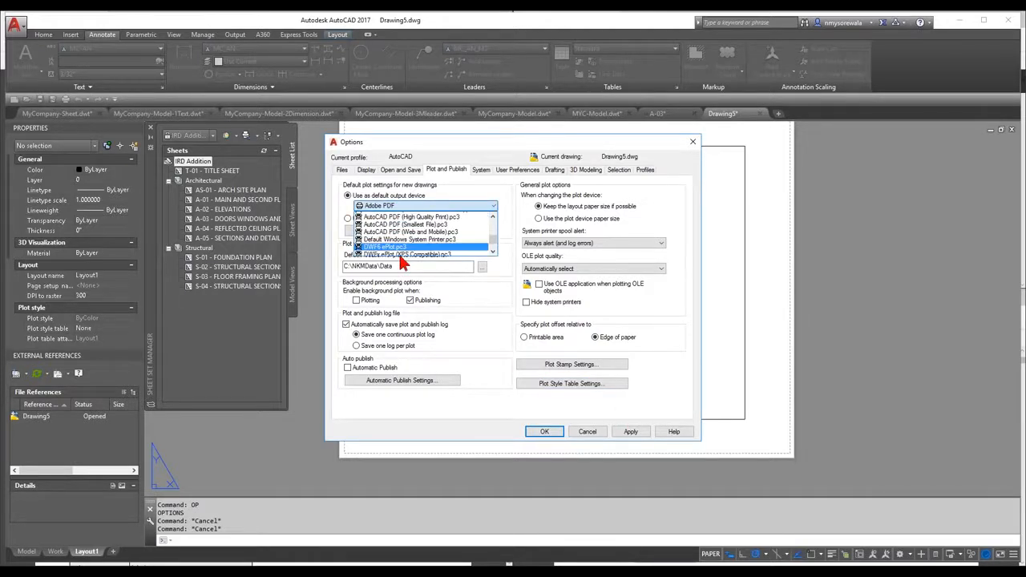
click(389, 230)
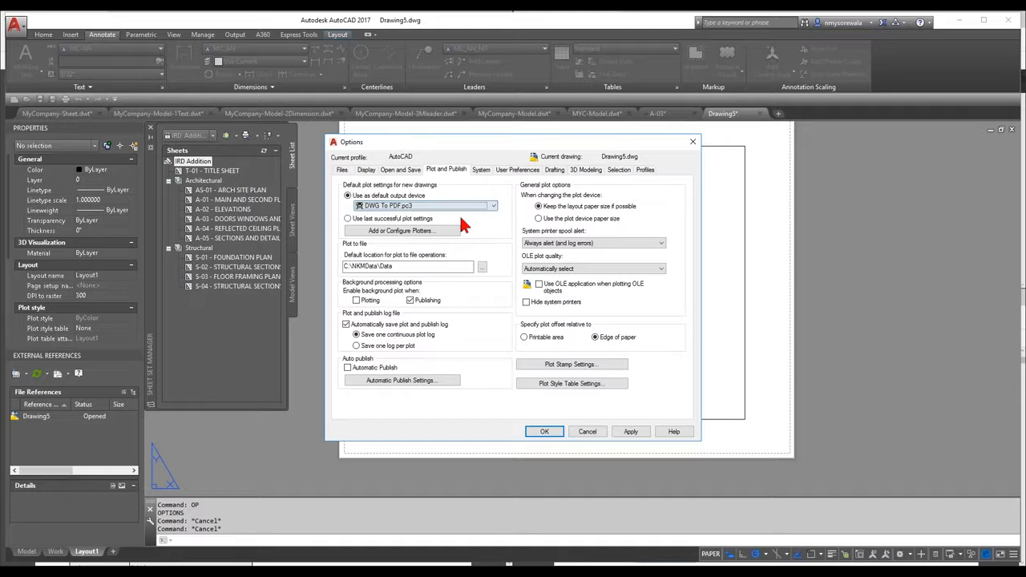
click(630, 433)
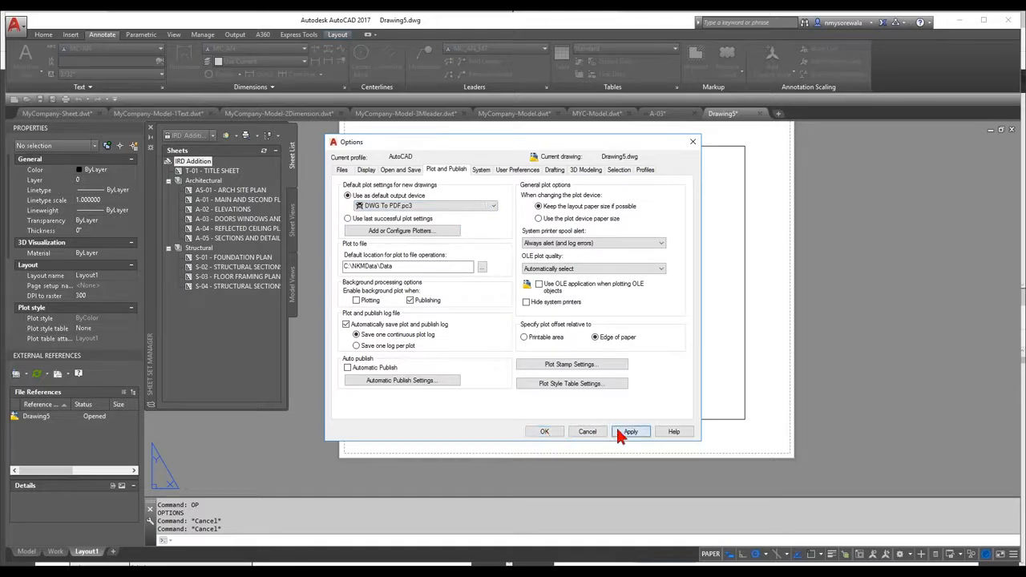
click(548, 432)
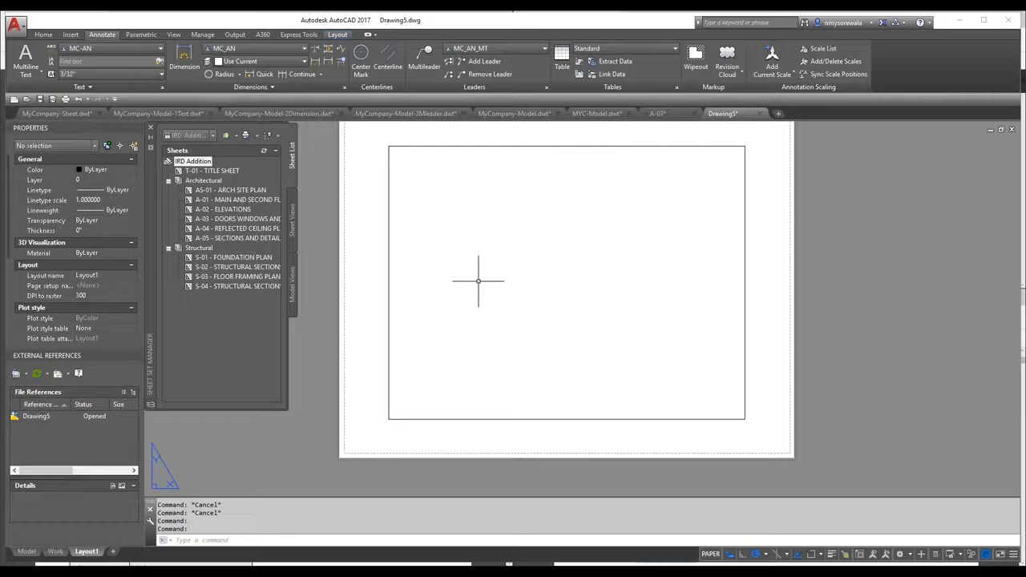
Rename the new layout as 30x42 TB.
scroll(479, 281, down, 2)
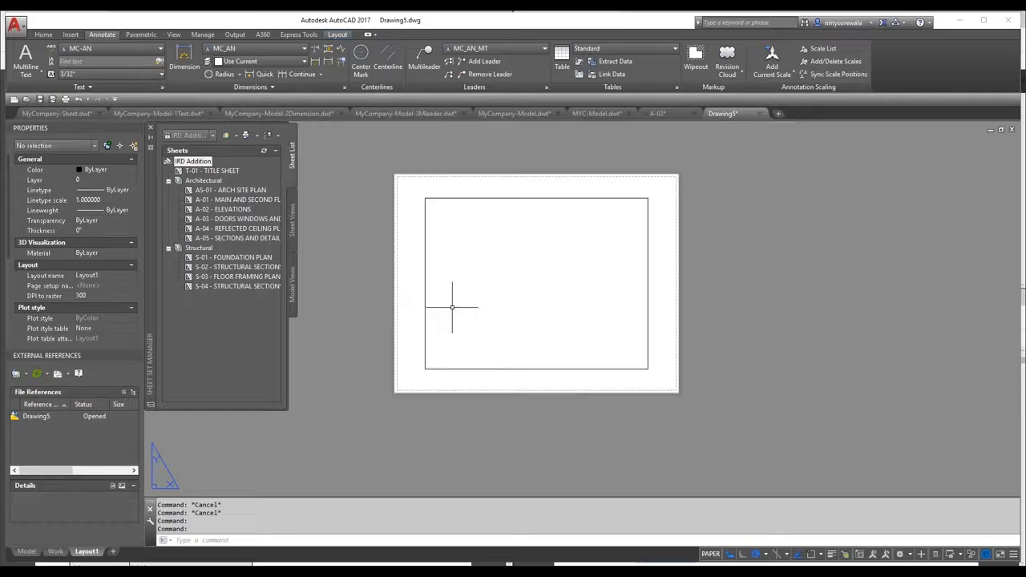
right_click(84, 558)
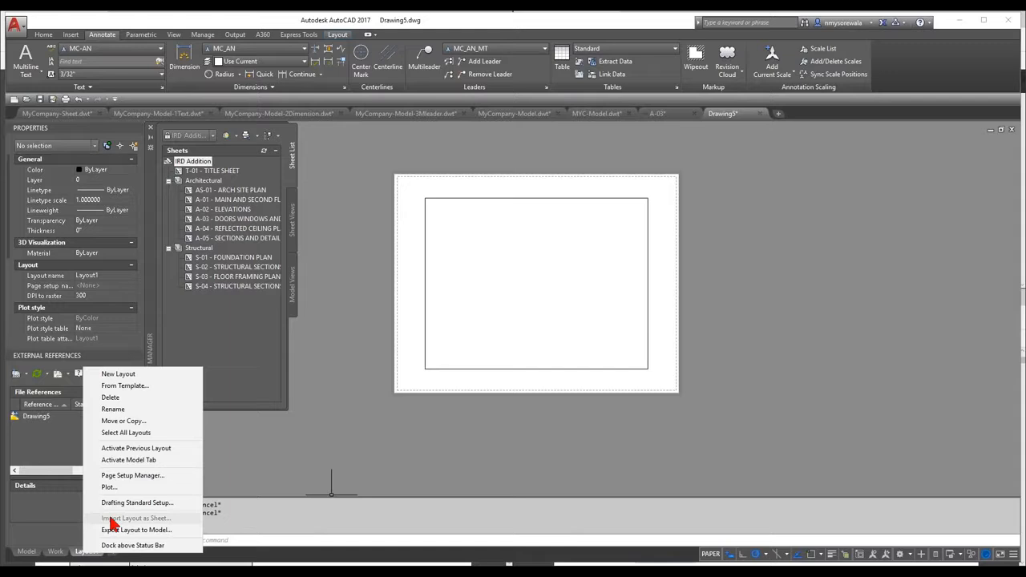
click(130, 412)
text(3D)
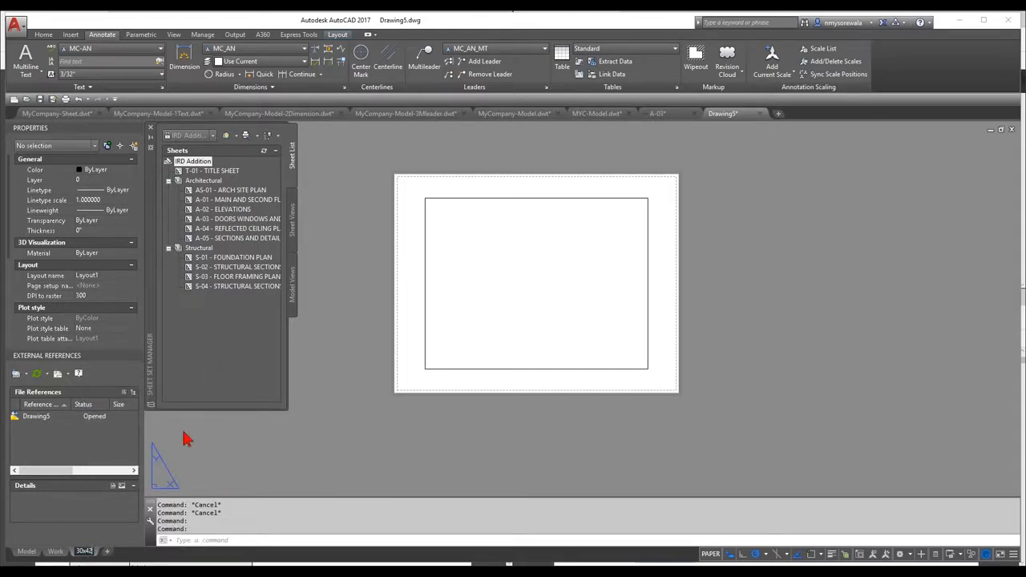
text(x42 TB)
key(Return)
scroll(183, 456, down, 2)
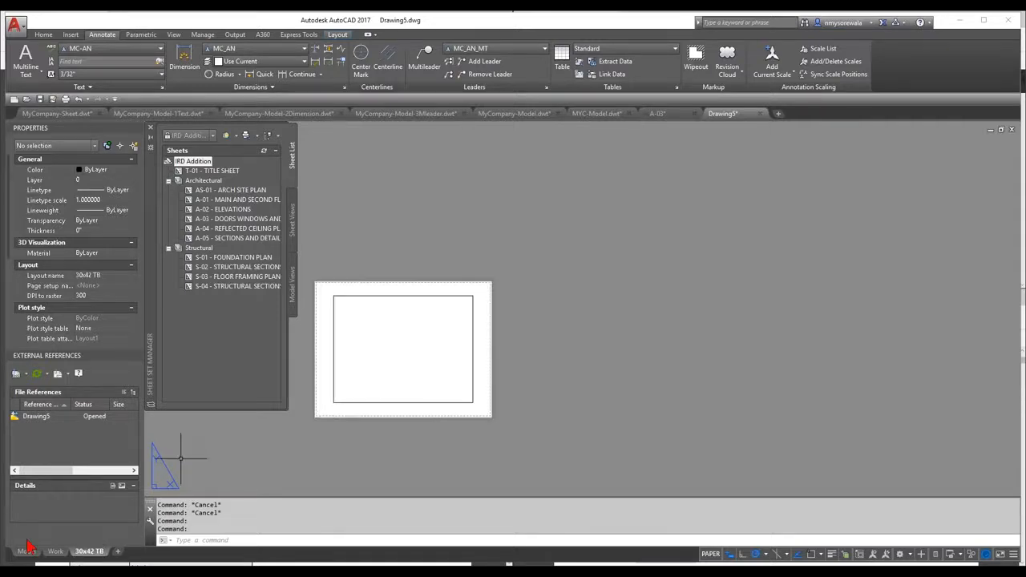
Create a new page setup named MC-30x42 for the 30x42 TB layout.
right_click(91, 555)
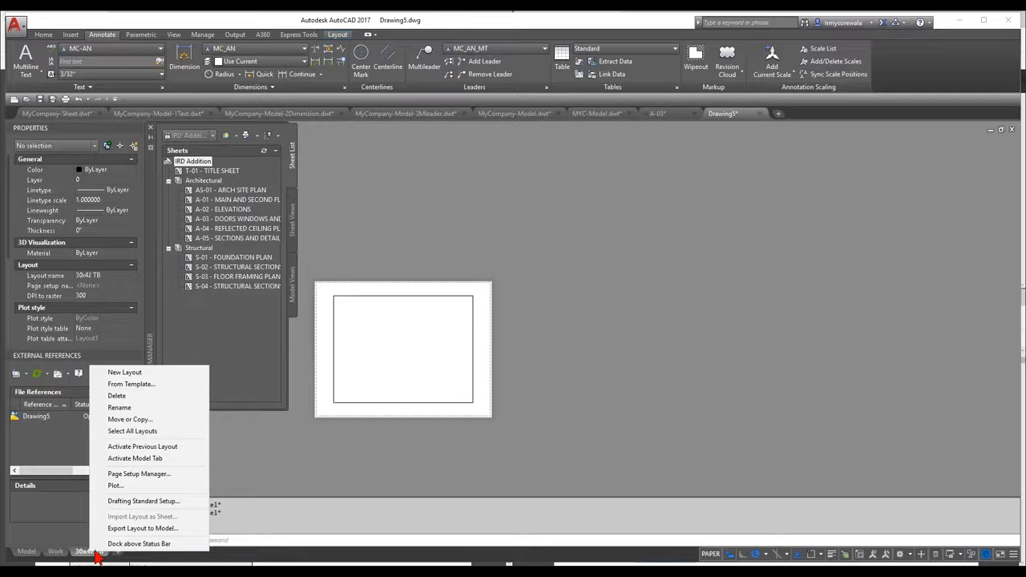
click(133, 474)
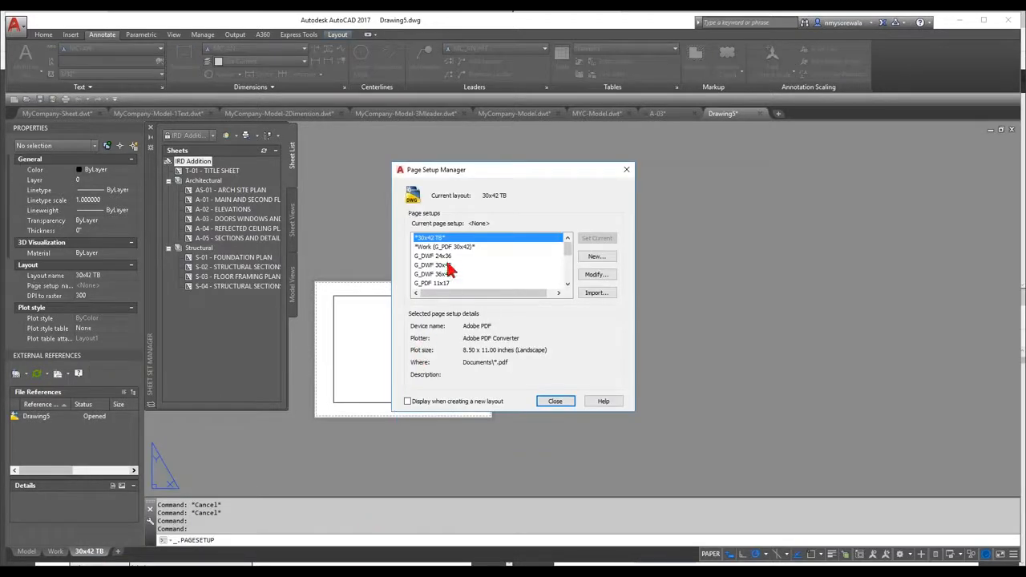
click(603, 259)
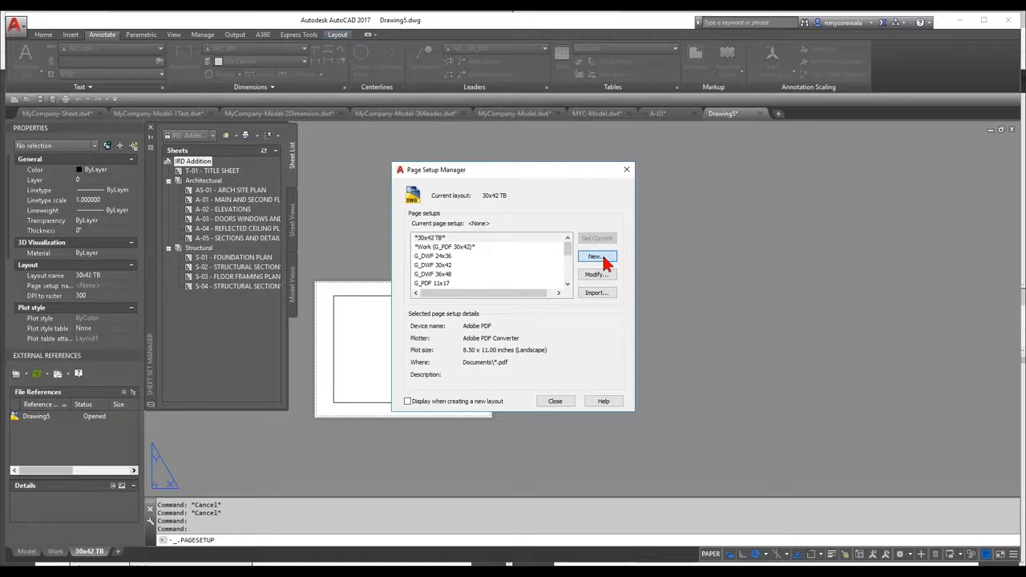
click(601, 258)
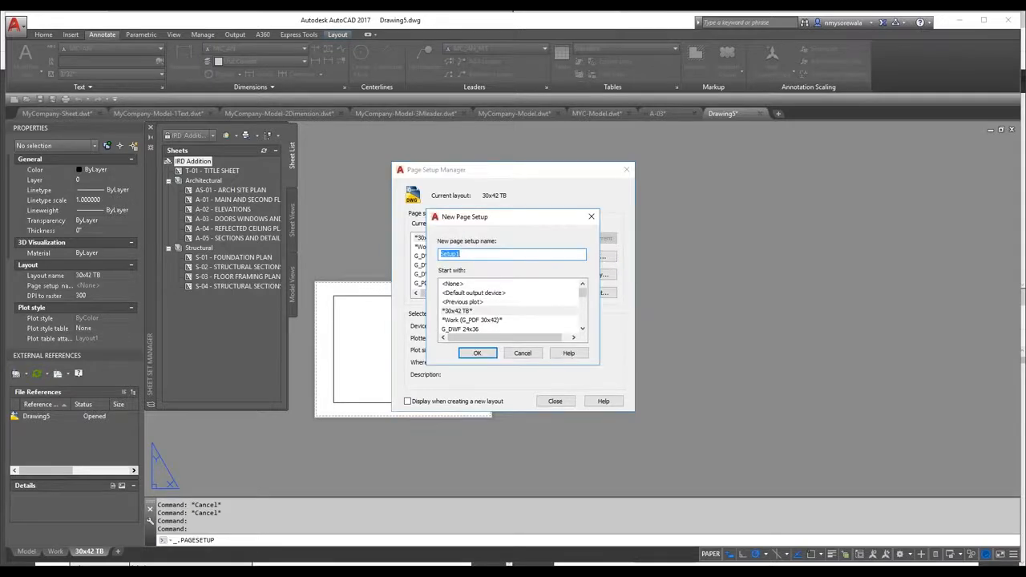
text(3)
text(0x42)
key(Home)
text(MYC-)
click(477, 355)
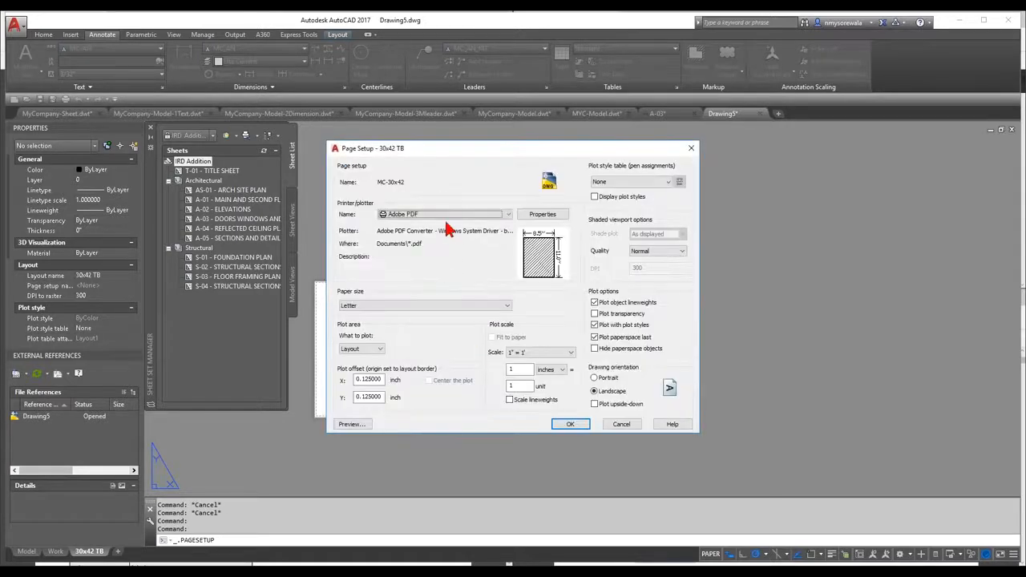
Set the page setup's plotter to DWG To PDF.pc3 and its paper size to ARCH full bleed E1 (30.00 x 42.00 Inches).
click(453, 215)
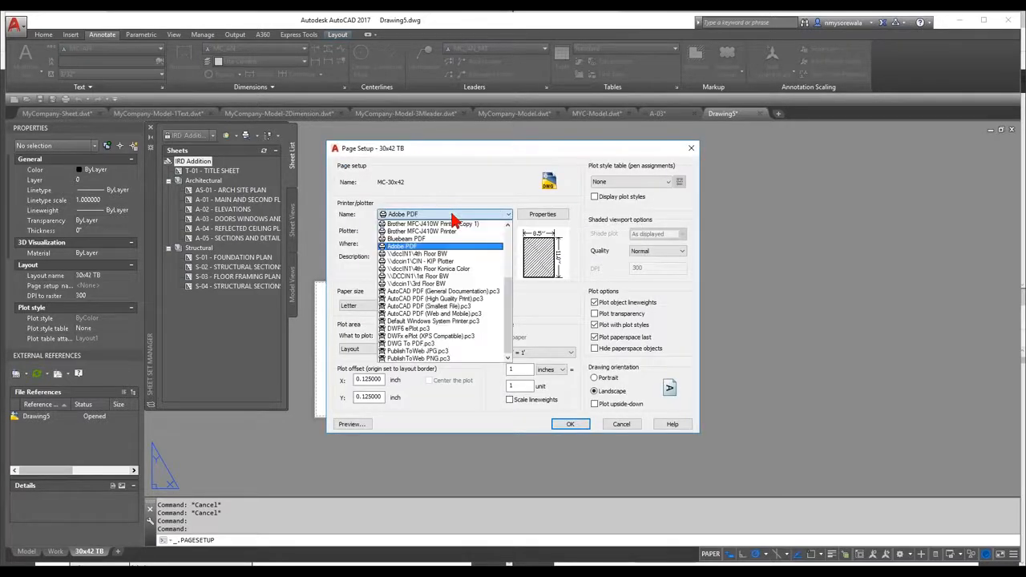
click(438, 345)
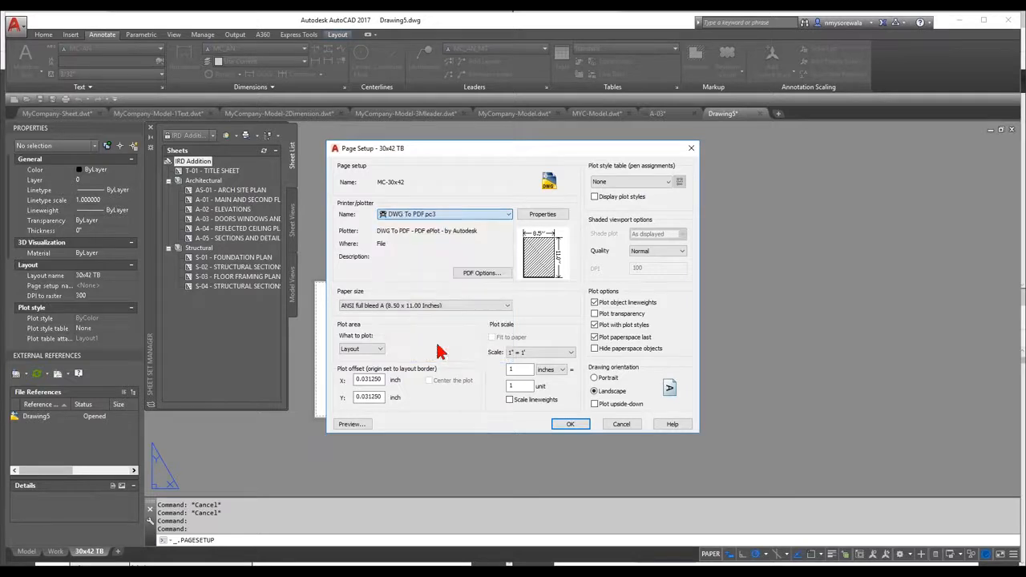
click(423, 308)
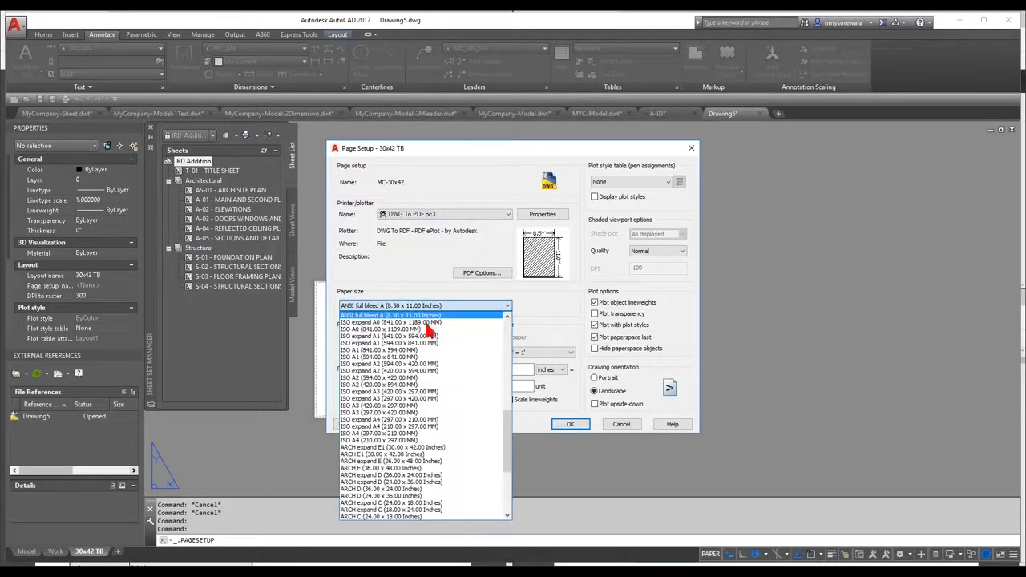
scroll(447, 367, up, 2)
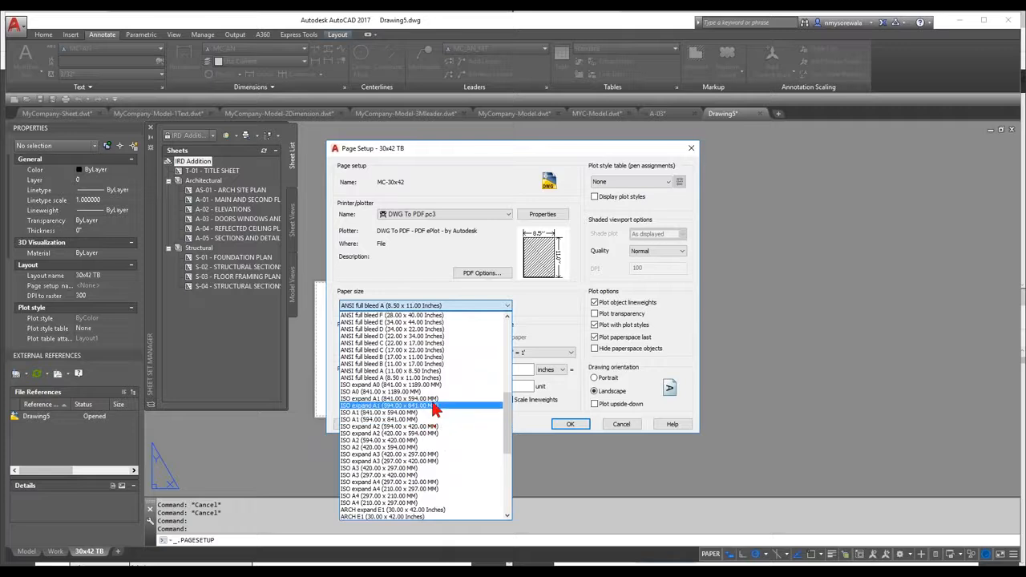
scroll(441, 385, up, 3)
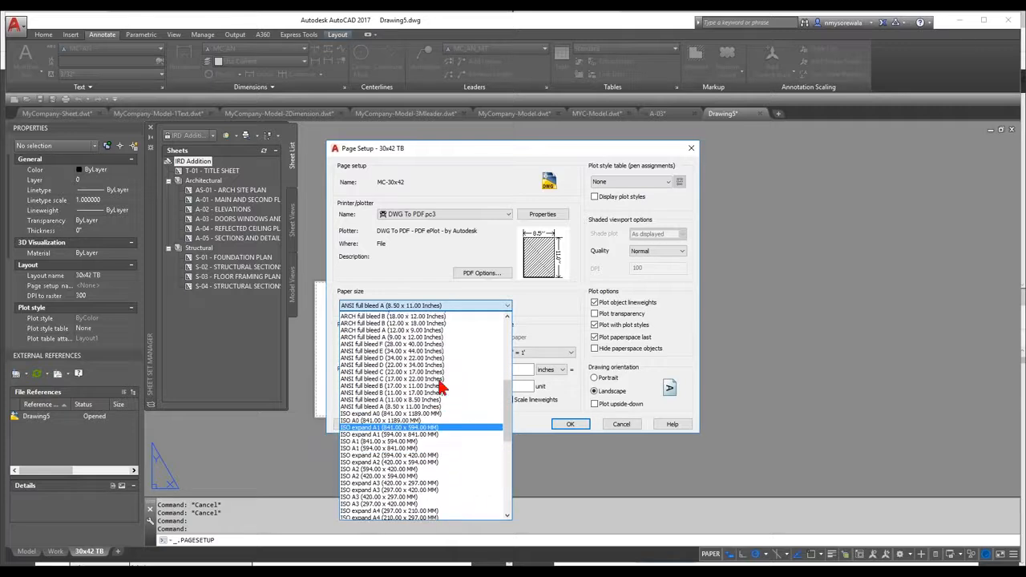
scroll(441, 367, up, 3)
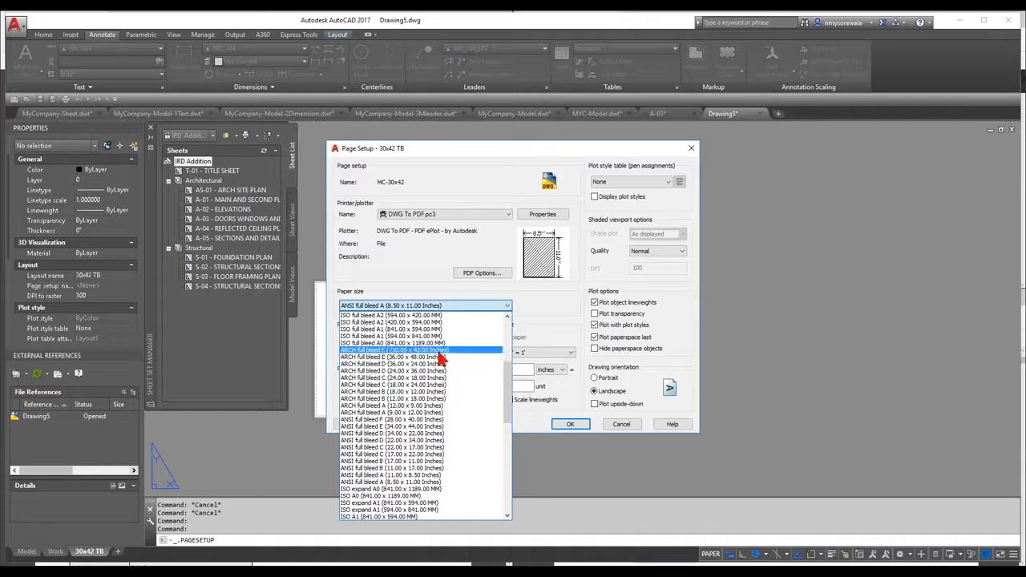
click(439, 351)
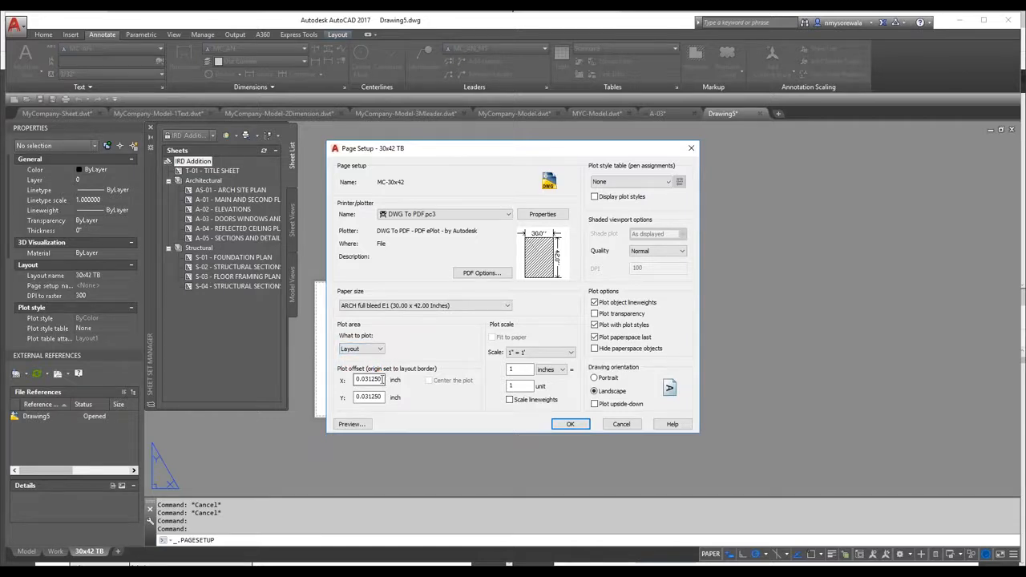
Set the X and Y plot offsets to 0 and assign the monochrome.ctb plot style table.
text(0)
drag(386, 396, 351, 396)
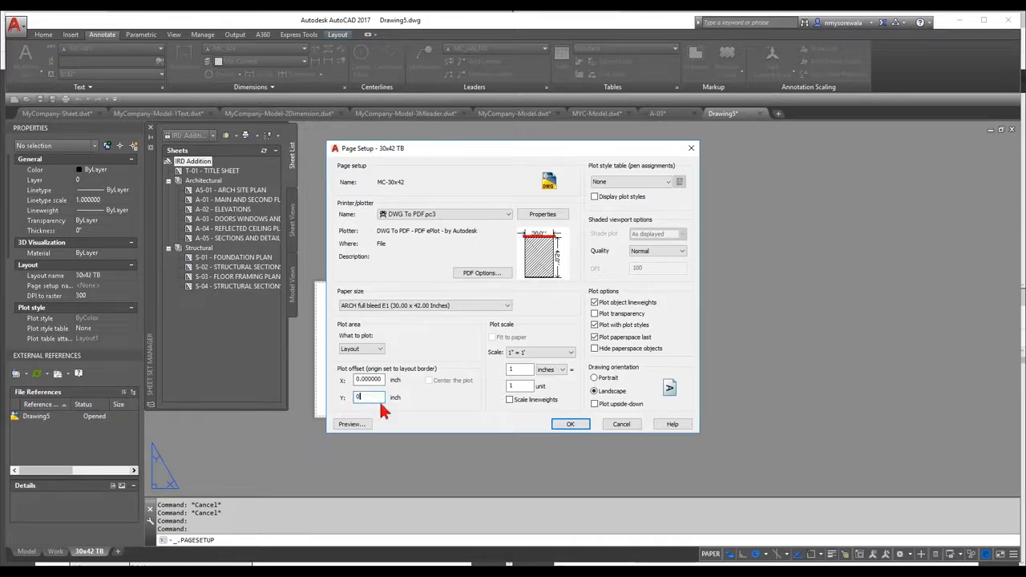
click(382, 380)
click(661, 184)
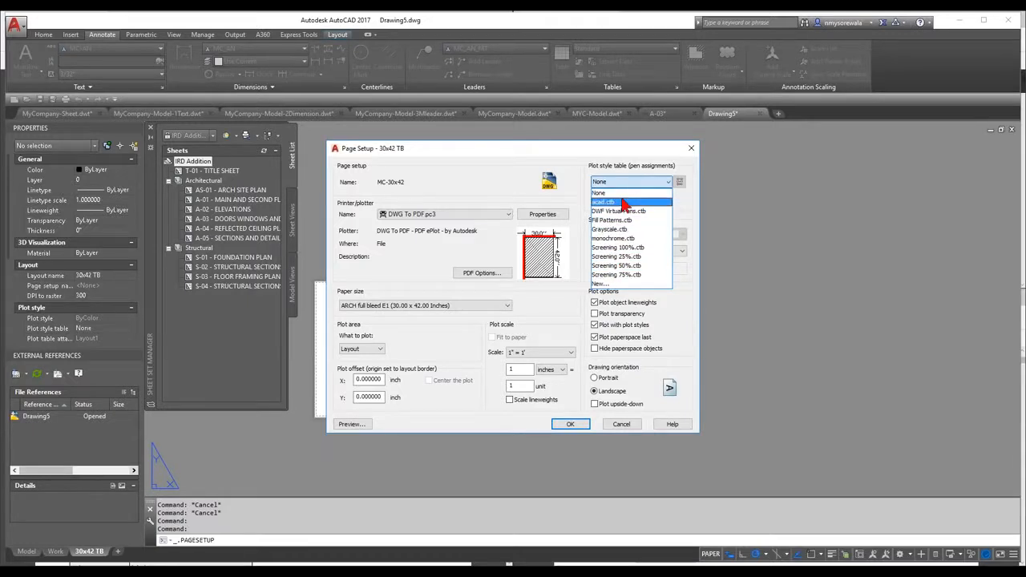
click(627, 241)
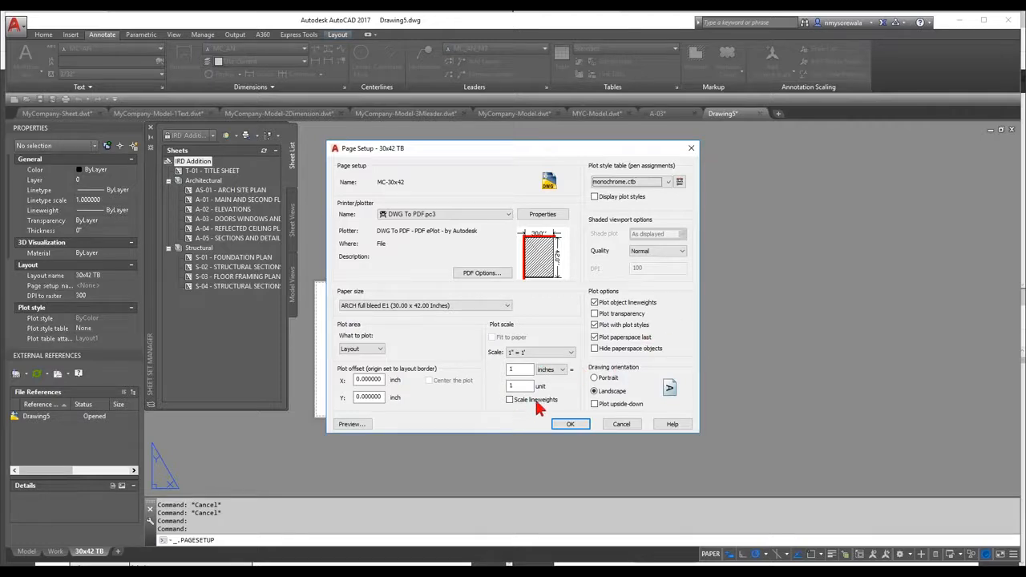
Preview the plot for the MC-30x42 page setup and accept its settings.
click(571, 424)
click(352, 424)
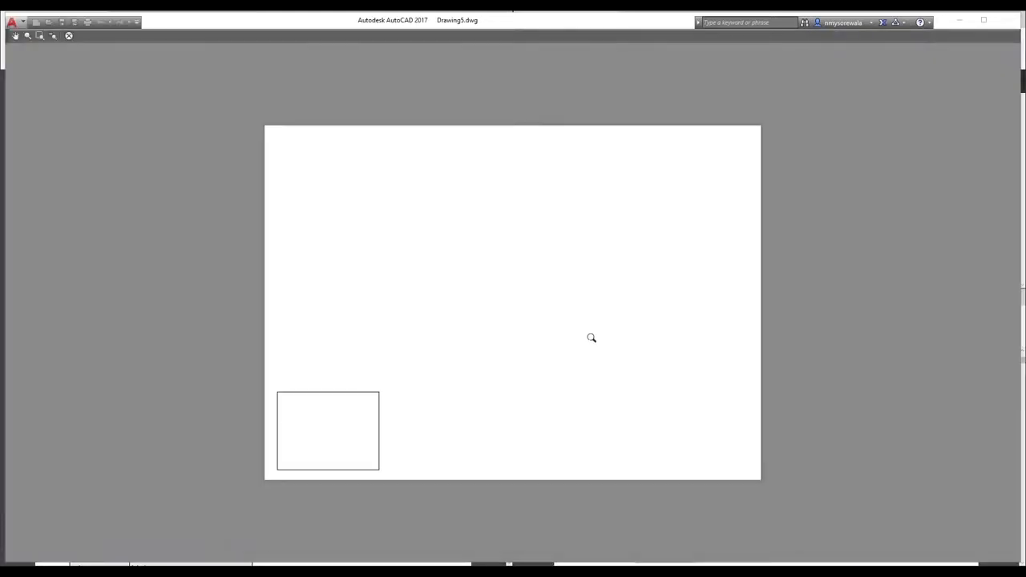
right_click(426, 409)
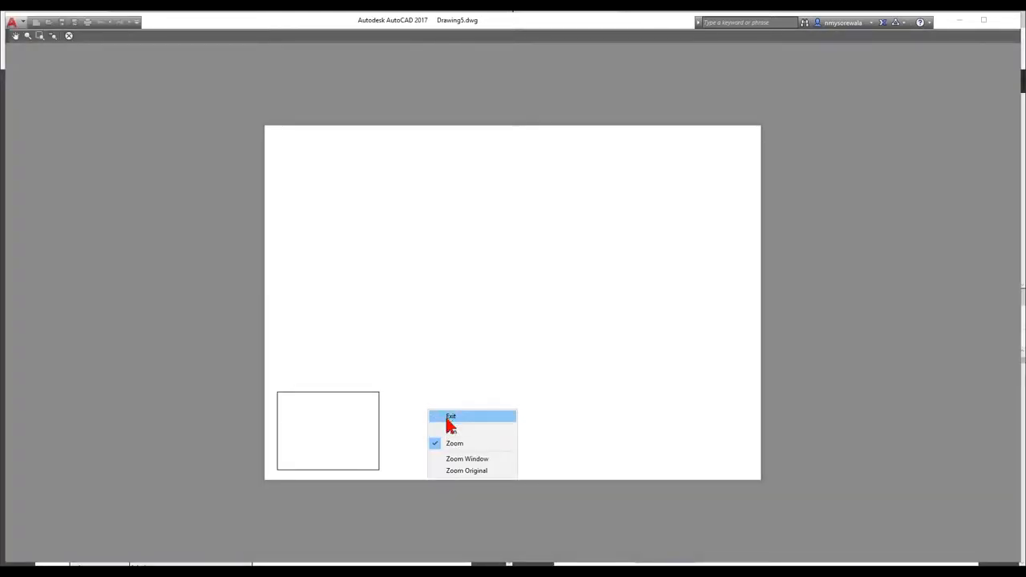
click(449, 417)
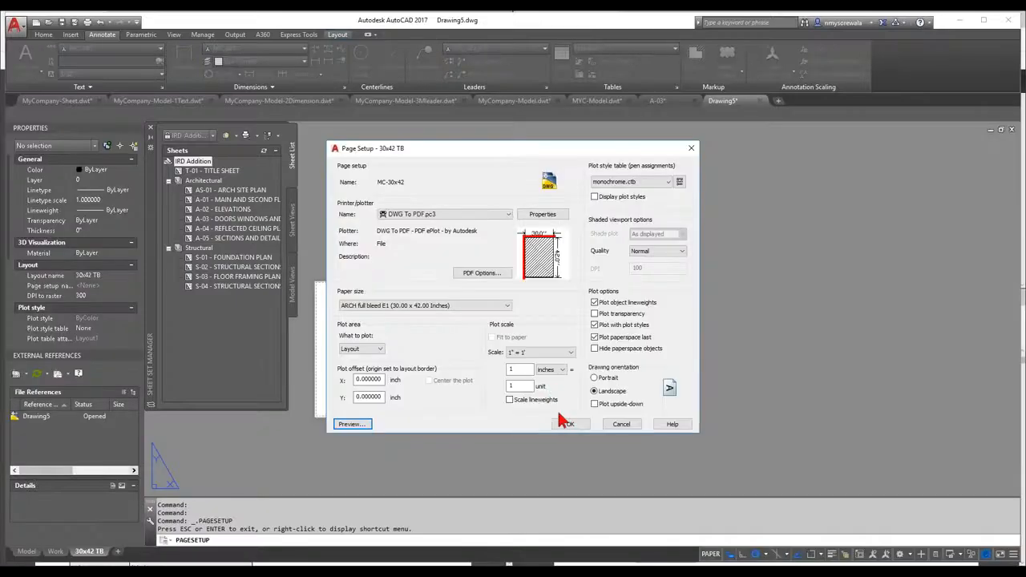
click(567, 425)
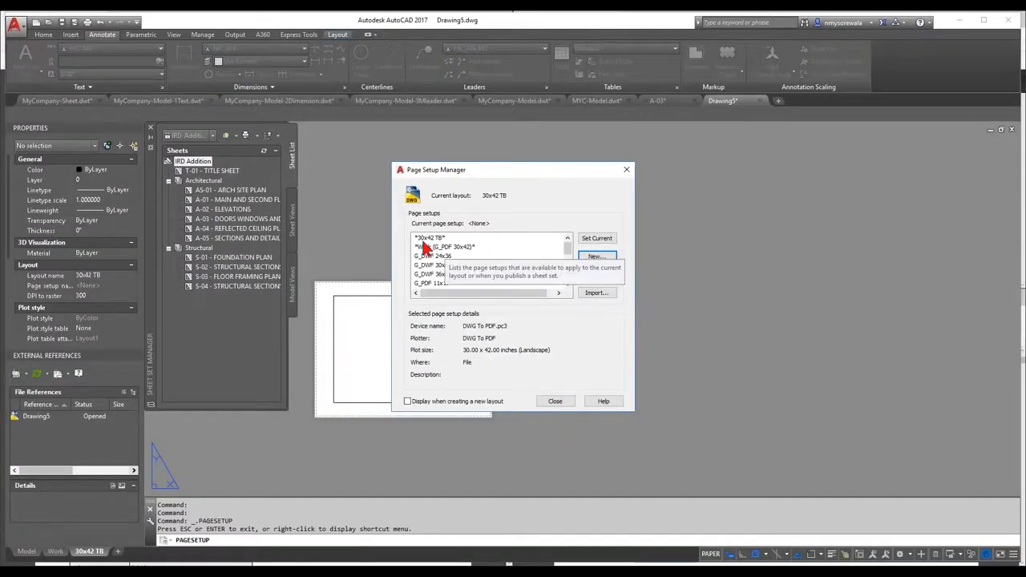
Make MC-30x42 the current page setup for the 30x42 TB layout and close the Page Setup Manager.
drag(566, 248, 566, 279)
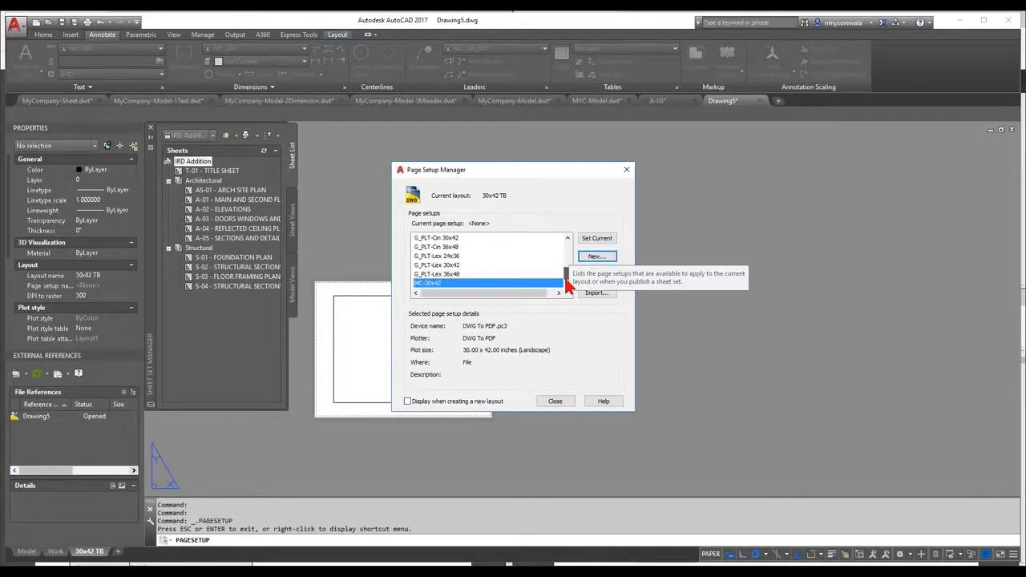
click(597, 239)
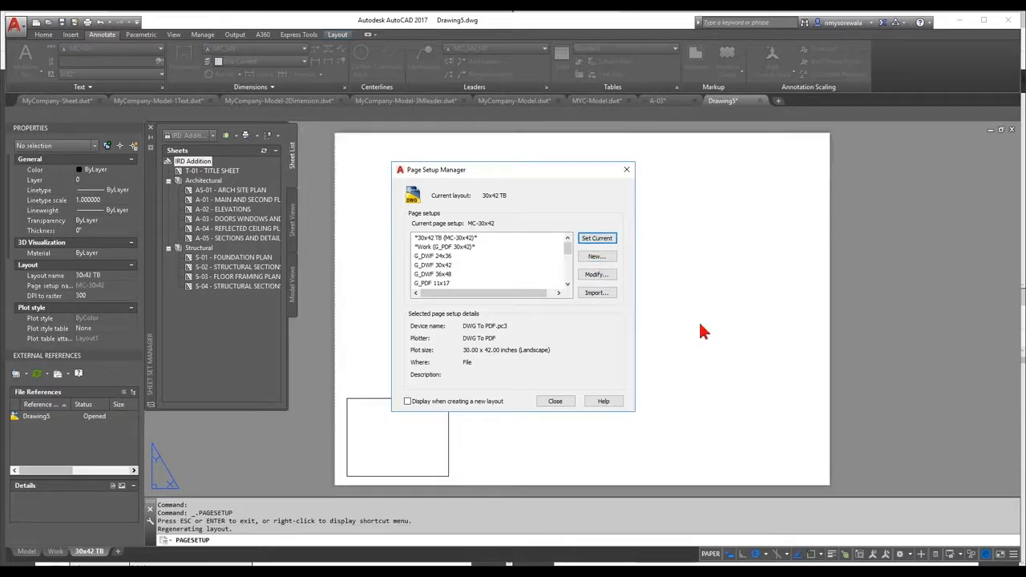
click(555, 401)
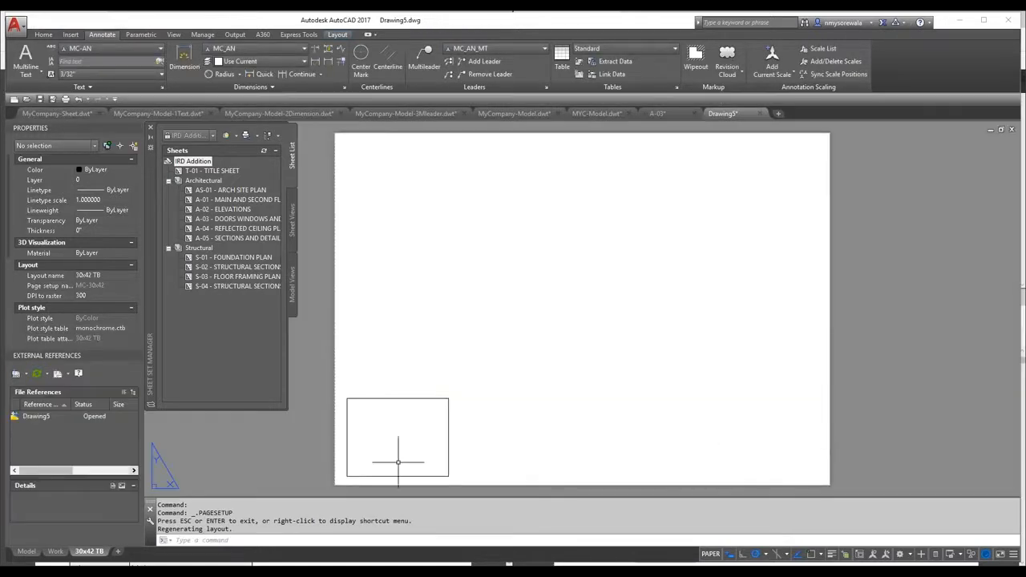
Delete the default viewport from the 30x42 TB layout sheet.
scroll(325, 485, up, 4)
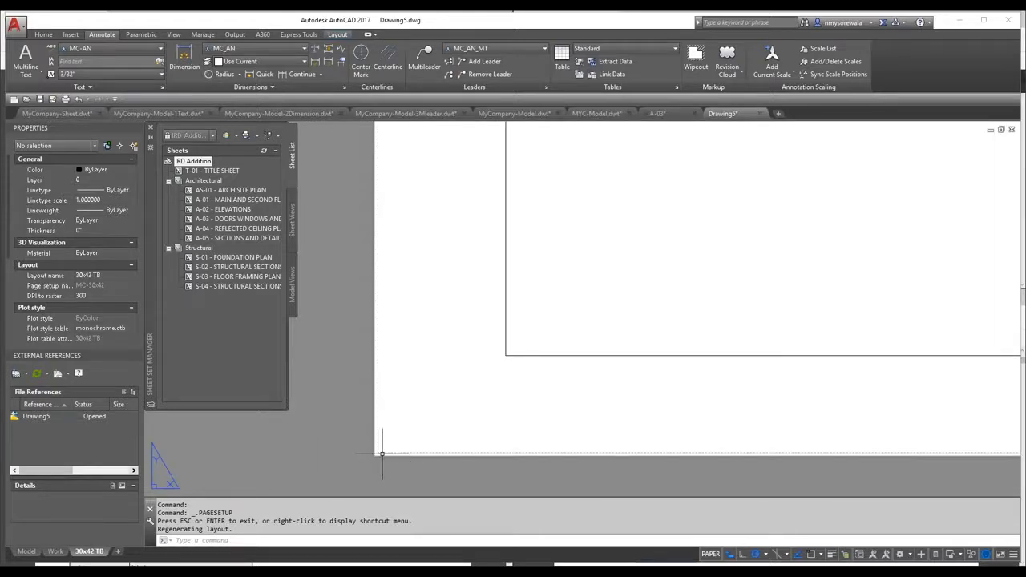
scroll(355, 470, down, 5)
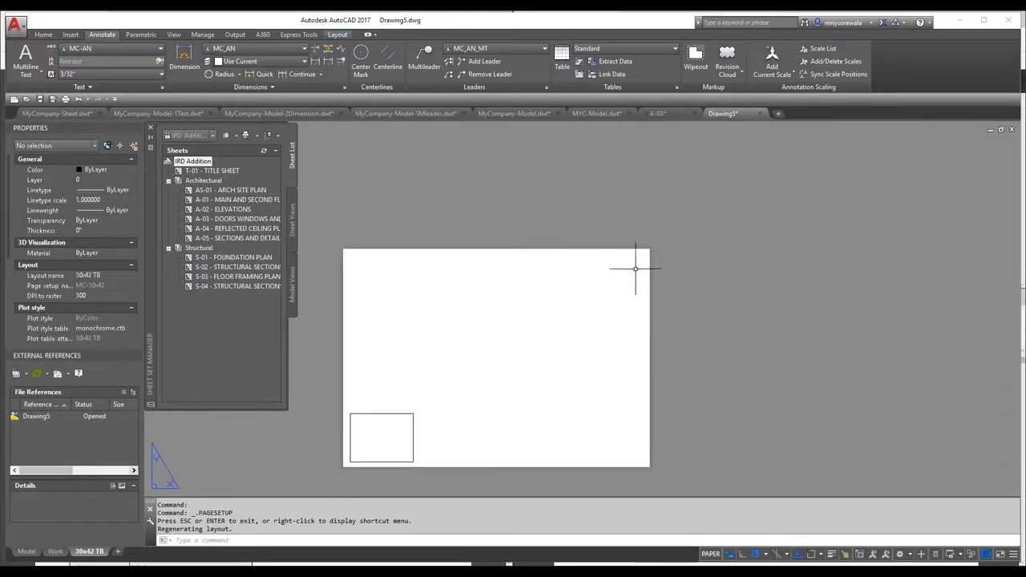
click(470, 461)
click(409, 401)
key(Delete)
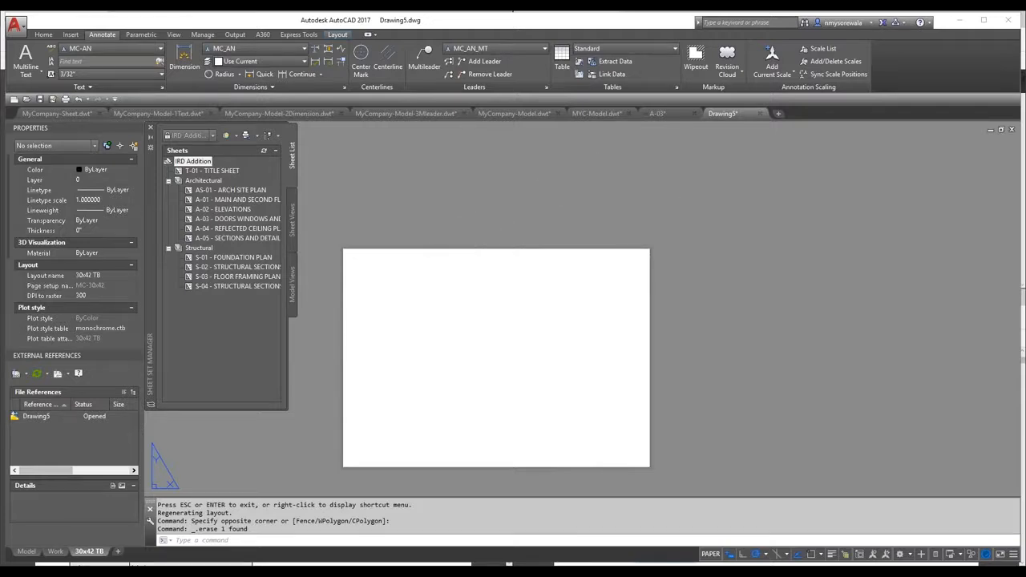
Save the drawing as an AutoCAD Drawing Template named MC-Sheet.dwt in the Template folder.
key(ctrl+s)
click(566, 433)
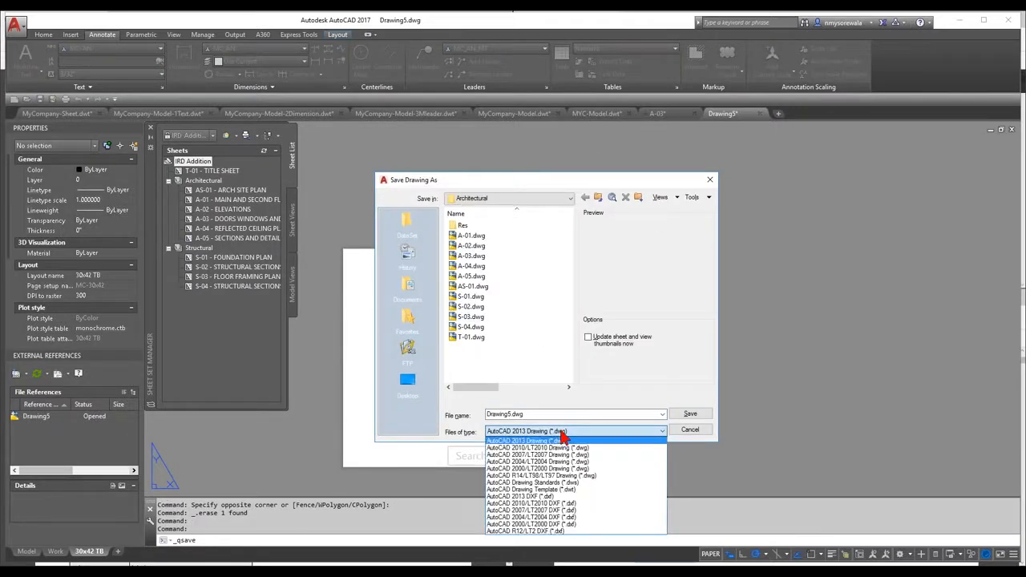
click(554, 489)
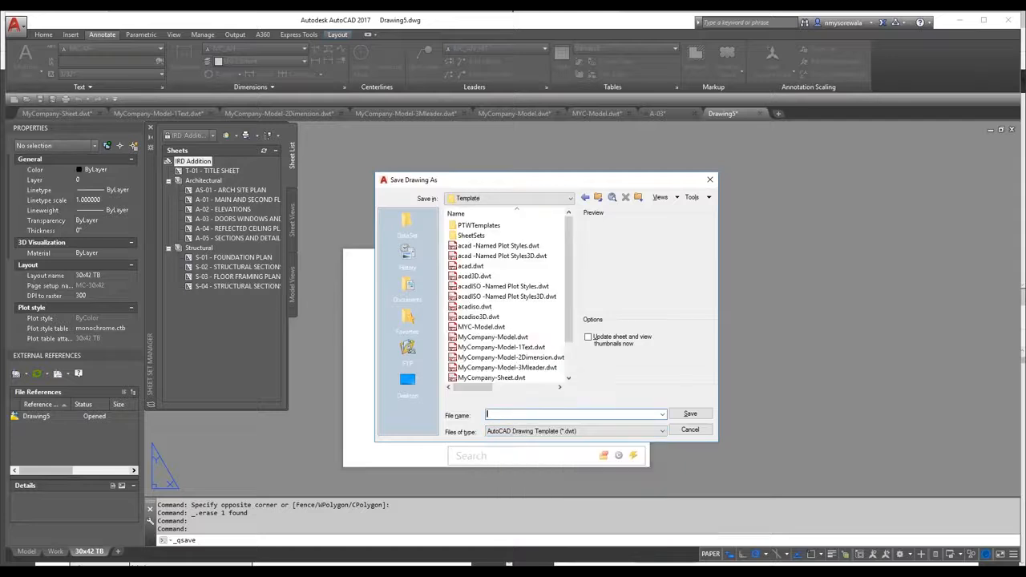
click(521, 378)
click(519, 413)
click(515, 415)
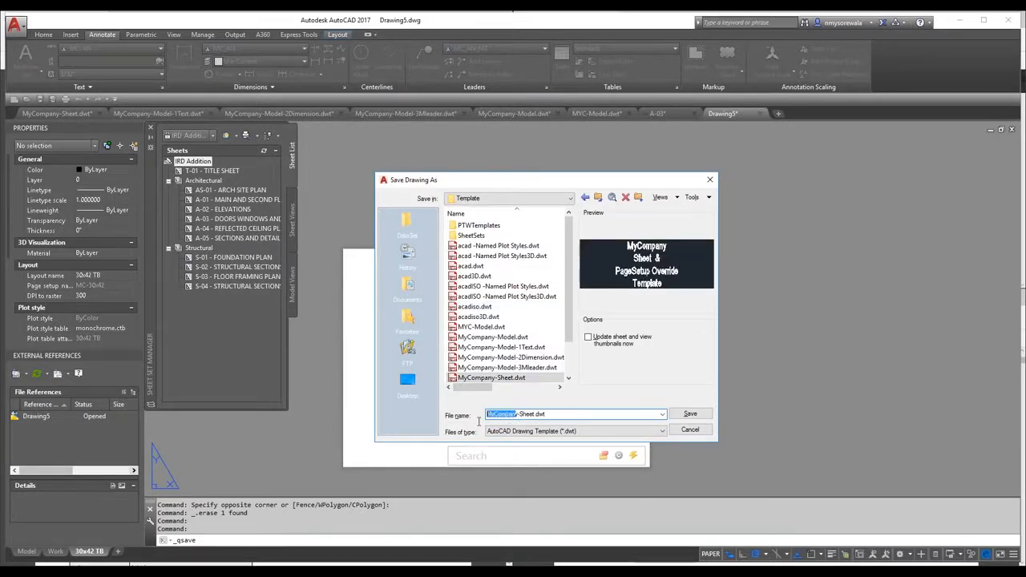
text(MC)
key(Return)
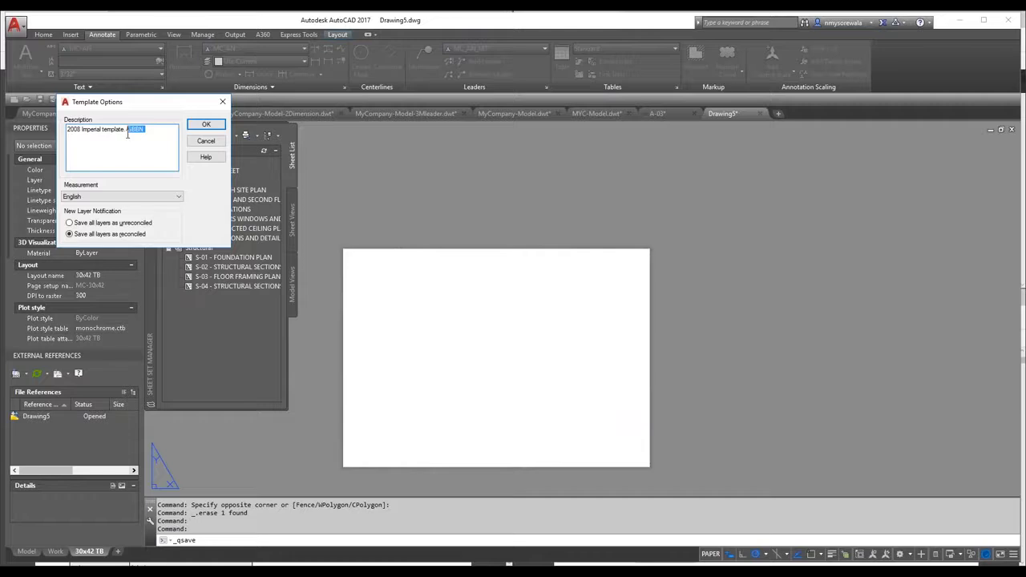
Replace the template description with "Template Sheet" and confirm the template options.
key(ctrl+a)
text(Template Sheet)
click(206, 124)
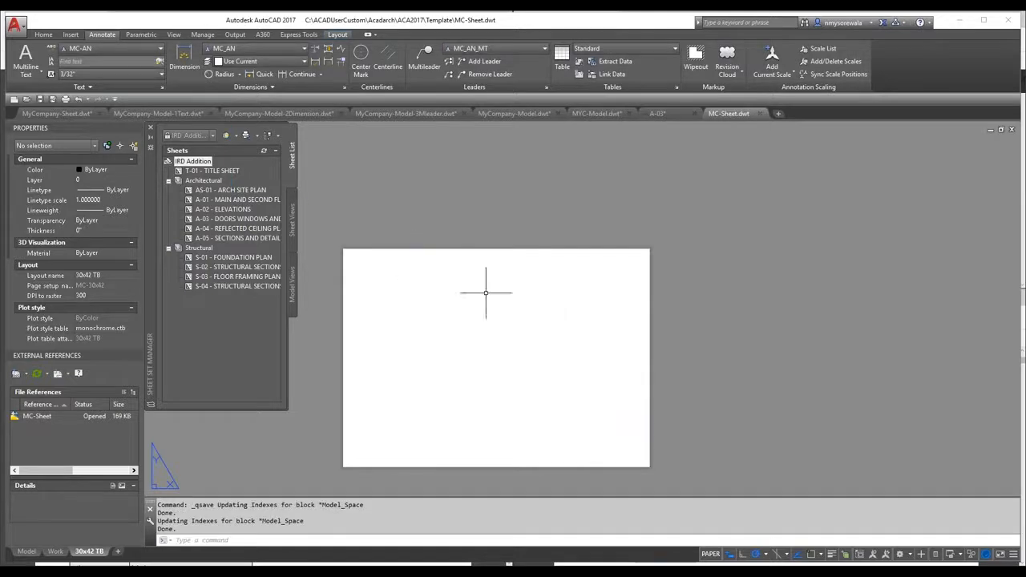
scroll(491, 306, down, 4)
scroll(482, 268, down, 1)
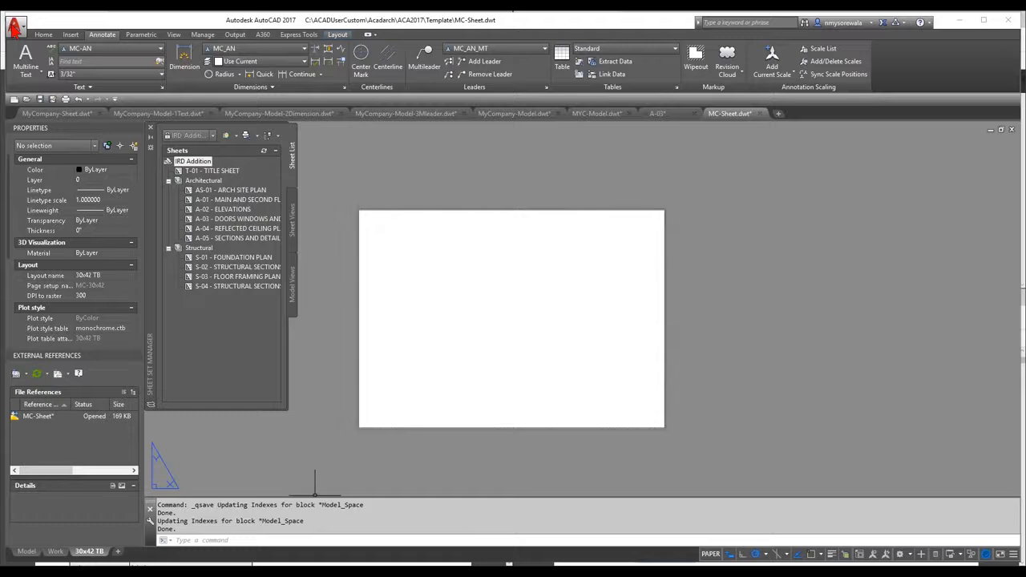
click(15, 29)
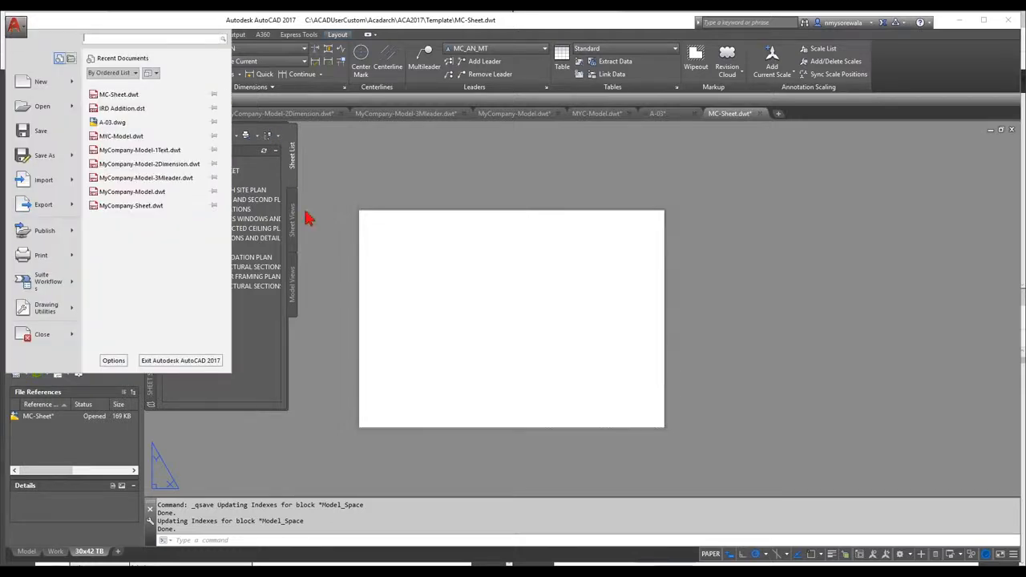
click(453, 215)
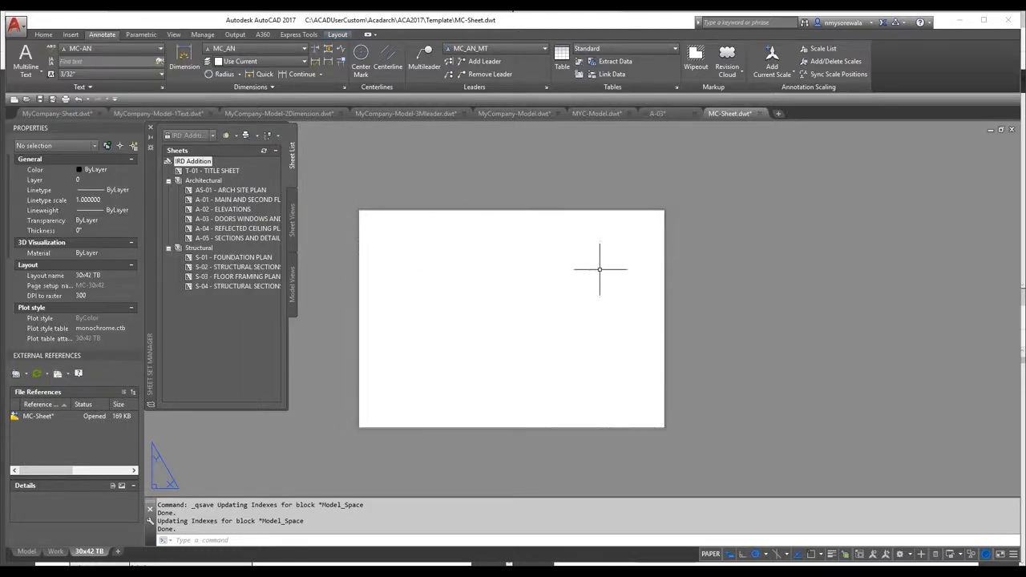
Copy the Plot Style Table Search Path from the file locations in Options, leaving the settings unchanged.
text(op)
key(Return)
click(342, 170)
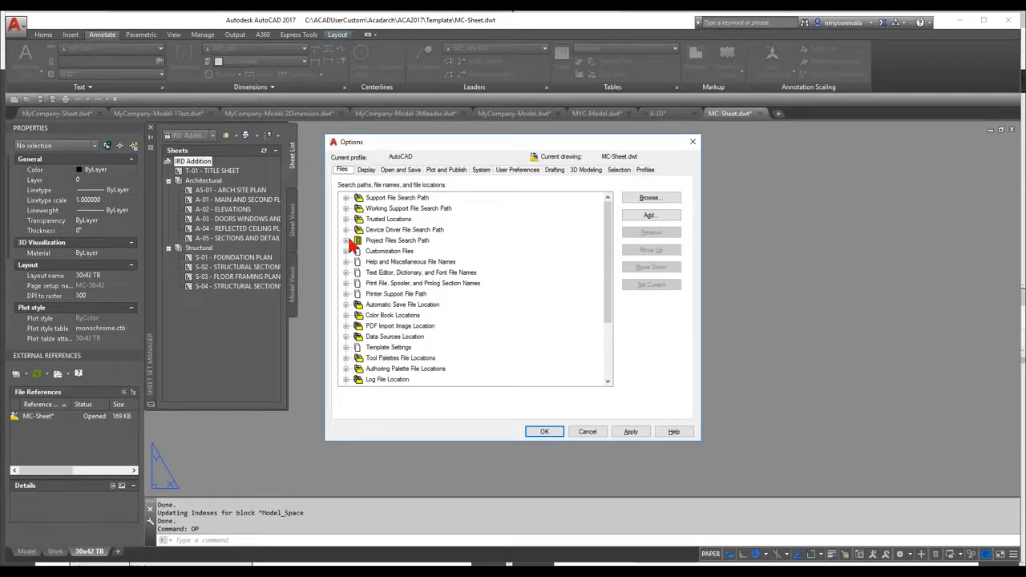
click(350, 295)
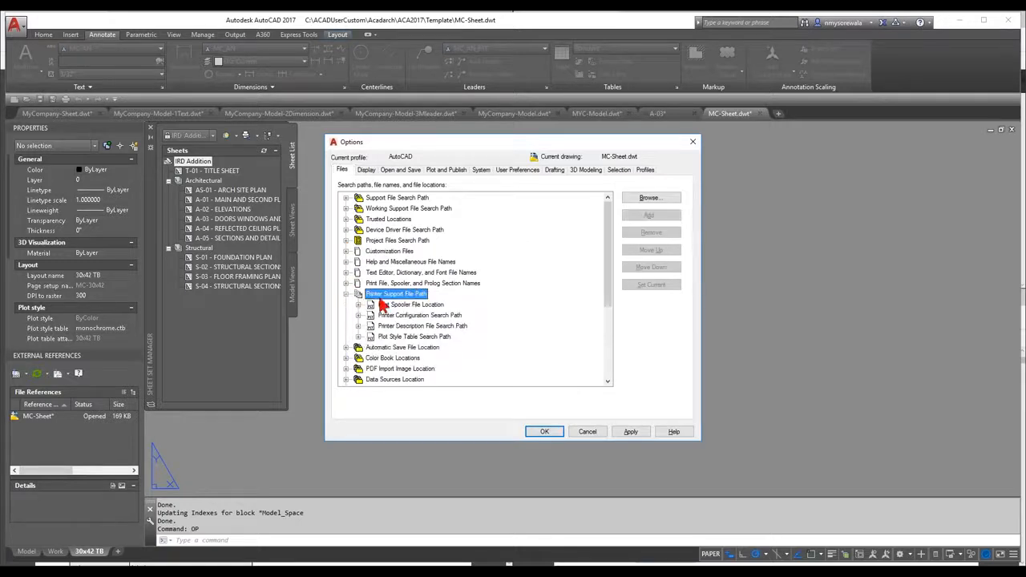
click(404, 337)
click(359, 337)
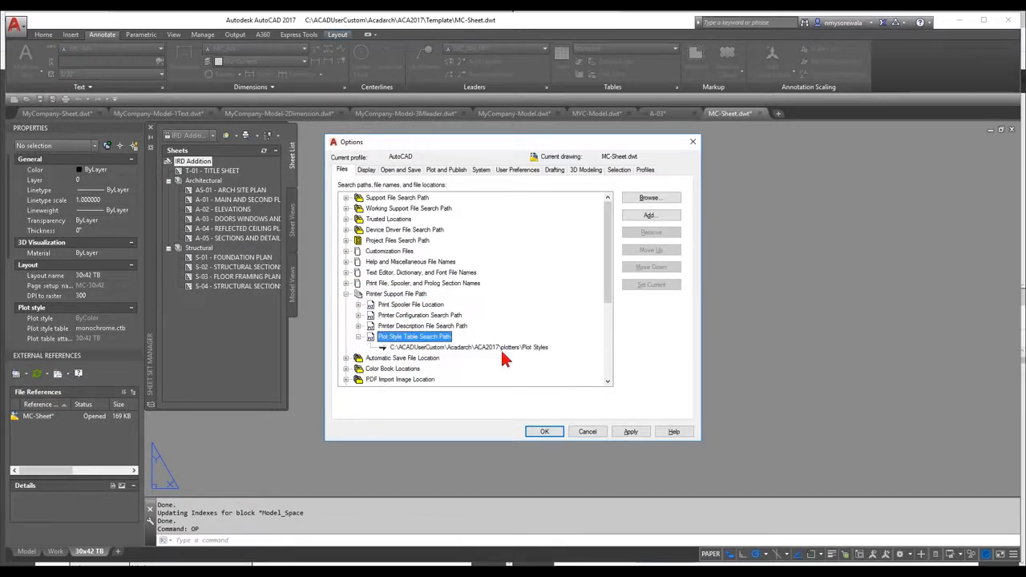
click(500, 348)
click(531, 350)
right_click(528, 348)
click(551, 385)
click(582, 435)
click(585, 433)
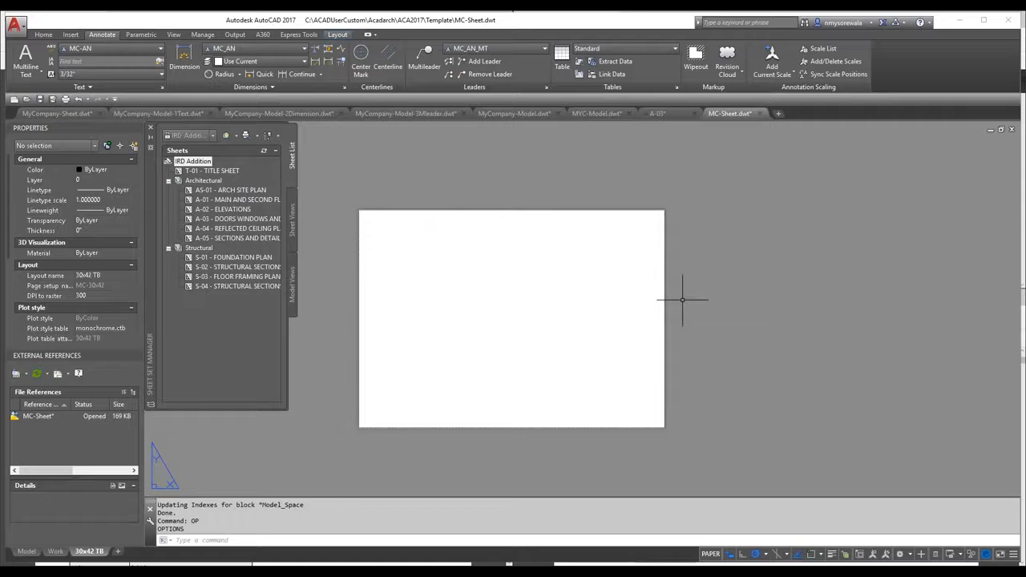
Switch to File Explorer and open the Plot Styles folder using the copied path.
key(super+e)
click(481, 186)
key(ctrl+v)
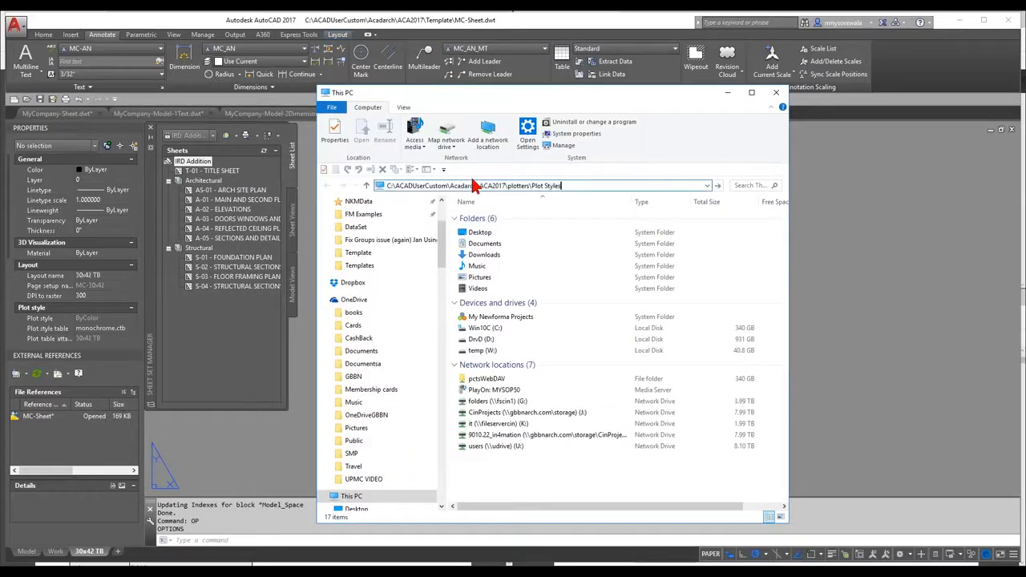
key(Return)
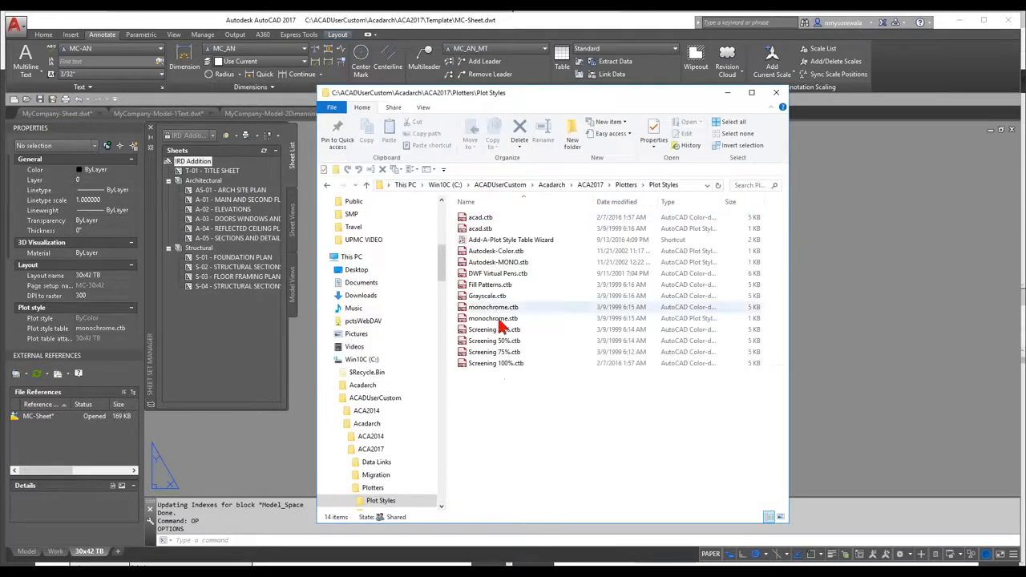
Copy MyCompany-ColorBW.ctb from the DataSet folder into the Plot Styles folder.
drag(562, 98, 287, 86)
key(super+e)
click(142, 214)
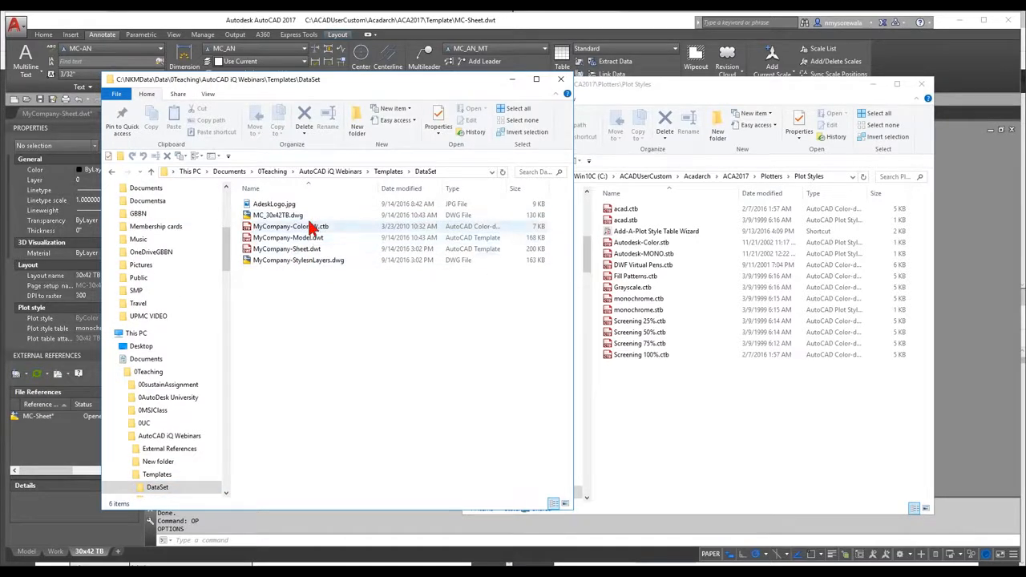
drag(290, 228, 706, 409)
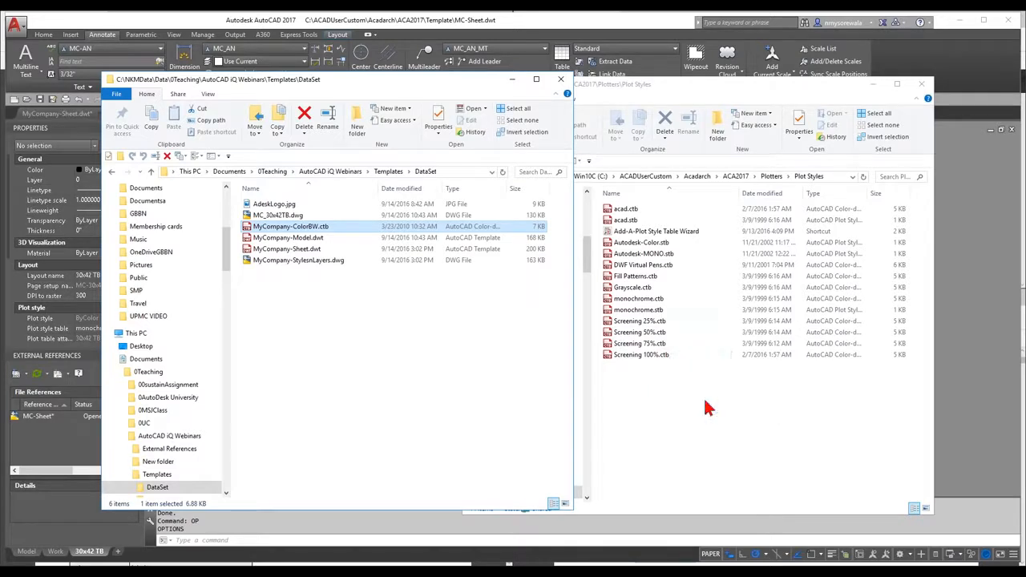
Return to AutoCAD and assign the MyCompany-ColorBW.ctb plot style table to the MC-30x42 page setup, updating all layouts that reference it.
click(977, 281)
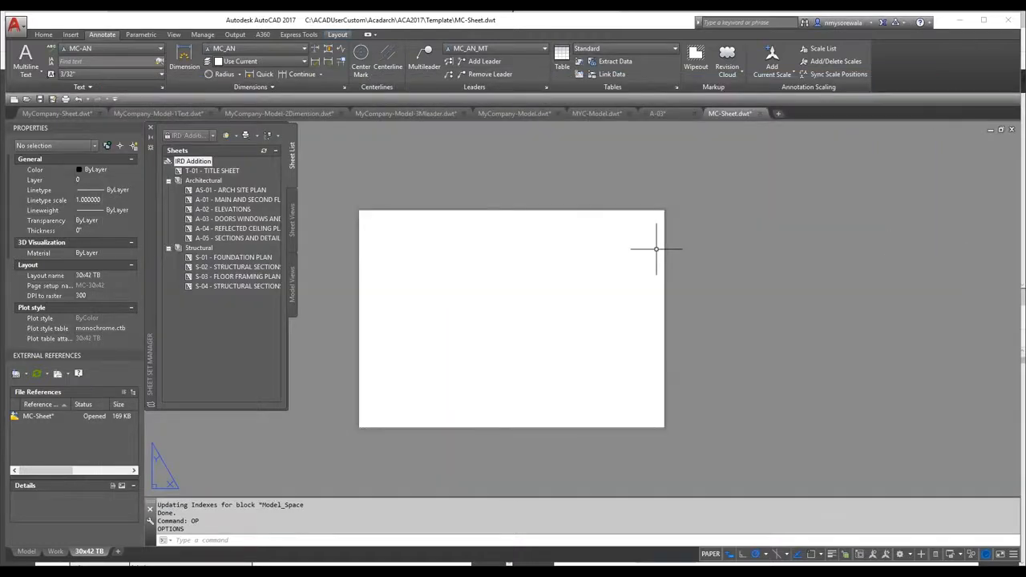
right_click(88, 553)
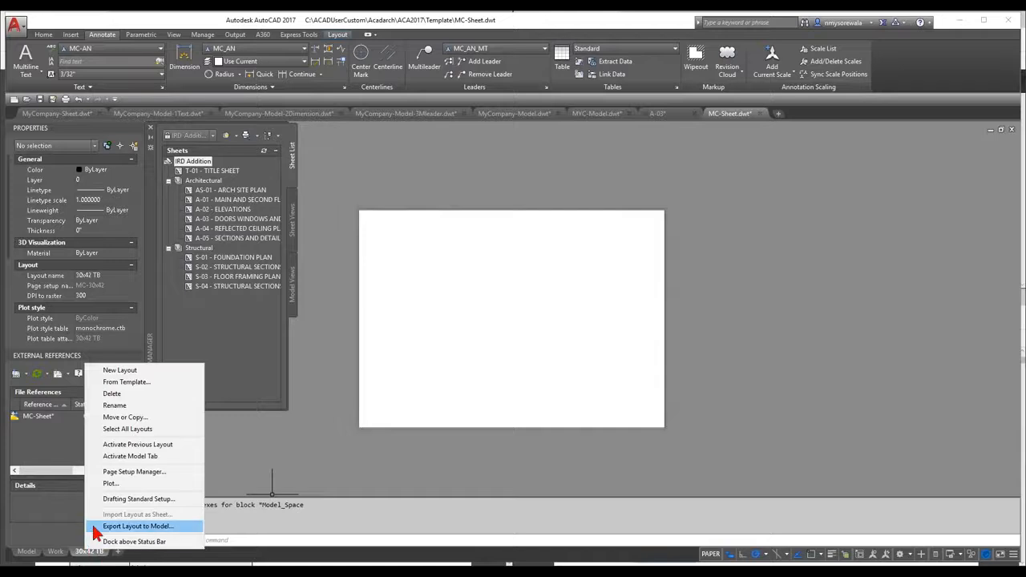
click(117, 471)
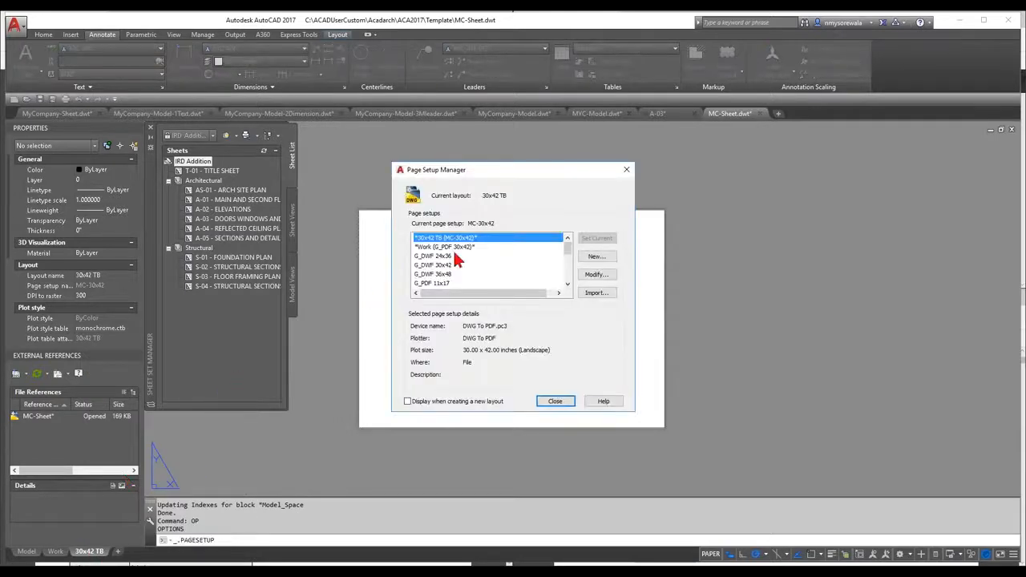
scroll(569, 252, down, 4)
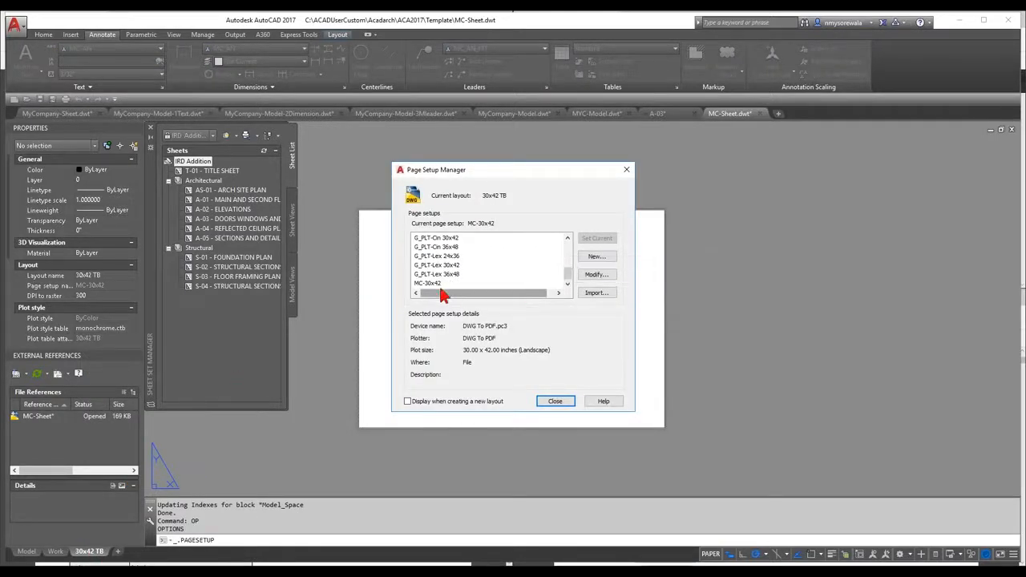
click(429, 284)
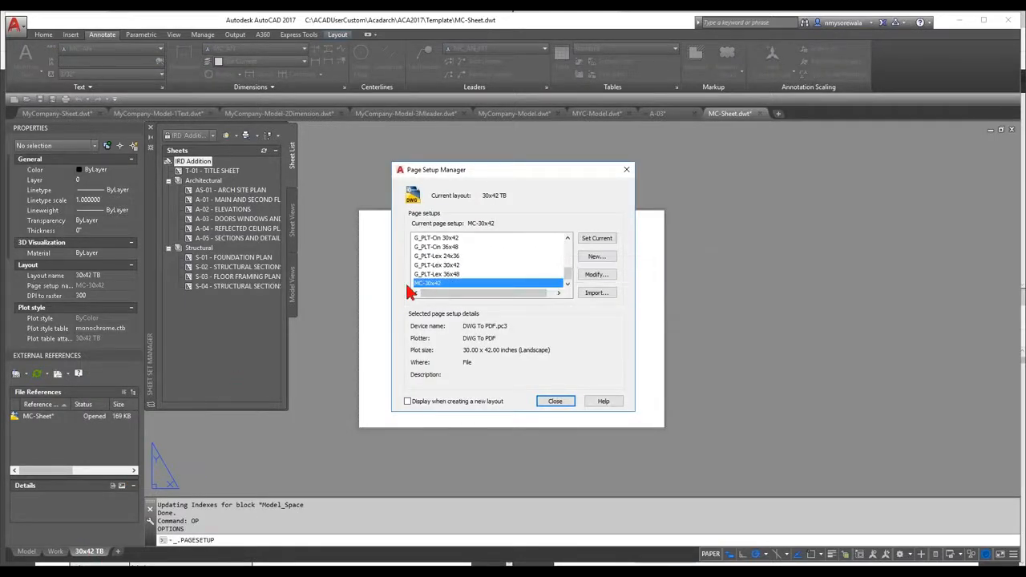
click(601, 279)
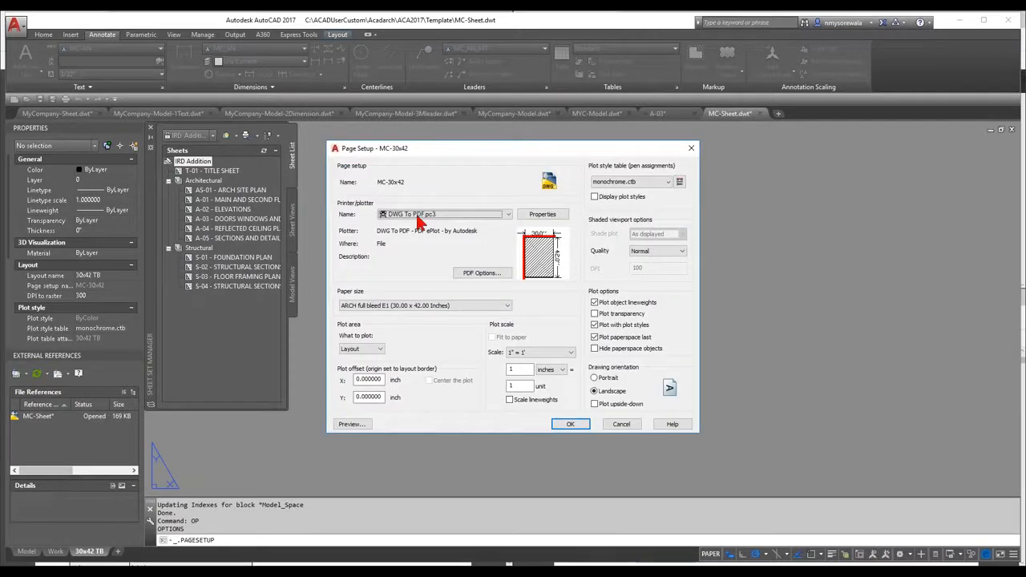
click(667, 182)
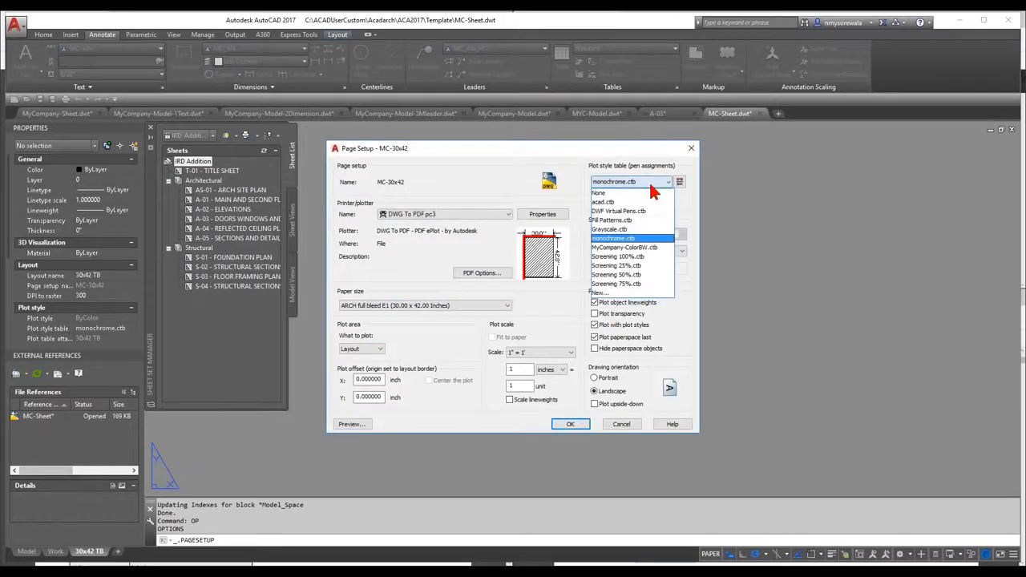
click(637, 242)
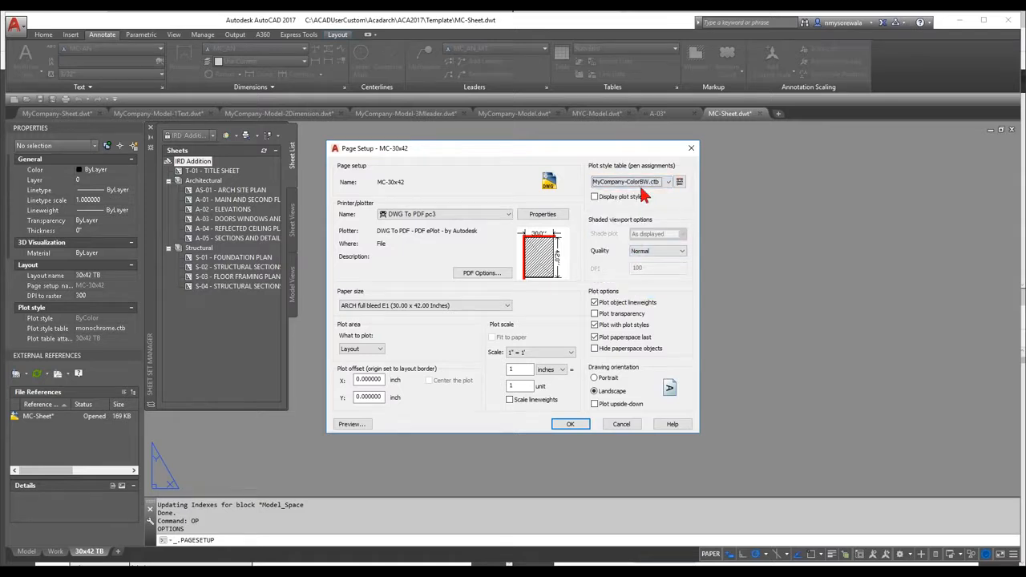
click(568, 426)
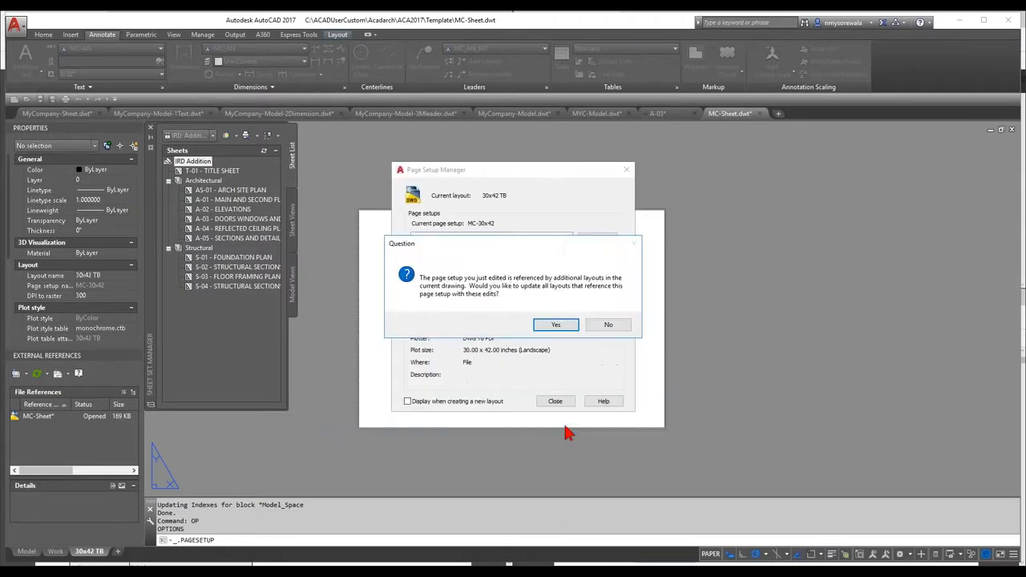
click(553, 324)
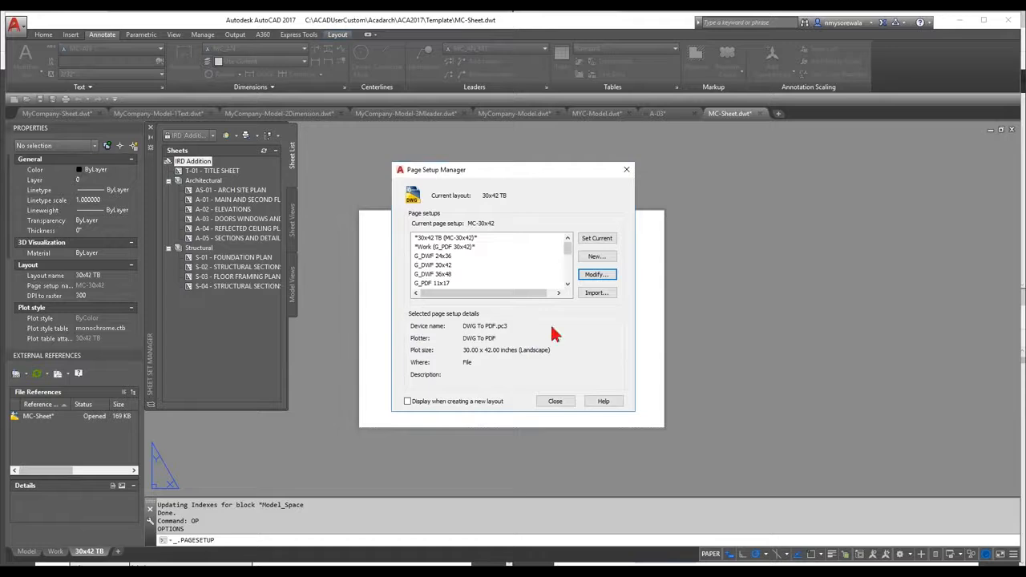
click(570, 406)
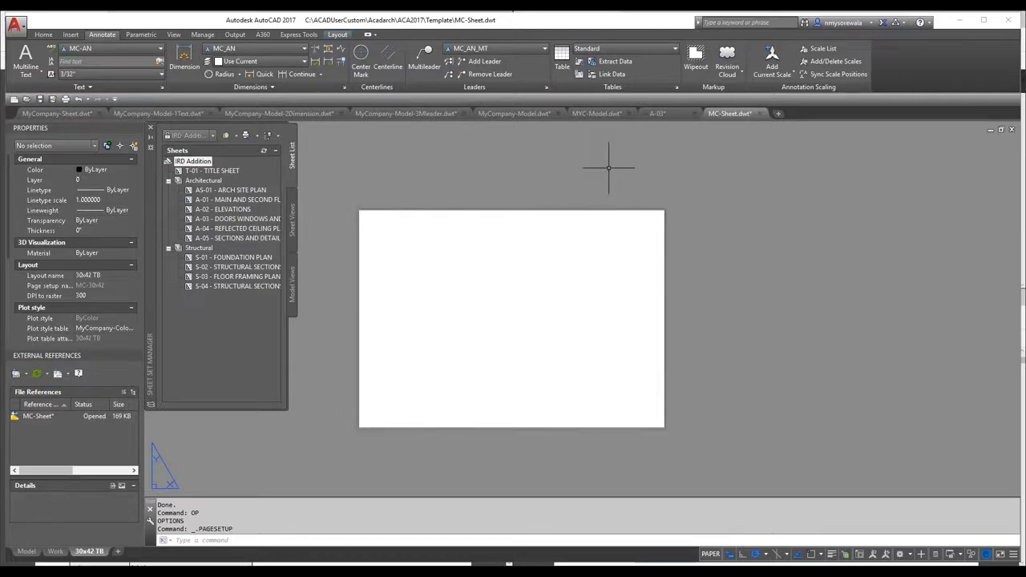
Examine the sketch and Arch D, E and E1 layouts in MyCompany-Sheet.dwt, including the 30 x 42 layout with the title block xref.
click(48, 113)
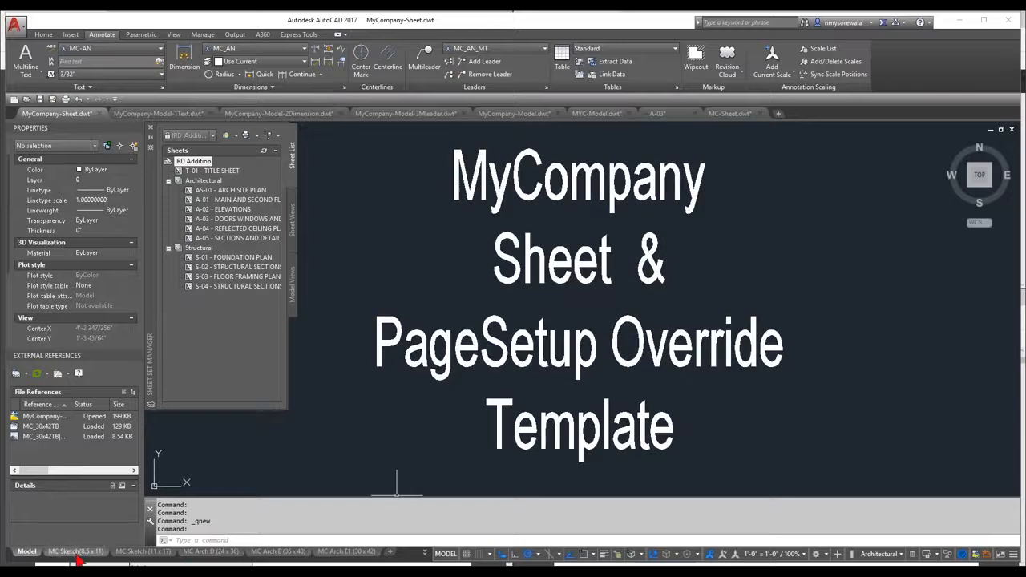
click(78, 552)
click(138, 553)
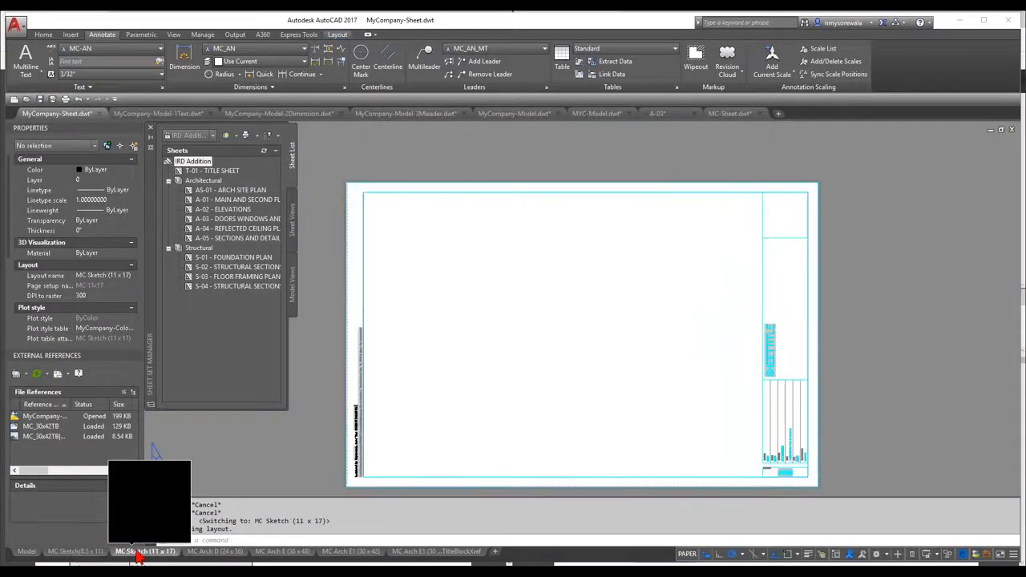
click(213, 555)
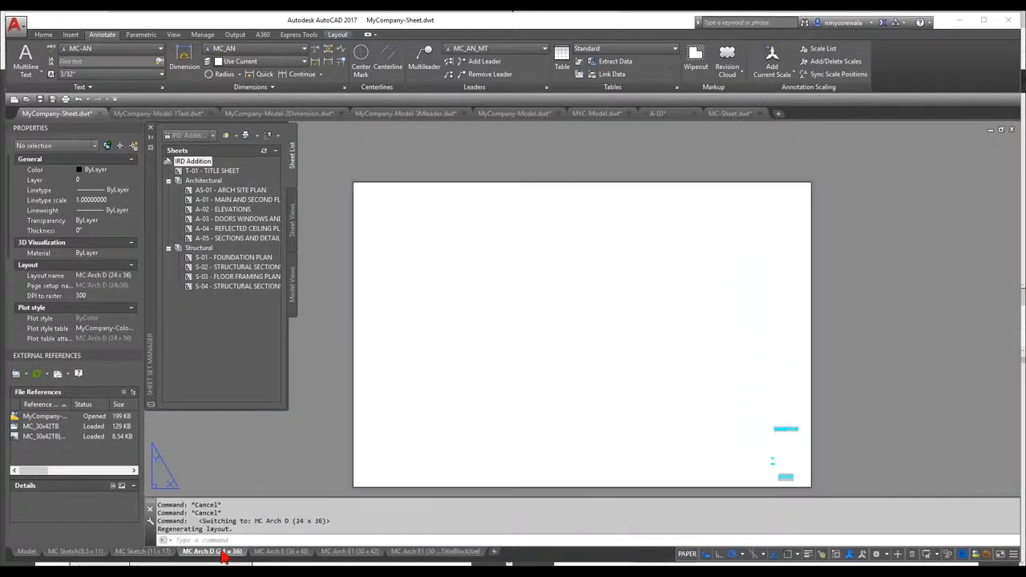
click(279, 552)
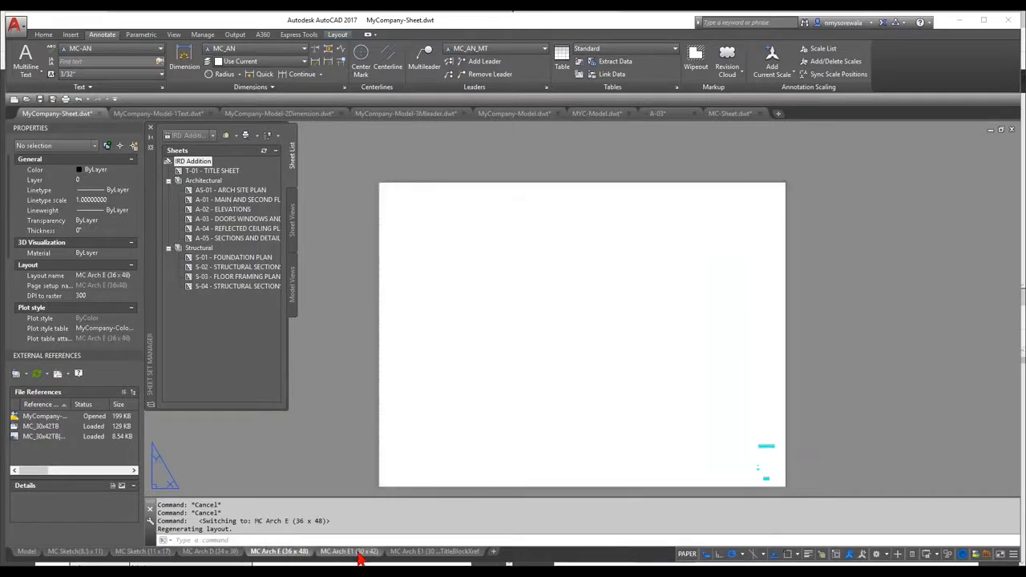
click(433, 552)
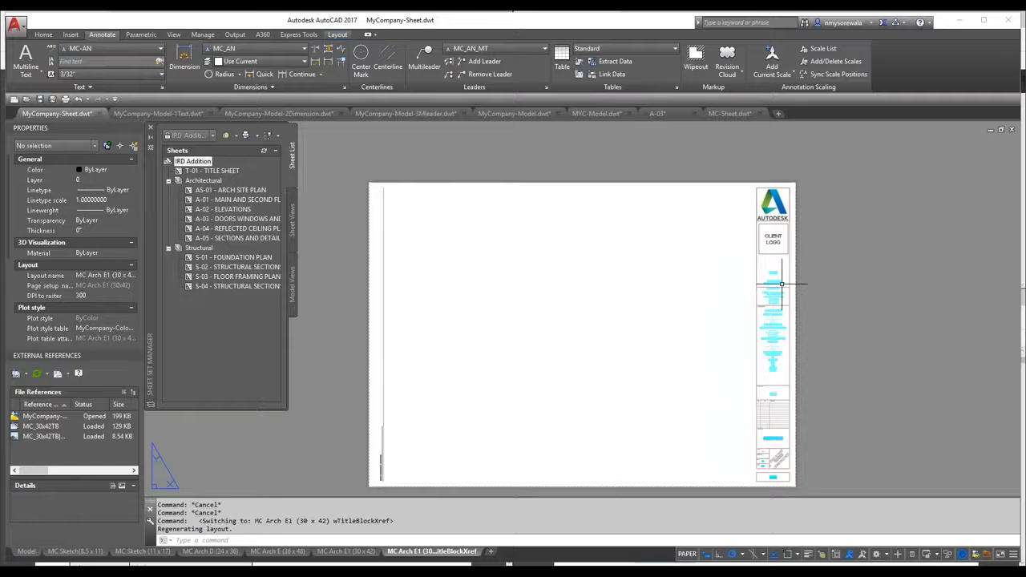
click(347, 551)
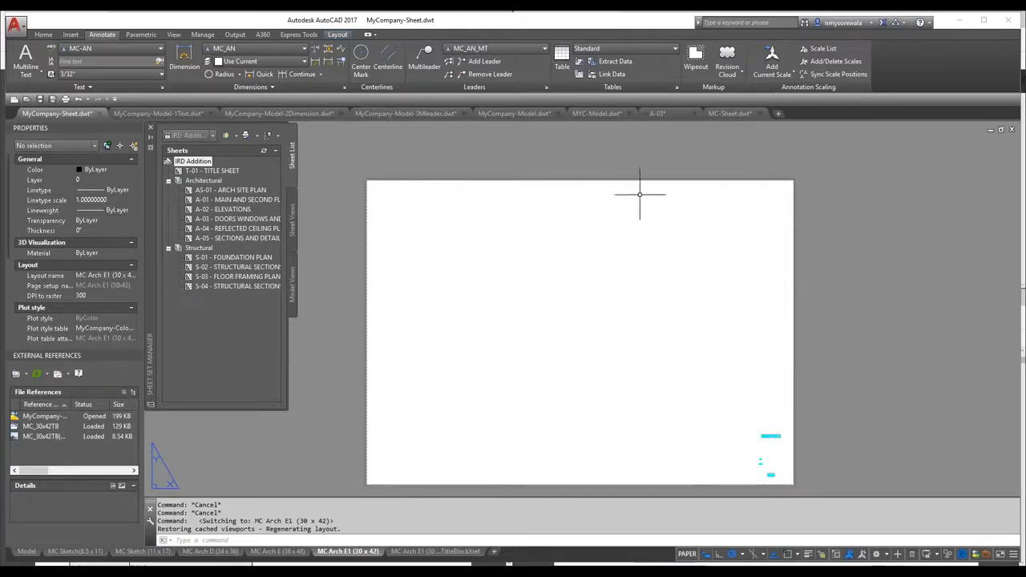
In the A-03 drawing, start adding a layout from a template with MyCompany-Sheet.dwt as the source file.
mouse_move(668, 119)
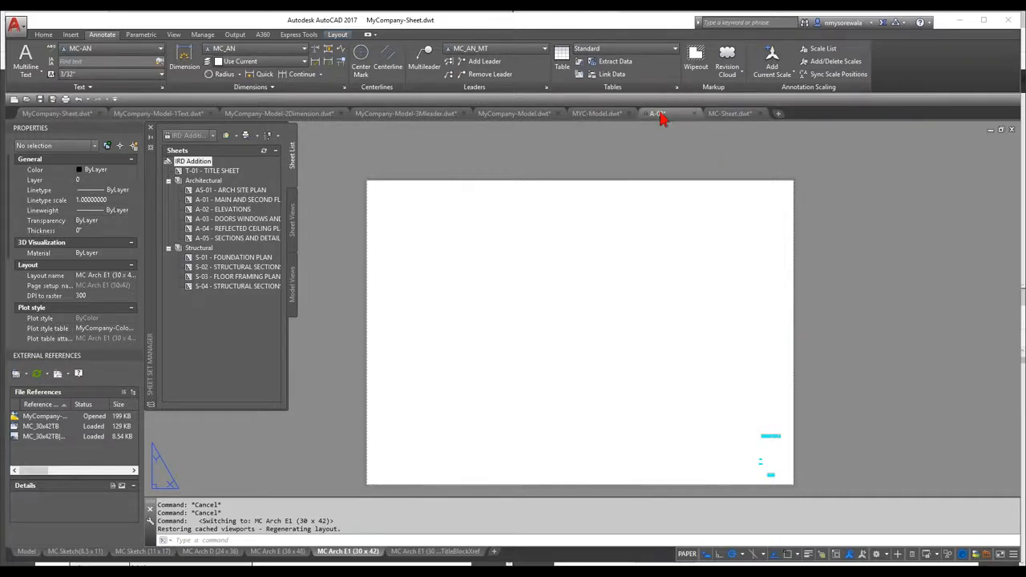
click(659, 116)
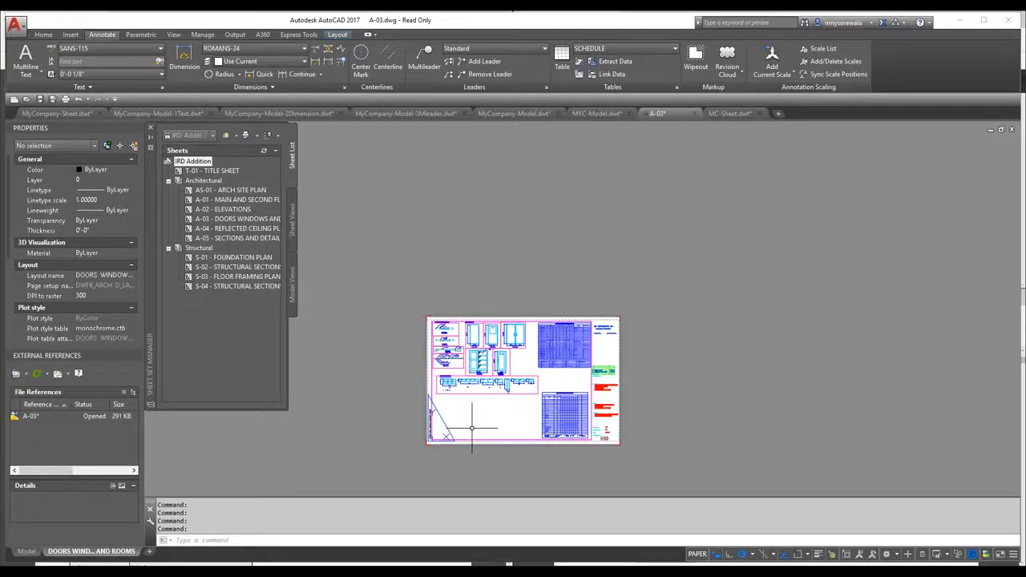
scroll(470, 419, up, 2)
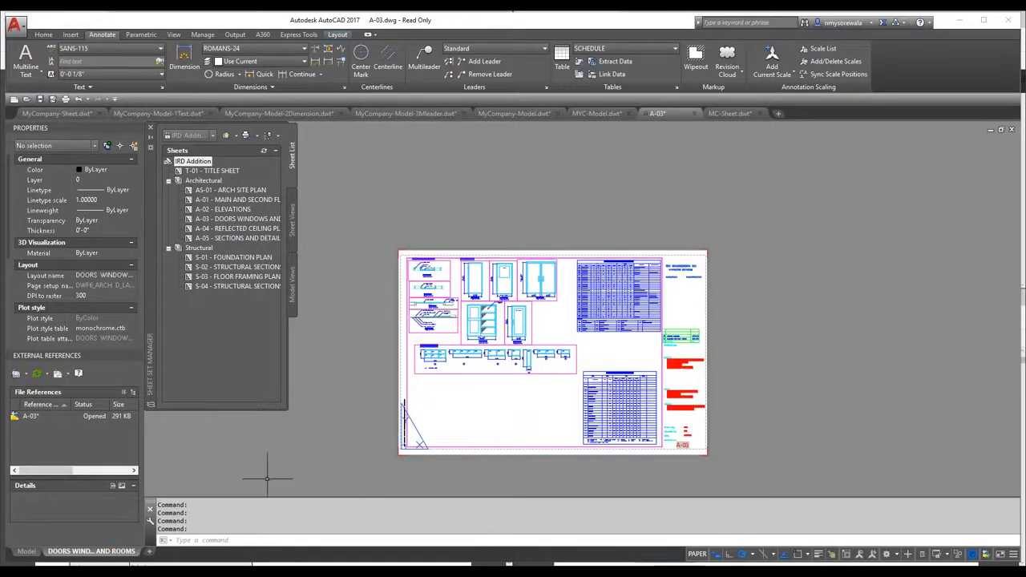
right_click(115, 555)
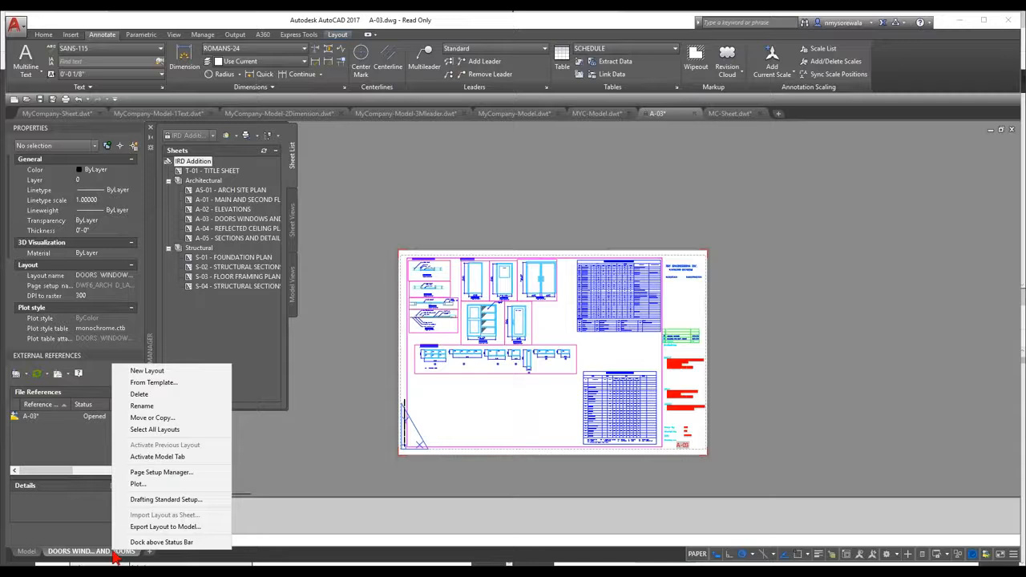
click(167, 386)
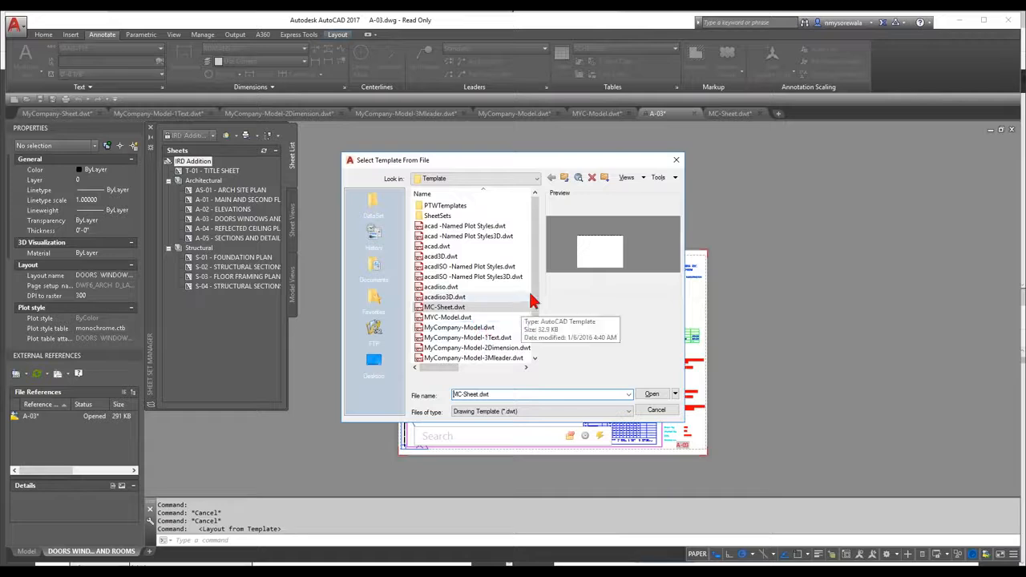
scroll(497, 331, down, 2)
click(483, 318)
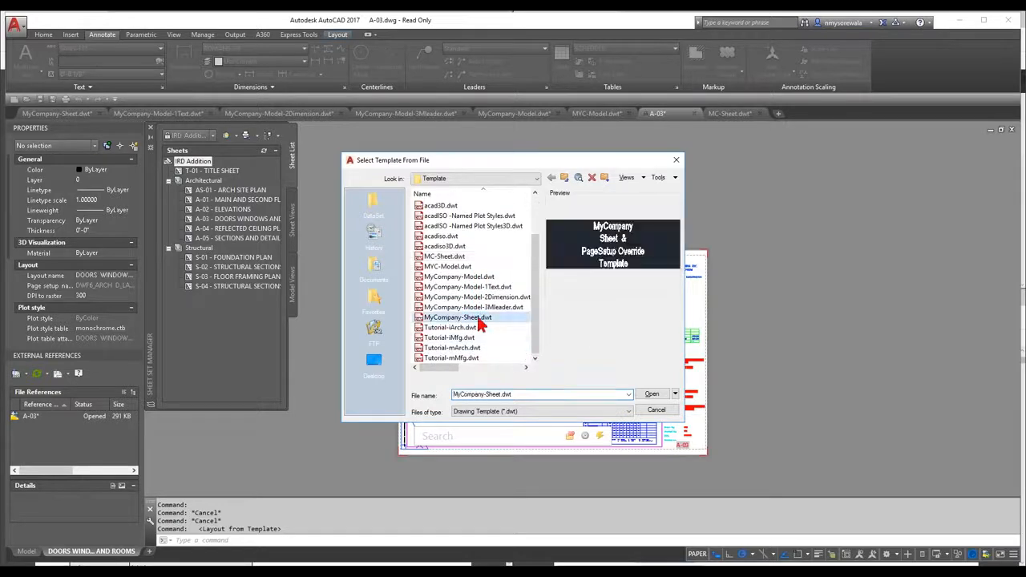
click(652, 393)
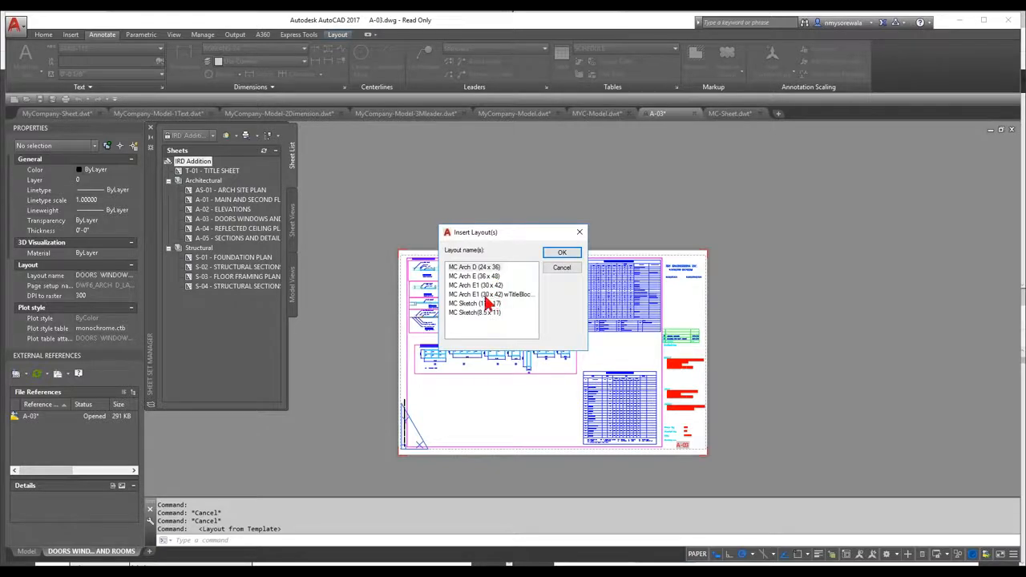
Insert only the MC Arch E1 (30 x 42) layout without the title block xref and make it current.
click(485, 295)
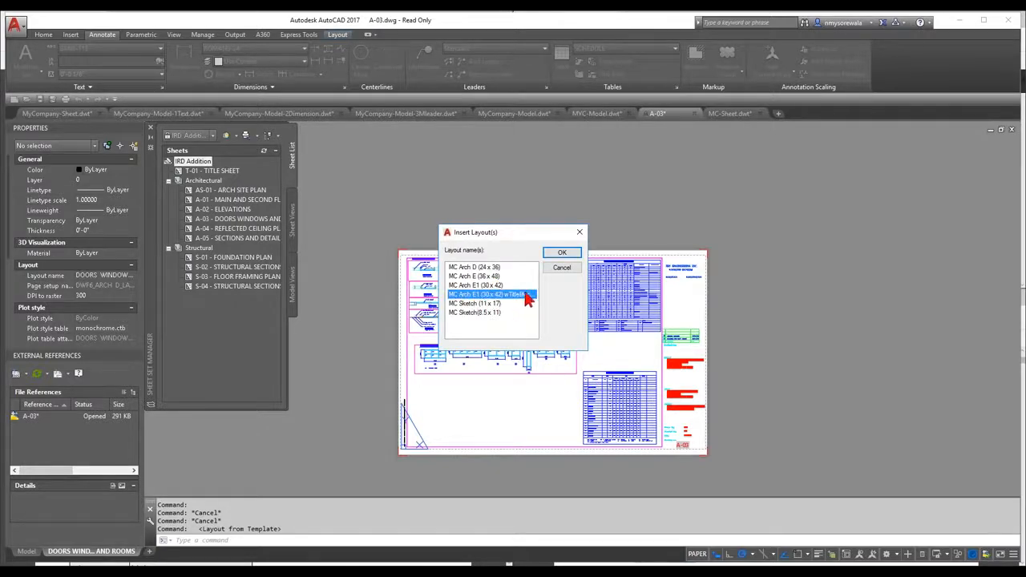
click(572, 254)
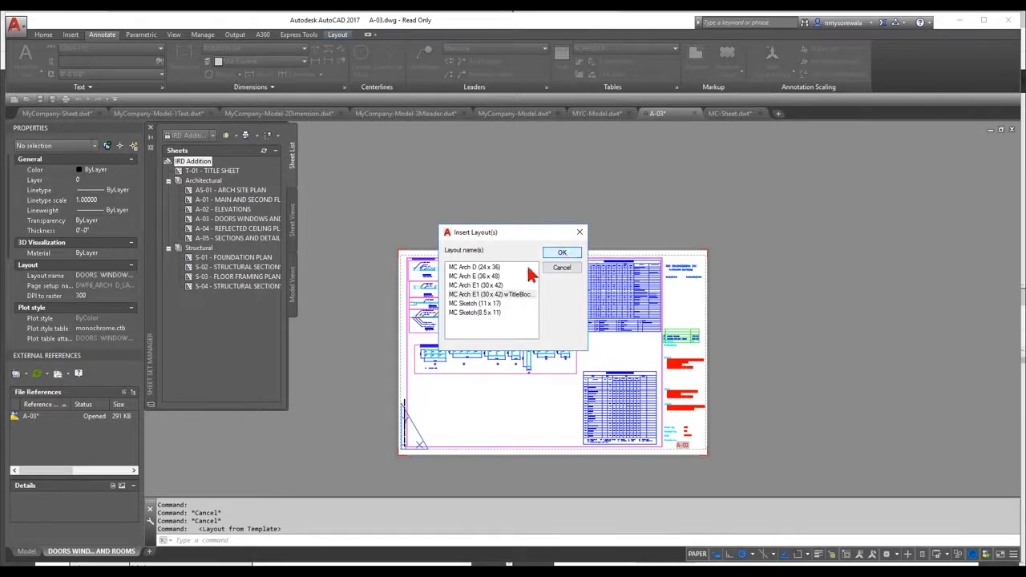
click(475, 286)
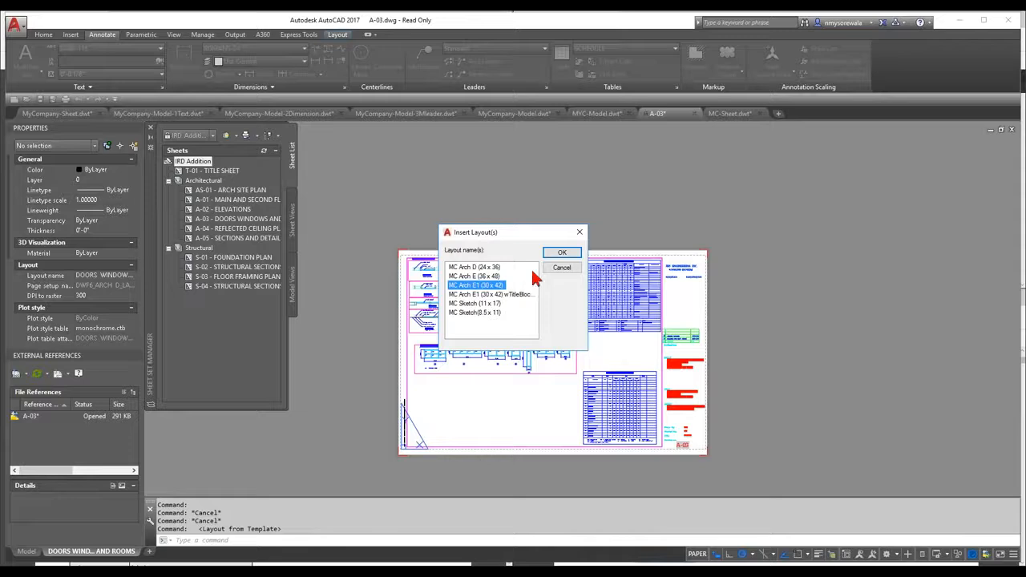
click(563, 254)
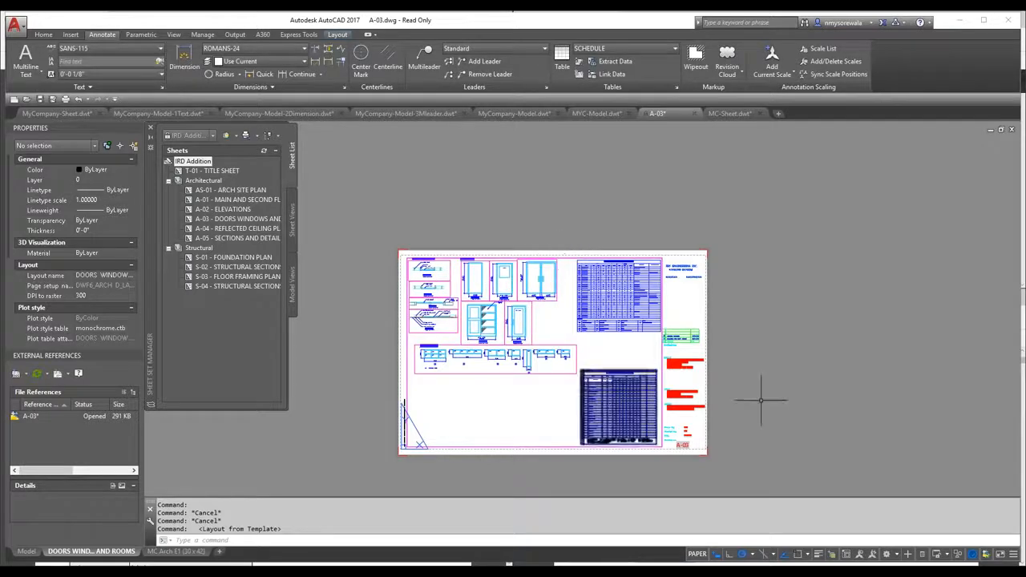
click(178, 551)
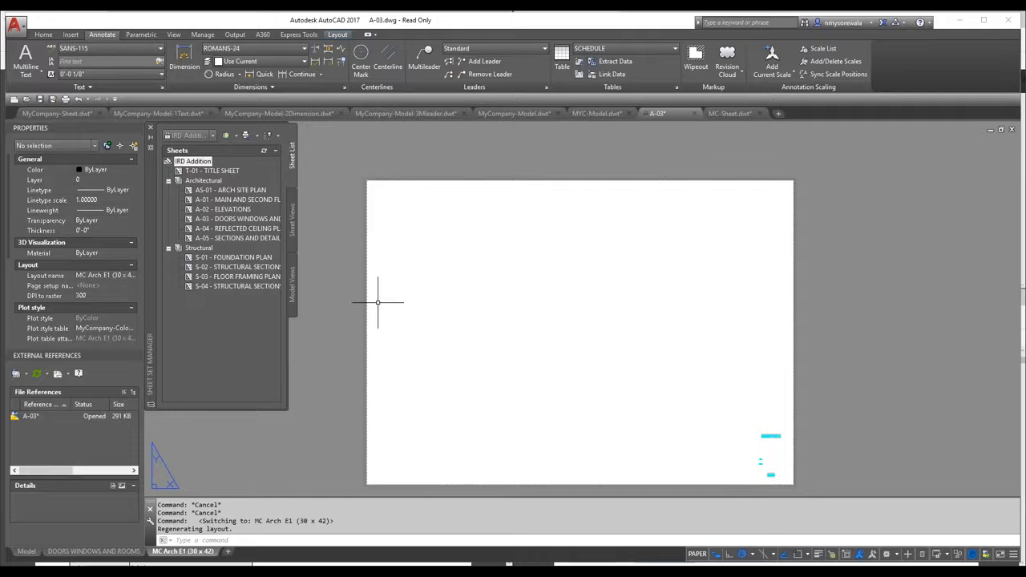
Attach MC_30x42TB.dwg to A-03's MC Arch E1 (30 x 42) layout as a relative-path overlay xref at 0,0,0 with scale 1.
click(87, 119)
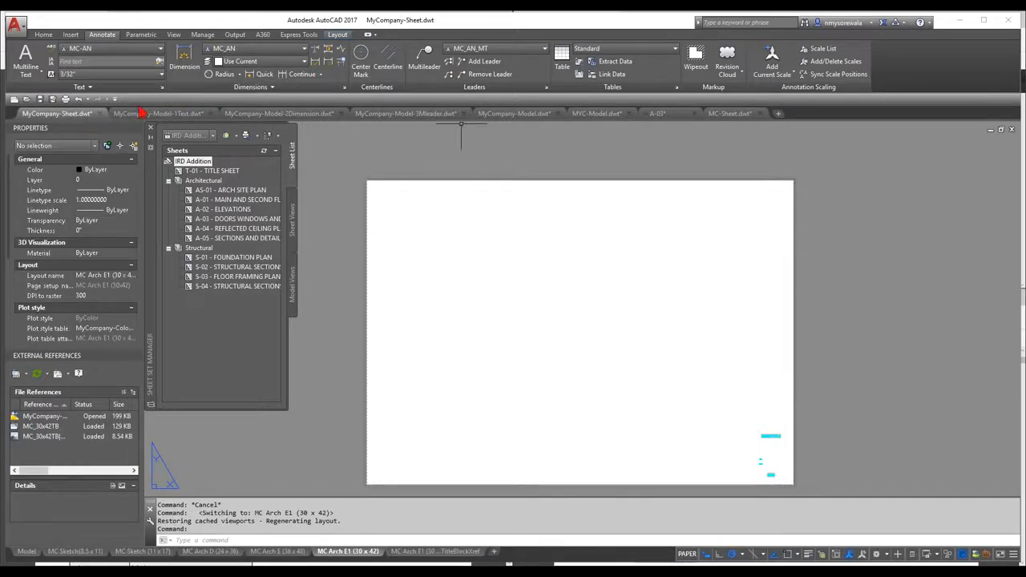
click(657, 114)
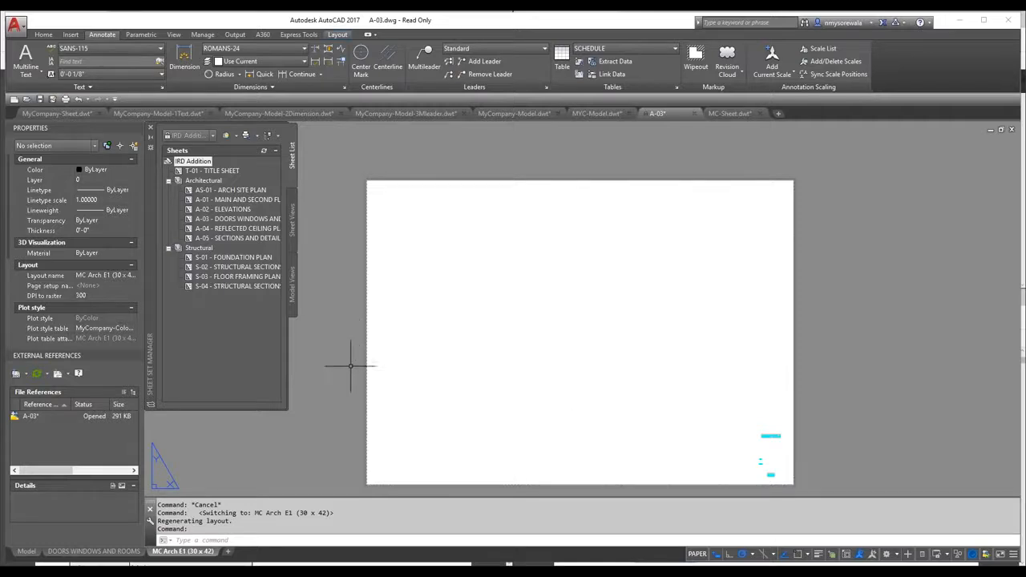
right_click(75, 455)
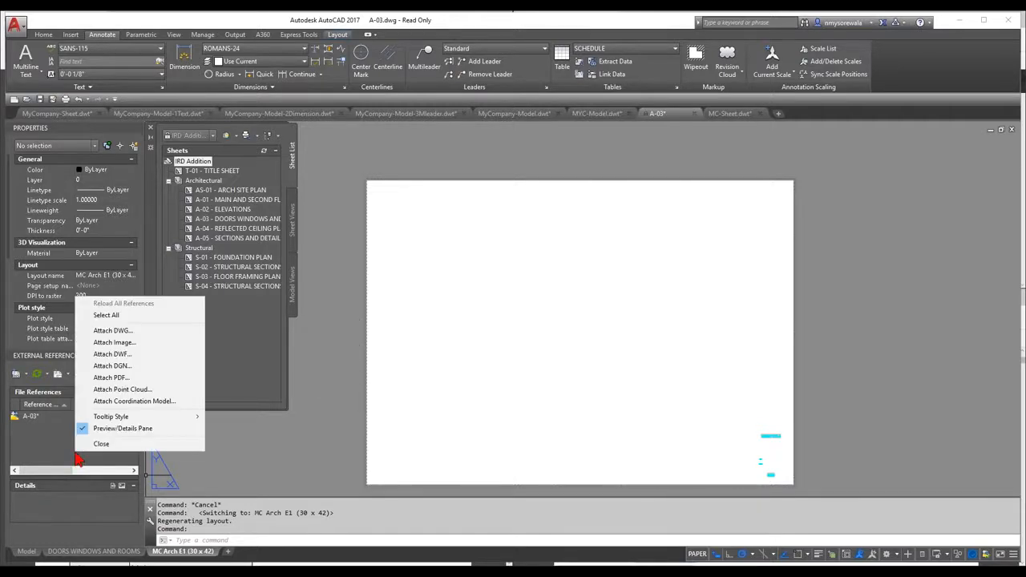
click(116, 331)
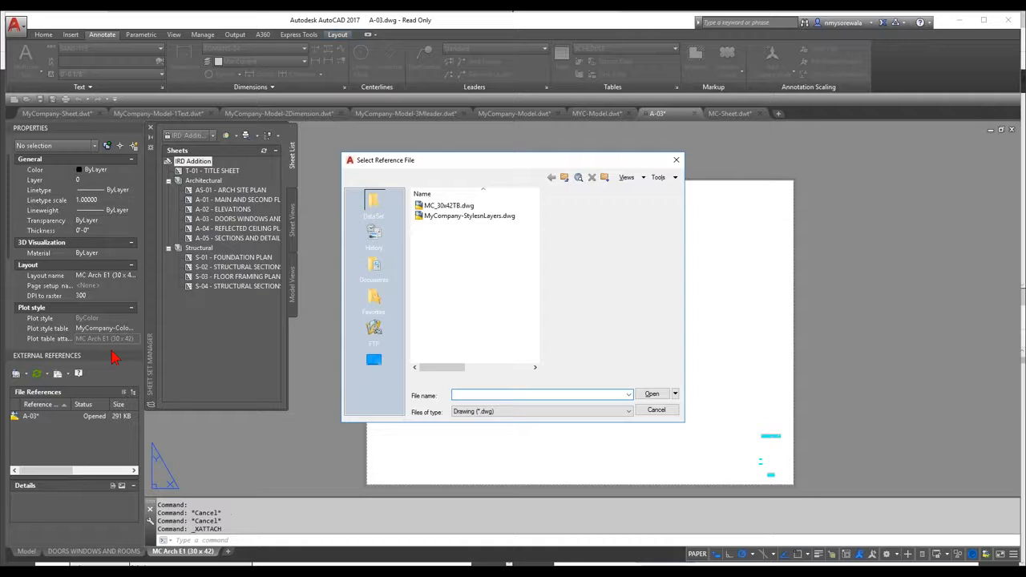
click(452, 206)
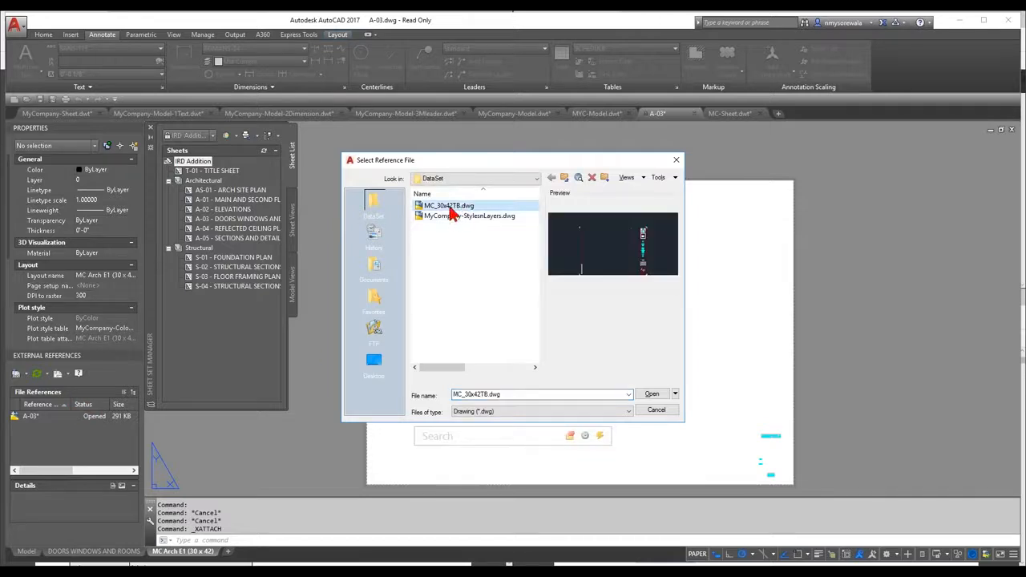
click(647, 393)
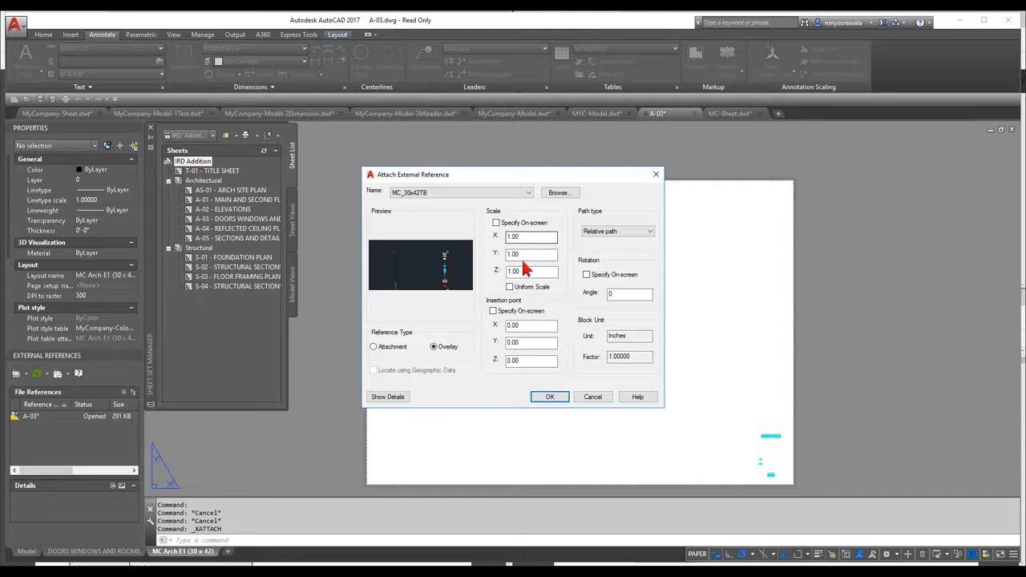
click(548, 398)
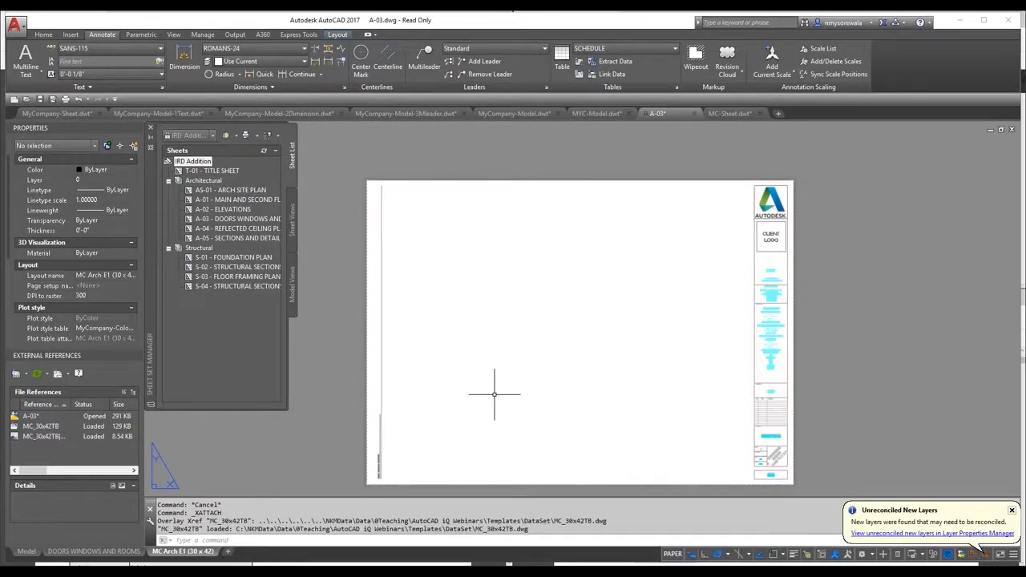
Examine the attached title block xref on the MC Arch E1 (30 x 42) layout, including its logo and consultant areas.
click(774, 331)
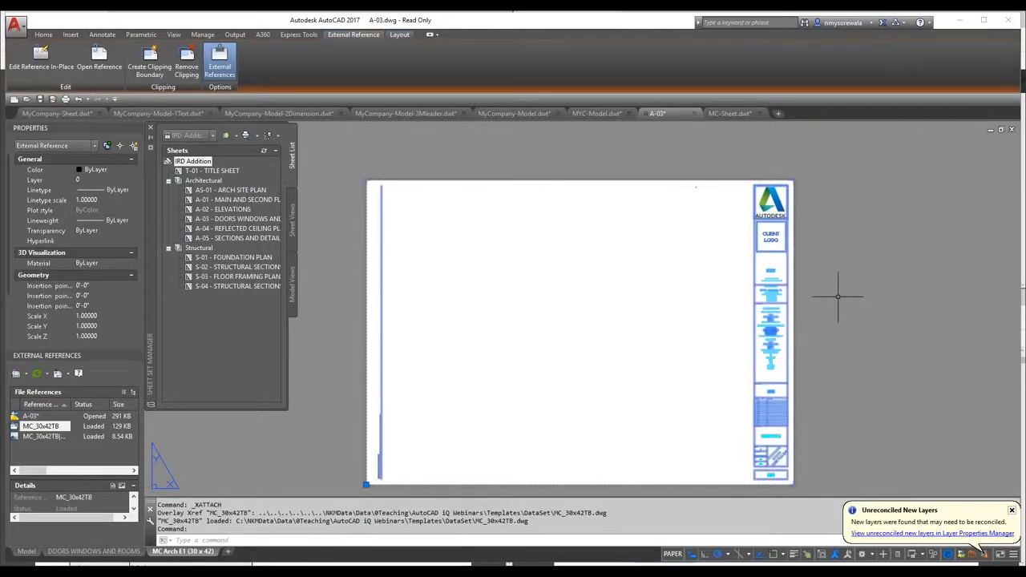
key(Escape)
scroll(781, 321, up, 5)
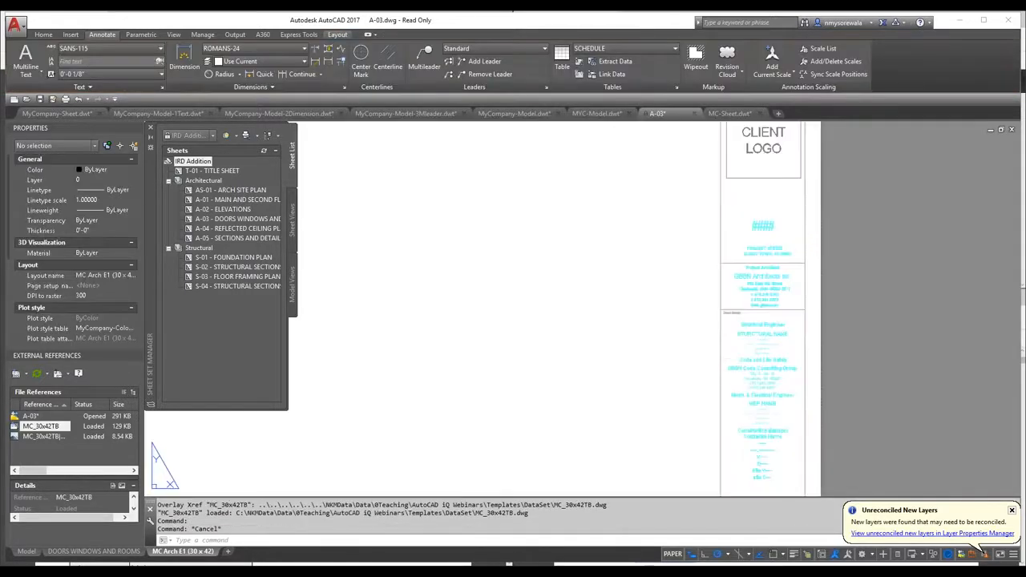
scroll(750, 313, down, 6)
scroll(756, 348, up, 4)
scroll(751, 355, down, 2)
scroll(762, 367, up, 2)
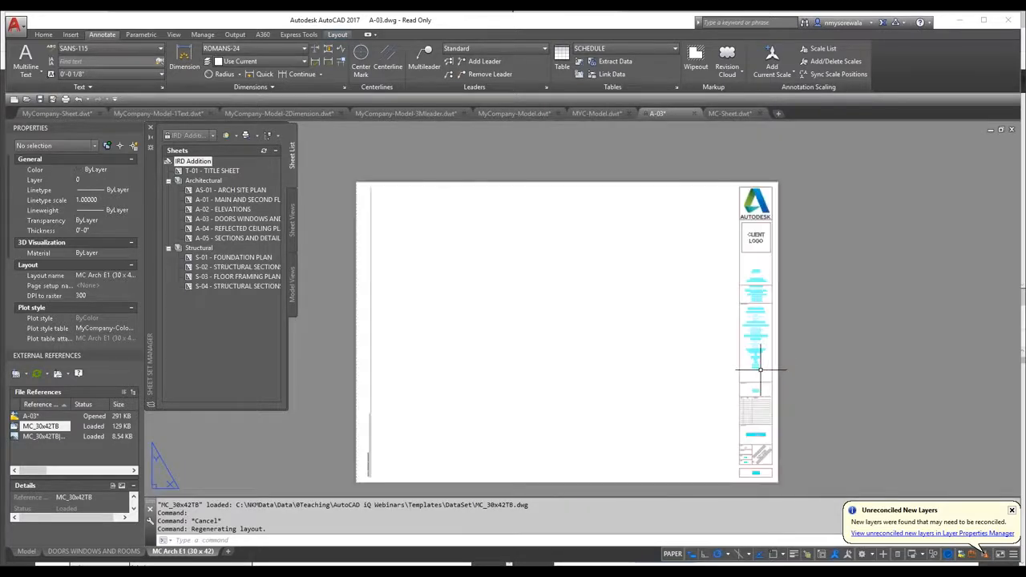
scroll(762, 337, up, 3)
scroll(764, 336, down, 5)
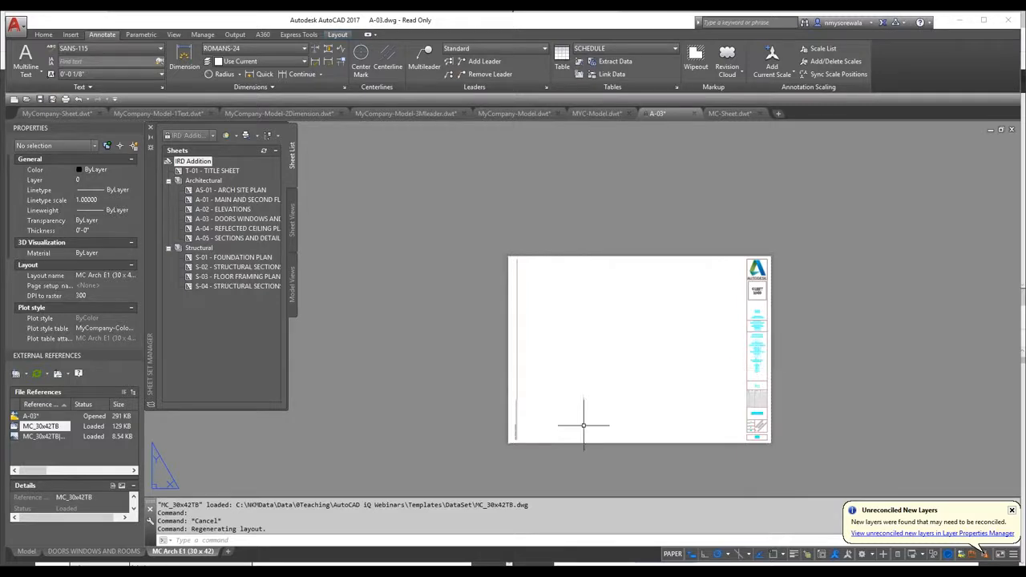
Review the unreconciled new layers and the plot settings of the MC Arch E1 (30 x 42) layout without plotting.
key(ctrl+p)
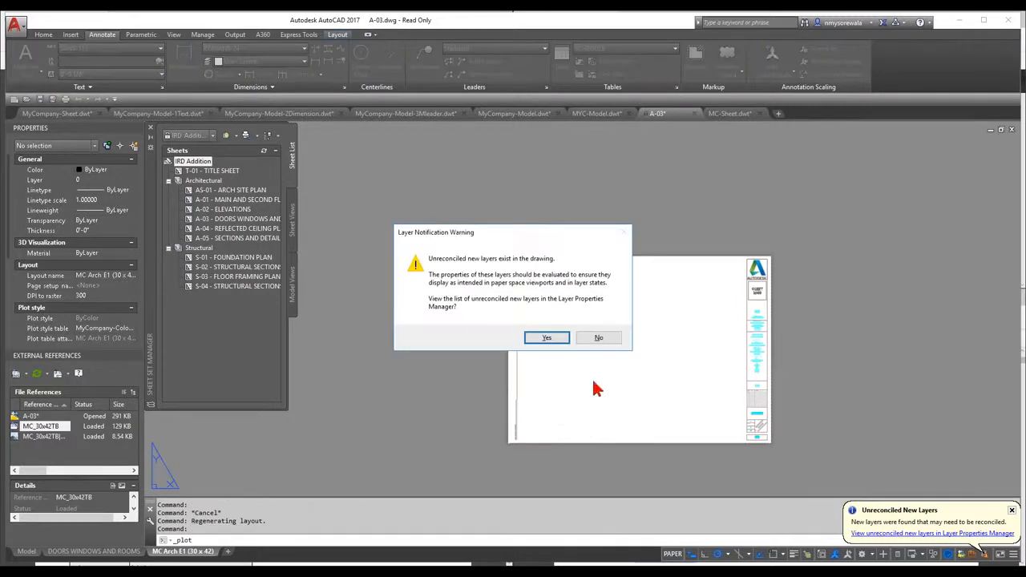
click(534, 338)
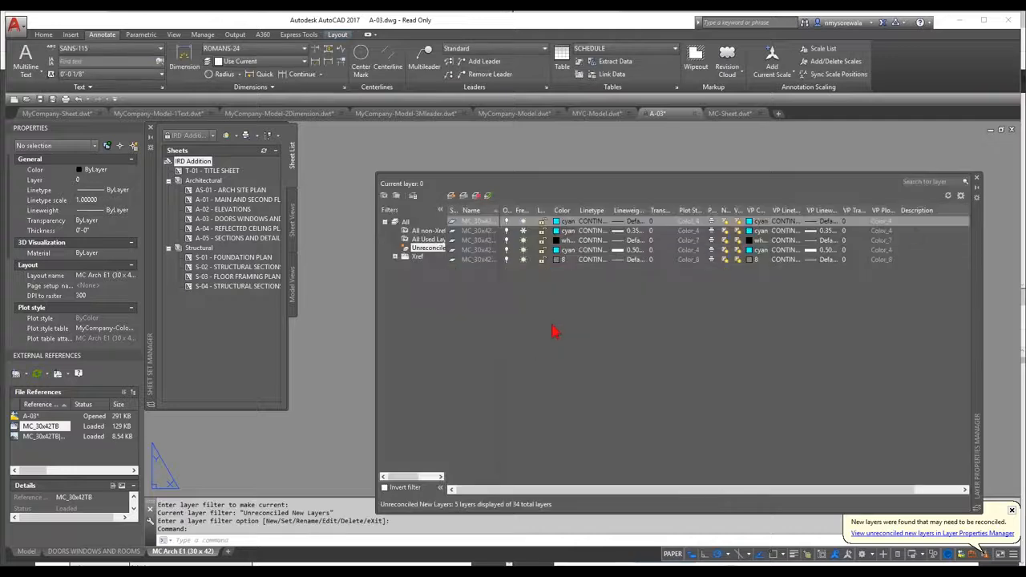
click(976, 179)
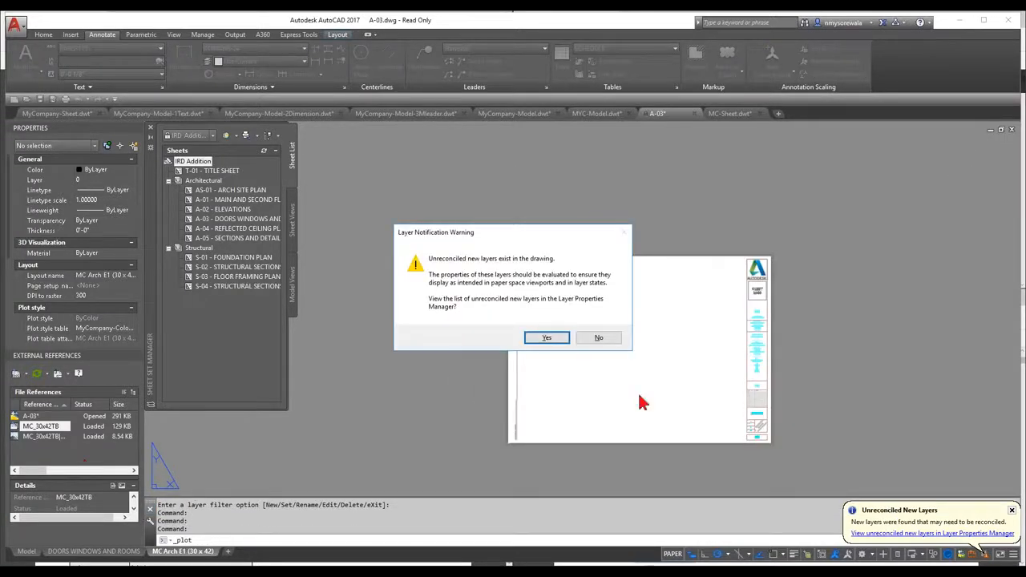
click(599, 337)
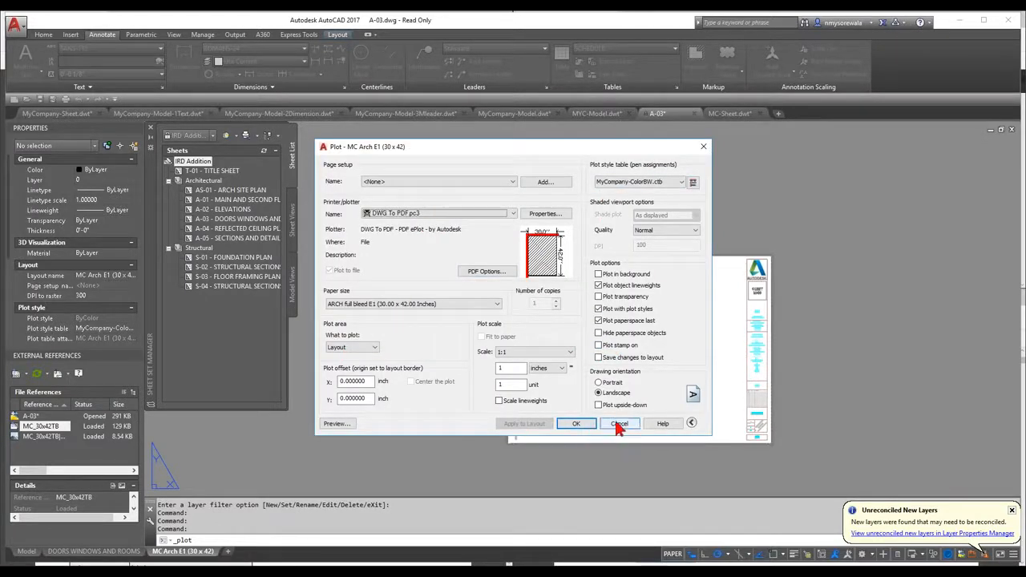
click(620, 424)
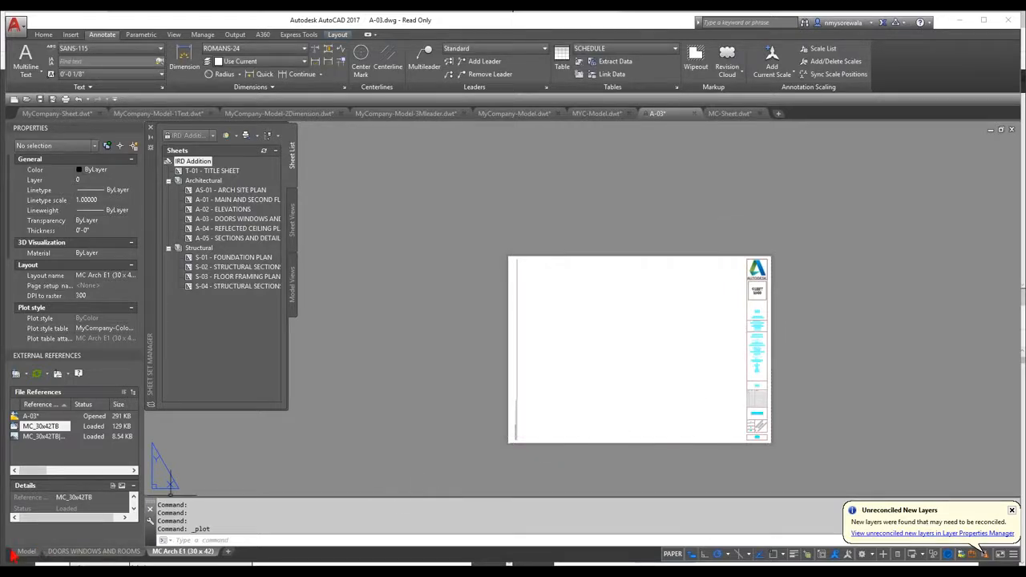
Insert the MC Sketch (11 x 17) layout from the MyCompany-Sheet.dwt template into A-03 and make it current.
right_click(68, 552)
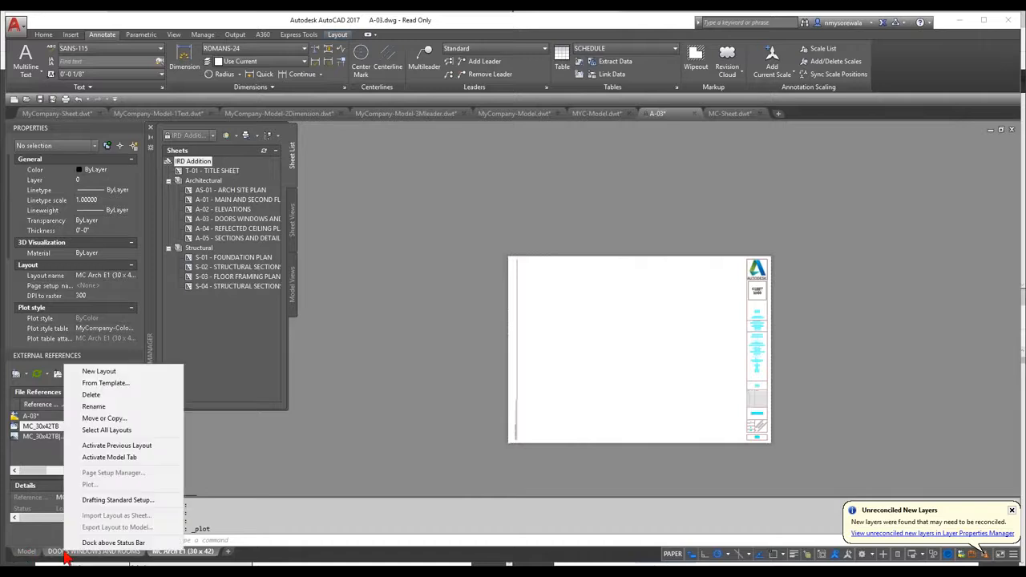
click(117, 384)
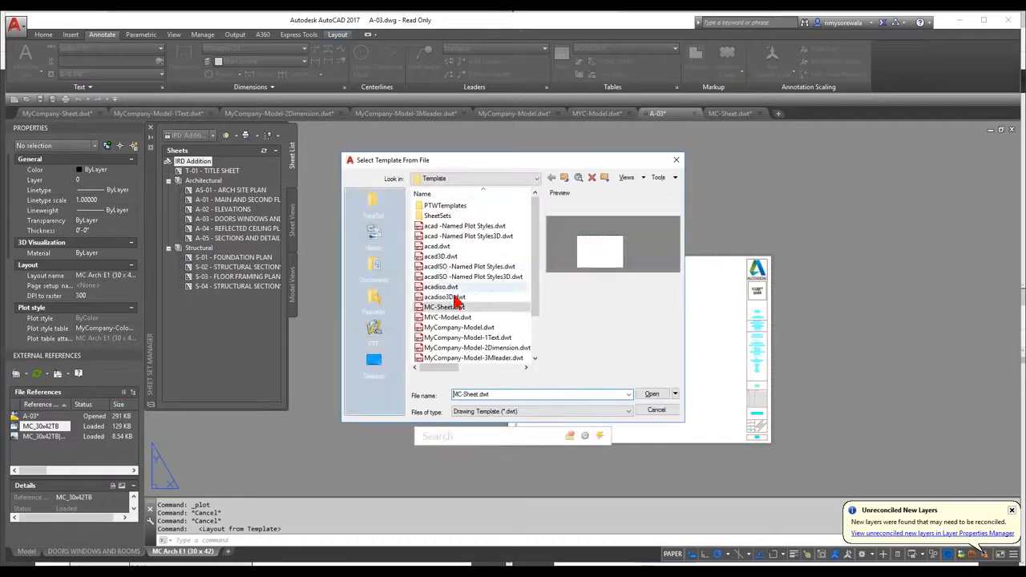
scroll(493, 337, down, 1)
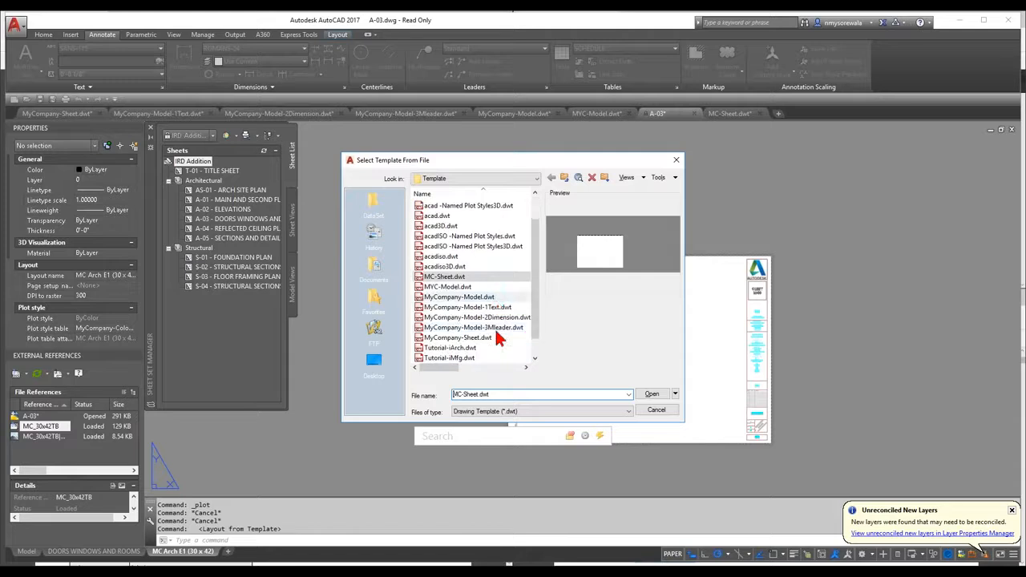
scroll(491, 330, down, 1)
click(477, 320)
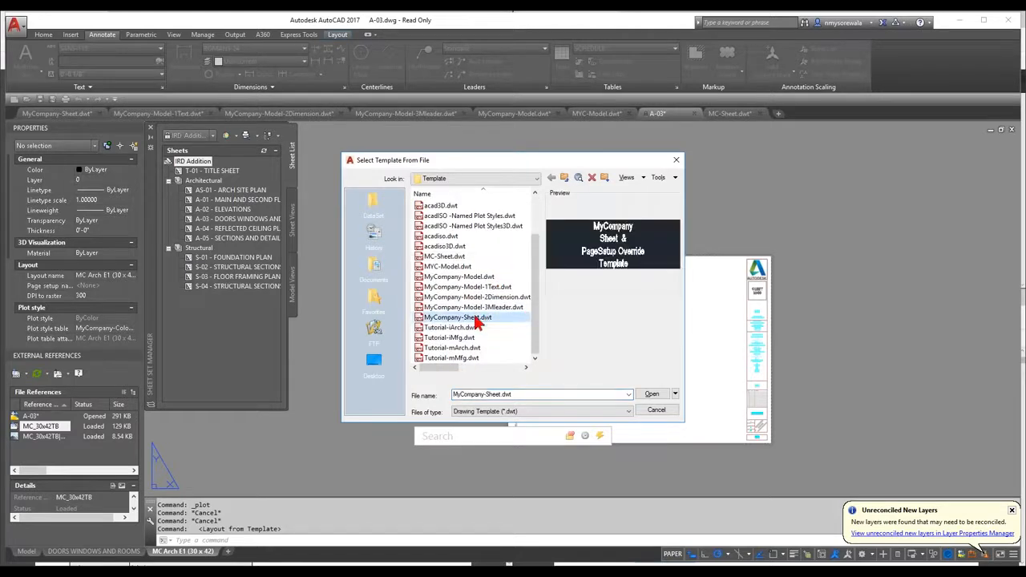
click(653, 396)
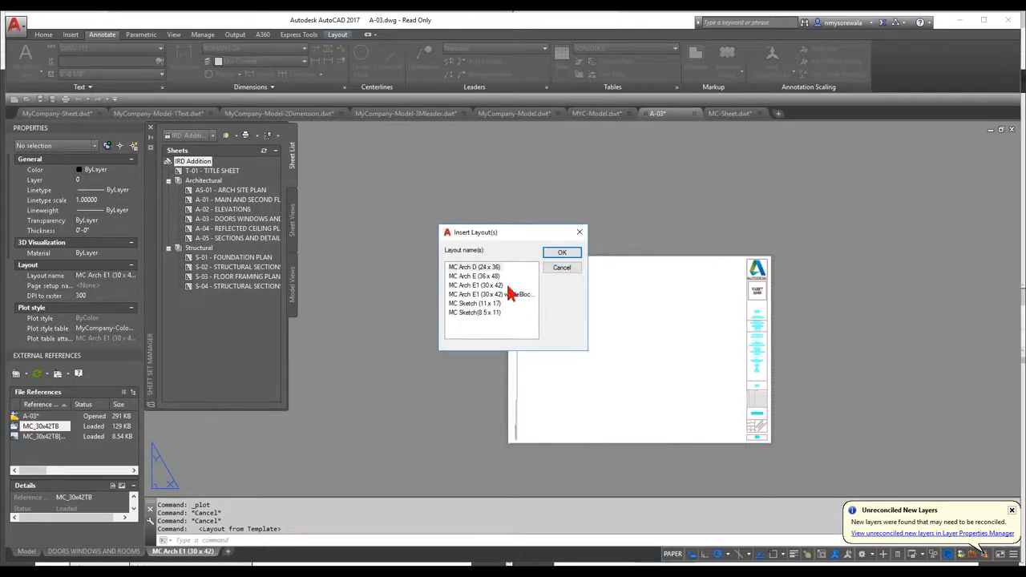
click(491, 276)
click(489, 304)
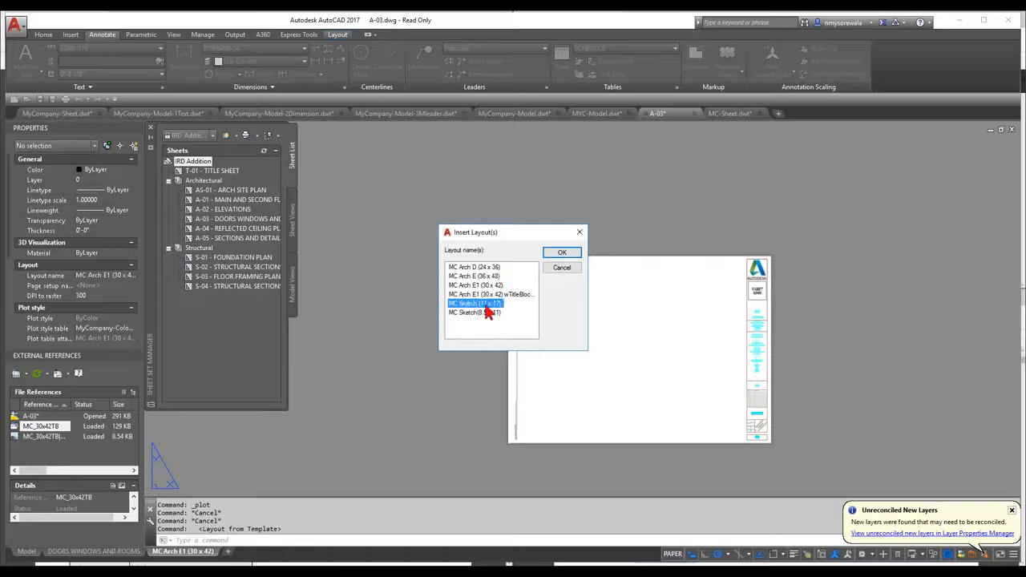
click(562, 254)
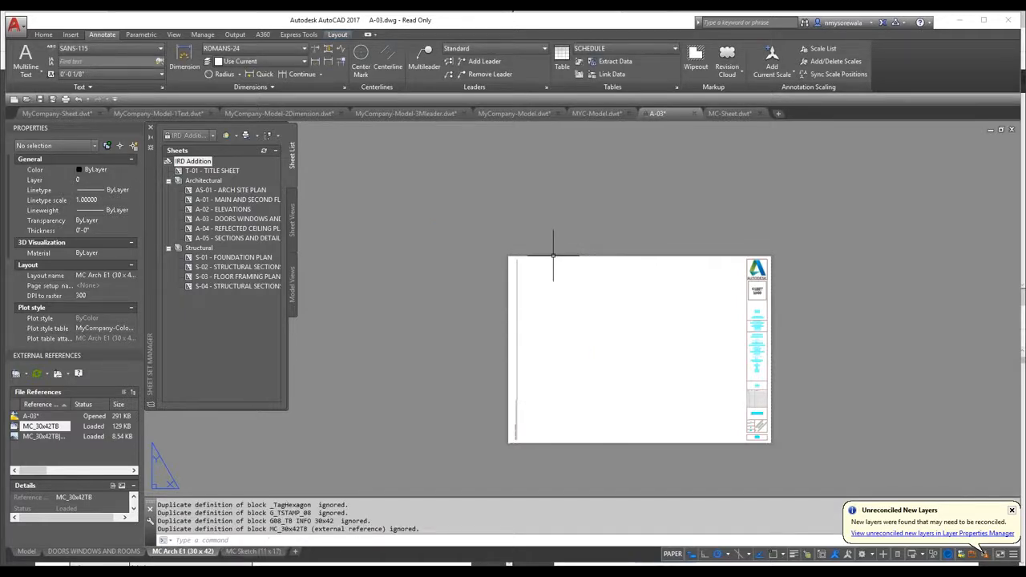
click(253, 551)
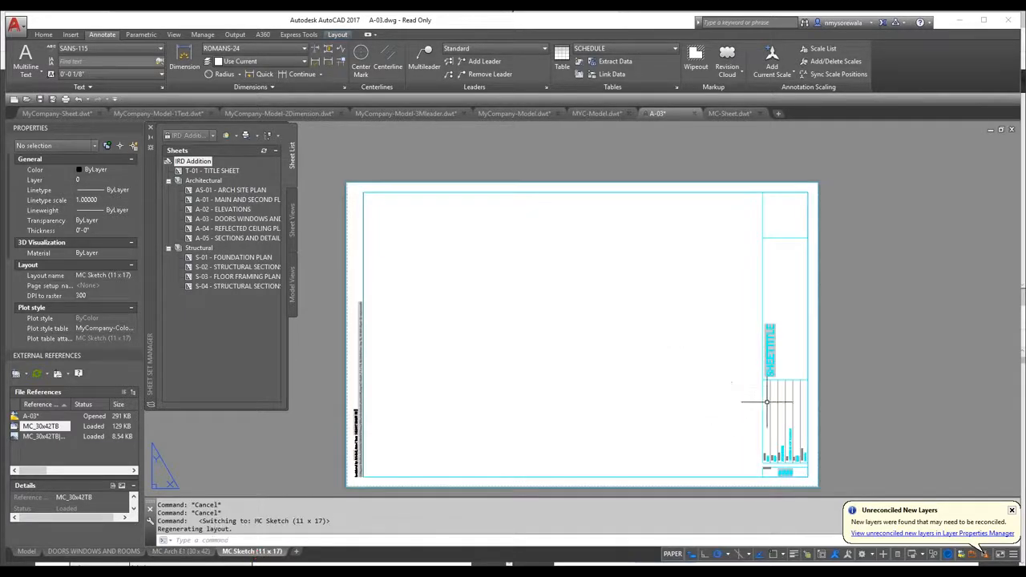
Create a rectangular viewport with MVIEW across the open drawing area beside the sketch sheet's title block.
text(MV)
key(Return)
click(371, 468)
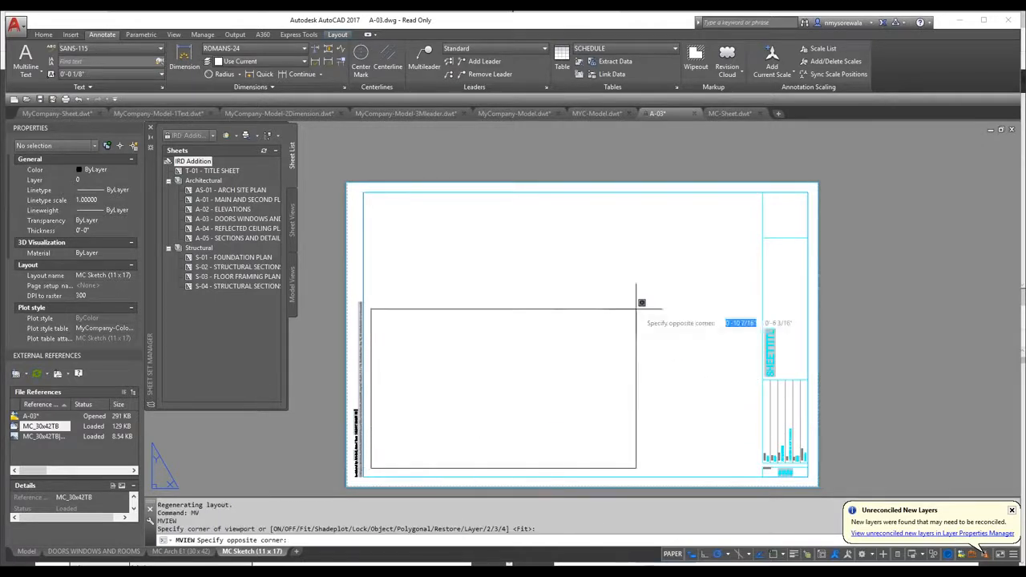
click(750, 209)
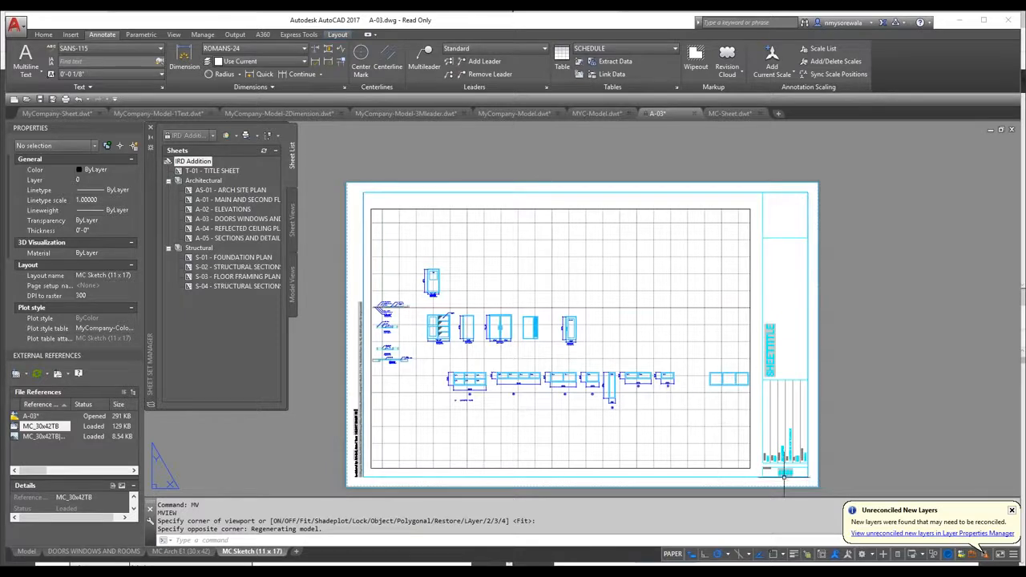
Examine the sketch title block fields and compare the MC Arch E1 title information block in A-03 with the one in MyCompany-Sheet.dwt.
scroll(786, 474, up, 6)
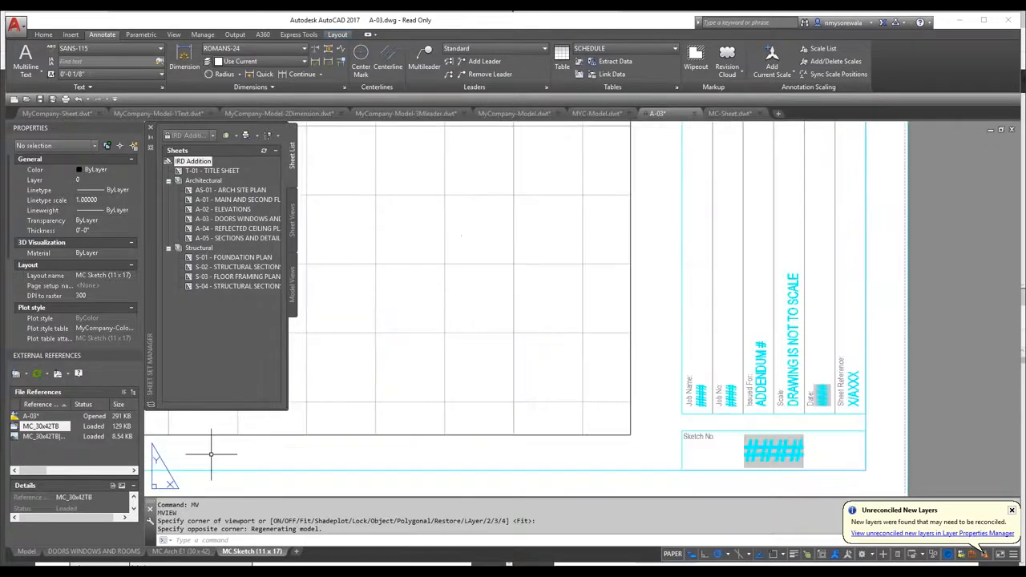
click(168, 552)
scroll(759, 439, up, 4)
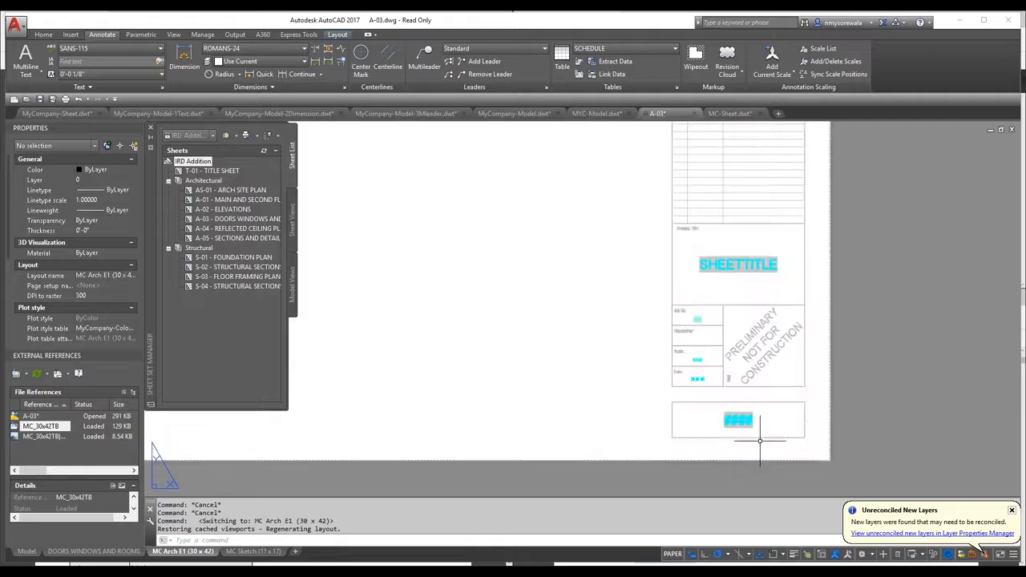
click(734, 421)
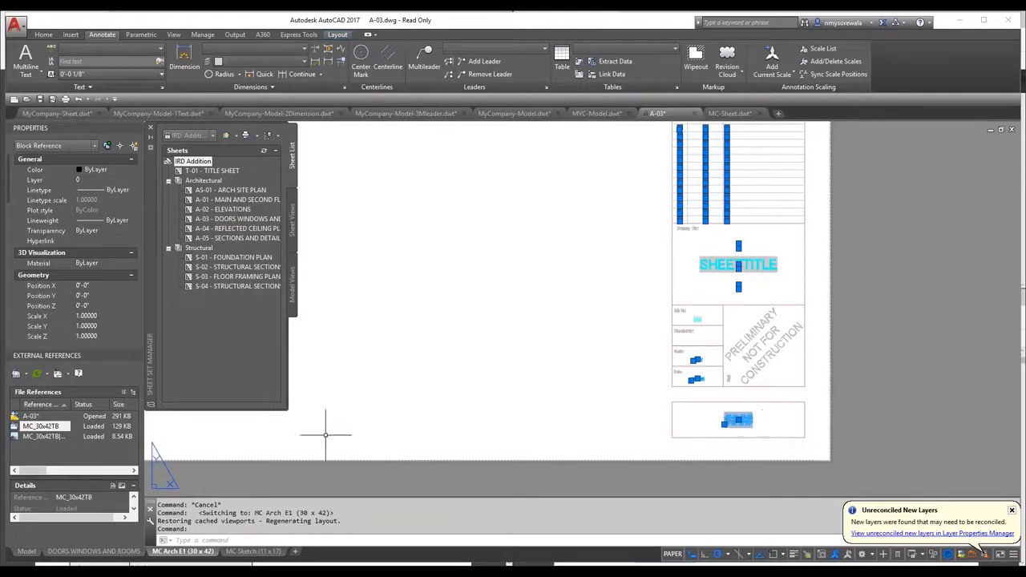
click(48, 116)
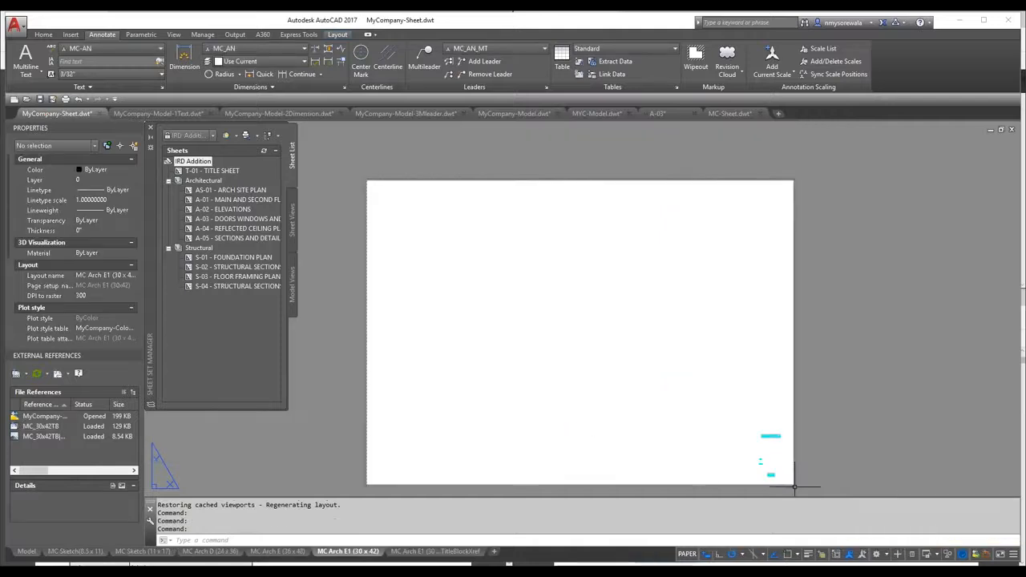
key(Escape)
scroll(785, 483, up, 5)
click(631, 390)
scroll(614, 428, down, 5)
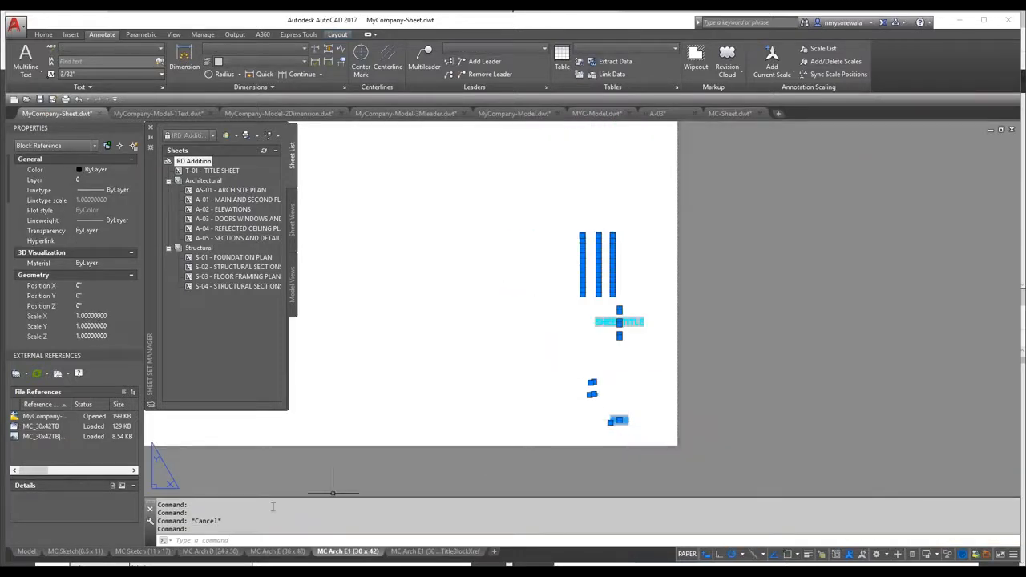
mouse_move(356, 555)
Back in A-03, replace the SHEETTITLE text in the MC Arch E1 title block with DOORS.
click(675, 117)
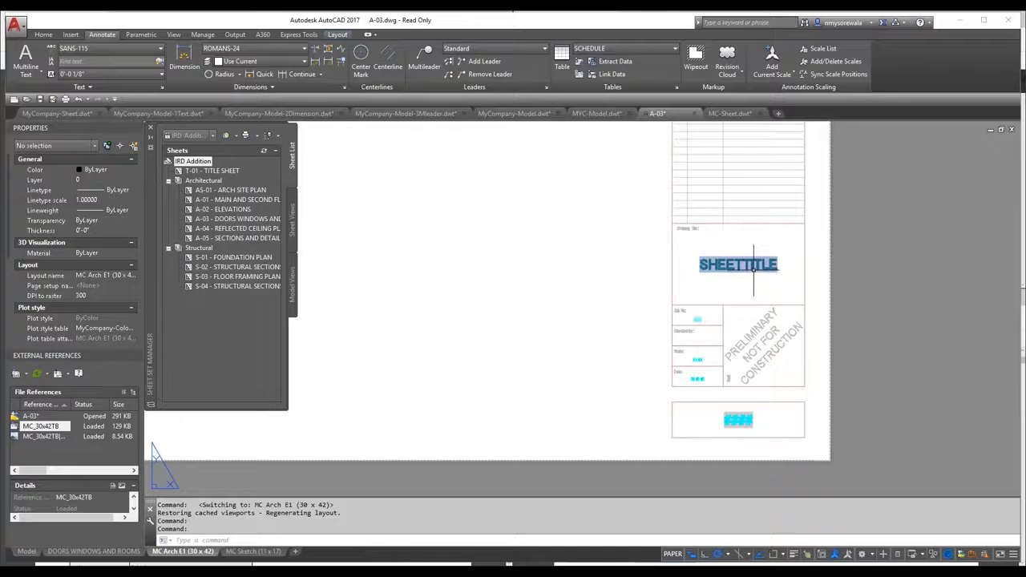
double_click(753, 264)
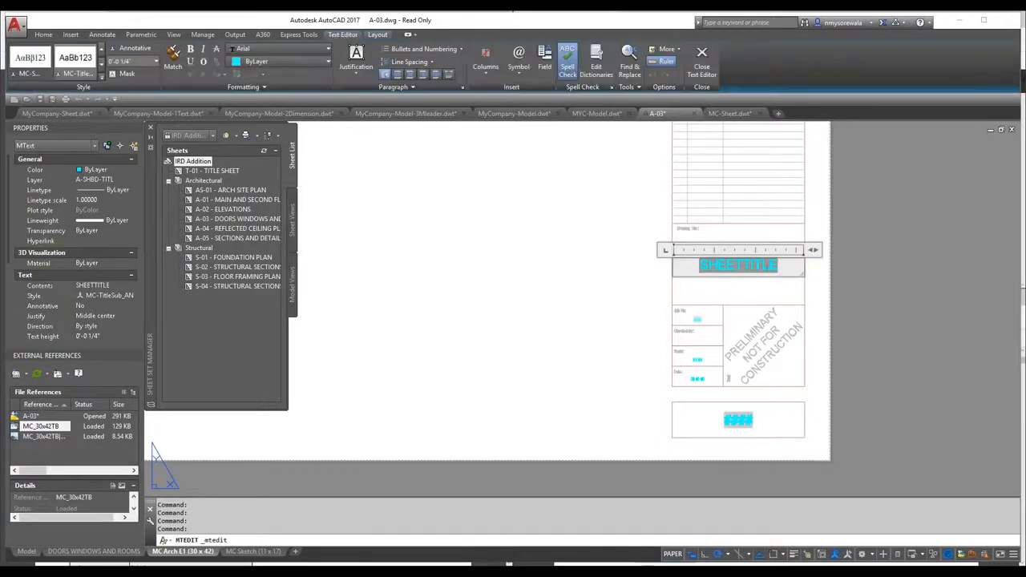
text(DOORS)
key(Delete)
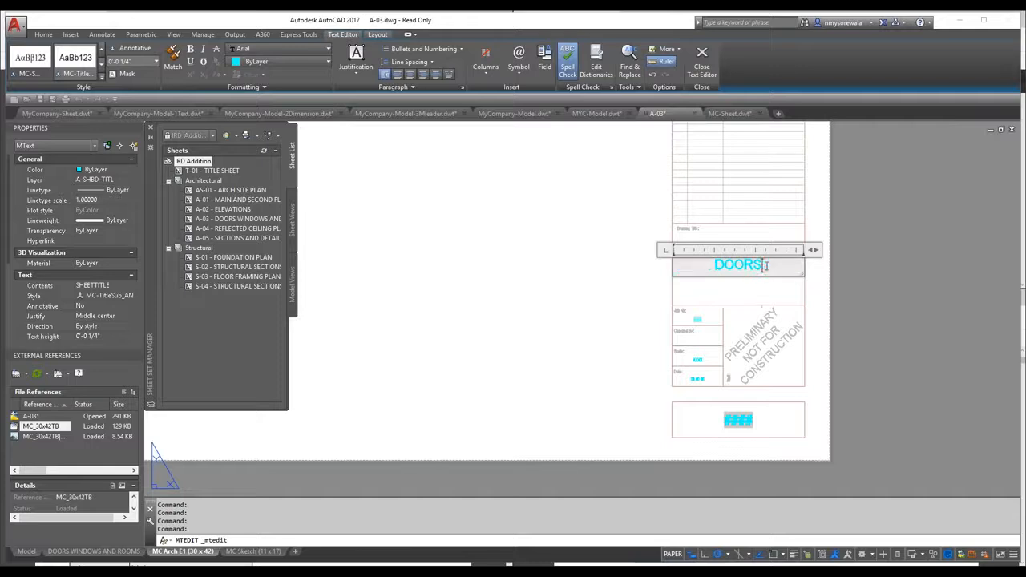
click(743, 412)
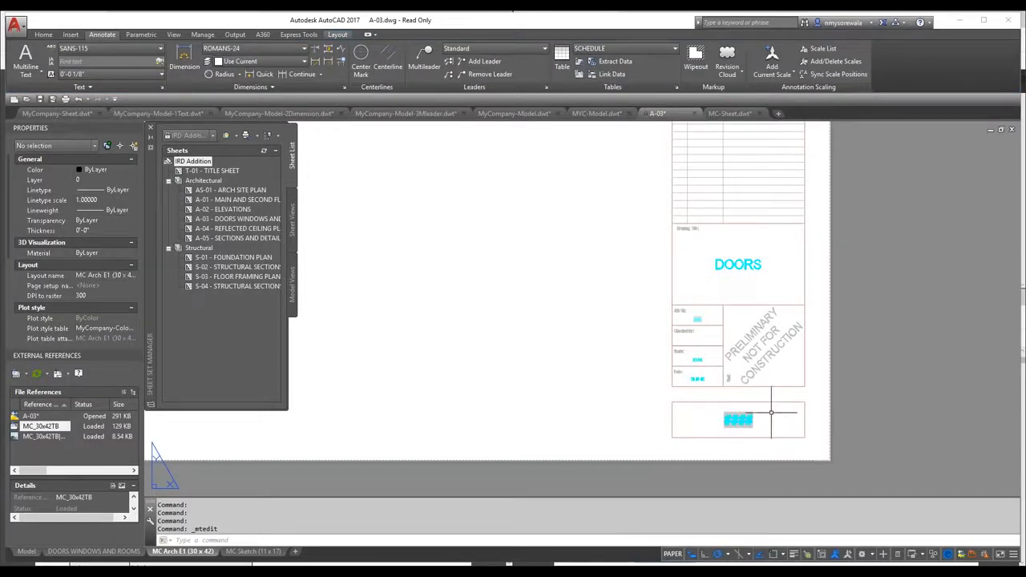
Make the MC Sketch (11 x 17) layout current, start plotting it and review the list of unreconciled new layers.
scroll(761, 399, down, 4)
scroll(772, 417, up, 4)
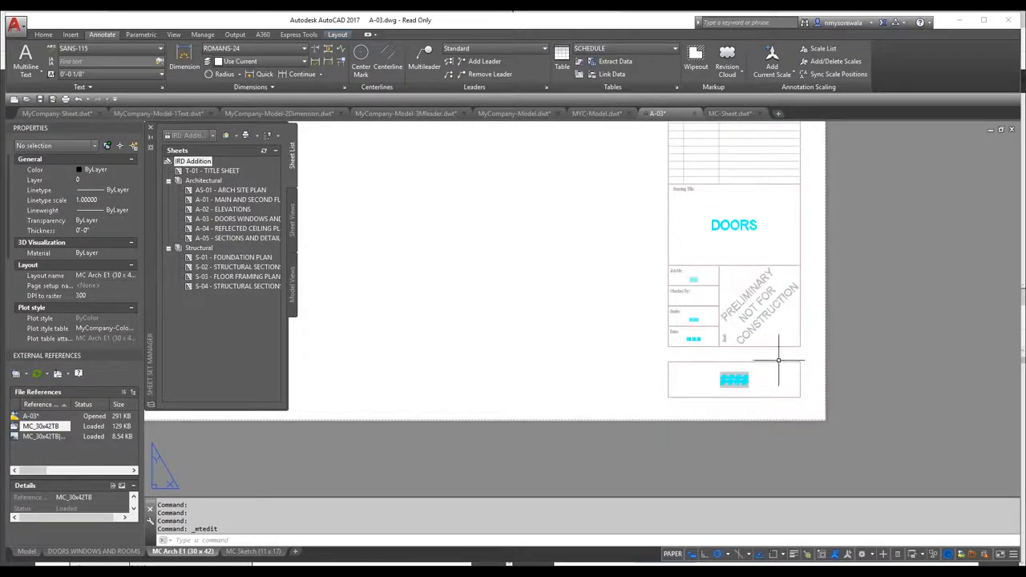
scroll(754, 404, down, 4)
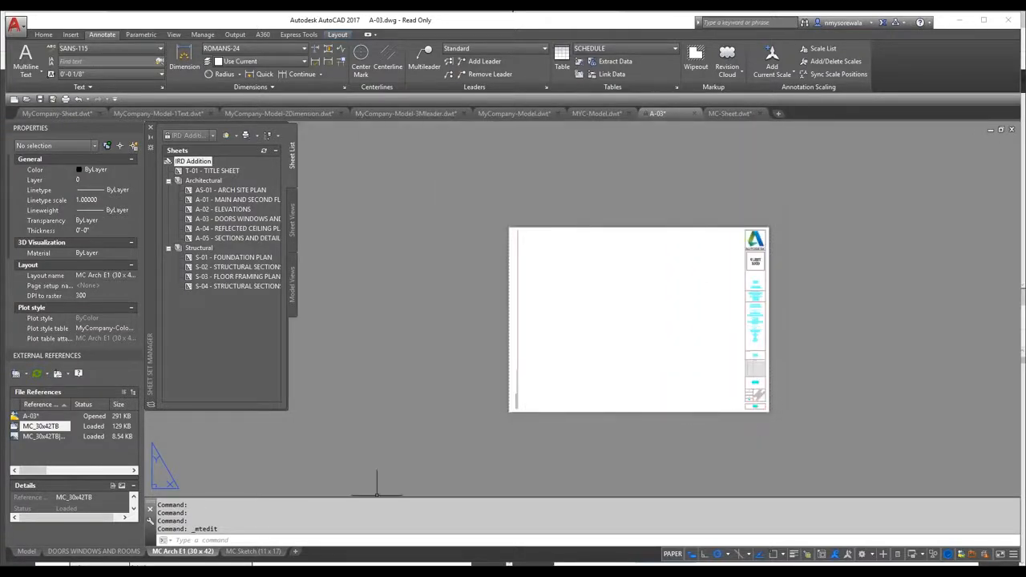
click(252, 552)
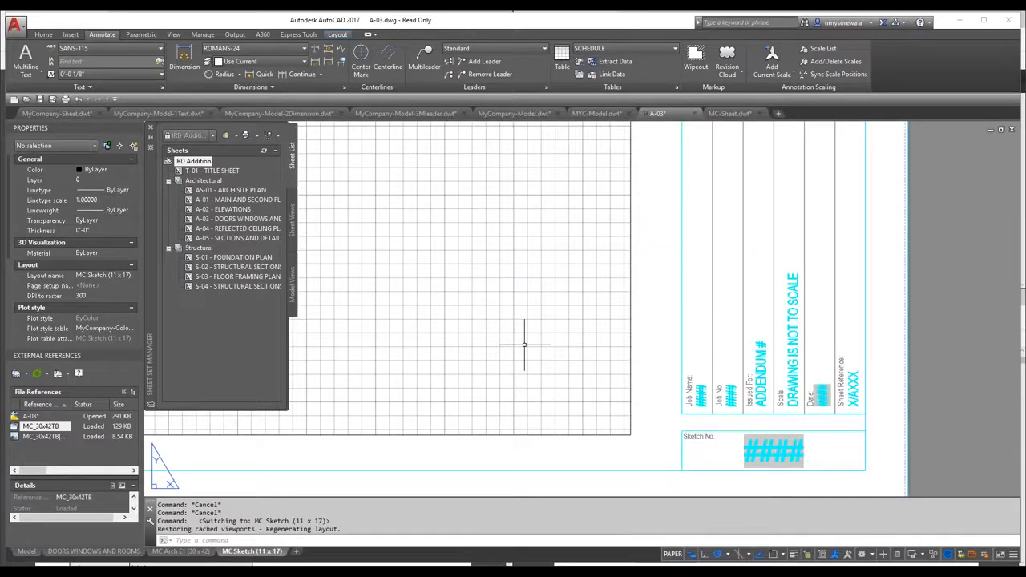
key(ctrl+p)
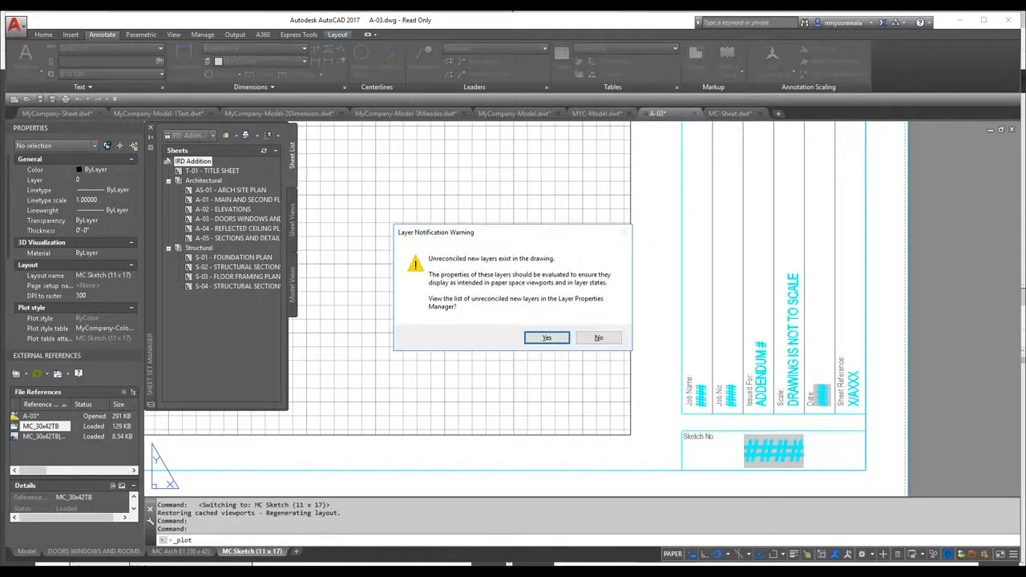
click(548, 339)
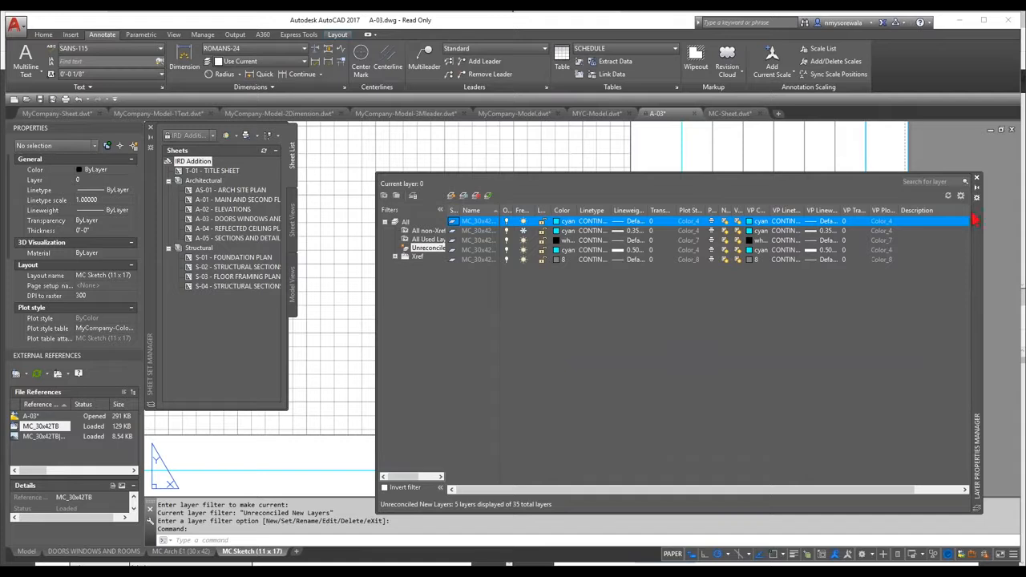
click(976, 178)
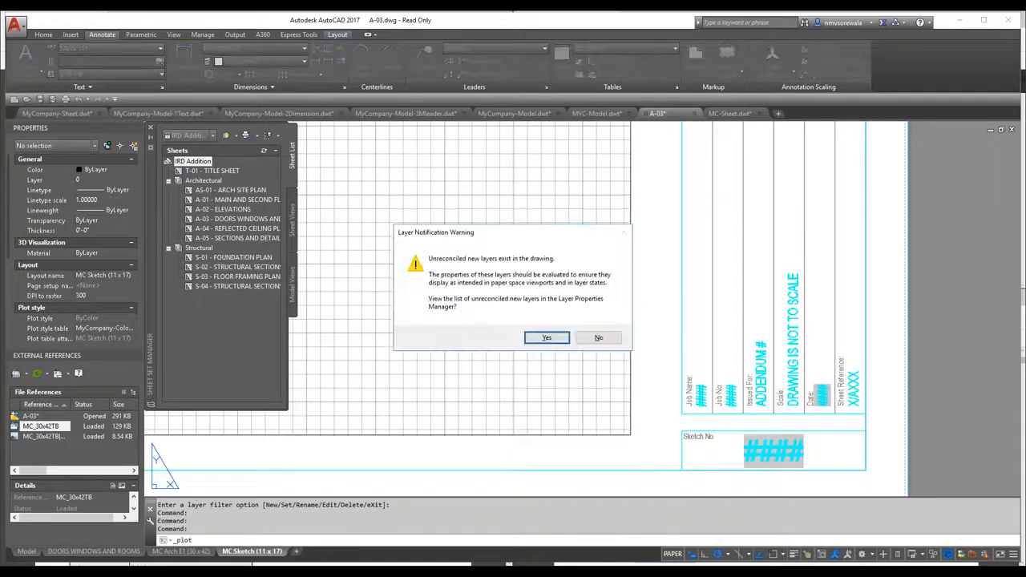
Plot the MC Sketch (11 x 17) layout with DWG To PDF.pc3, saving A-03-MC Sketch (11 x 17).pdf in Documents.
click(600, 339)
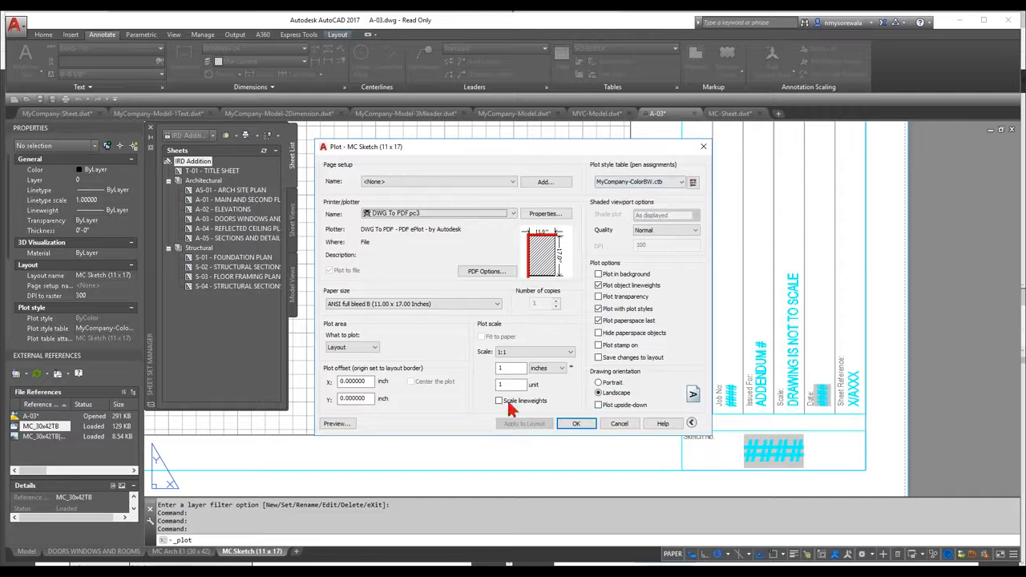
click(349, 398)
click(576, 425)
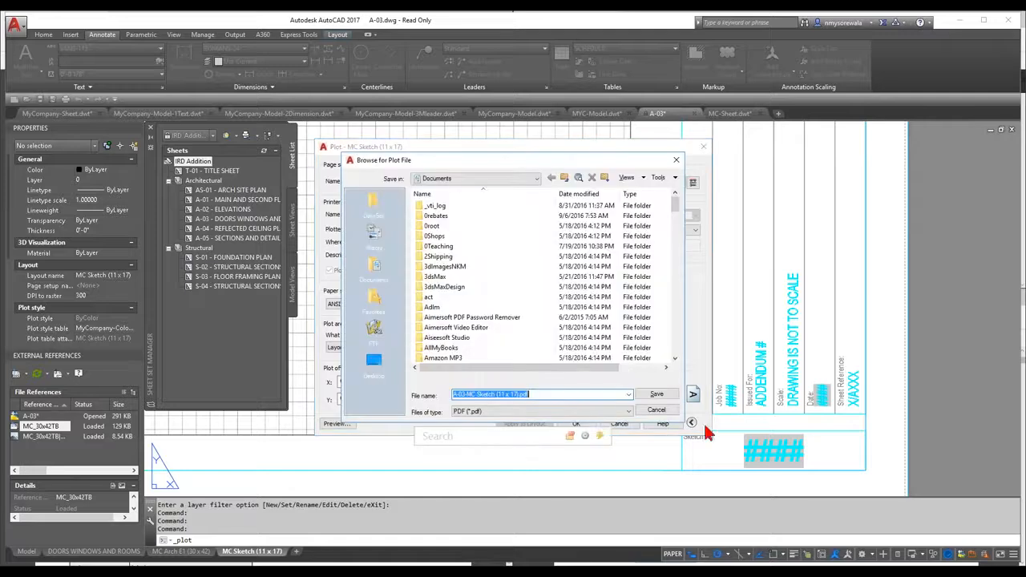
click(657, 393)
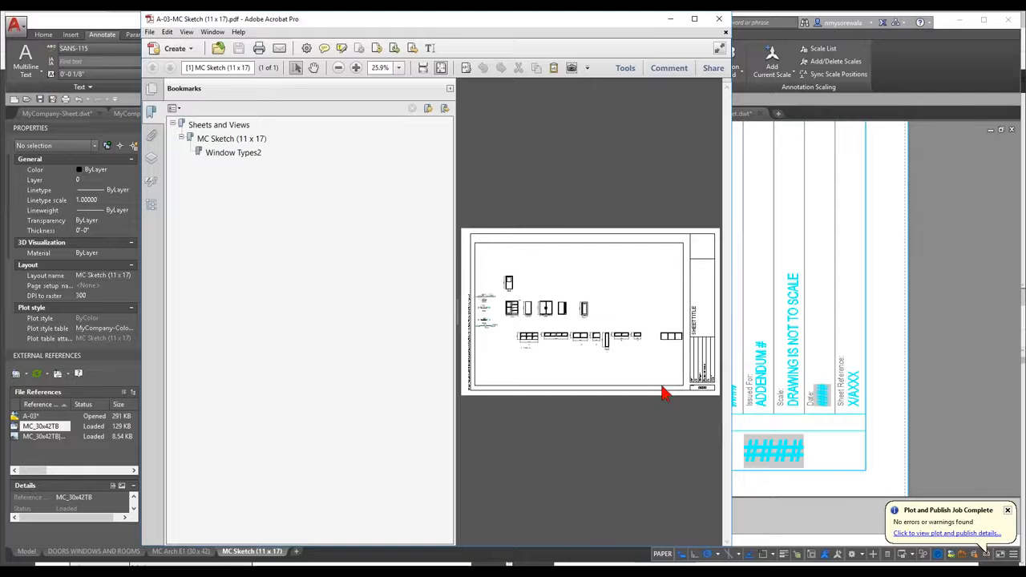
Inspect the viewport drawings and title block in the plotted PDF and return to the A-03 drawing.
click(450, 89)
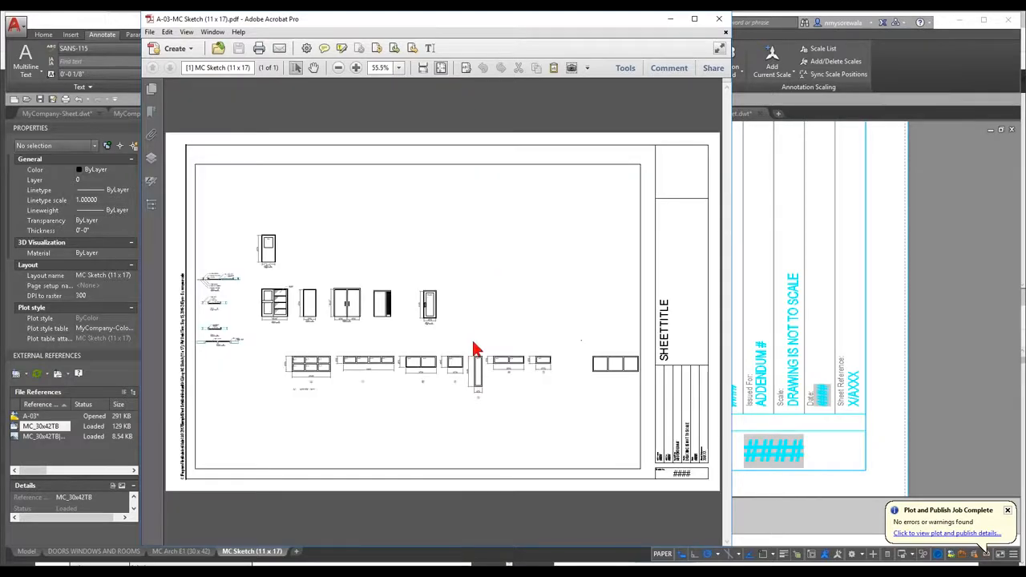
ctrl+scroll(684, 386, up, 7)
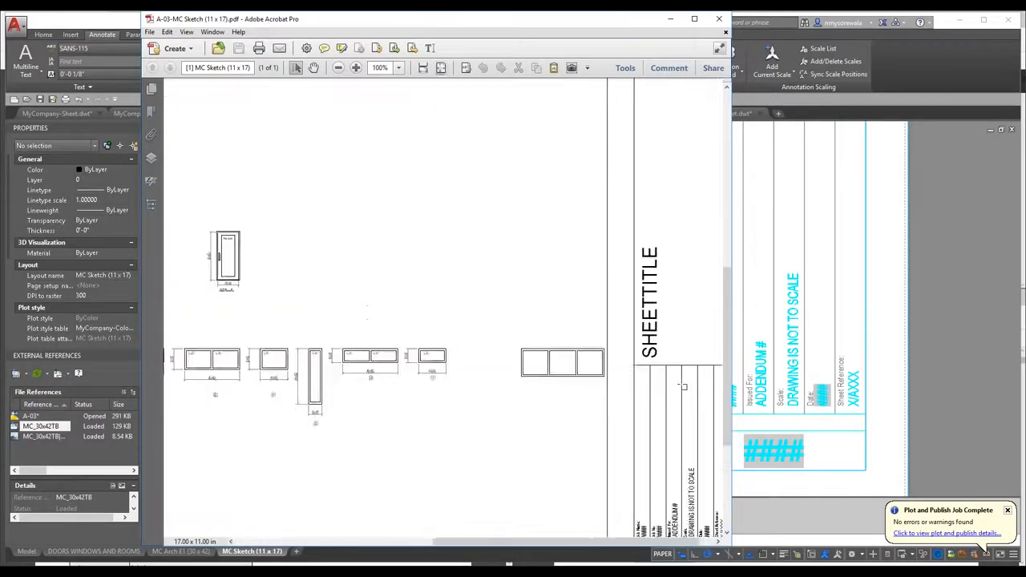
ctrl+scroll(614, 305, down, 6)
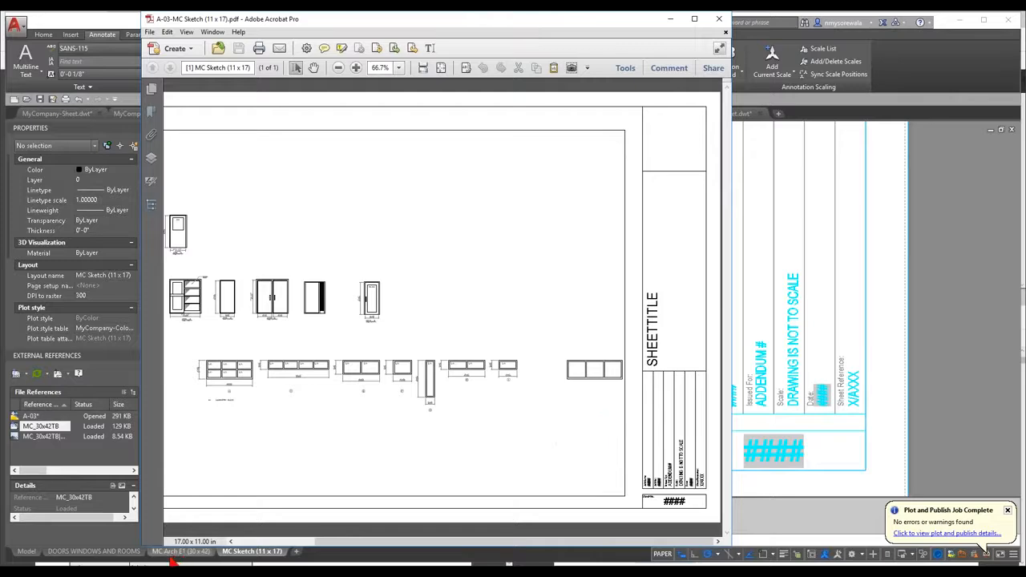
click(961, 329)
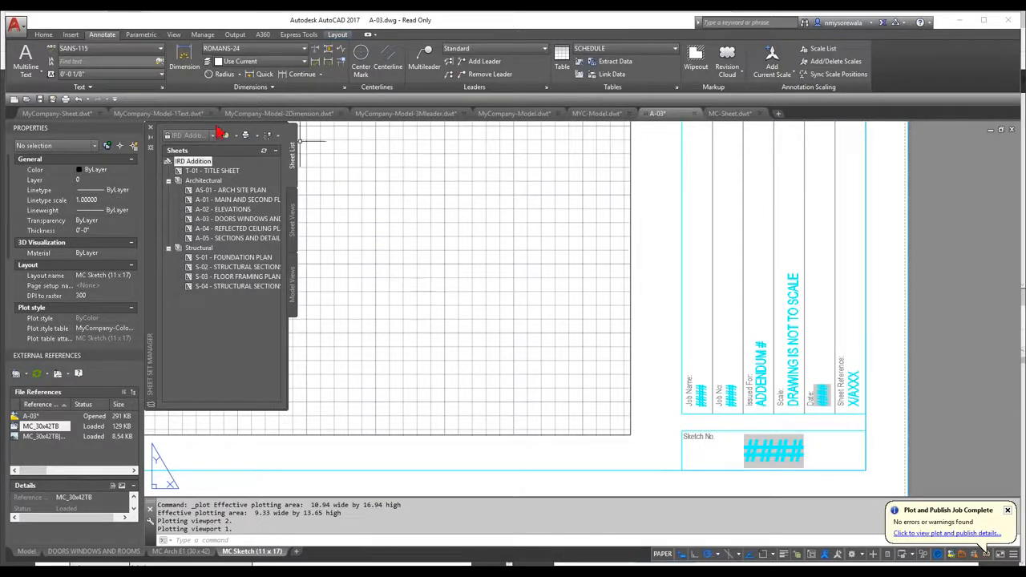
Review the publishing options available for sharing the drawing, such as Archive and eTransmit.
mouse_move(607, 119)
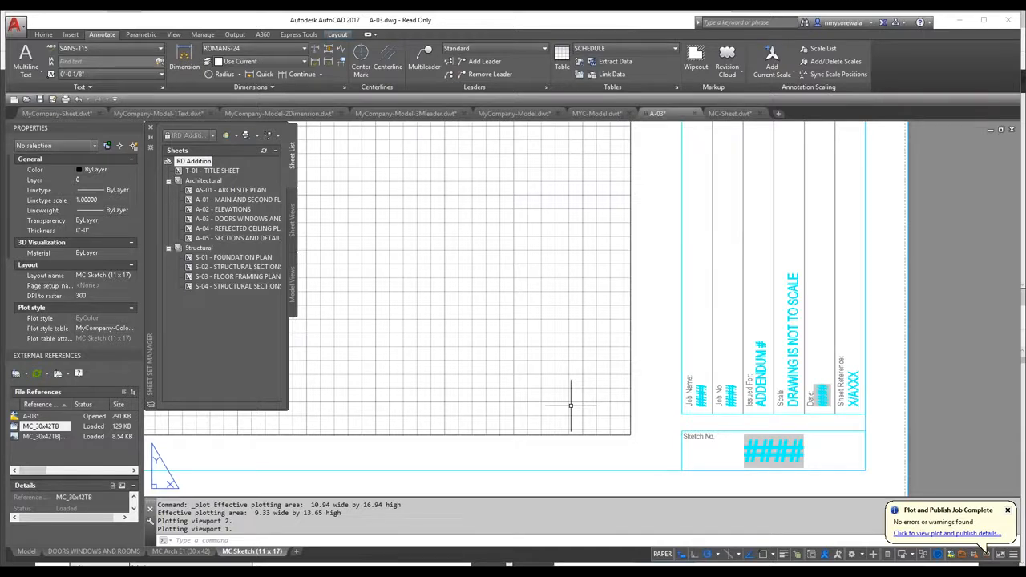
click(15, 32)
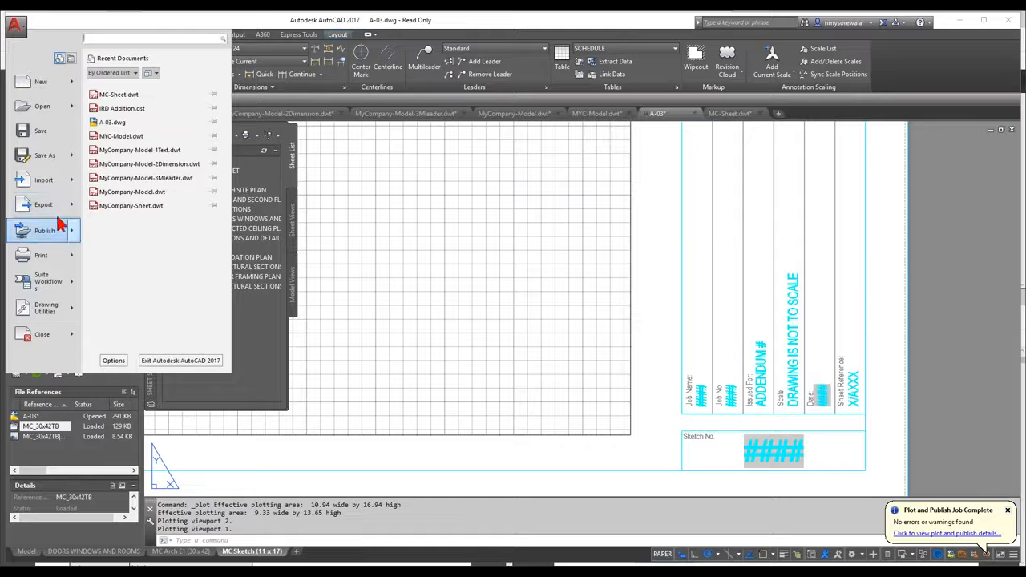
mouse_move(57, 232)
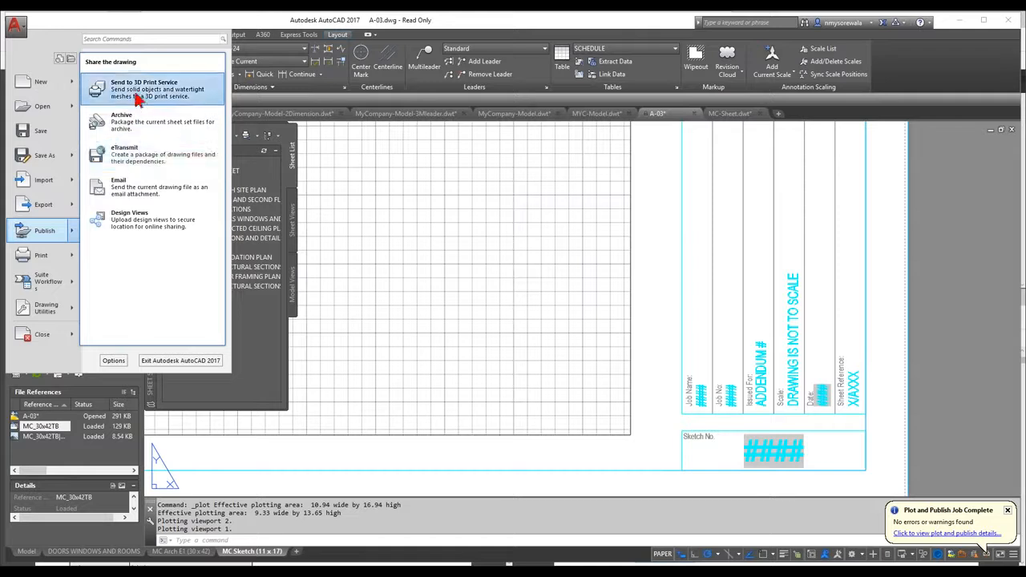
click(384, 313)
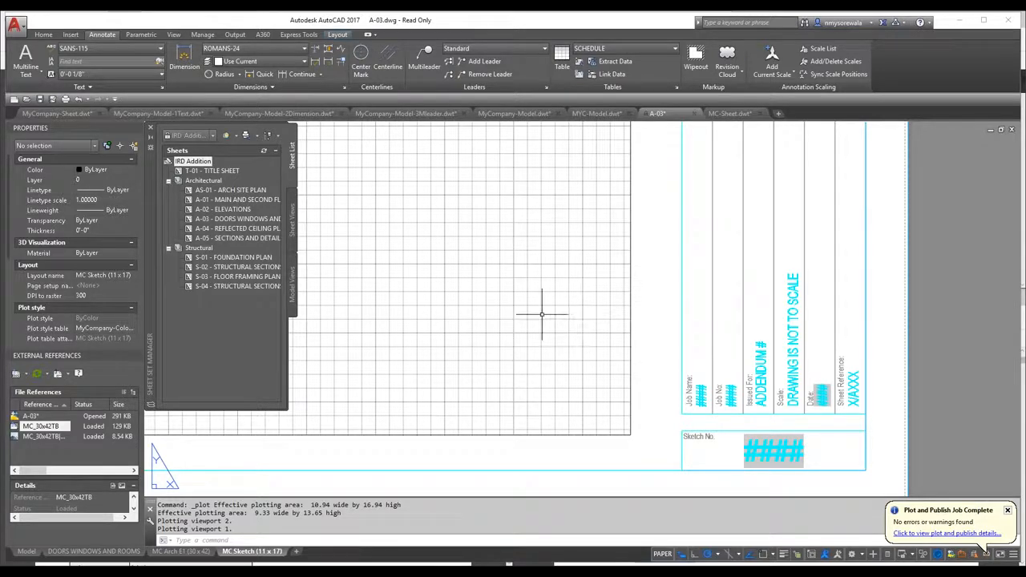
click(200, 553)
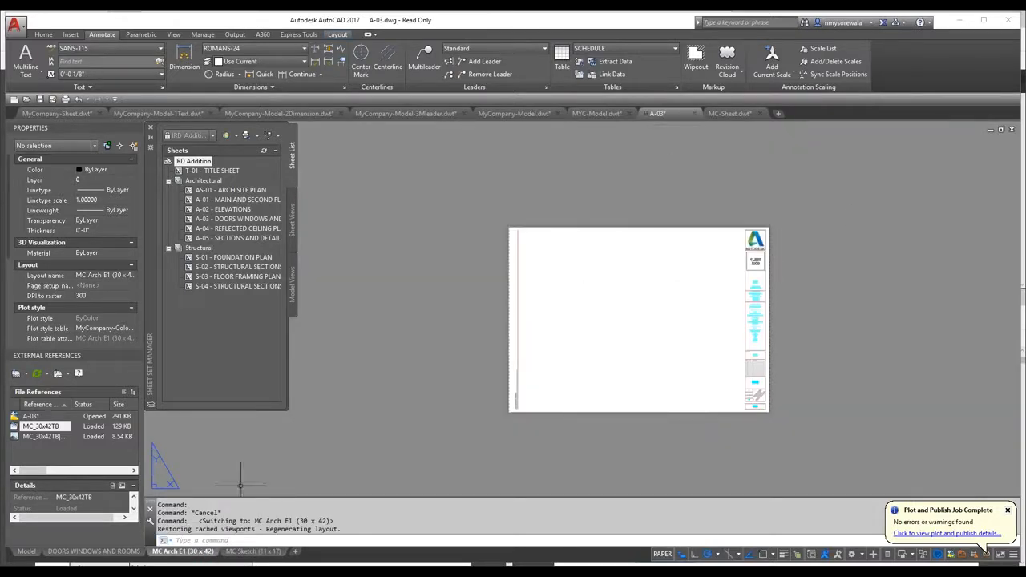
click(28, 553)
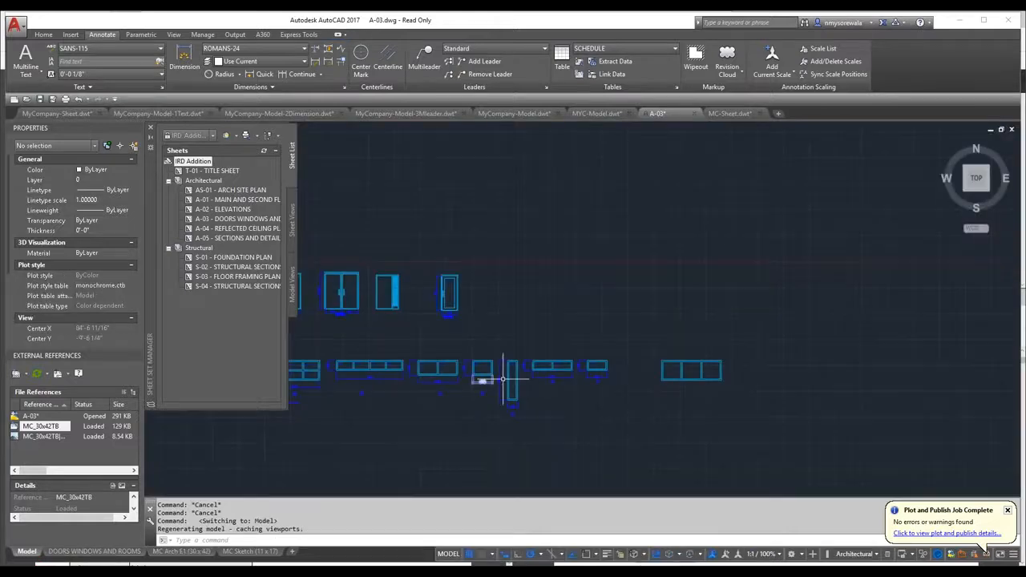
text(m)
key(Return)
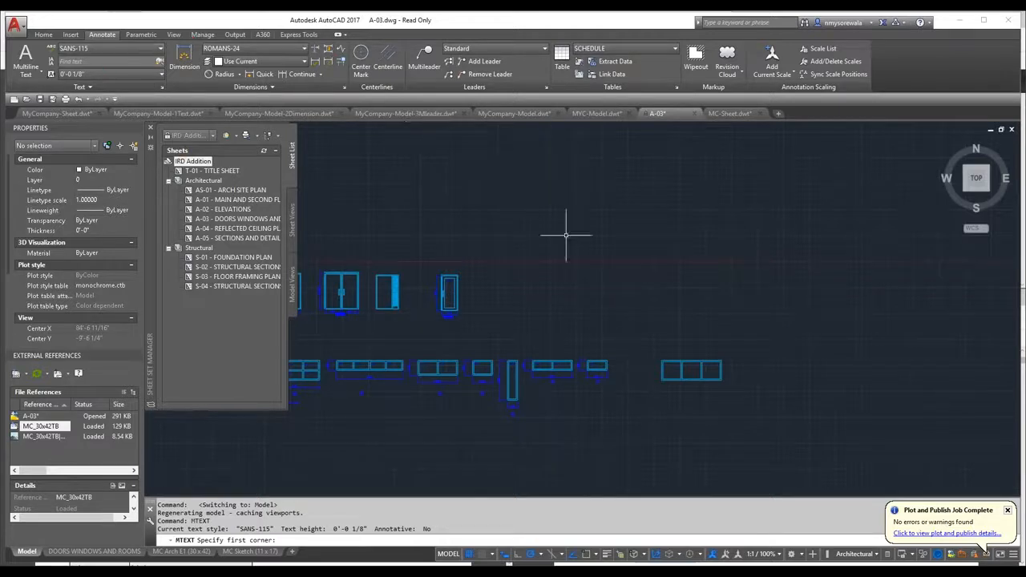
key(Escape)
key(Escape)
key(Escape)
text(st)
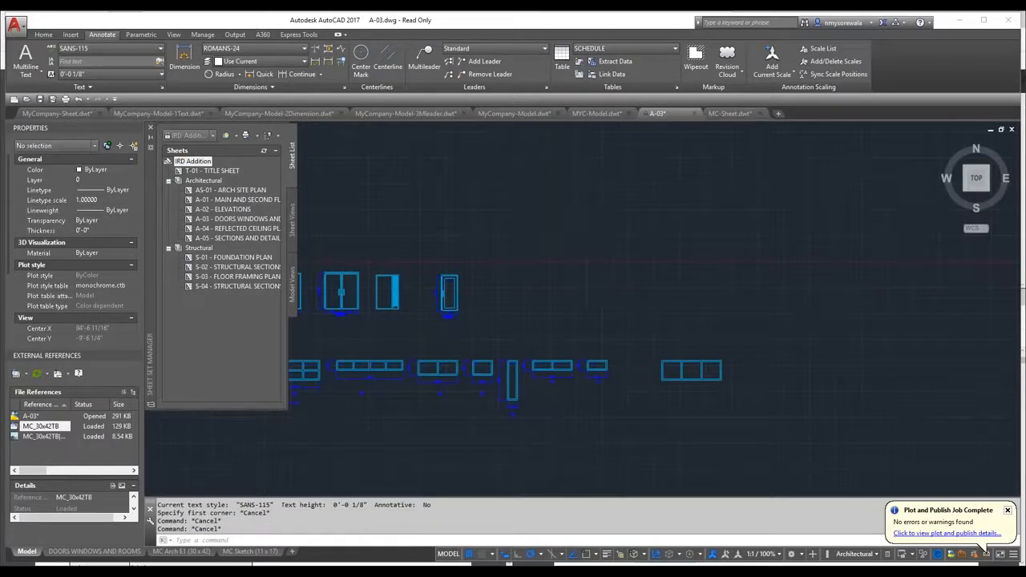
key(Return)
drag(447, 249, 441, 229)
key(Escape)
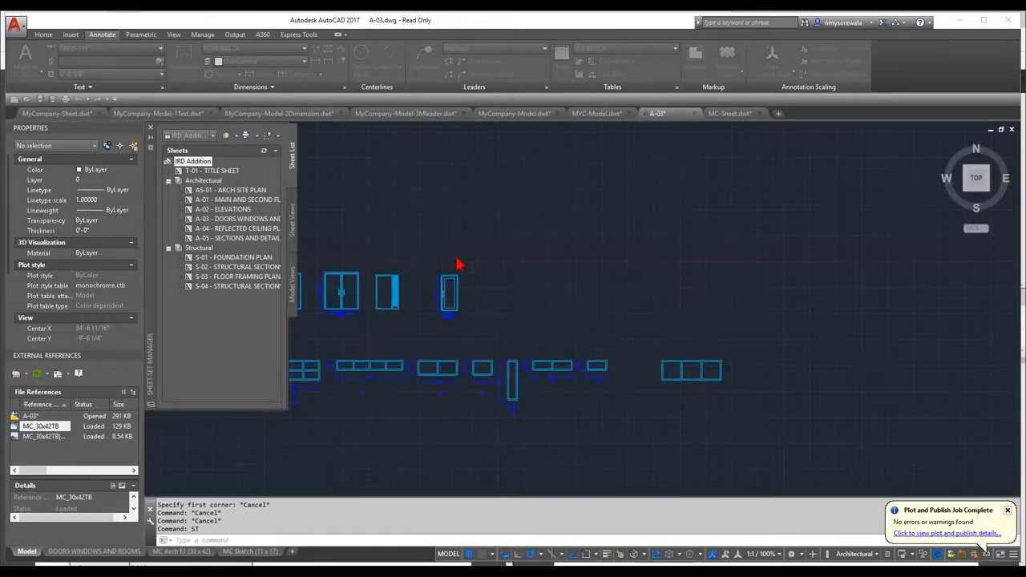
click(15, 27)
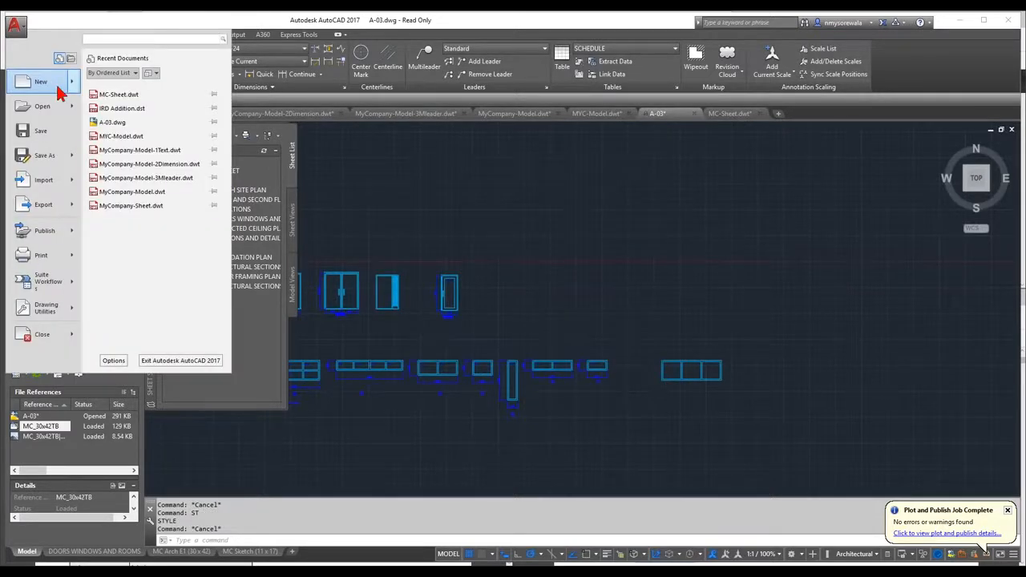
click(48, 108)
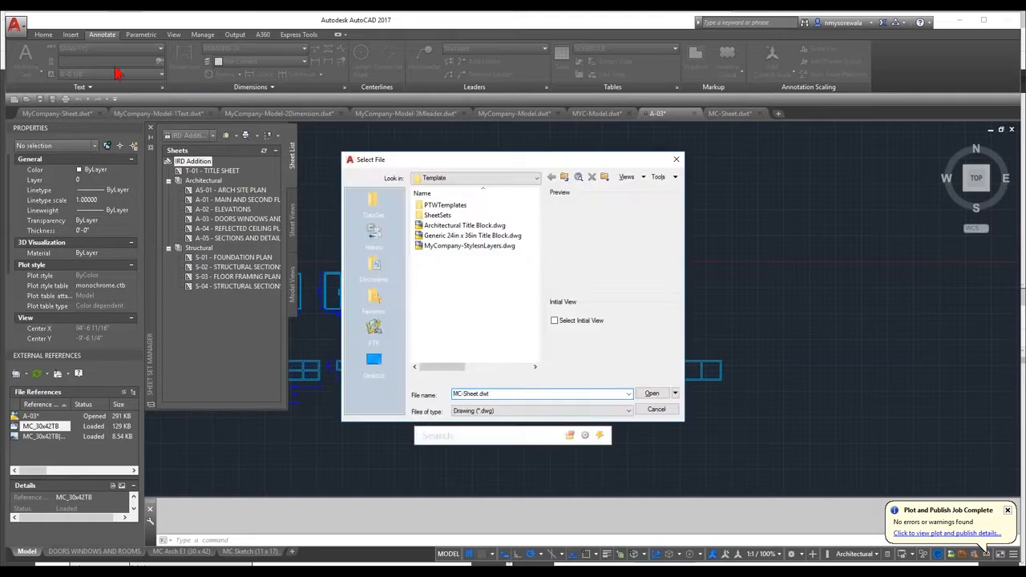
key(Escape)
Open the sample drawing A-02.dwg from the Sheet Sets folder of the sample files.
click(14, 26)
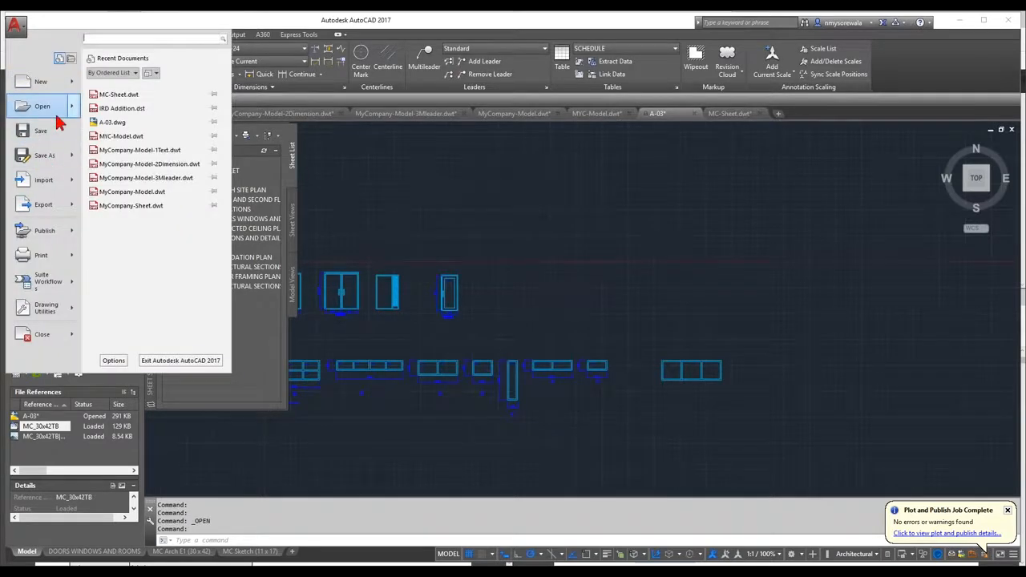
mouse_move(54, 114)
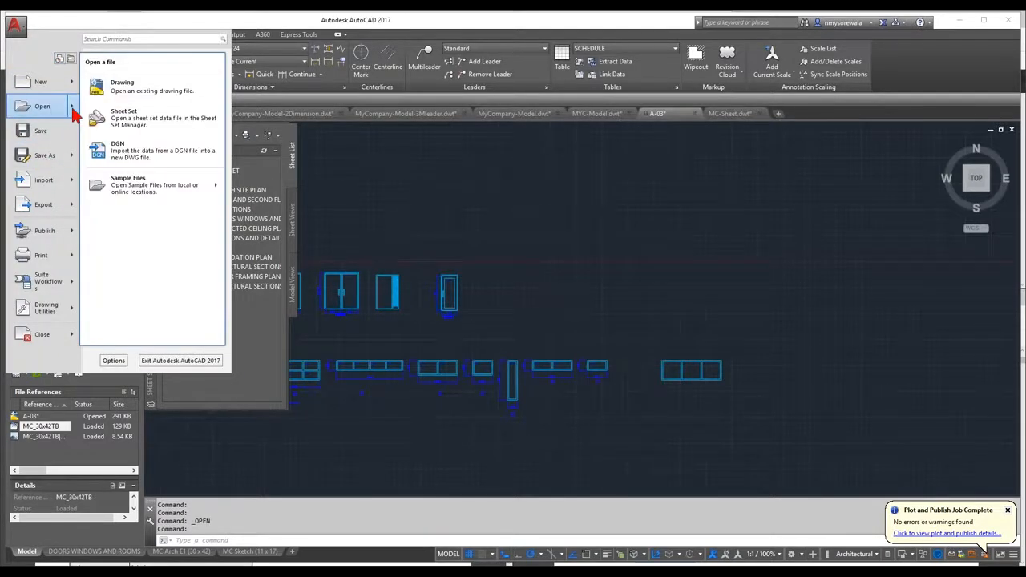
mouse_move(200, 186)
click(271, 179)
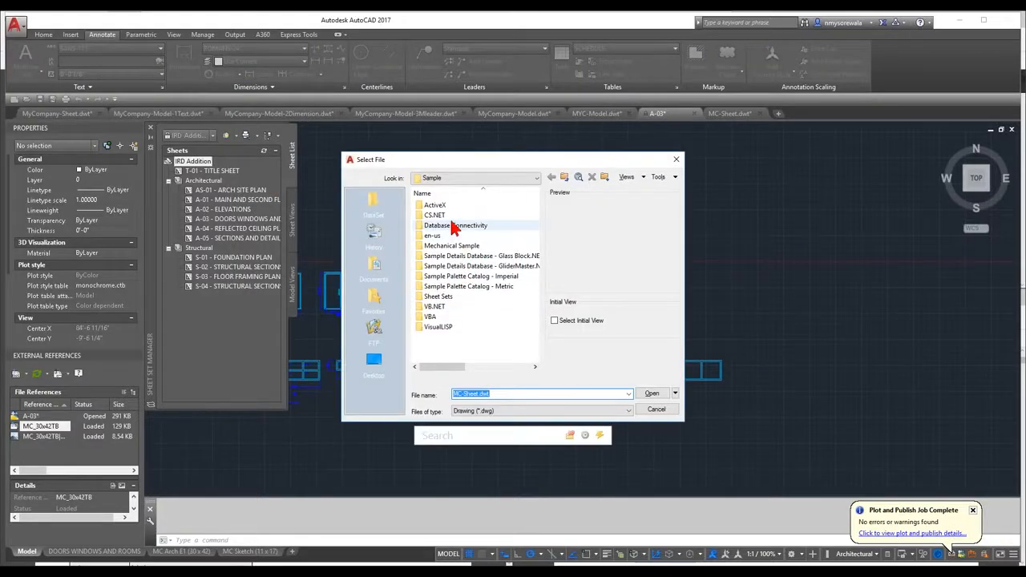
double_click(446, 297)
double_click(444, 207)
double_click(453, 227)
click(537, 323)
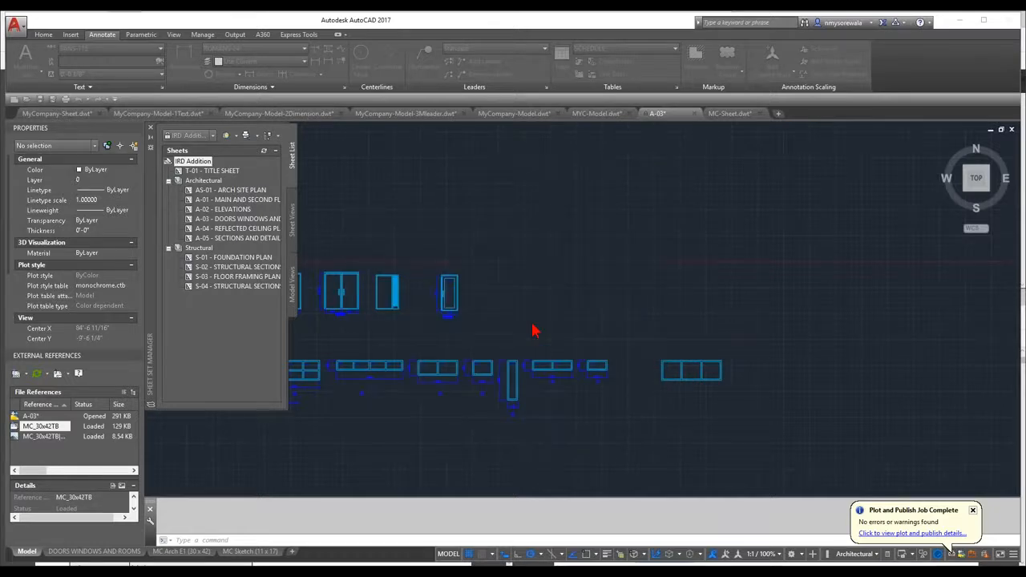
text(mt)
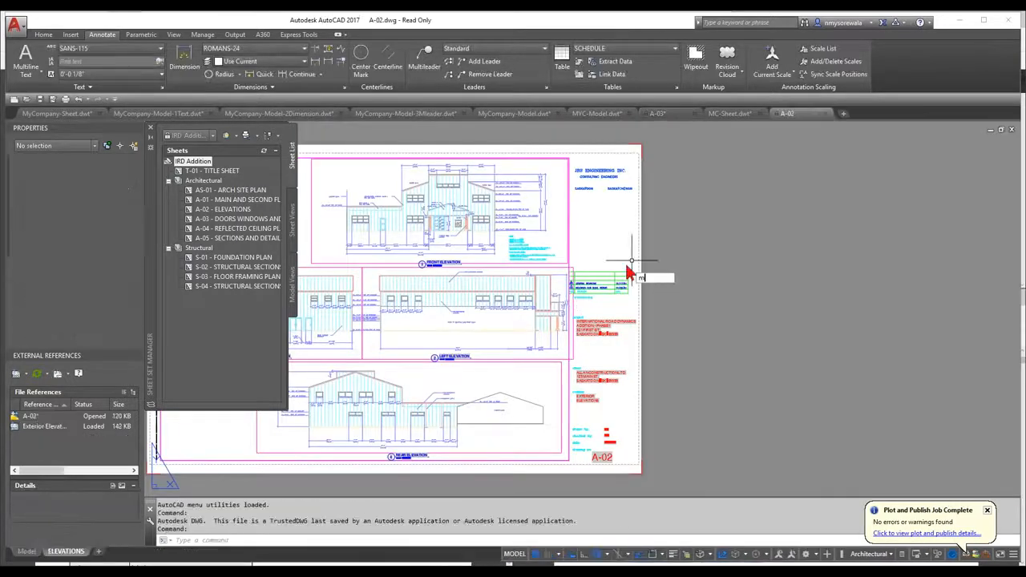
key(Return)
key(Escape)
key(Escape)
key(Escape)
Examine the settings of A-02's text styles ROMANC, ROMANS-115, SANSERIF, SANSSERIFBOLD and STANDARD.
text(st)
key(Return)
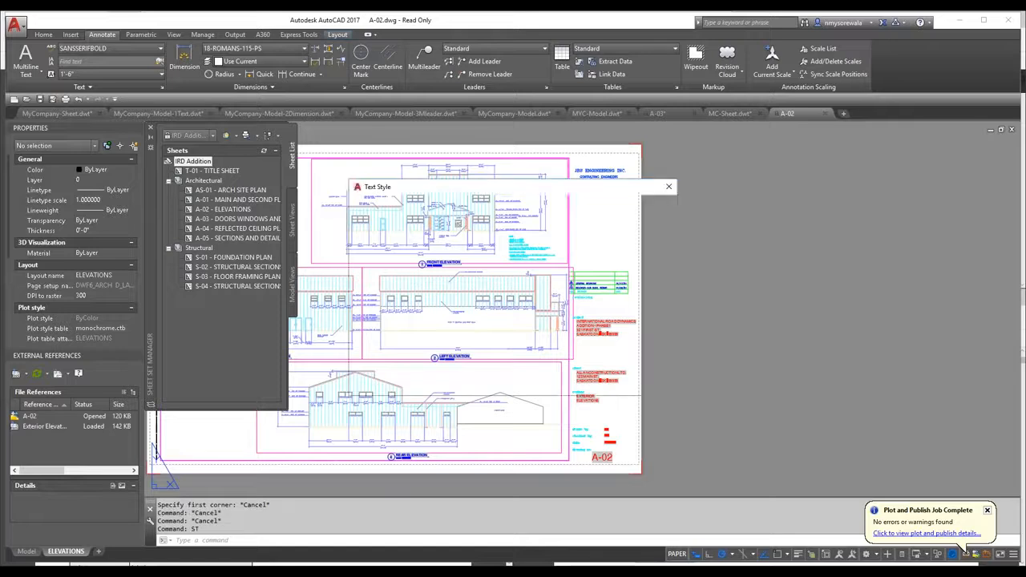
click(377, 227)
click(384, 244)
click(381, 263)
click(389, 272)
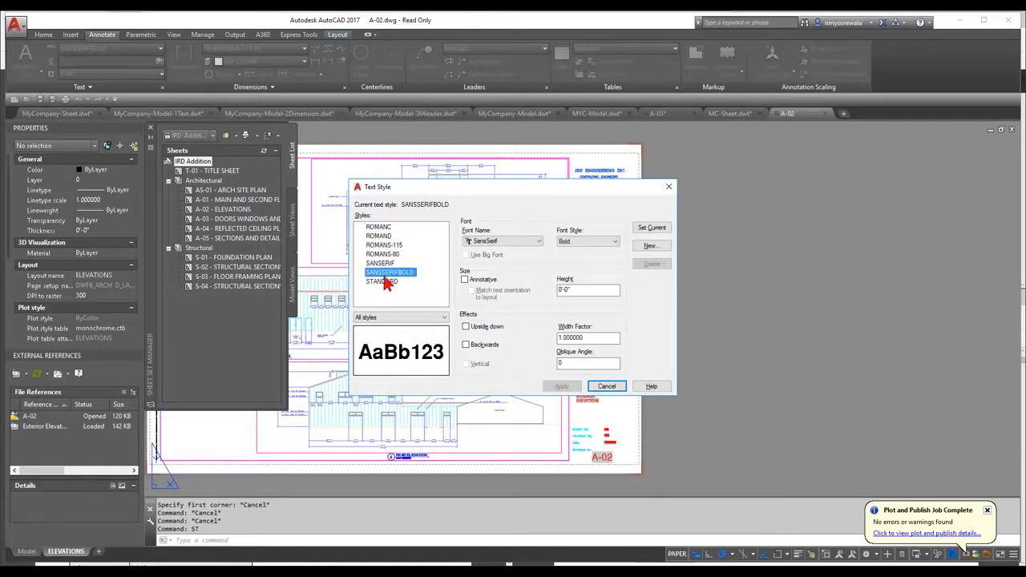
click(384, 281)
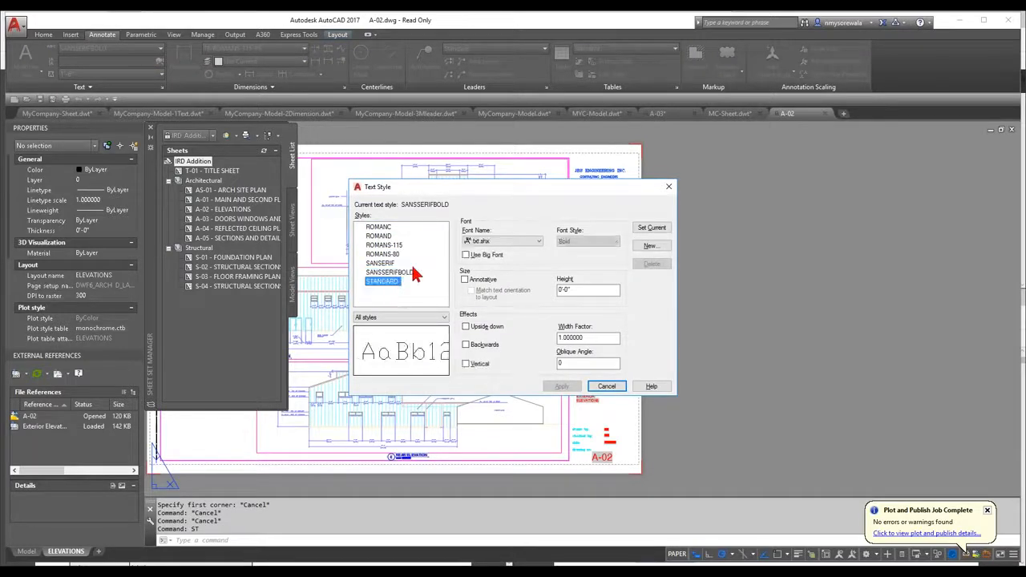
click(607, 387)
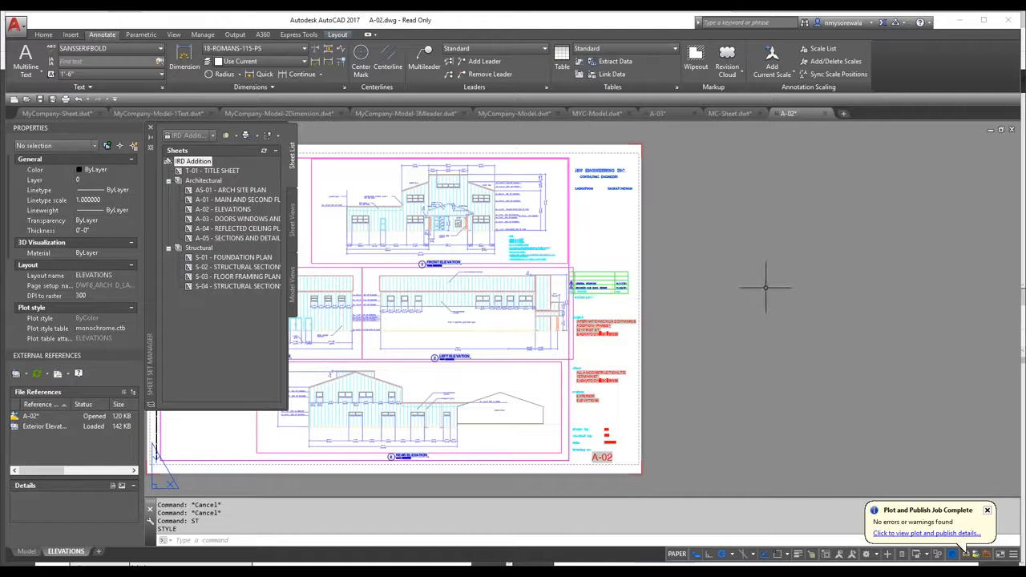
Insert MyCompany-StylesnLayers.dwg from the DataSet folder as a block into A-02's ELEVATIONS layout.
text(i)
key(Return)
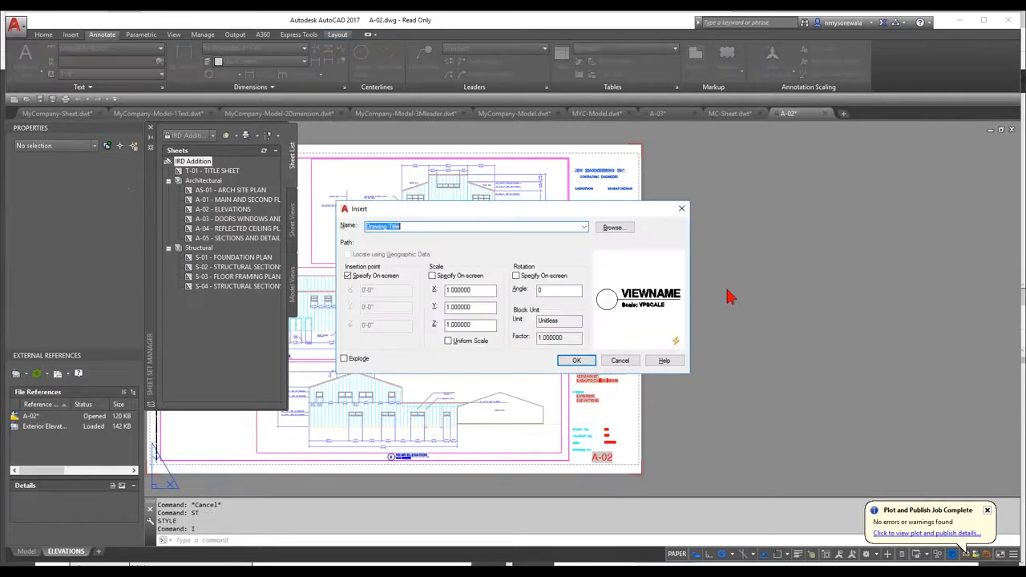
click(609, 228)
click(451, 217)
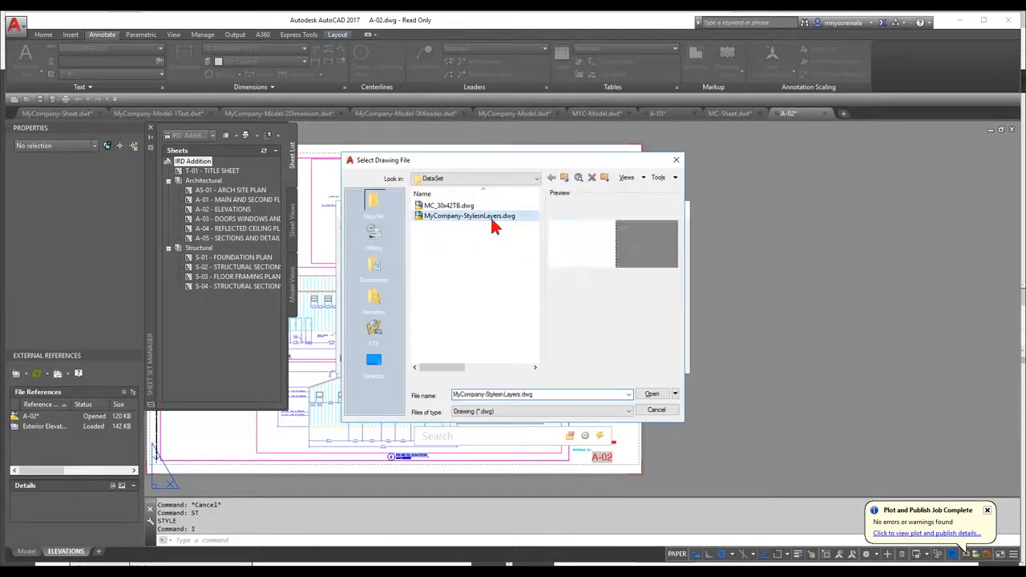
click(652, 394)
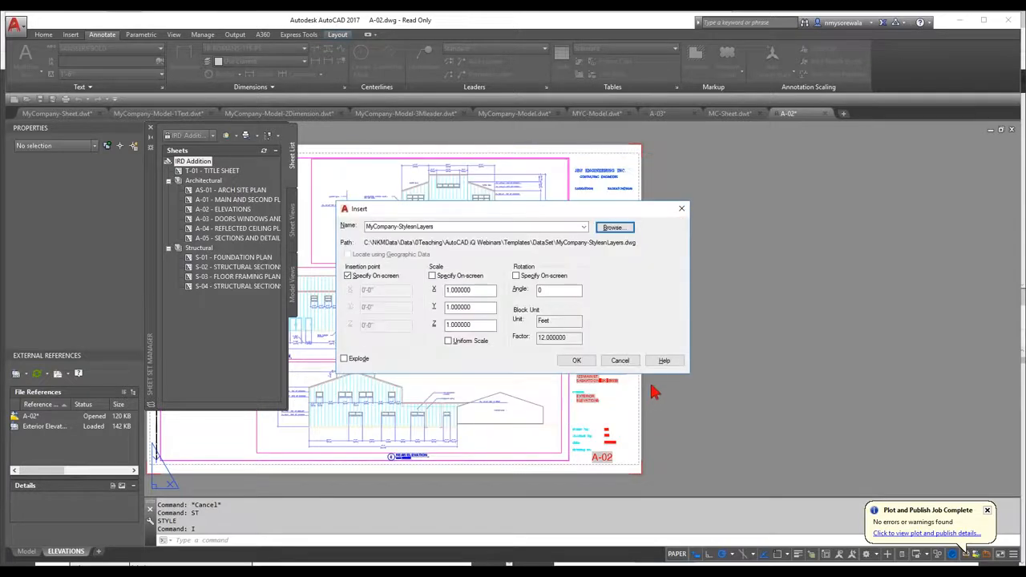
click(587, 363)
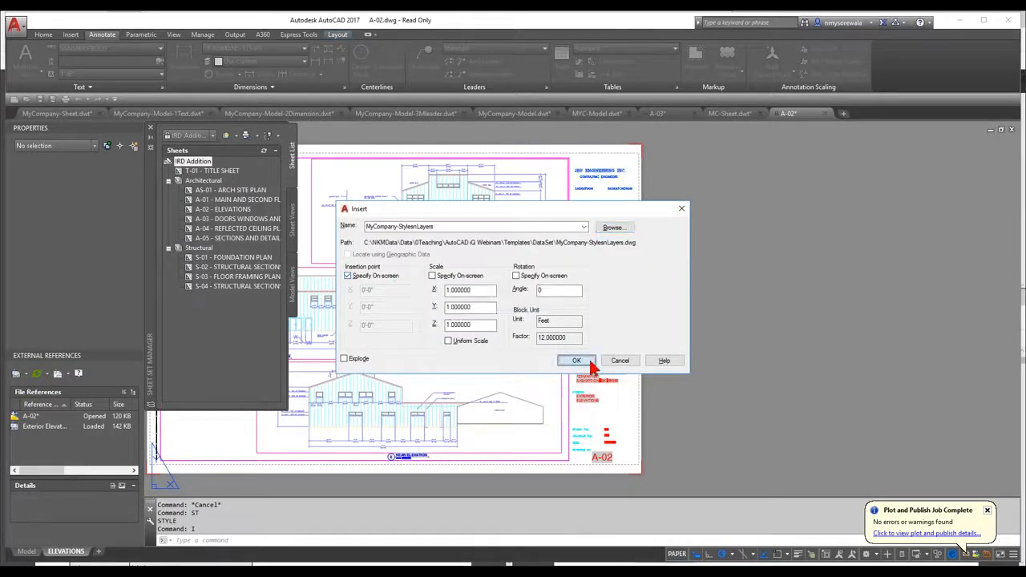
scroll(654, 348, up, 6)
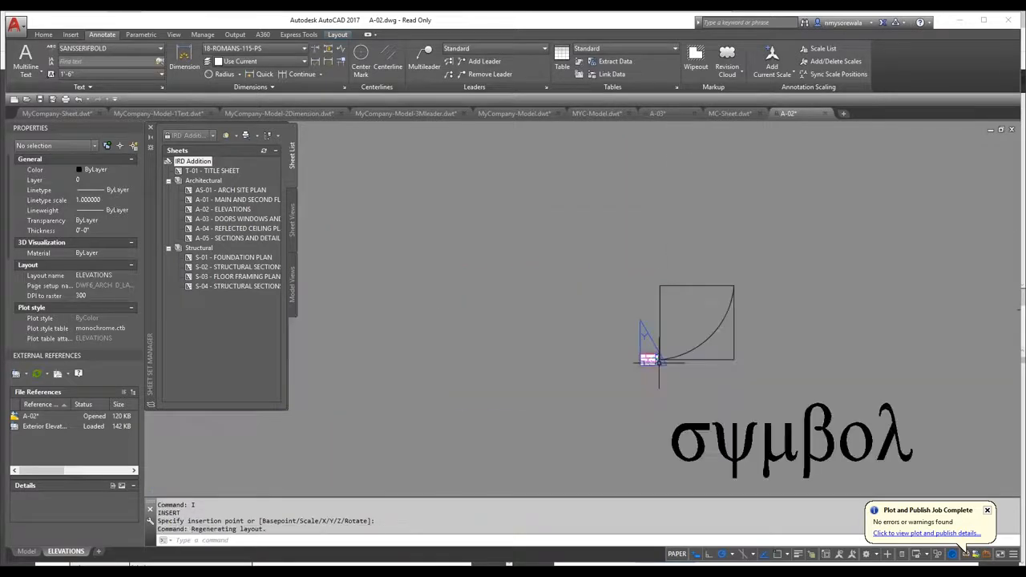
Delete the inserted MyCompany-StylesnLayers block from the ELEVATIONS layout and switch to model space.
scroll(634, 321, down, 4)
click(651, 307)
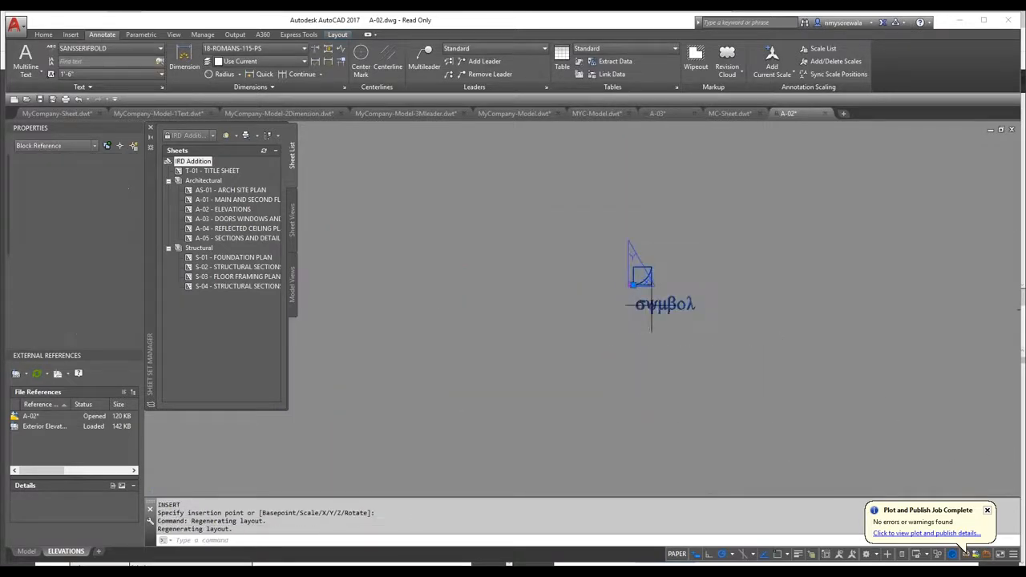
key(Delete)
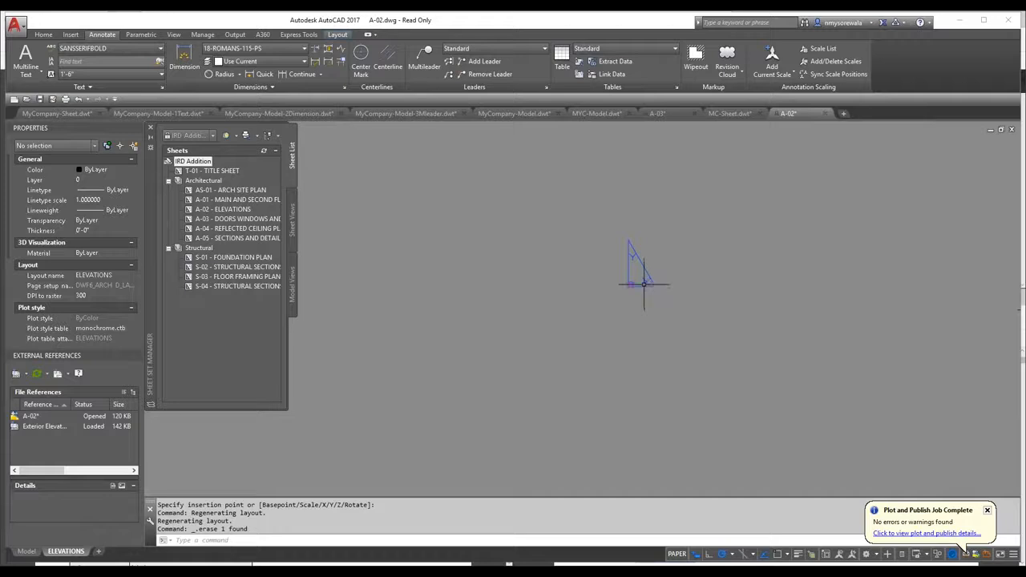
click(27, 551)
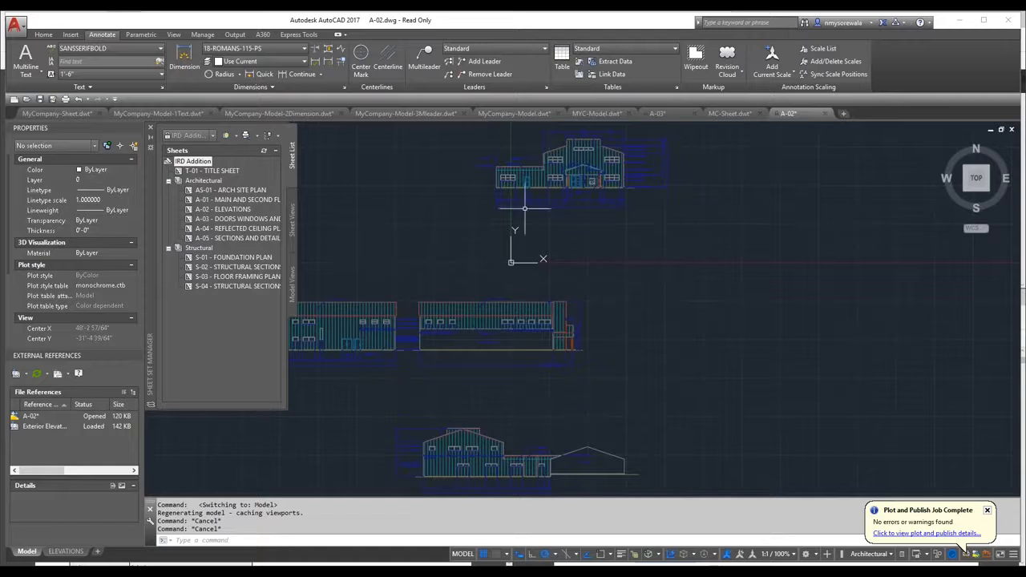
Open MyCompany-StylesnLayers.dwg from the DataSet folder and inspect its sample text, dimensions and leaders in model space.
click(15, 26)
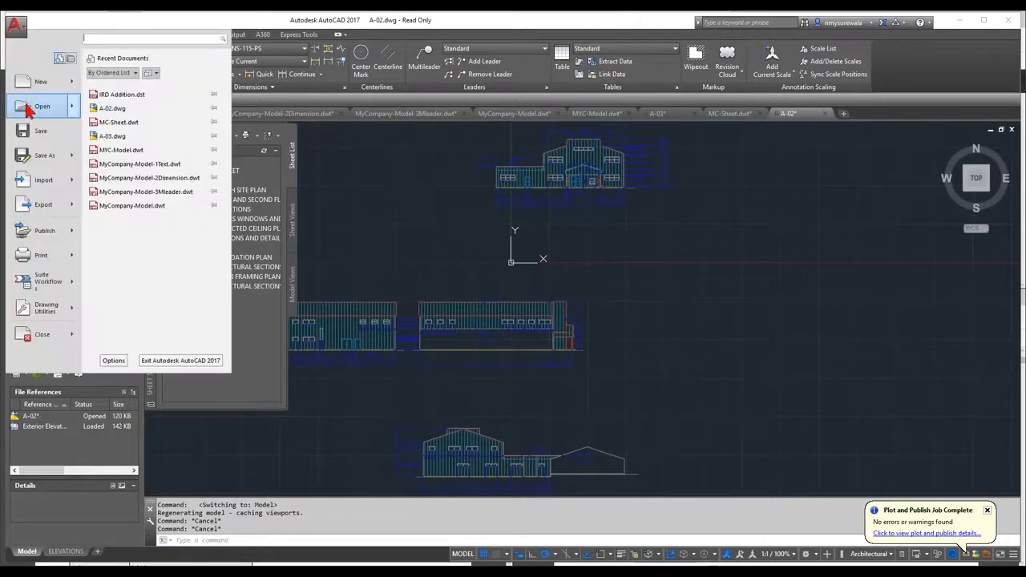
click(29, 110)
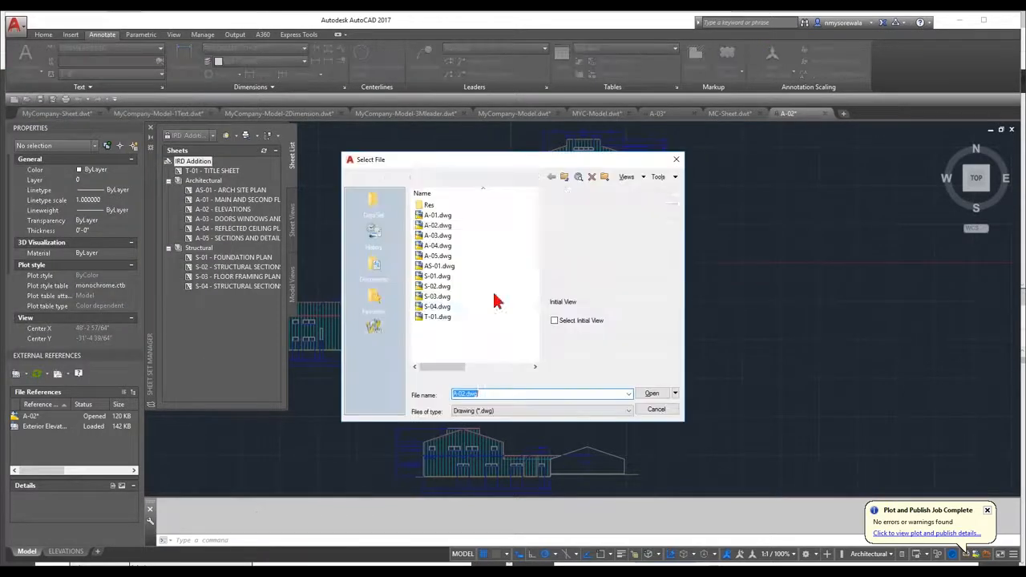
click(376, 202)
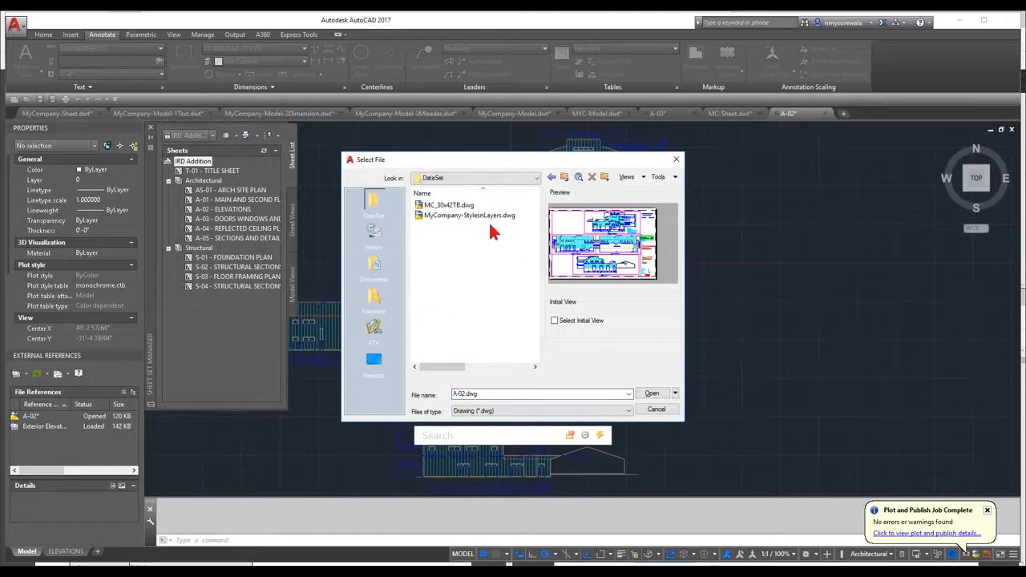
click(469, 217)
double_click(469, 217)
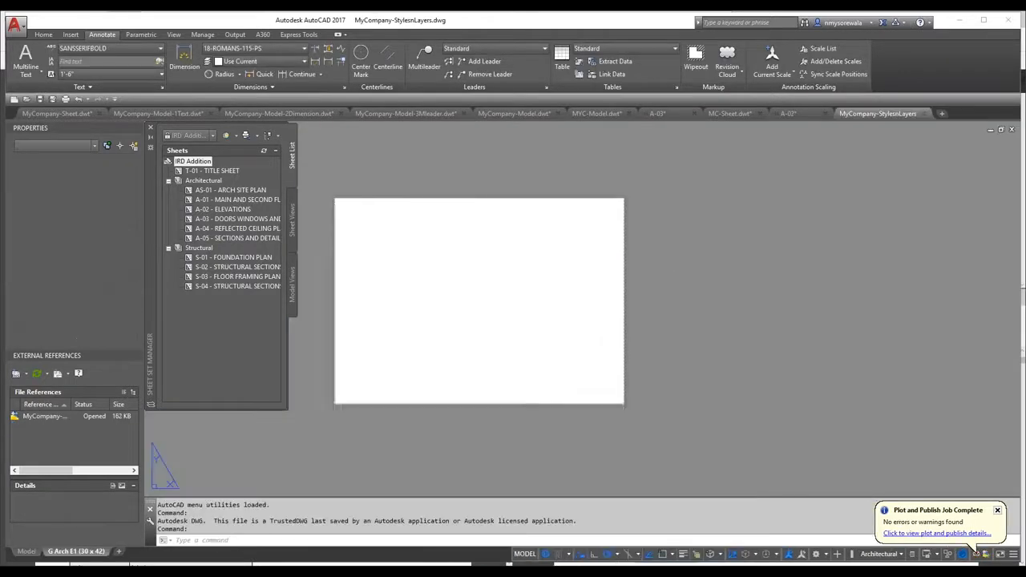
click(29, 551)
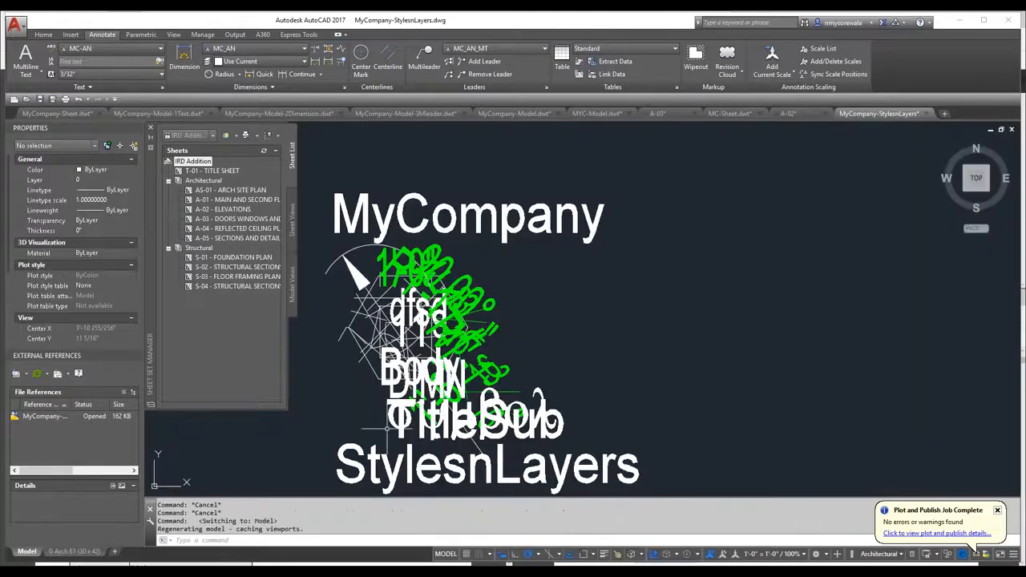
scroll(414, 299, up, 1)
scroll(611, 131, down, 2)
scroll(555, 213, up, 2)
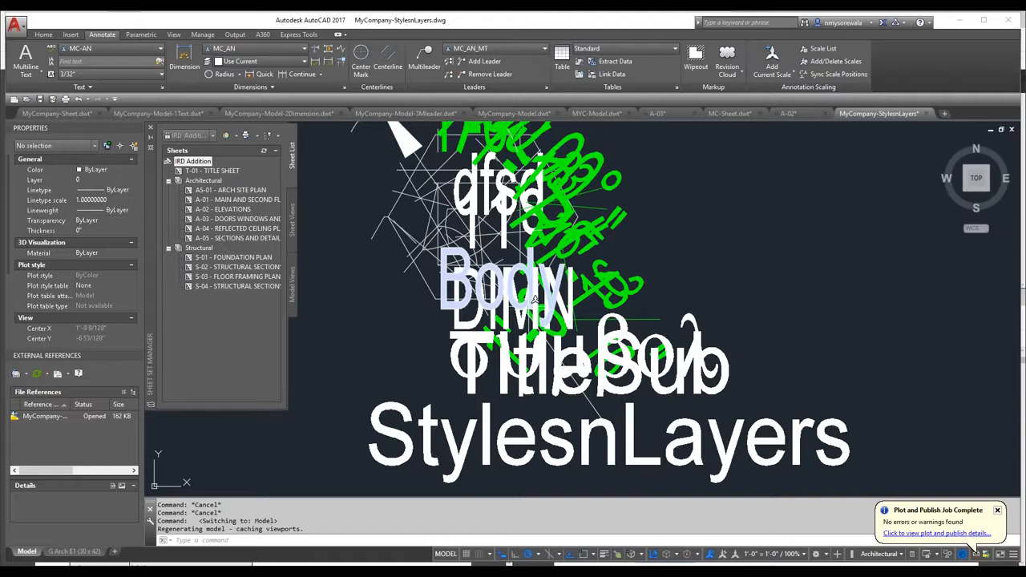
scroll(506, 230, down, 2)
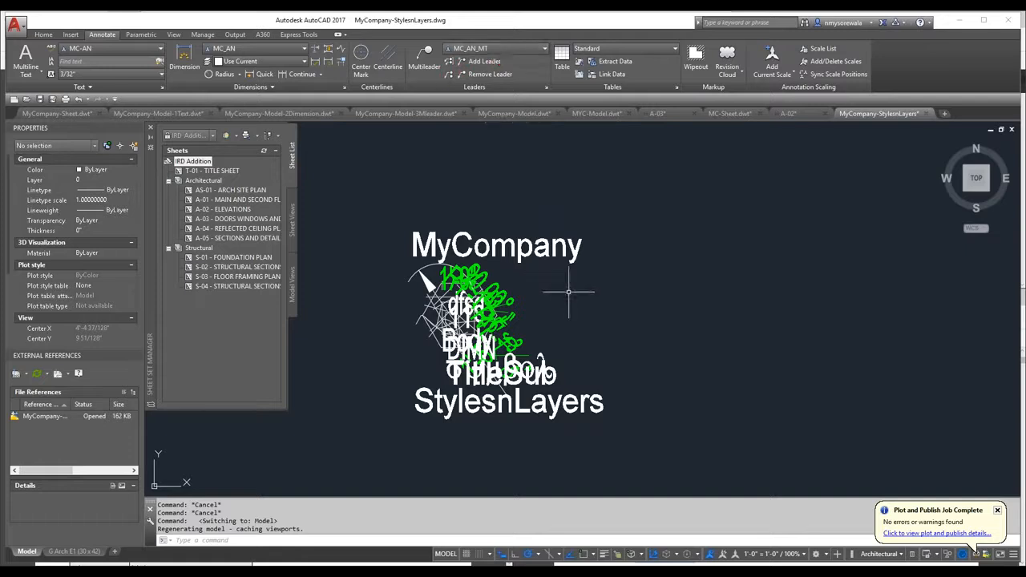
Return to the A-02 drawing and check its text style list for the MC styles.
key(ctrl+Tab)
key(ctrl+Tab)
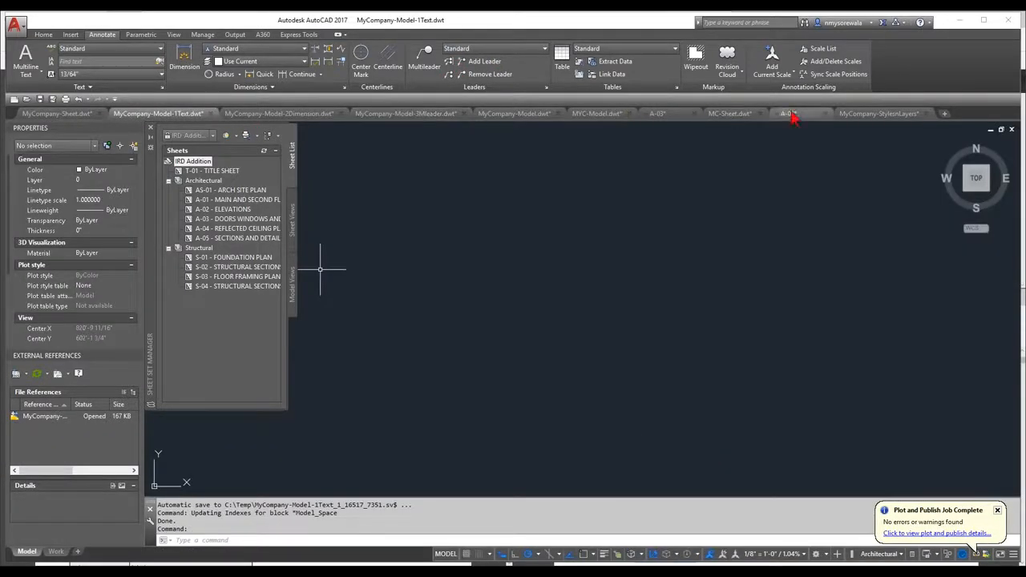
click(797, 115)
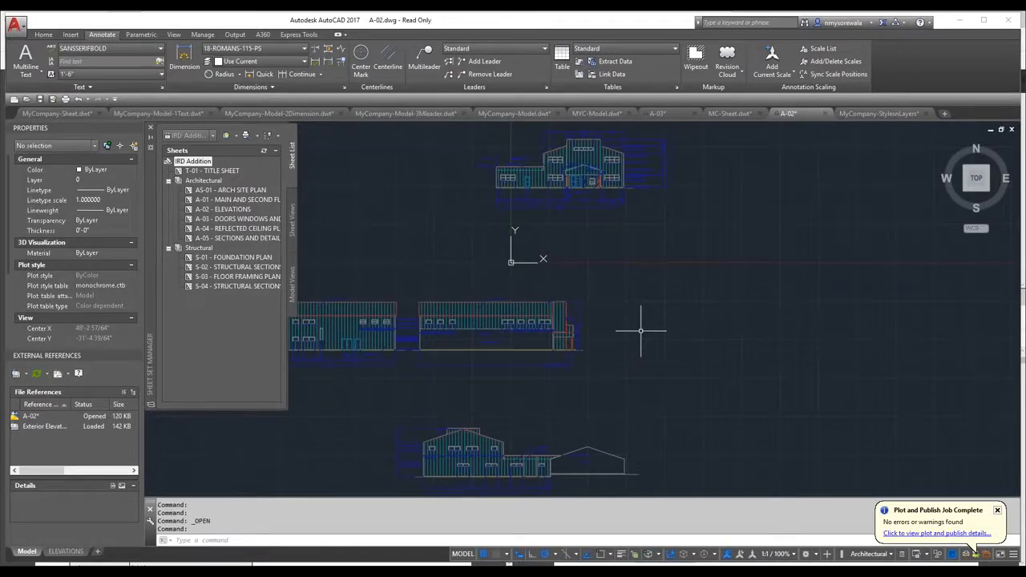
text(st)
key(Return)
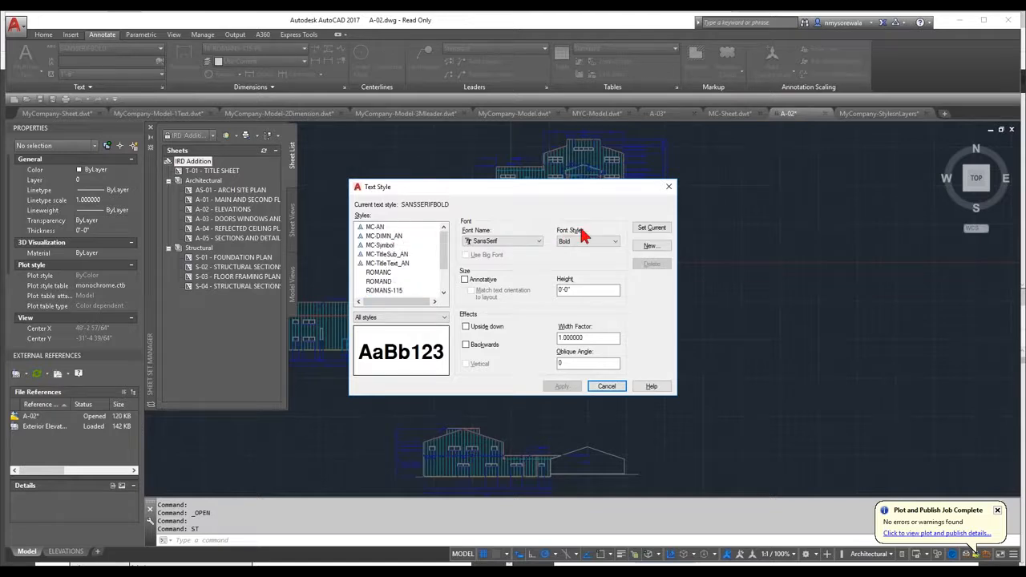
key(Escape)
Review the MC_AN dimension style and its sub-styles in A-02, and dismiss the plot completion notification.
text(sdim)
key(Return)
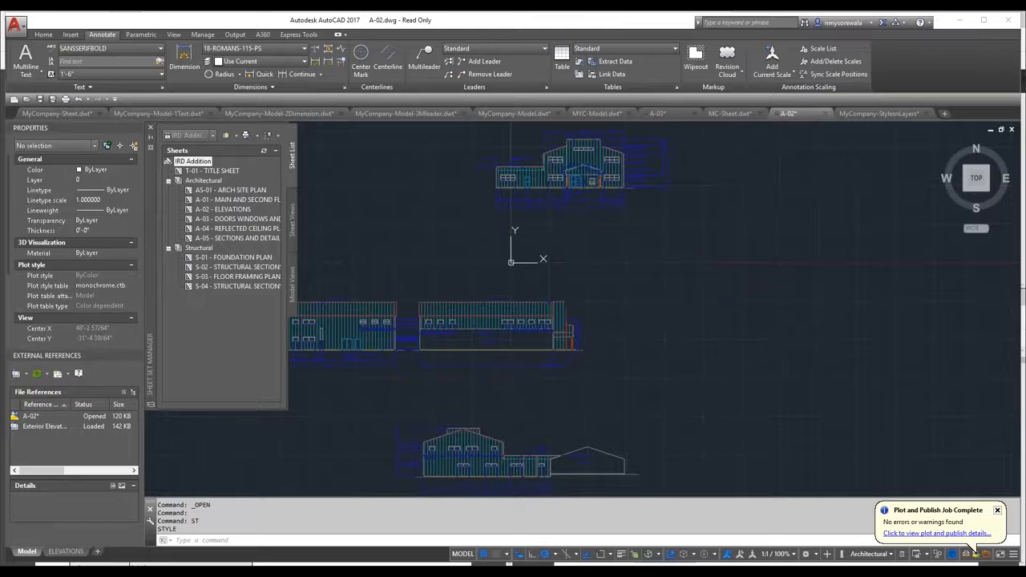
click(405, 244)
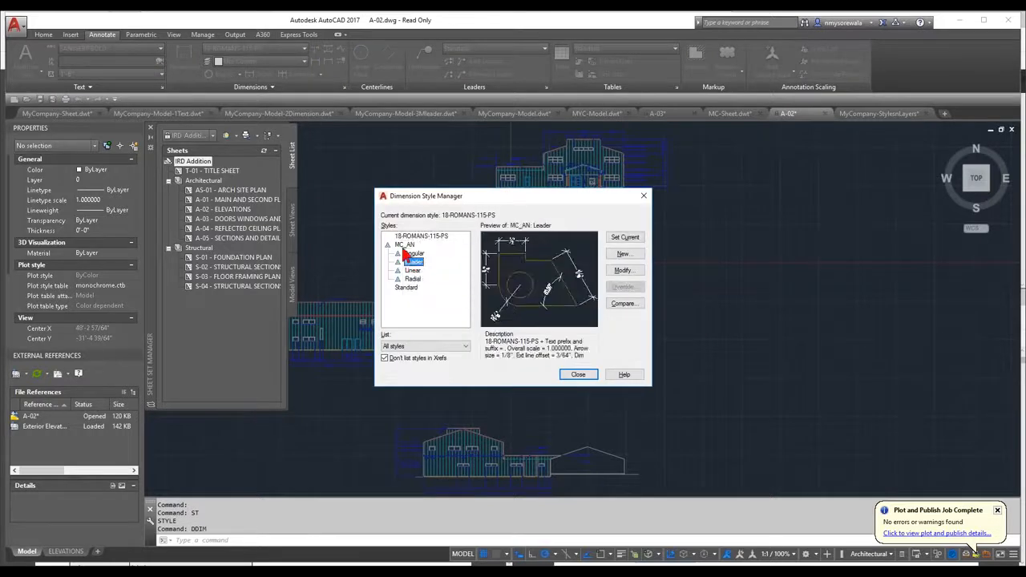
click(579, 375)
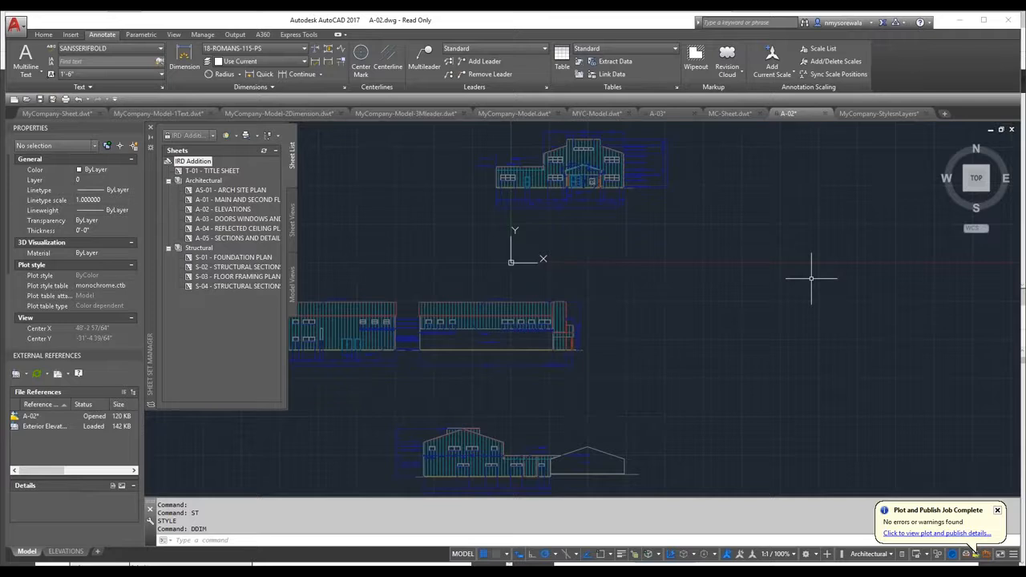
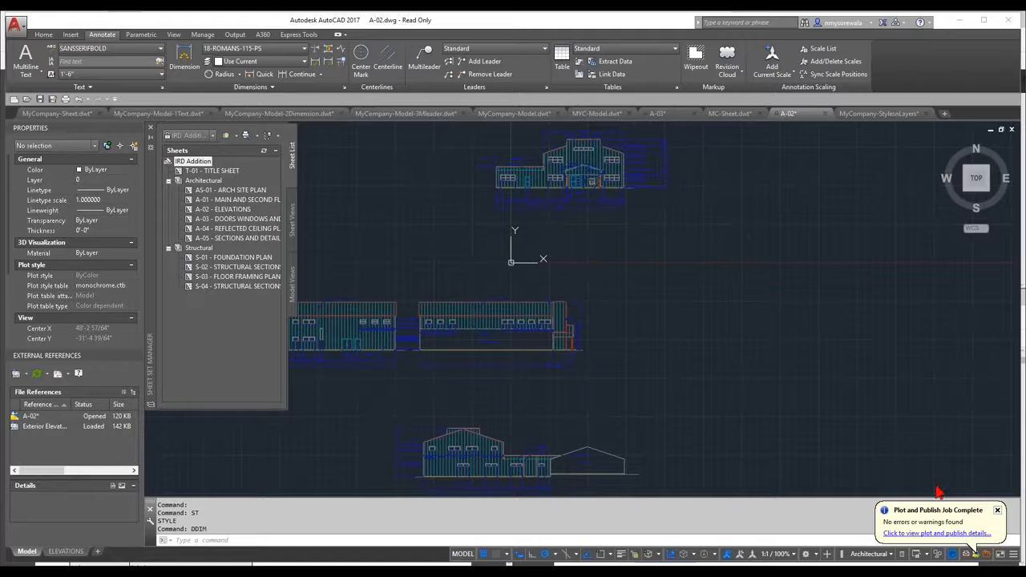
click(998, 511)
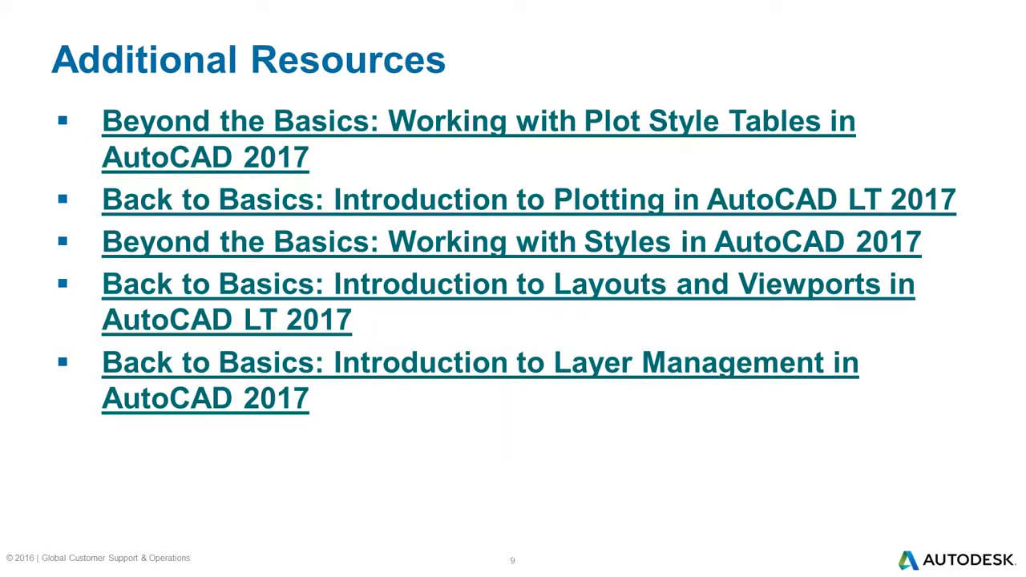
key(Left)
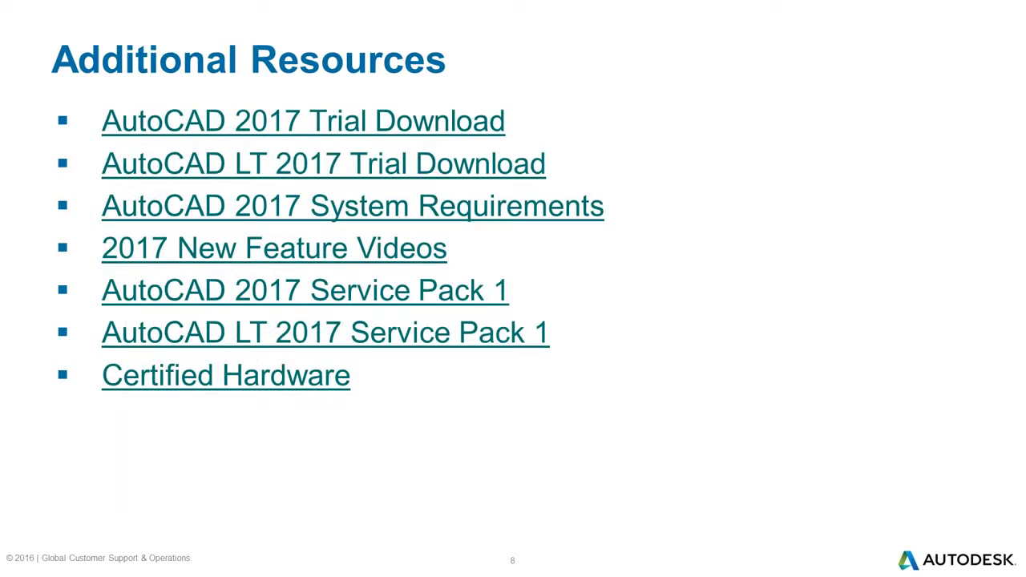
key(Right)
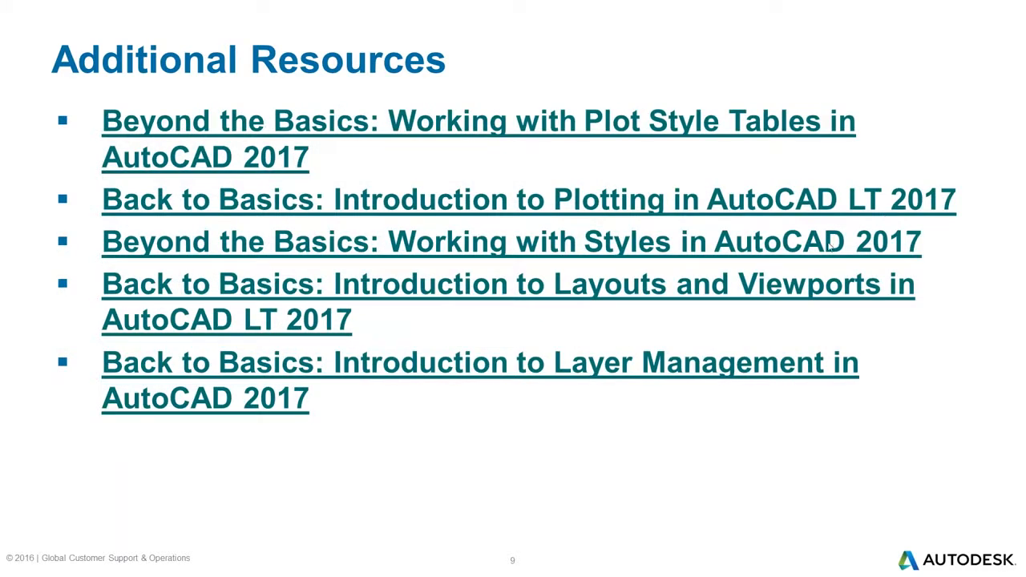
key(Escape)
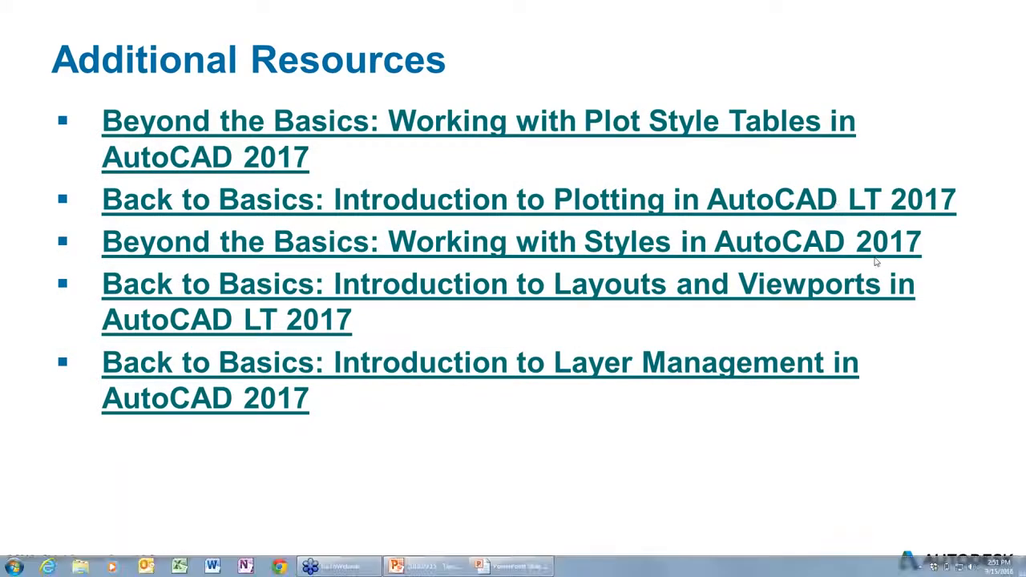
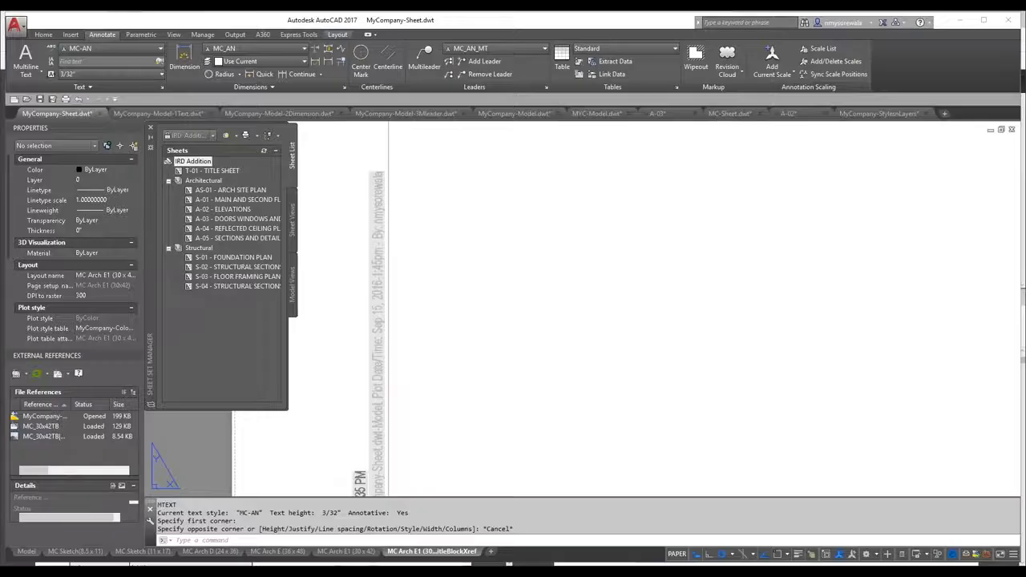
key(Escape)
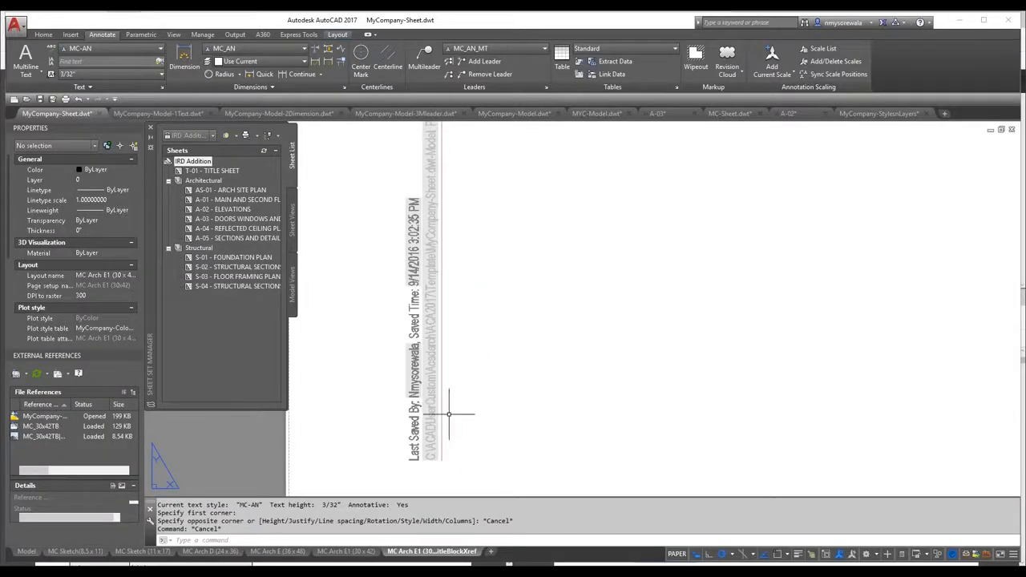
scroll(449, 407, down, 1)
click(436, 423)
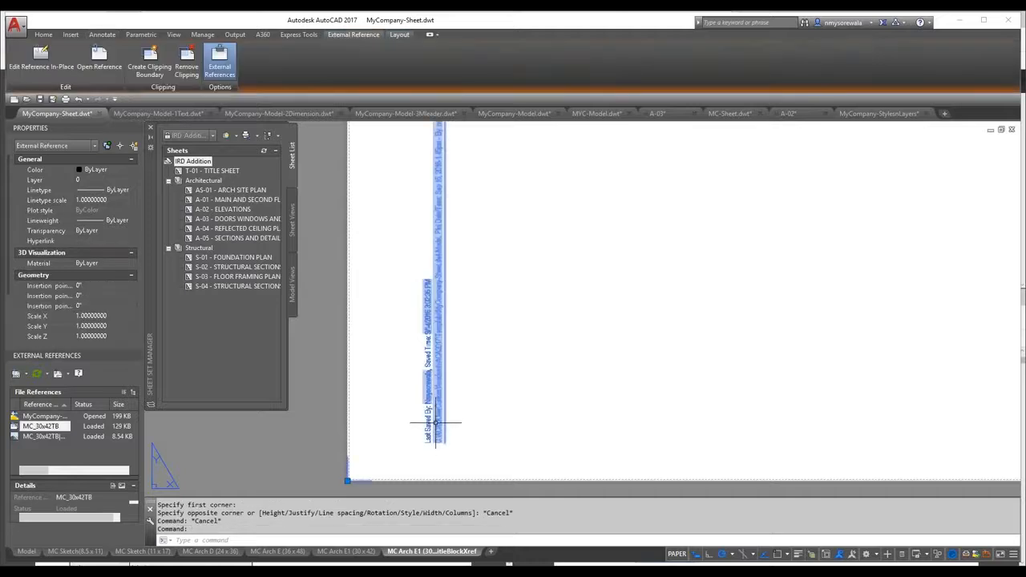
key(Escape)
key(Escape)
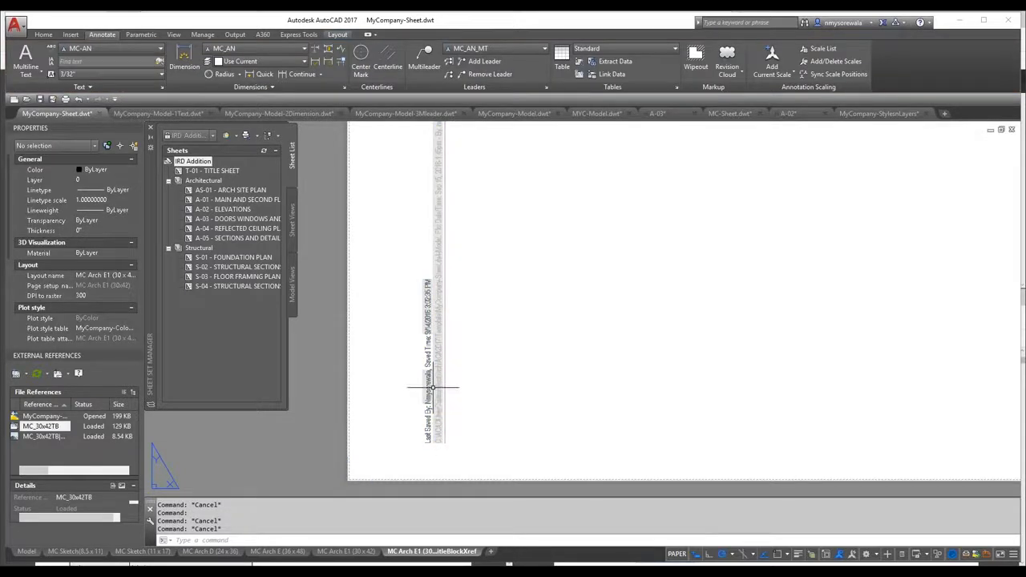
Start editing the MC_30x42TB title block reference in place at its nested stamp, with the vertical file path text as the nested object.
scroll(430, 413, up, 4)
double_click(462, 359)
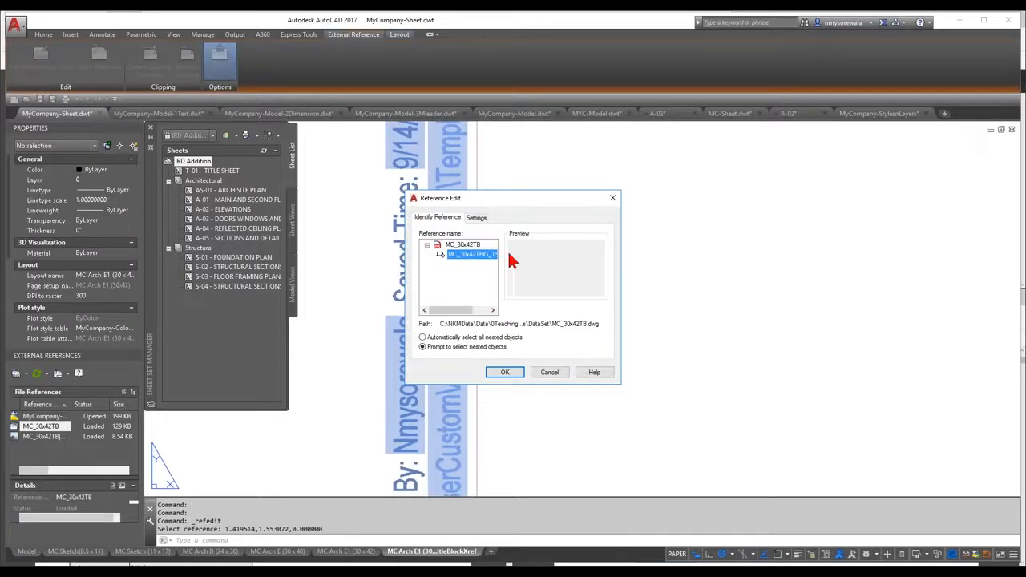
click(505, 374)
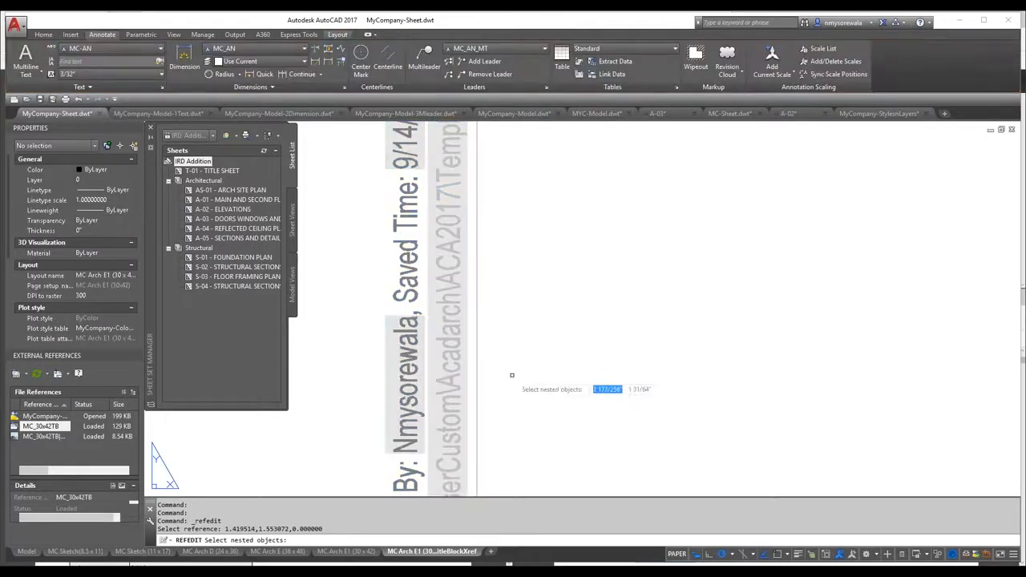
click(453, 365)
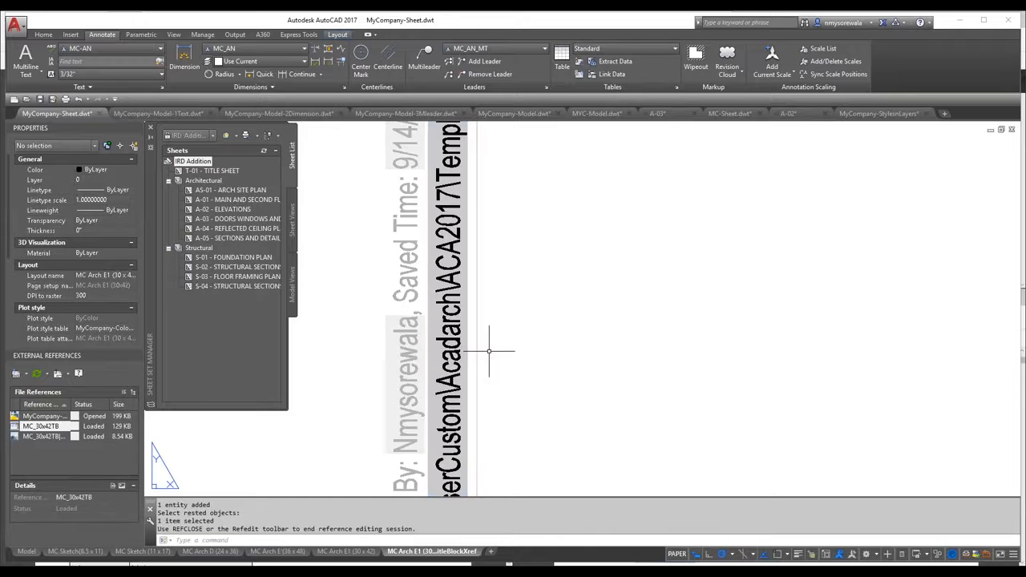
key(Return)
Open the vertical file path stamp text for editing and bring up the settings of its field.
right_click(461, 325)
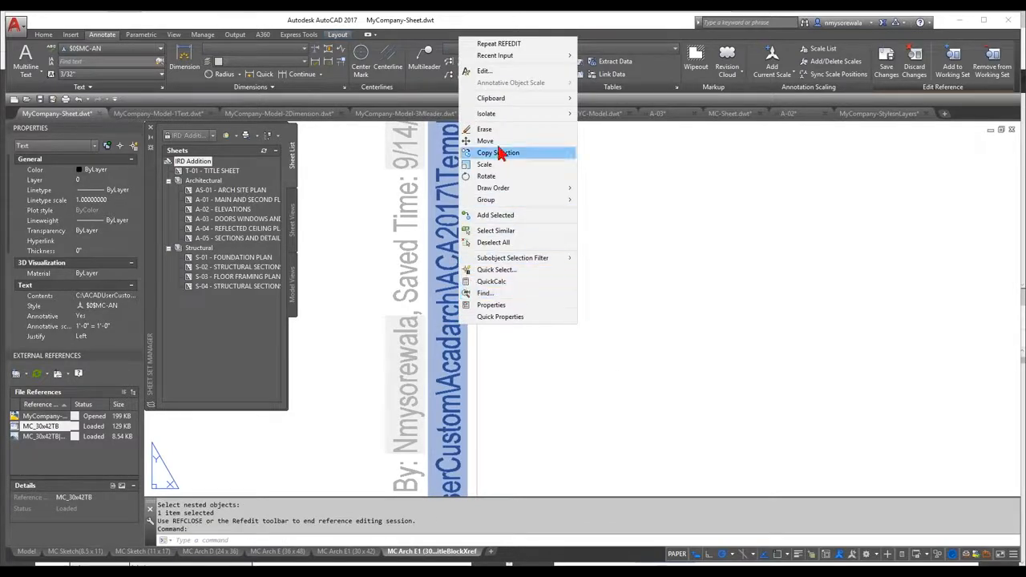
key(Escape)
key(Escape)
click(452, 237)
key(Escape)
double_click(453, 235)
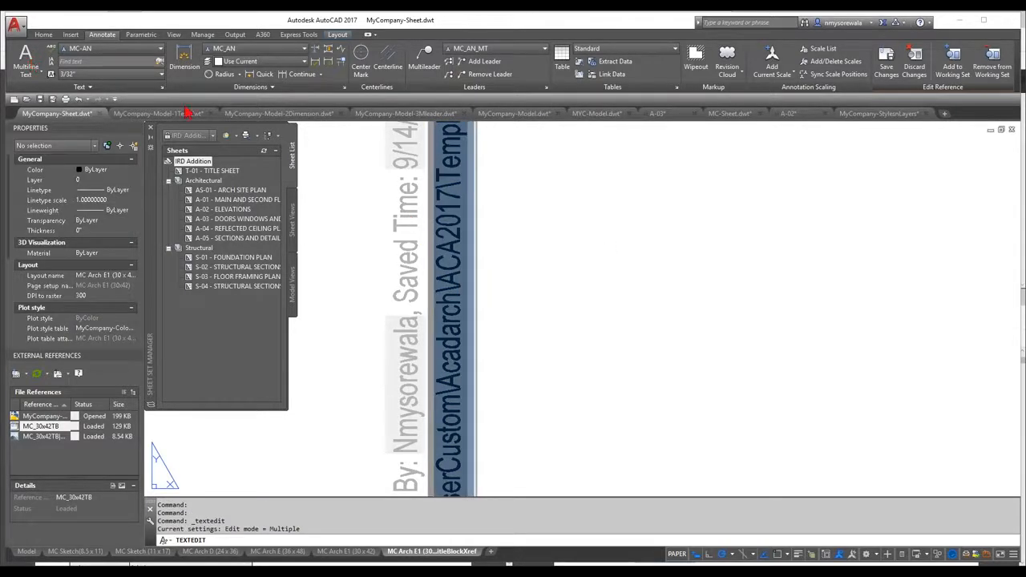
right_click(465, 253)
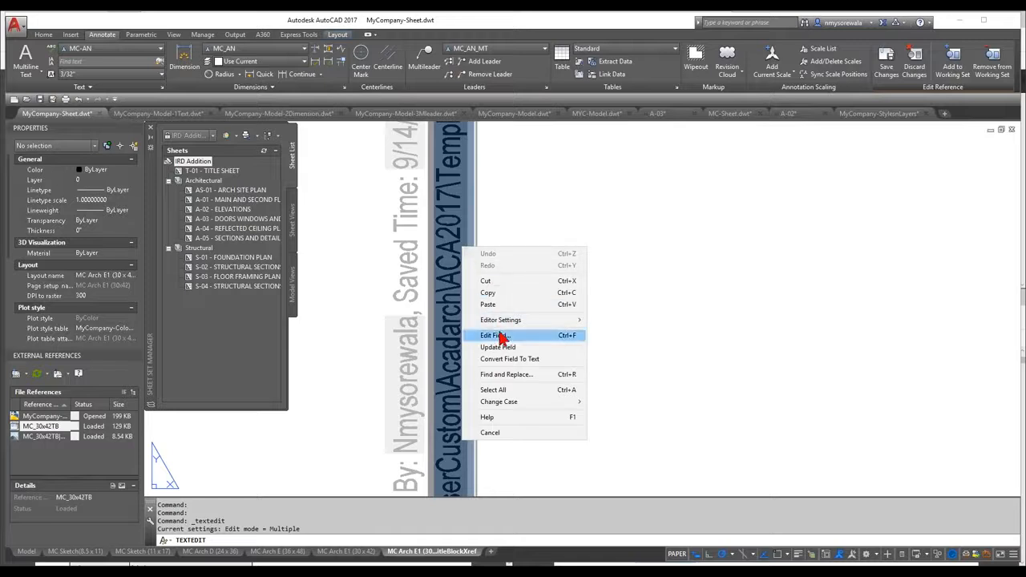
click(526, 338)
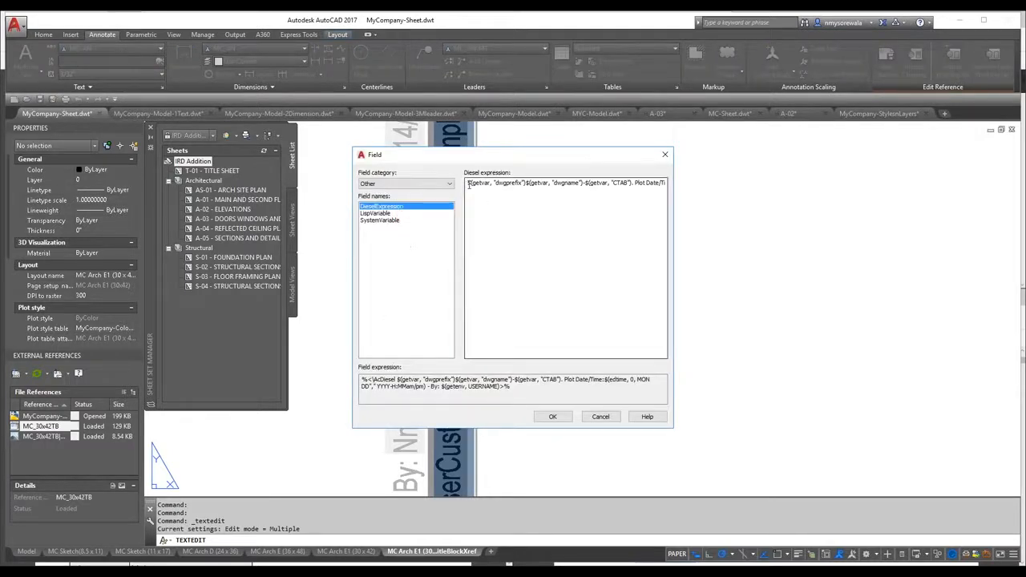
Examine the full Diesel expression behind the file path field, and leave the field and text editing without changes.
click(469, 183)
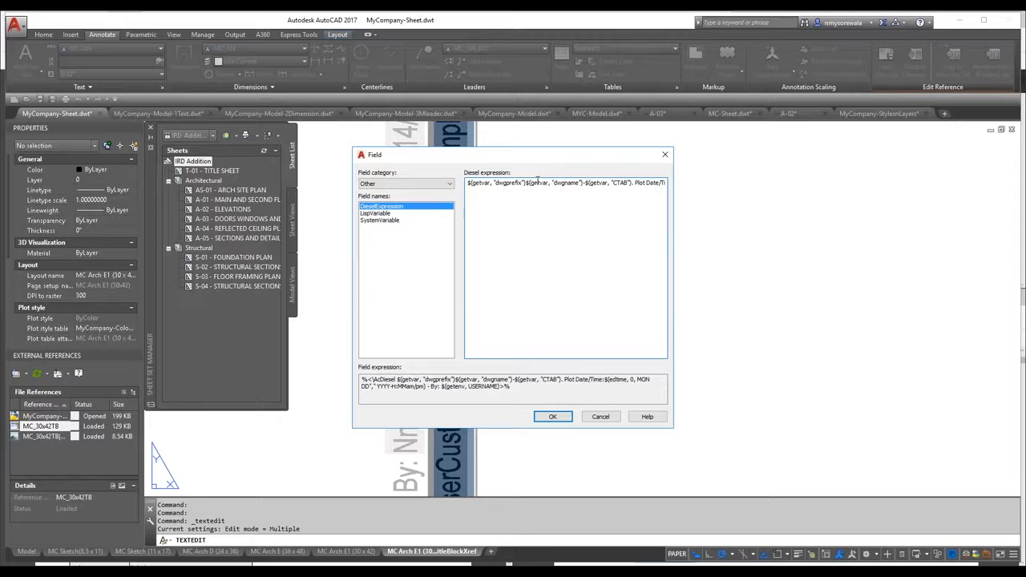
drag(532, 183, 673, 183)
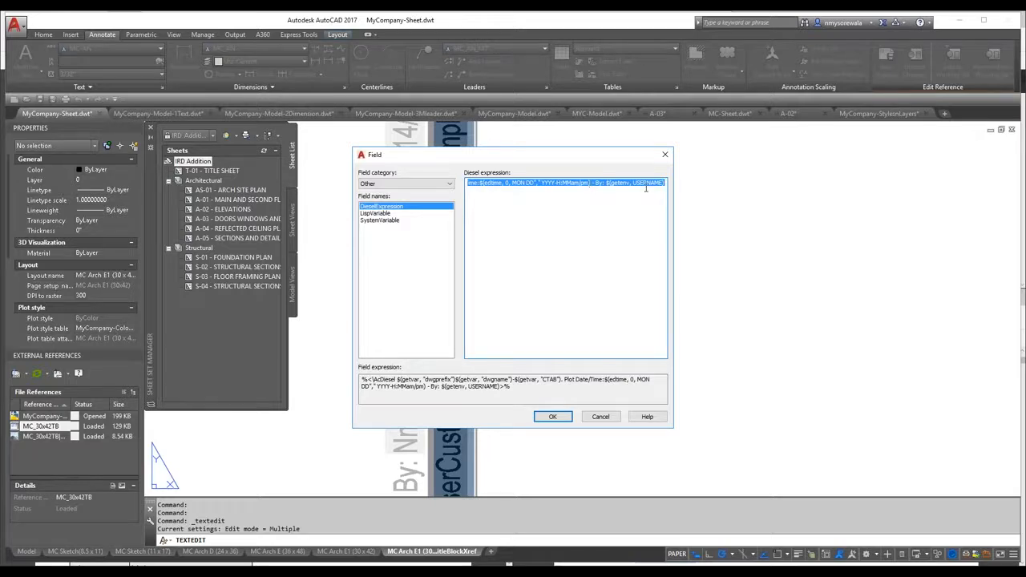
drag(513, 388, 354, 381)
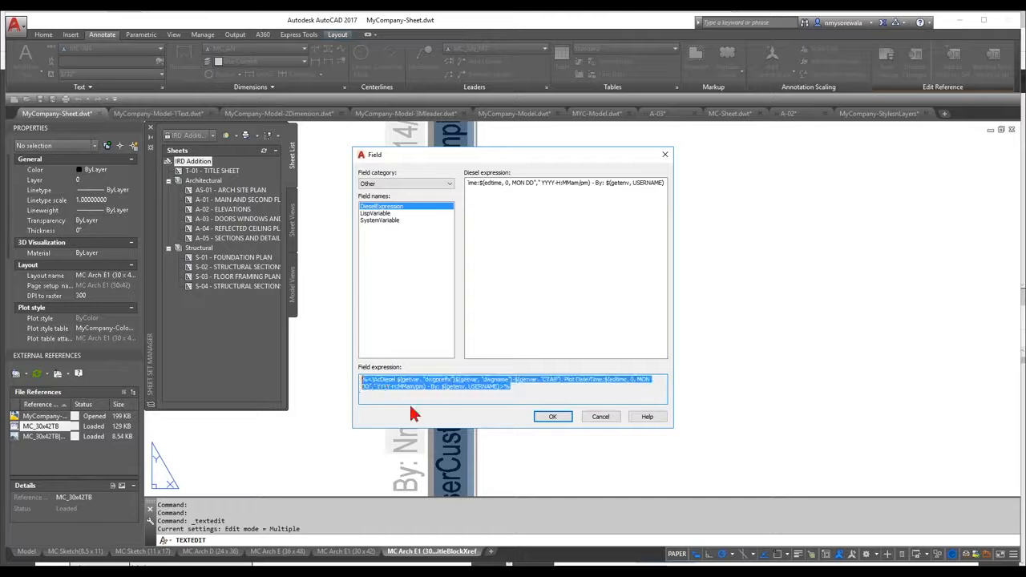
click(589, 418)
key(Escape)
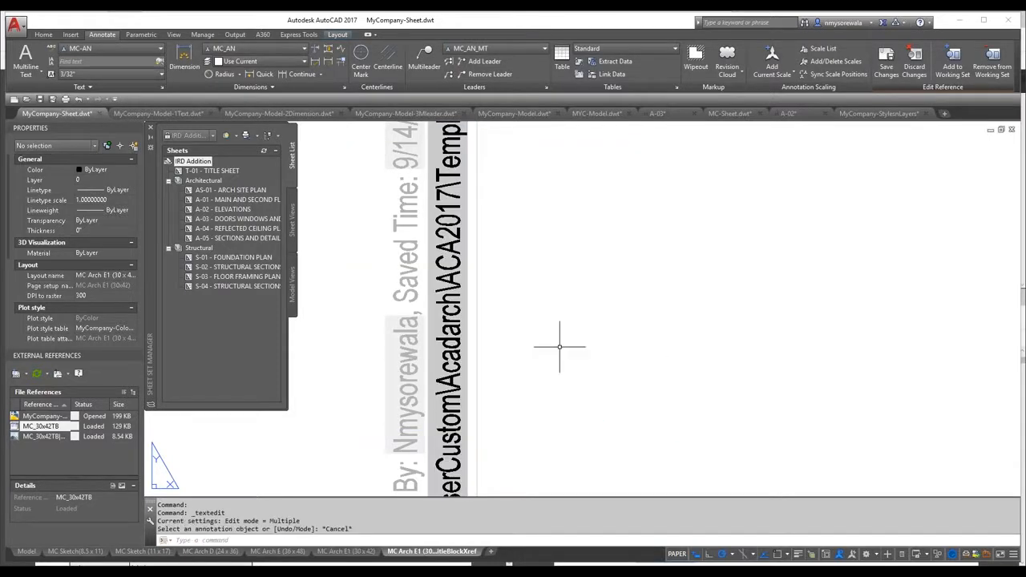
Place a multiline text box in the blank area beside the vertical file path text.
text(mt)
key(Return)
click(493, 218)
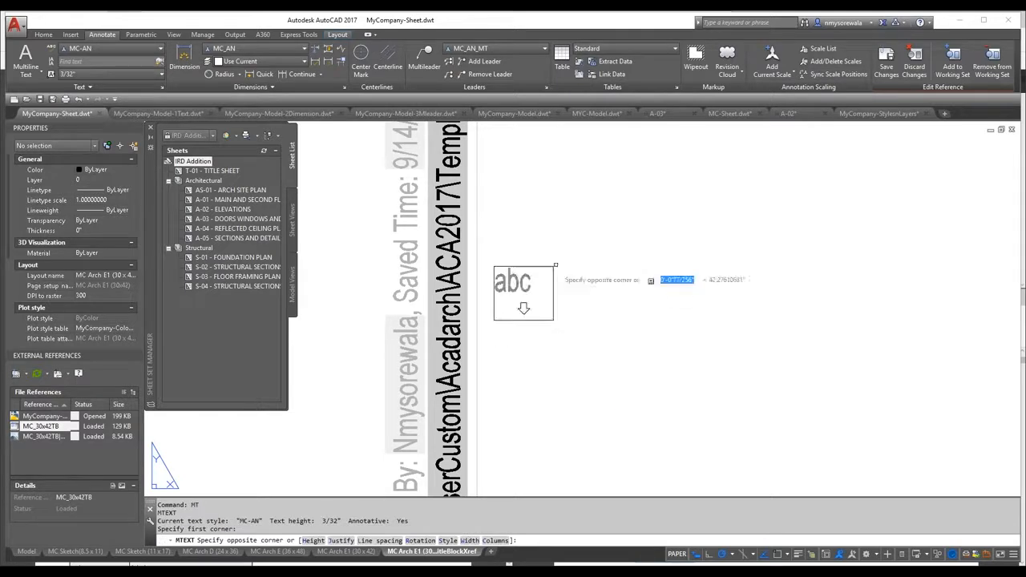
click(791, 320)
Insert a PlotDate field from the Plot category in the regional short date time format (%c) and finish the text.
right_click(518, 253)
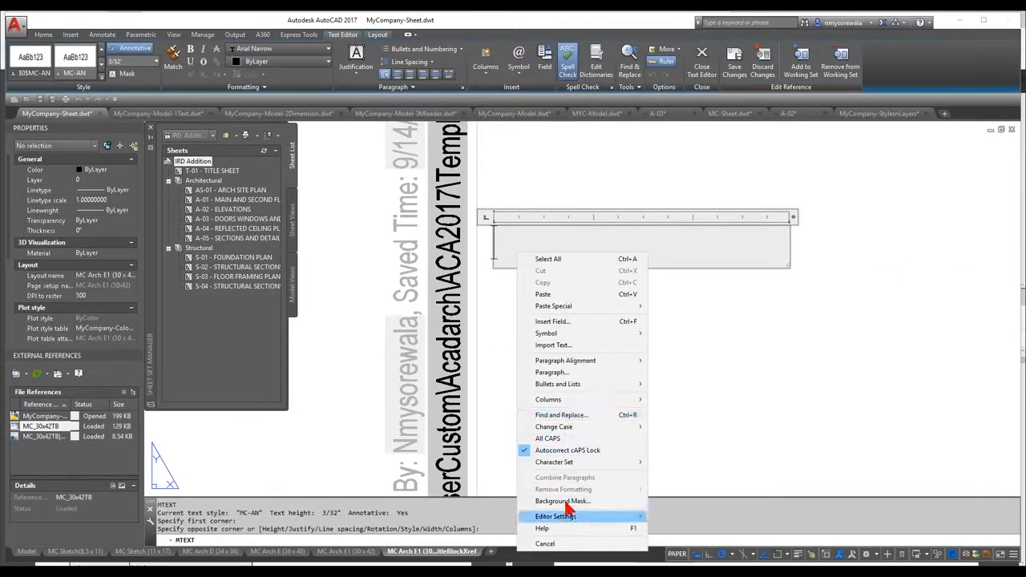
click(589, 329)
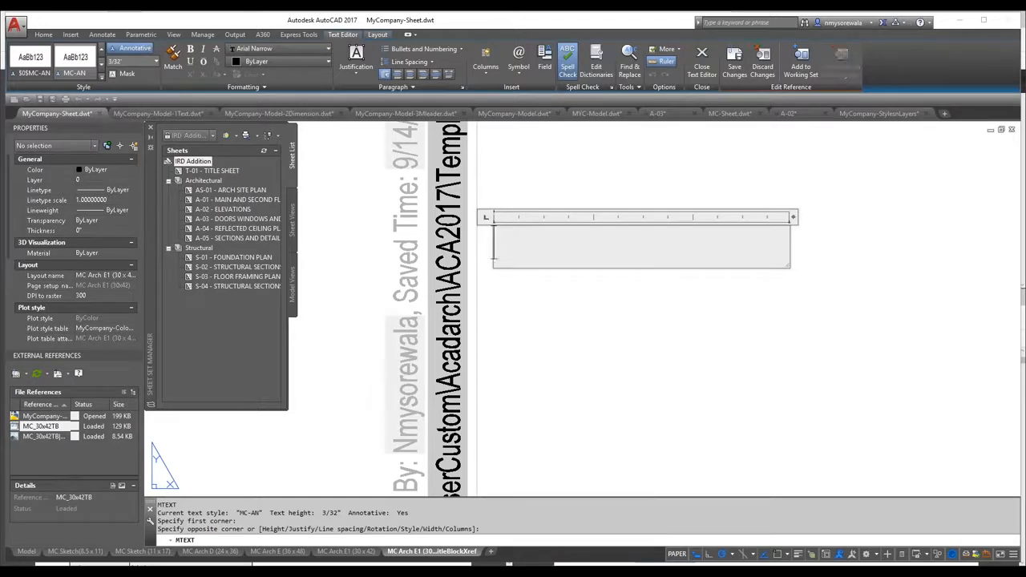
click(405, 184)
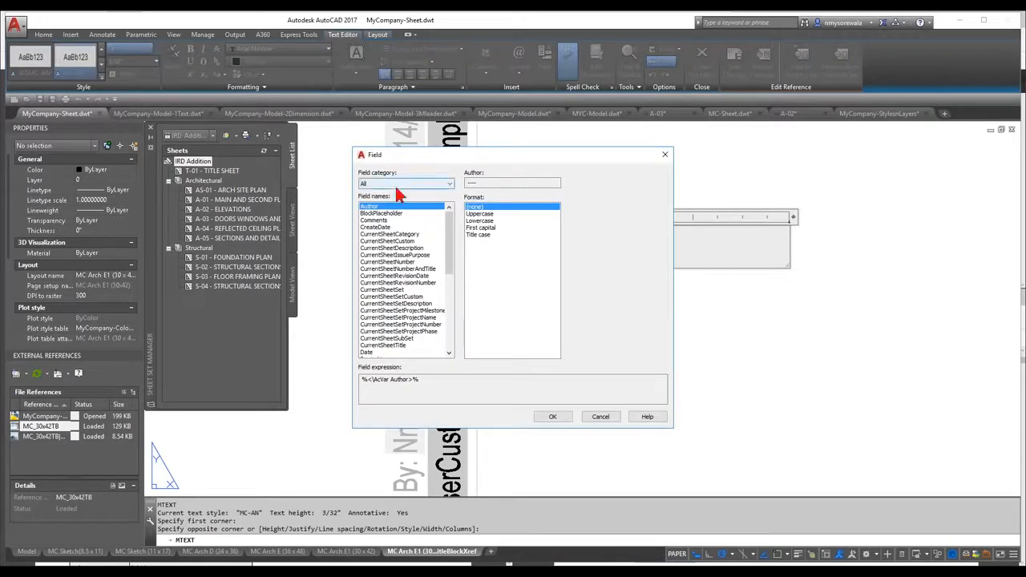
click(410, 234)
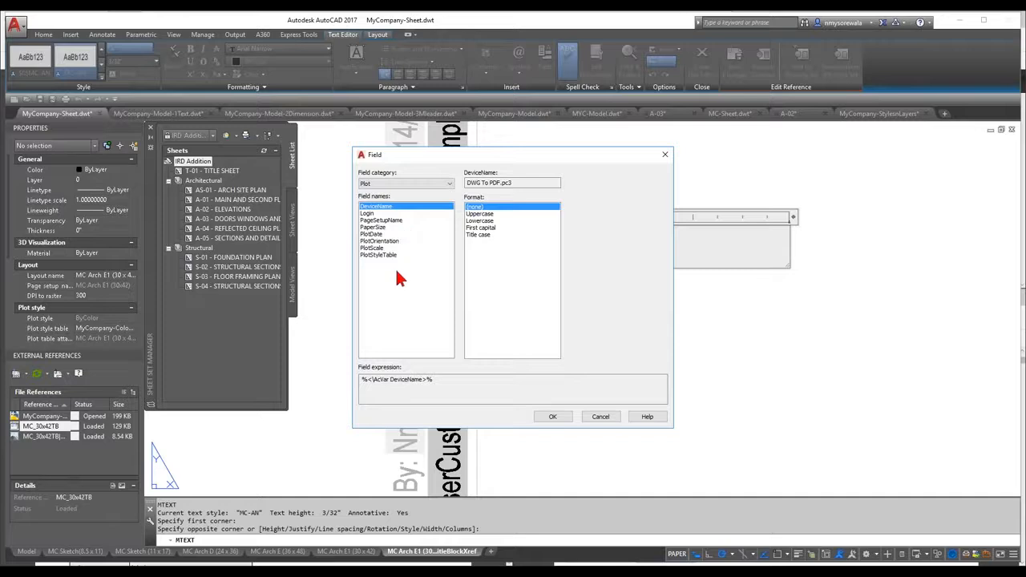
click(391, 221)
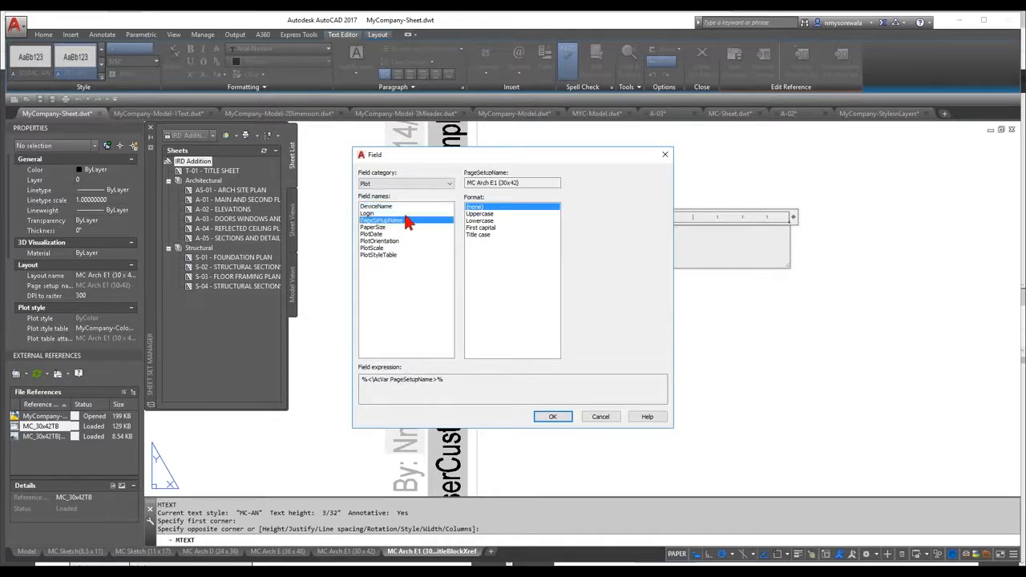
click(380, 234)
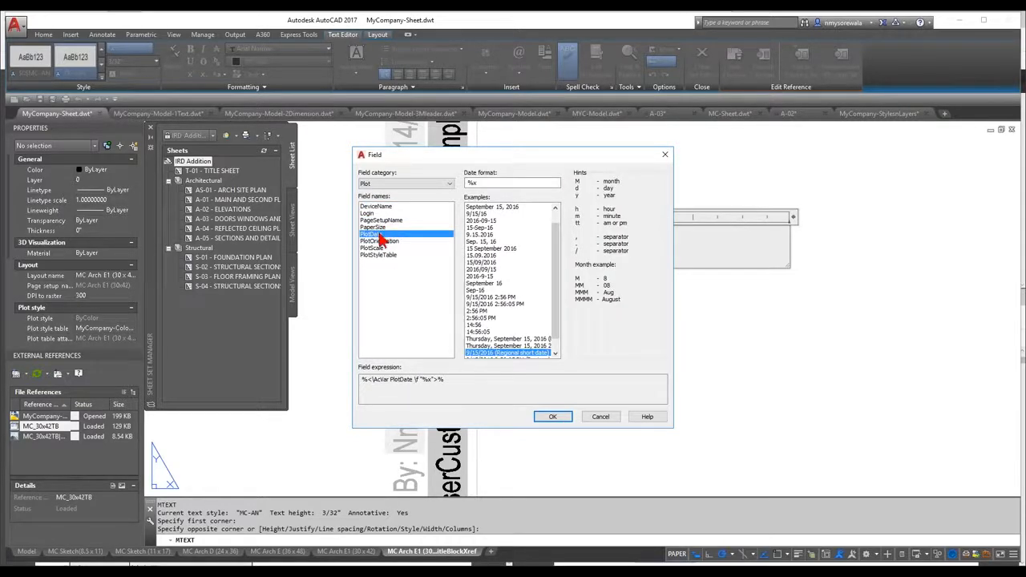
drag(555, 317, 557, 294)
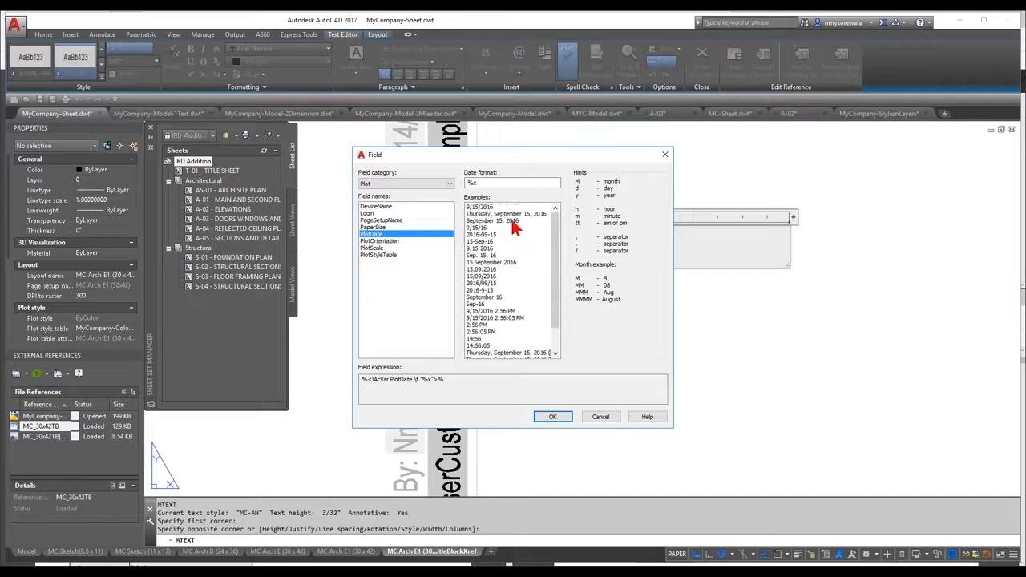
scroll(517, 291, down, 1)
scroll(517, 295, down, 1)
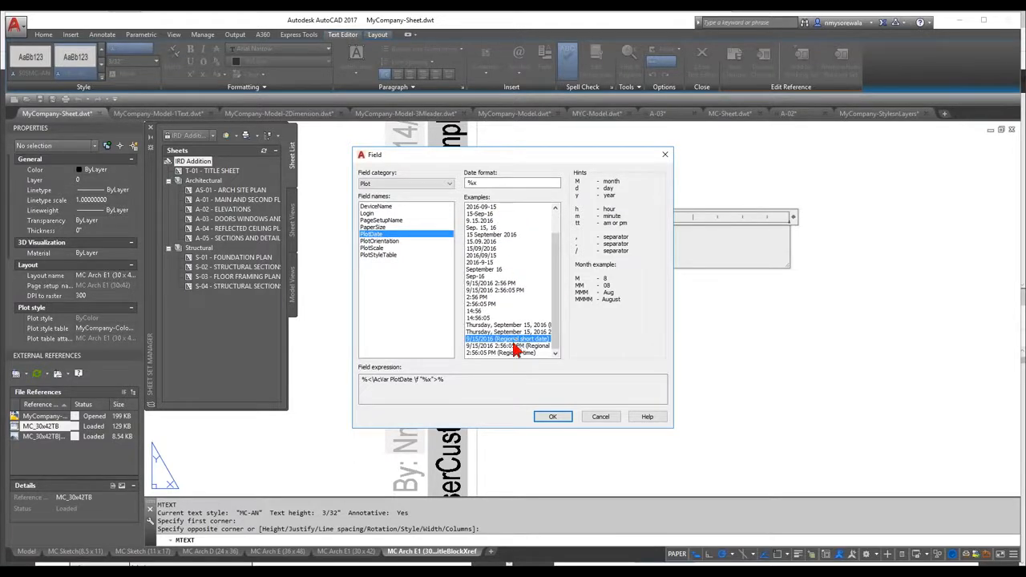
click(506, 345)
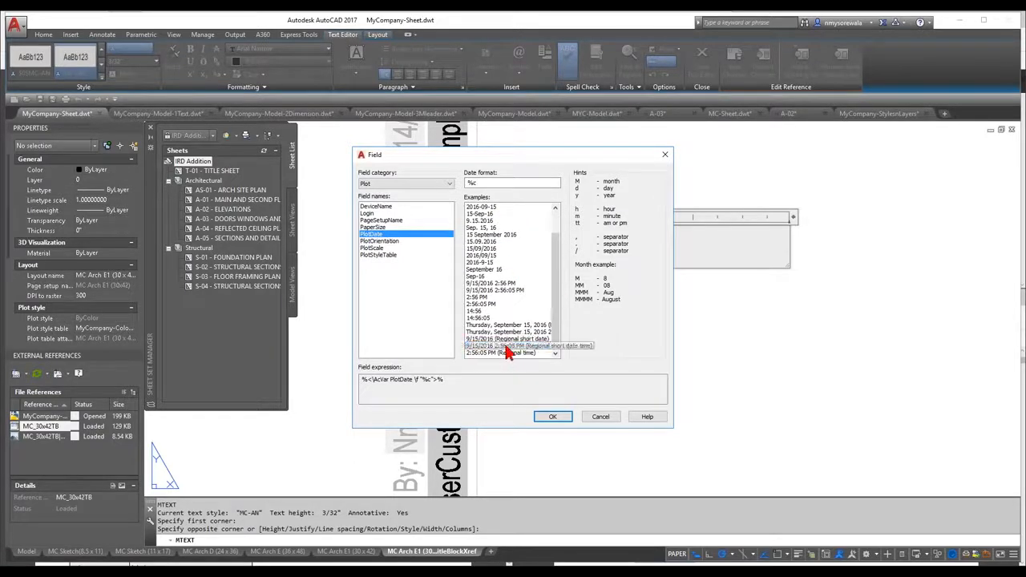
click(552, 416)
click(540, 294)
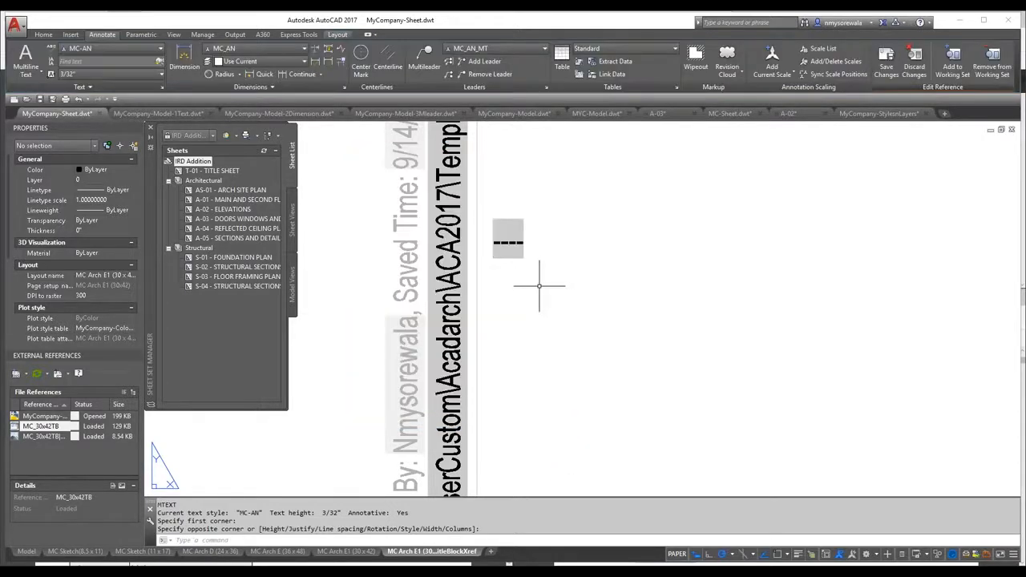
Add a Login field in uppercase format after the plot date field in the same multiline text.
scroll(522, 291, down, 3)
scroll(519, 294, up, 2)
key(Escape)
click(507, 255)
double_click(507, 255)
right_click(533, 273)
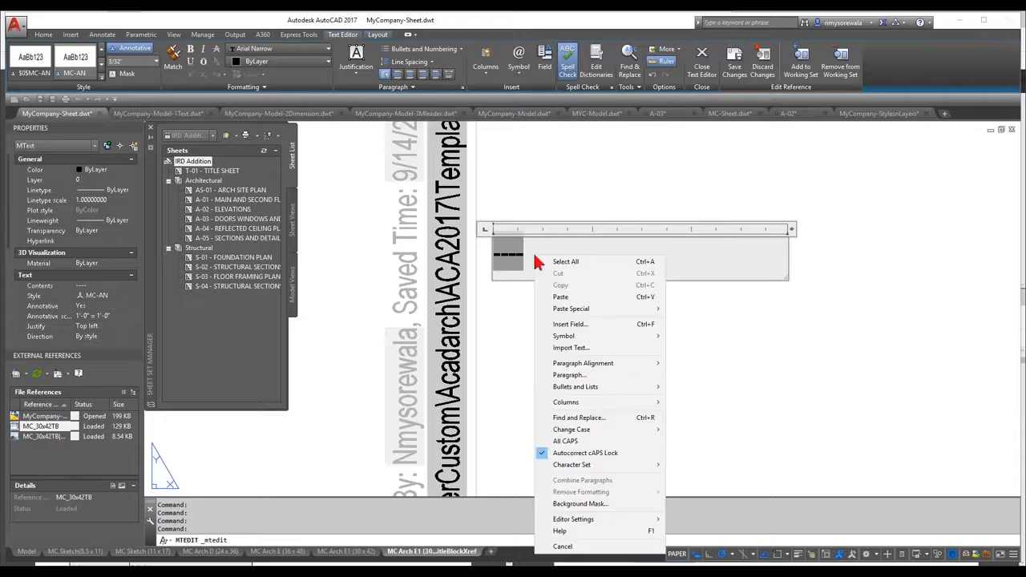
click(591, 328)
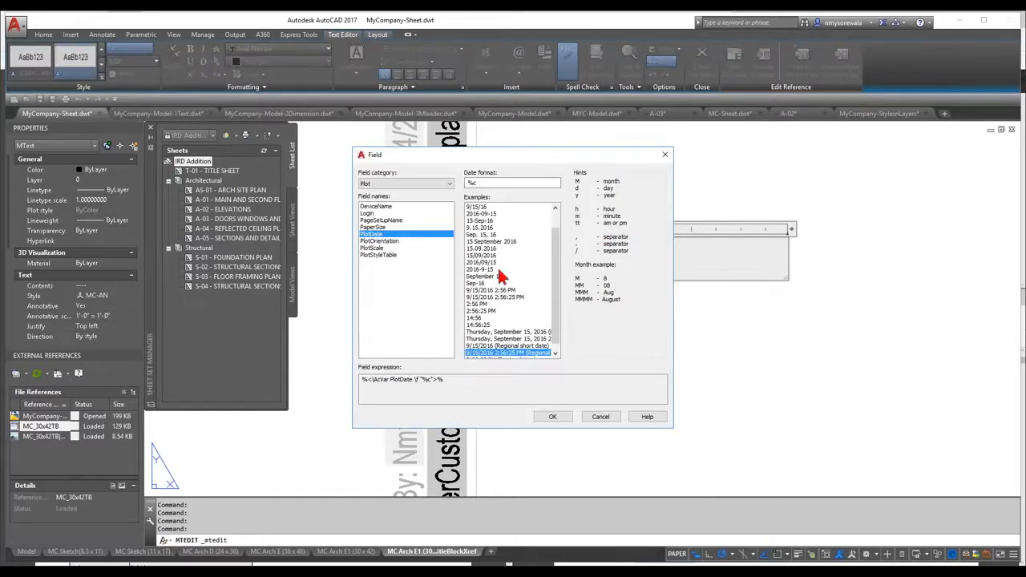
click(386, 213)
click(481, 214)
click(562, 415)
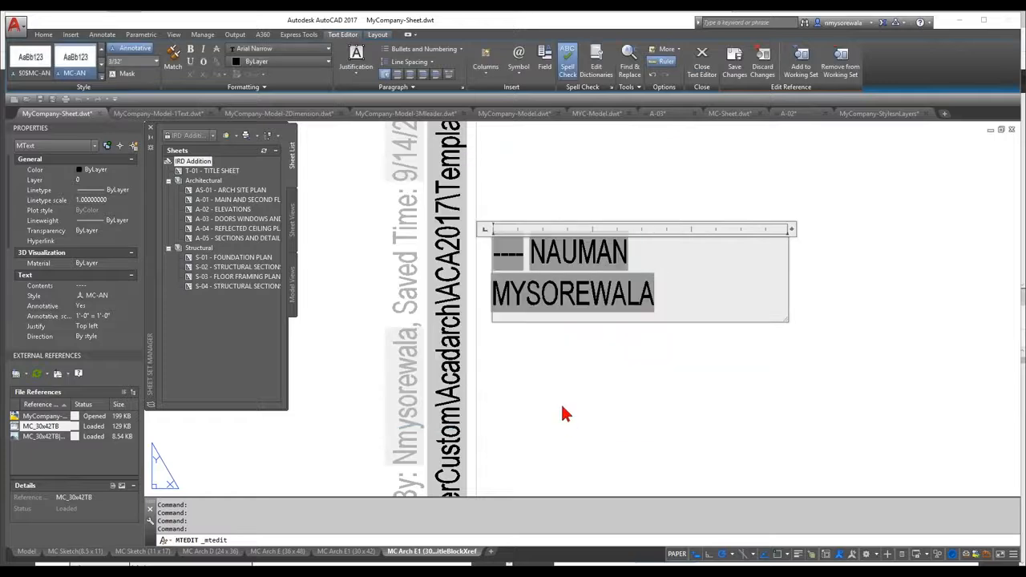
click(647, 345)
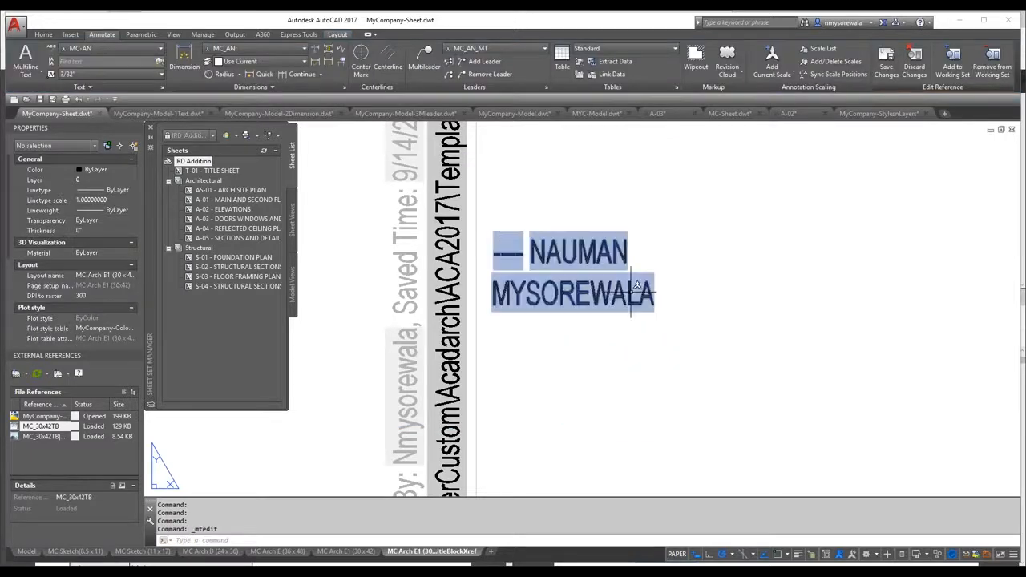
double_click(662, 275)
click(664, 278)
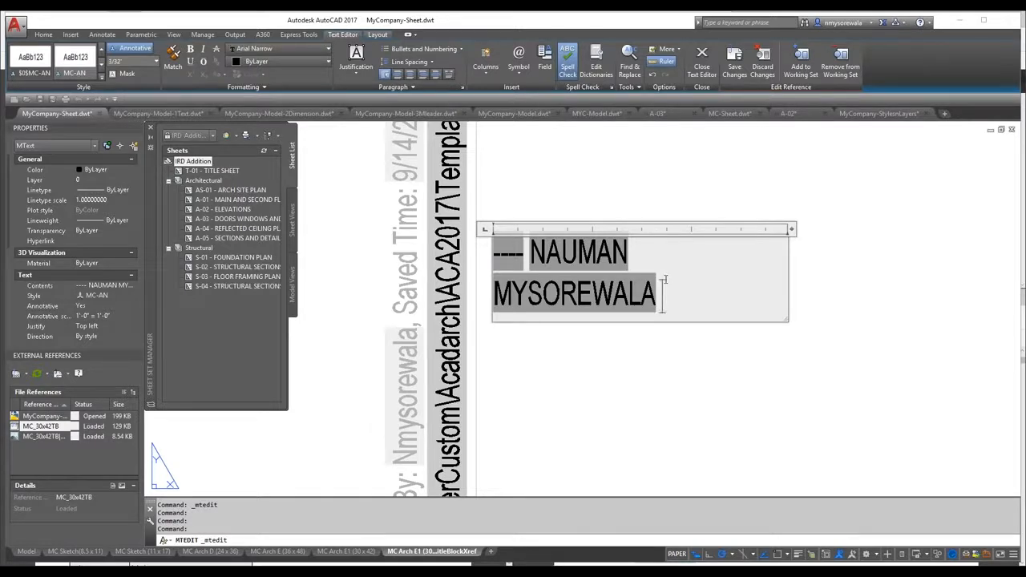
click(652, 194)
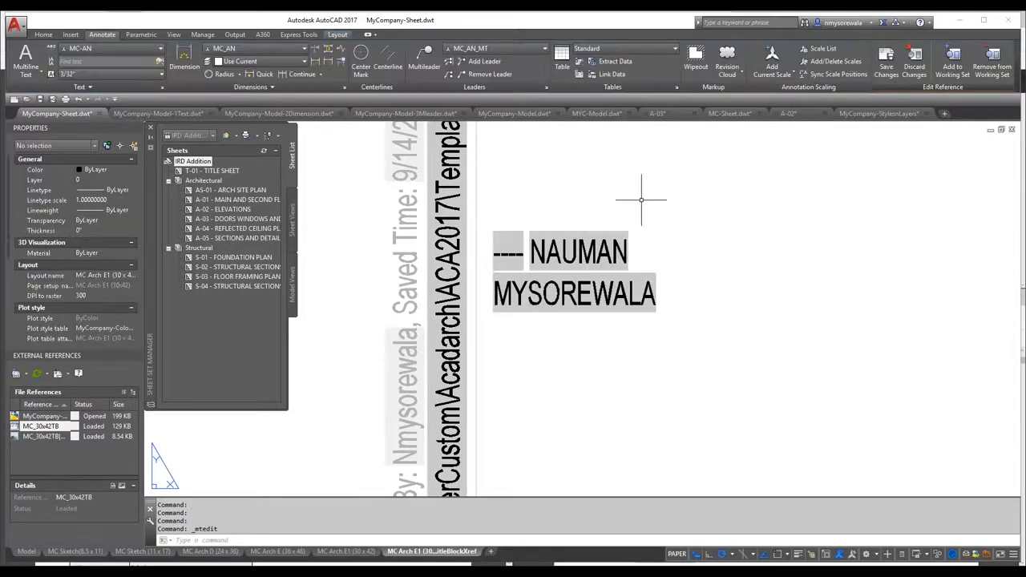
Switch to the MC Arch E1 (30 x 42) layout and try to edit the SHEETTITLE text.
scroll(653, 194, down, 5)
scroll(541, 310, down, 1)
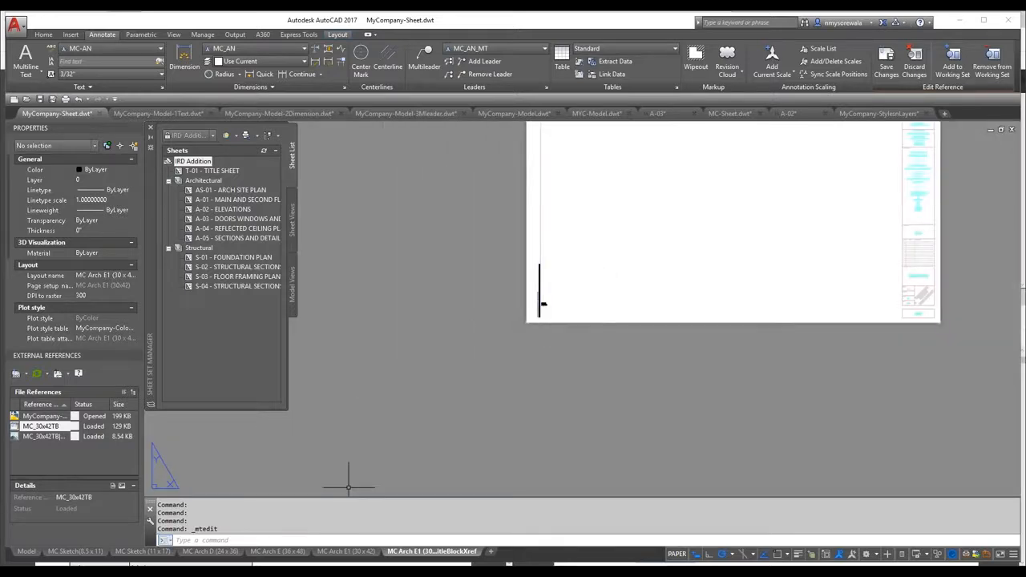
click(346, 551)
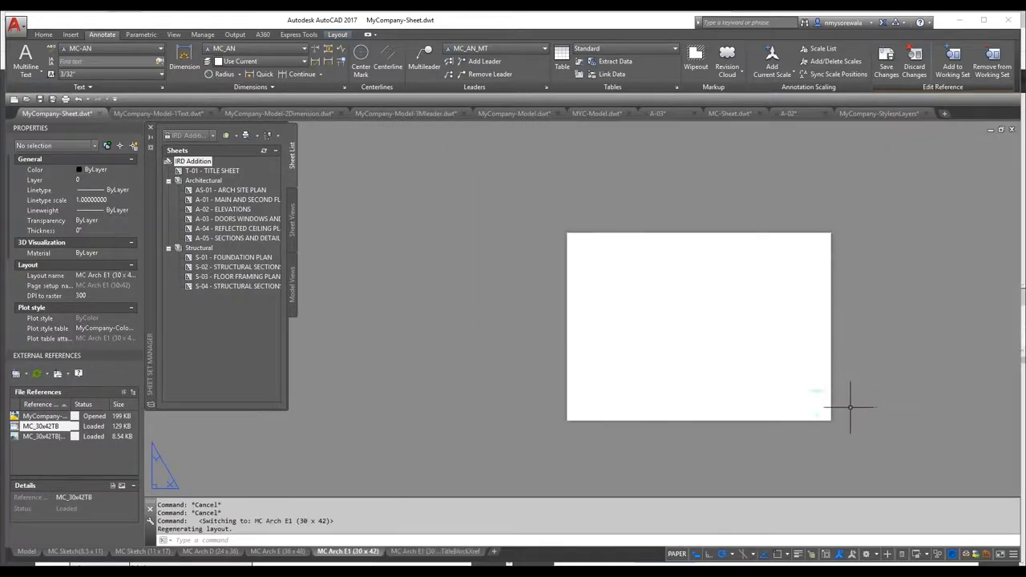
scroll(848, 413, up, 4)
double_click(597, 200)
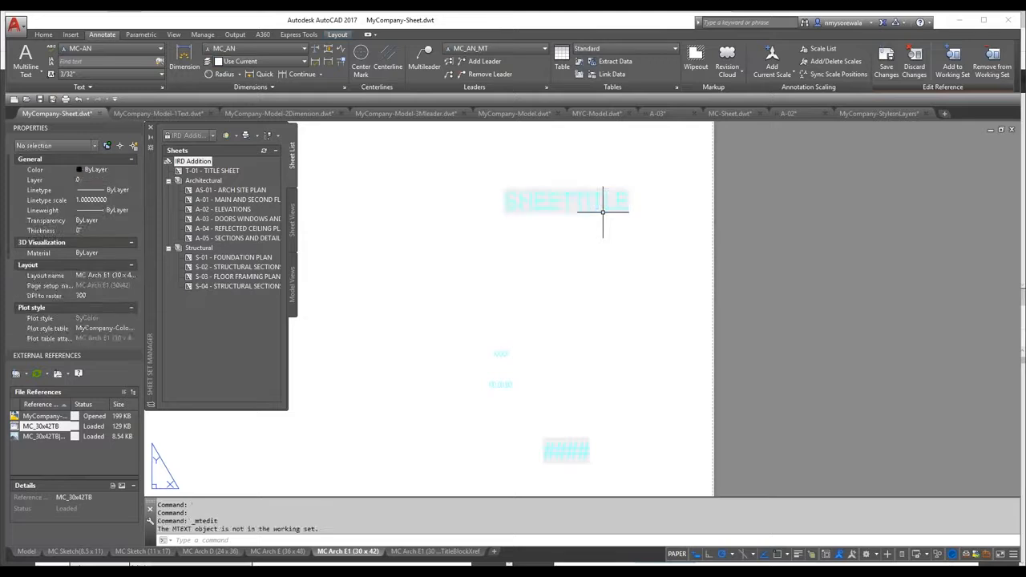
End the in-place reference editing session by saving the changes back to the title block reference.
click(905, 76)
click(550, 324)
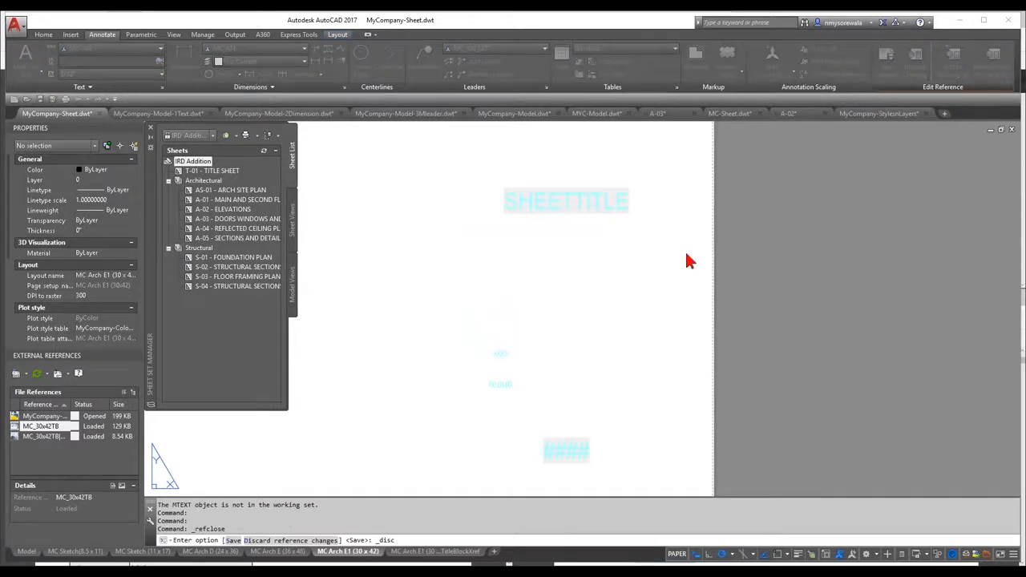
click(886, 64)
click(511, 324)
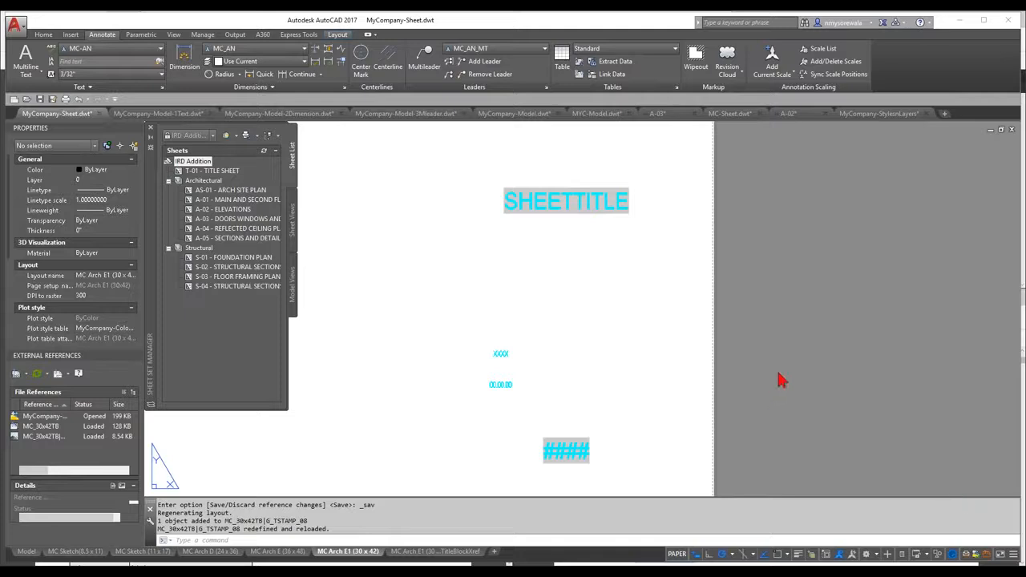
Open the field behind the SHEETTITLE text, examine its field name, format and expression, and close the text editor.
click(613, 207)
double_click(613, 207)
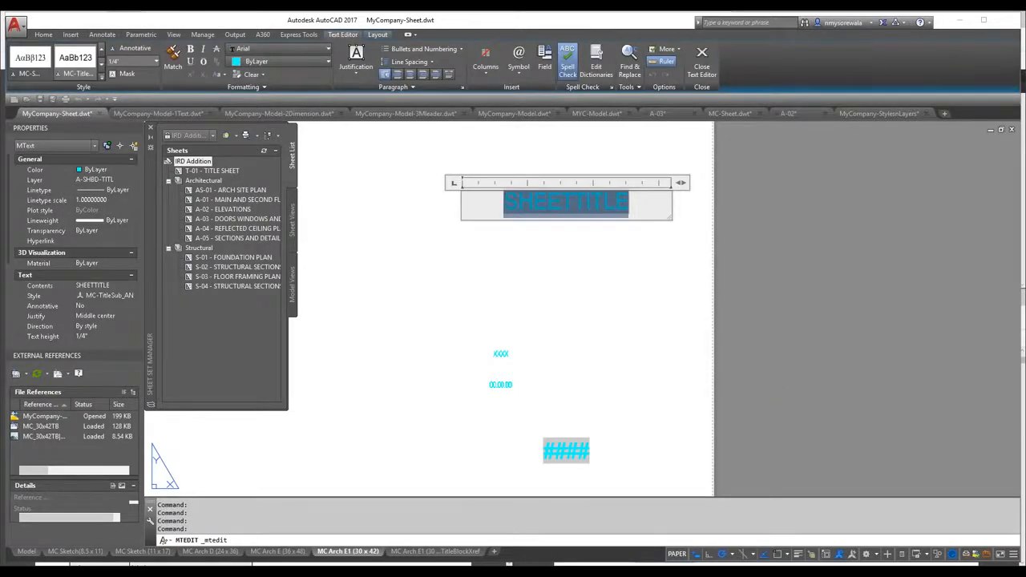
right_click(605, 208)
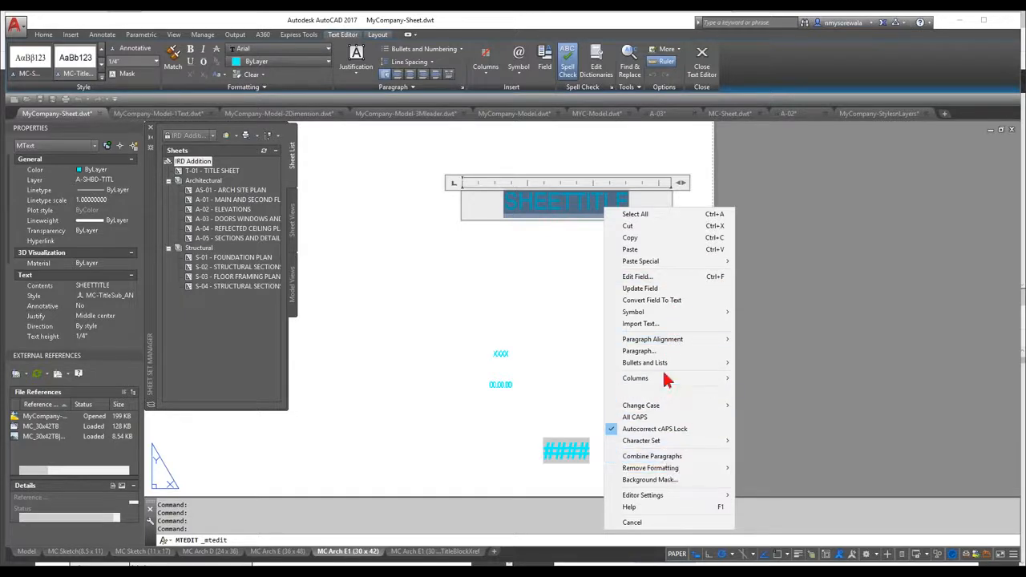
click(638, 276)
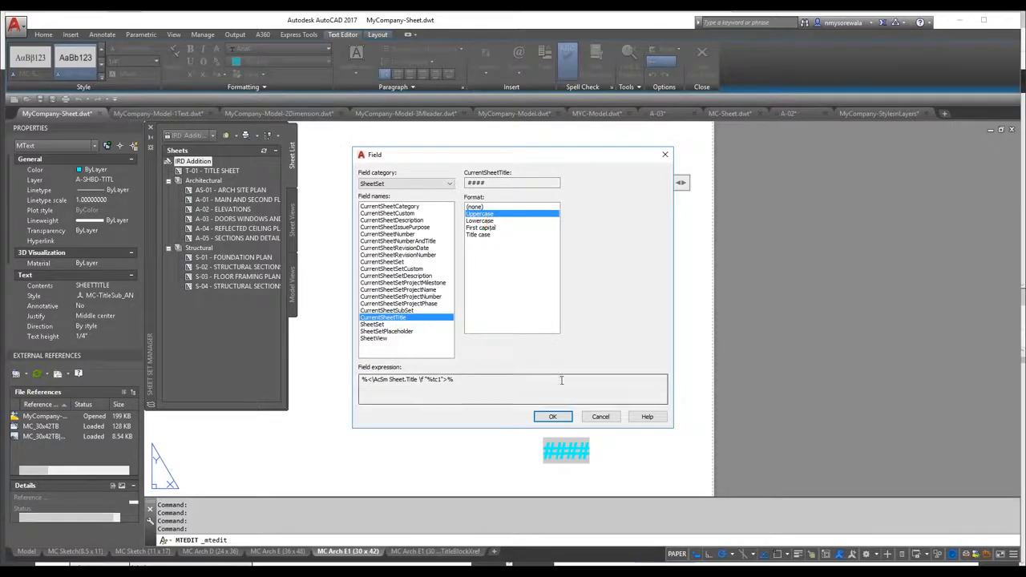
click(561, 425)
click(664, 272)
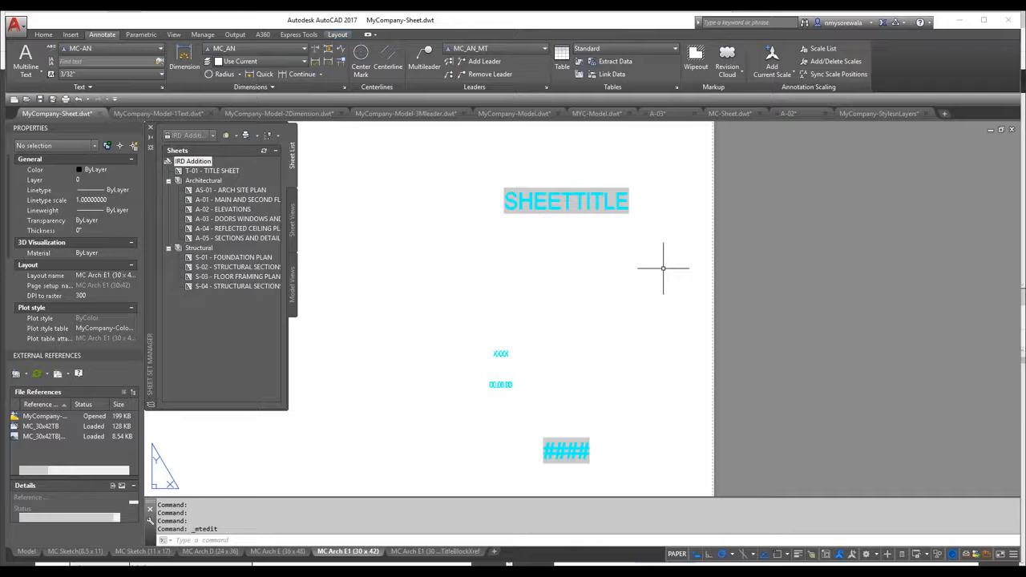
scroll(738, 313, down, 4)
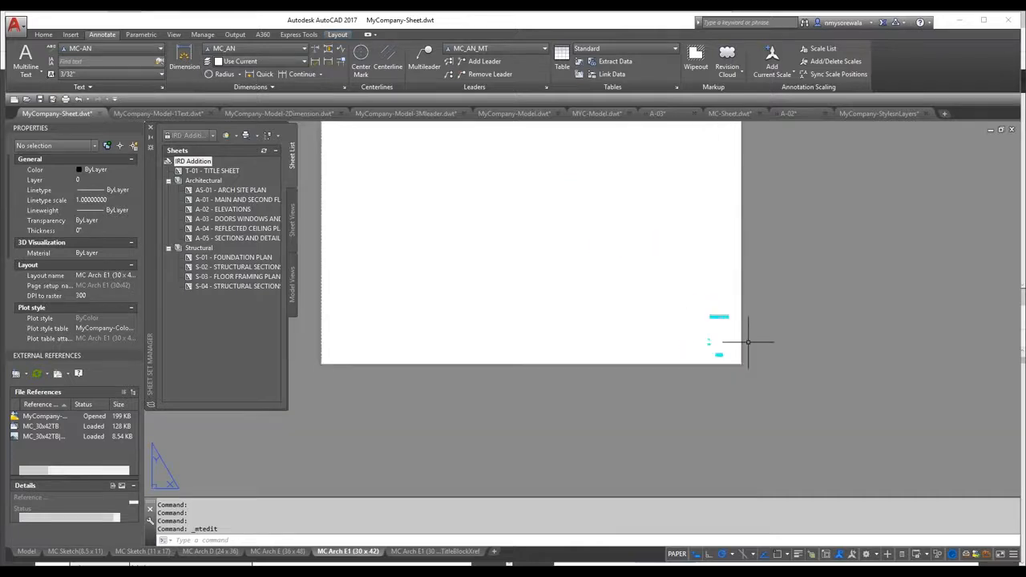